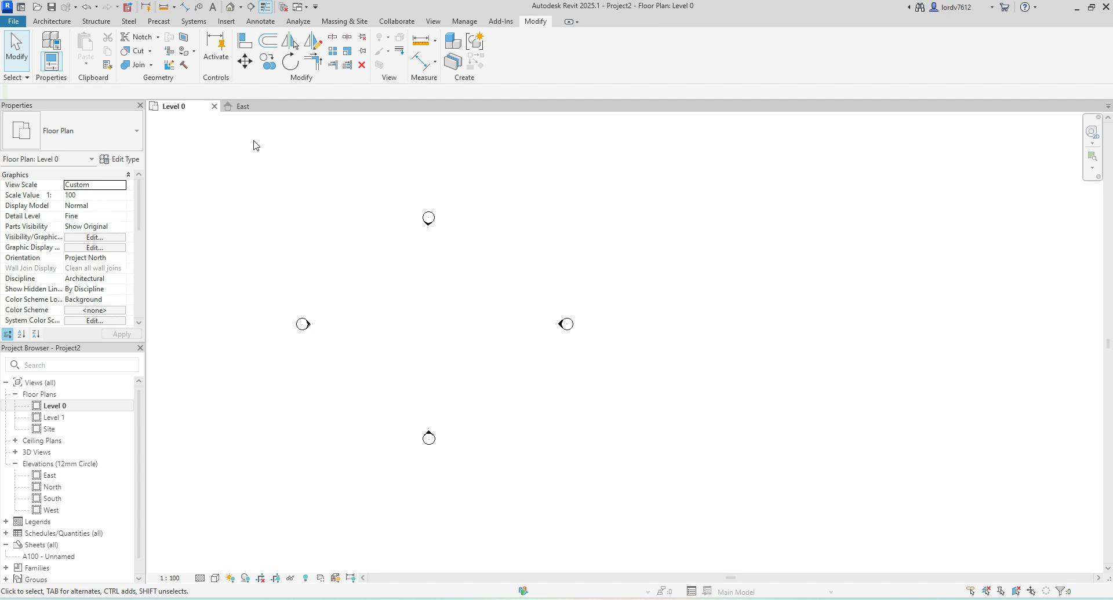
Step: Draw a horizontal grid line just below the north elevation marker, spanning roughly between the west and east markers
{"action": "scroll", "coordinate": [437, 303], "scroll_direction": "down", "scroll_amount": 2}
{"action": "scroll", "coordinate": [437, 331], "scroll_direction": "up", "scroll_amount": 3}
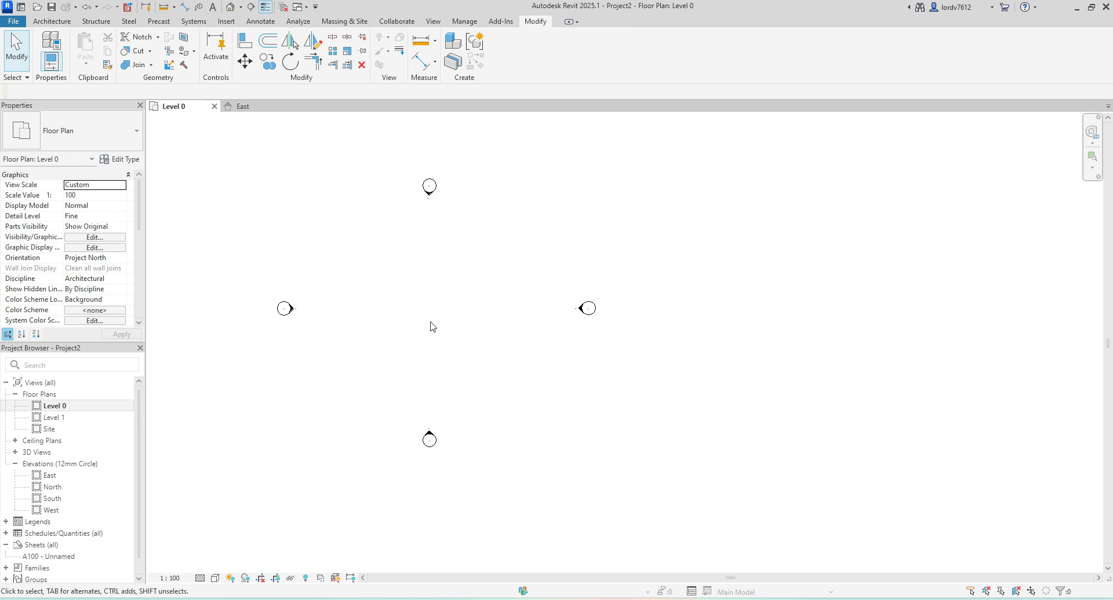
{"action": "left_click", "coordinate": [41, 20]}
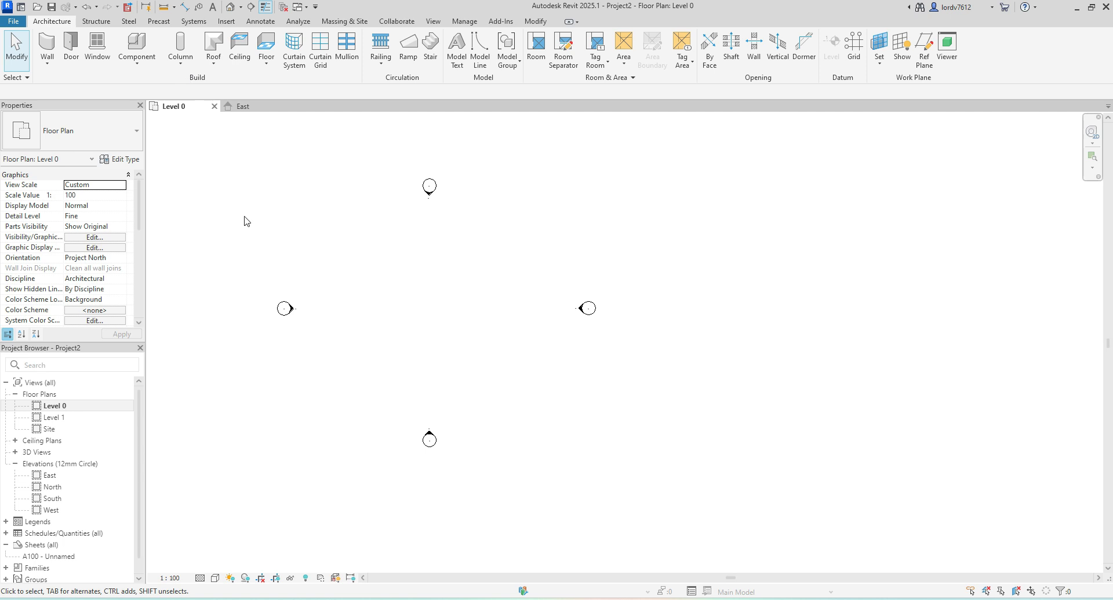
{"action": "scroll", "coordinate": [436, 324], "scroll_direction": "up", "scroll_amount": 1}
{"action": "middle_click_drag", "start_coordinate": [432, 348], "coordinate": [446, 363]}
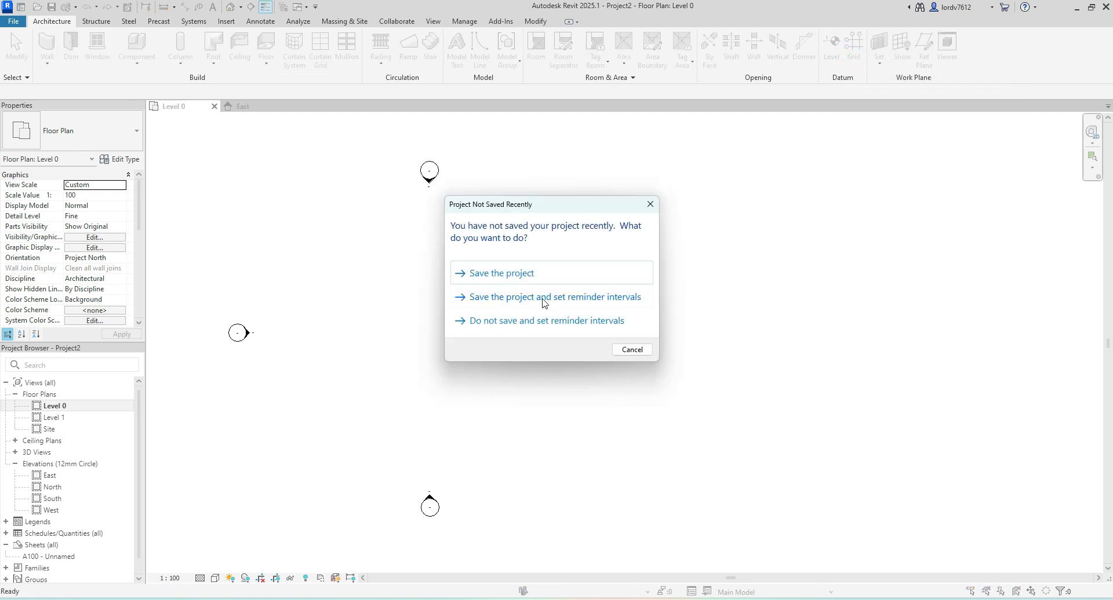
{"action": "left_click", "coordinate": [649, 204]}
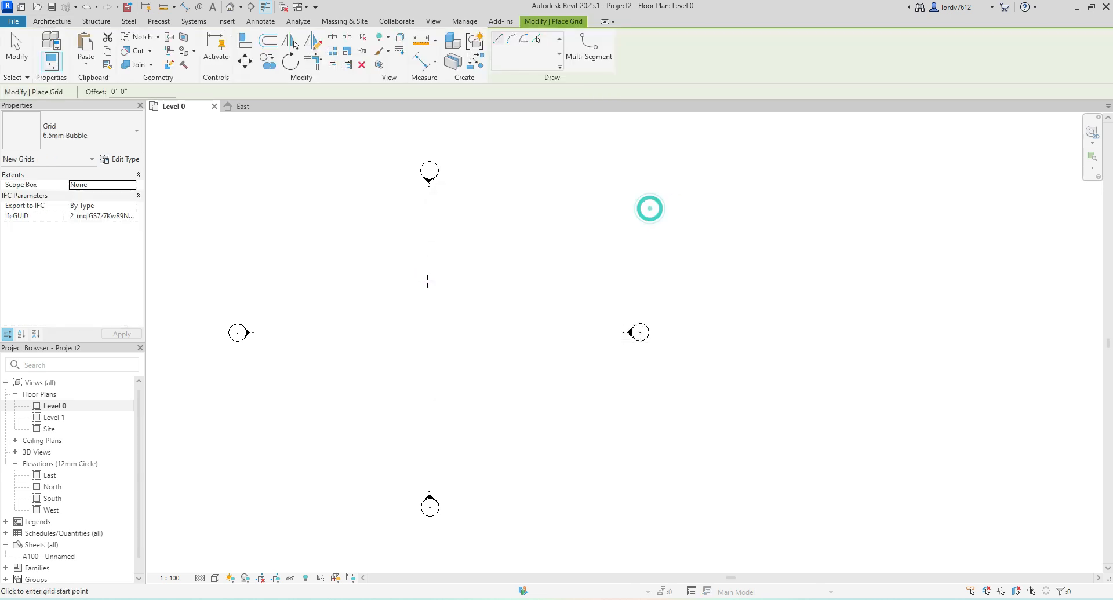
{"action": "scroll", "coordinate": [394, 285], "scroll_direction": "down", "scroll_amount": 1}
{"action": "middle_click_drag", "start_coordinate": [385, 325], "coordinate": [437, 321]}
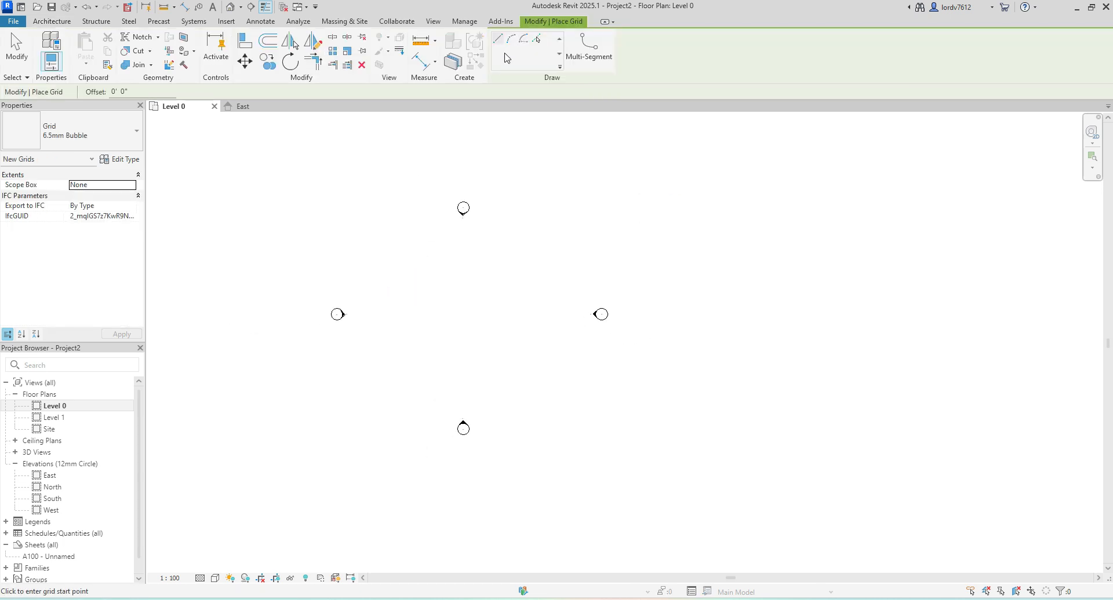
{"action": "scroll", "coordinate": [437, 272], "scroll_direction": "up", "scroll_amount": 2}
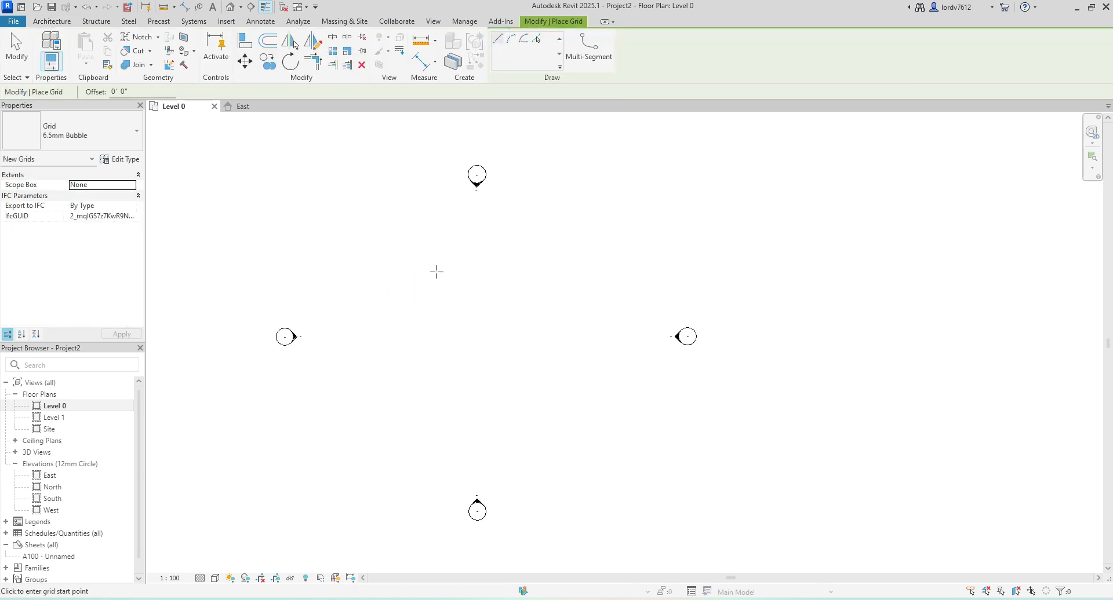
{"action": "left_click", "coordinate": [311, 240]}
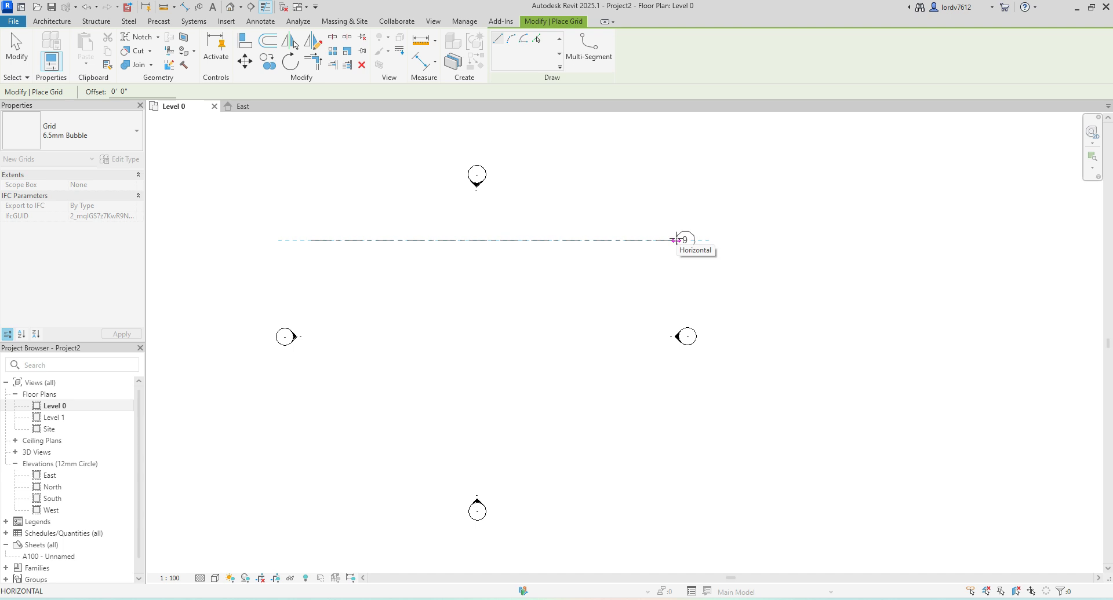
{"action": "left_click", "coordinate": [675, 240]}
{"action": "key", "text": "Escape"}
{"action": "key", "text": "Escape"}
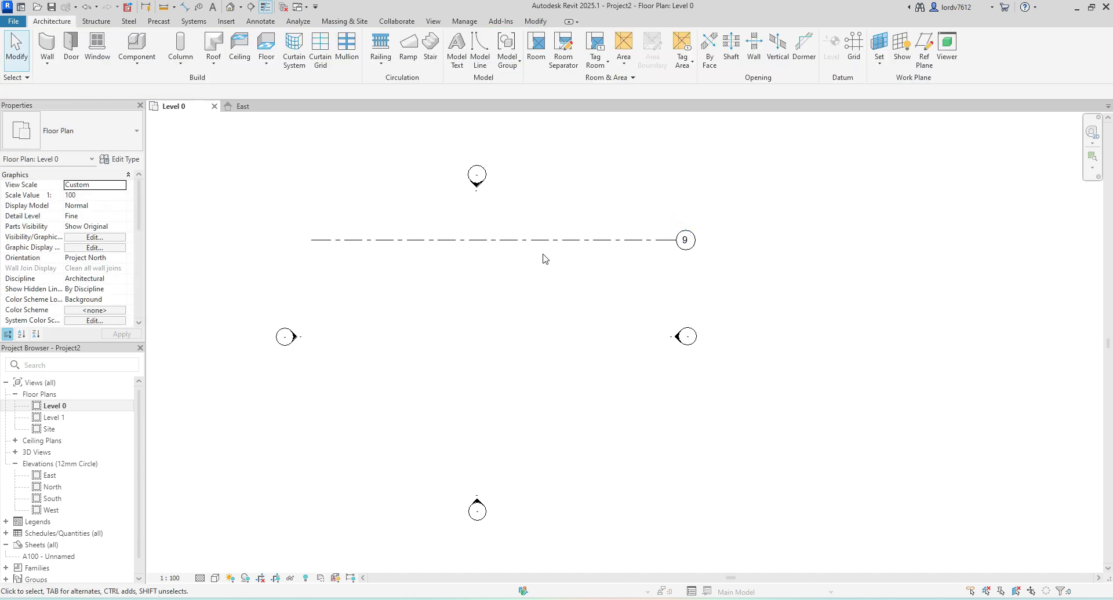
Step: Rename the horizontal grid line as 1
{"action": "left_click", "coordinate": [554, 240]}
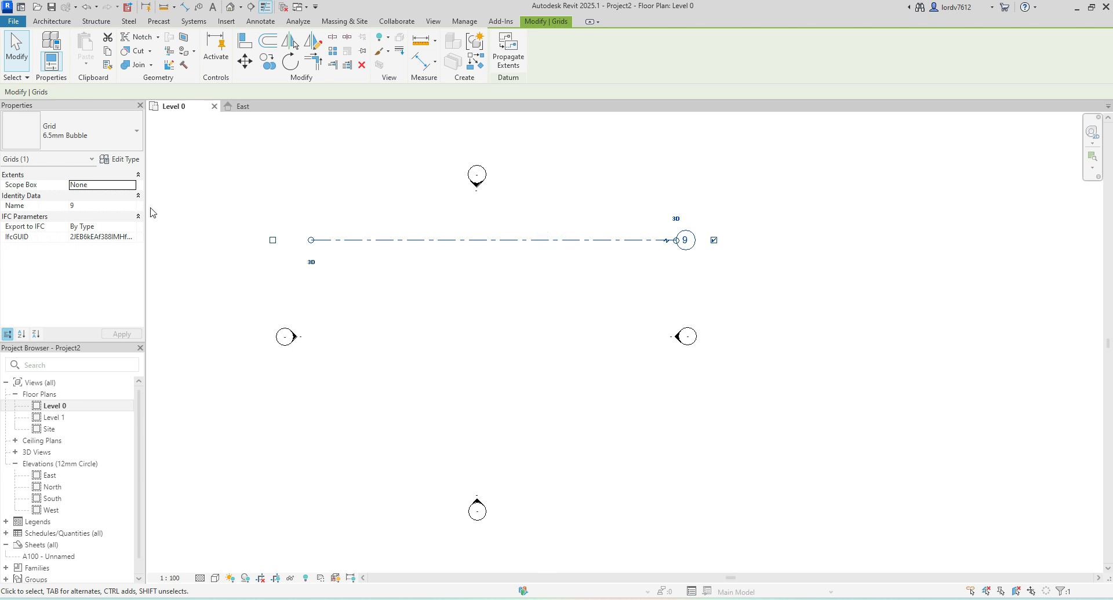
{"action": "left_click", "coordinate": [101, 206]}
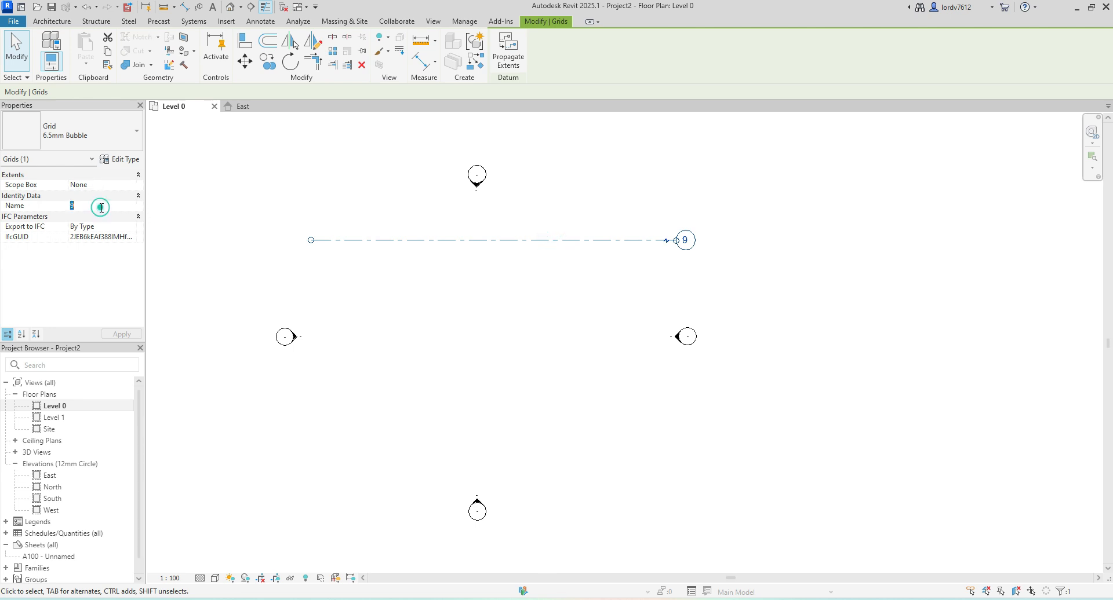
{"action": "type", "text": "1"}
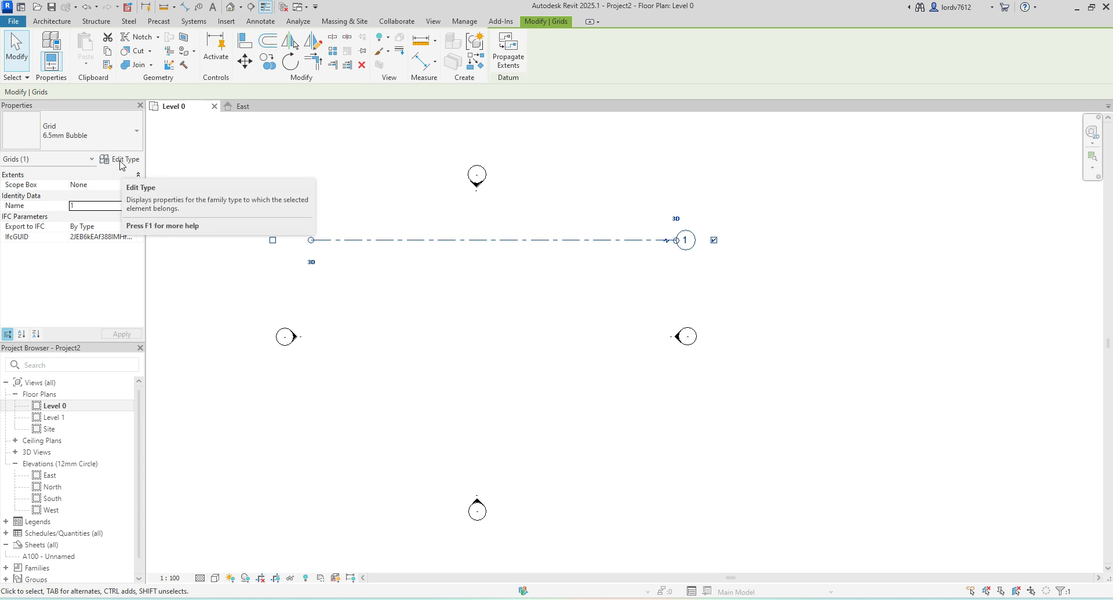
{"action": "left_click", "coordinate": [685, 273]}
{"action": "scroll", "coordinate": [701, 273], "scroll_direction": "down", "scroll_amount": 2}
{"action": "middle_click_drag", "start_coordinate": [705, 273], "coordinate": [648, 299]}
{"action": "scroll", "coordinate": [371, 278], "scroll_direction": "up", "scroll_amount": 2}
{"action": "left_click", "coordinate": [547, 258]}
{"action": "middle_click_drag", "start_coordinate": [624, 209], "coordinate": [460, 212]}
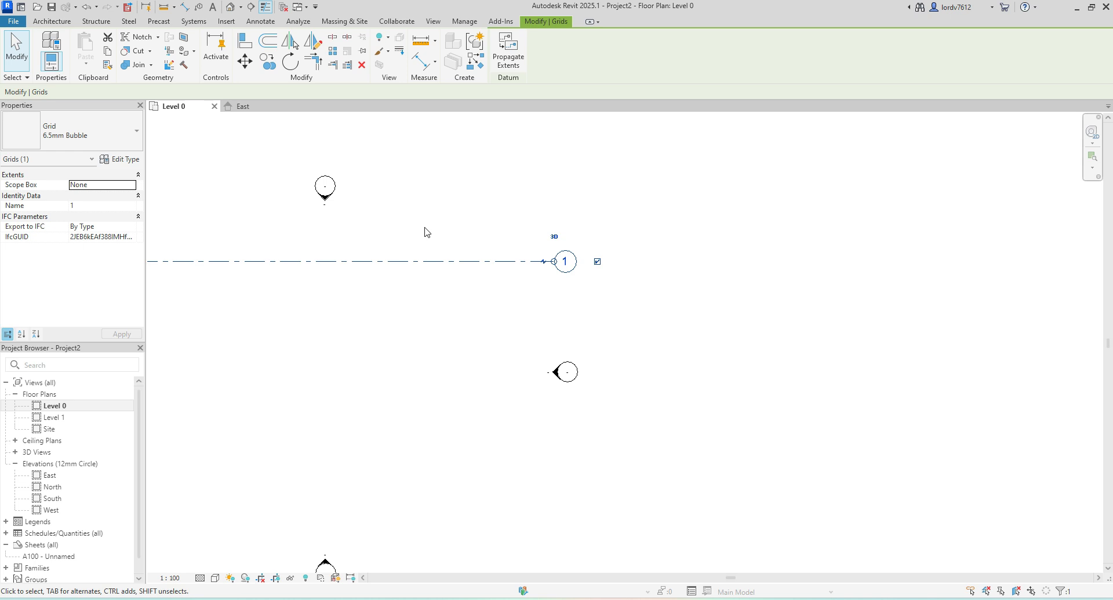
{"action": "scroll", "coordinate": [394, 239], "scroll_direction": "down", "scroll_amount": 1}
{"action": "middle_click_drag", "start_coordinate": [402, 239], "coordinate": [440, 250]}
{"action": "left_click", "coordinate": [453, 220]}
{"action": "left_click", "coordinate": [427, 248]}
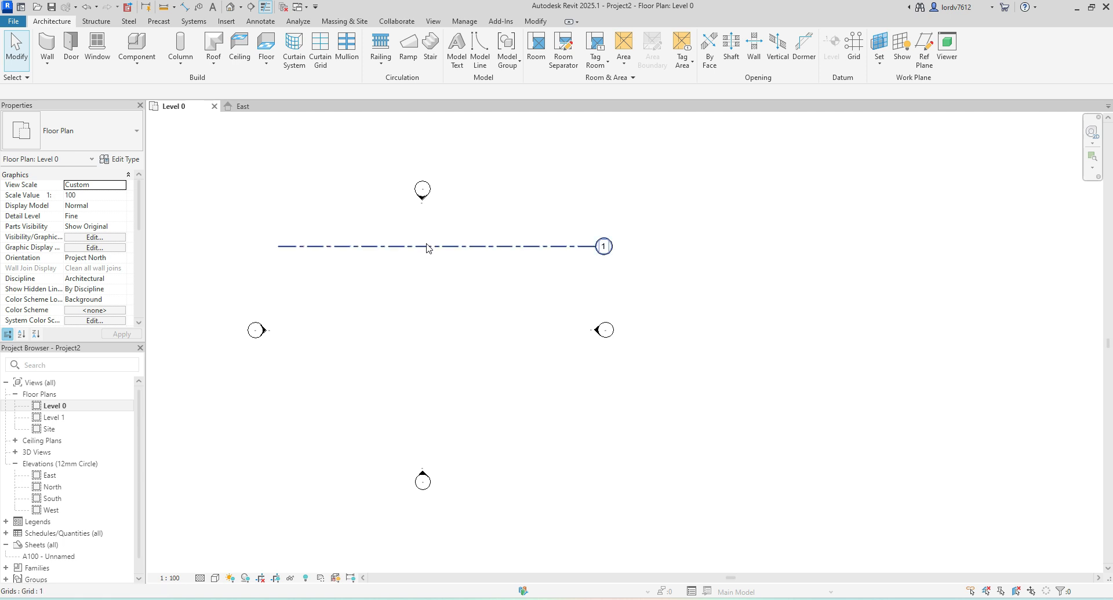
Step: Add four more horizontal grid lines below grid 1 with Pick Lines, each offset 10' from the previous one
{"action": "key", "text": "g"}
{"action": "key", "text": "r"}
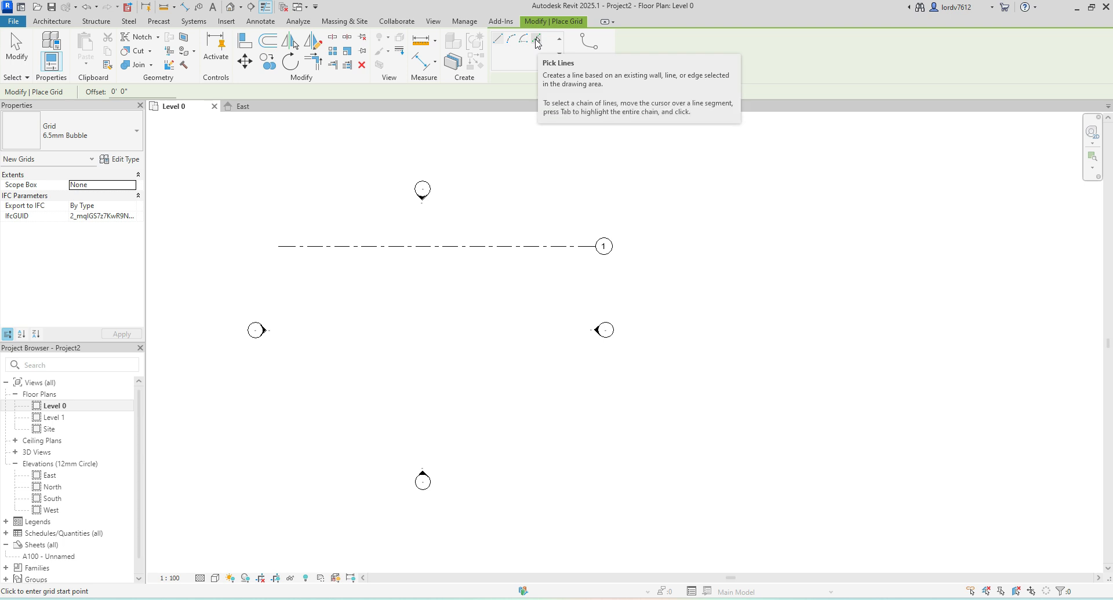
{"action": "left_click", "coordinate": [537, 43]}
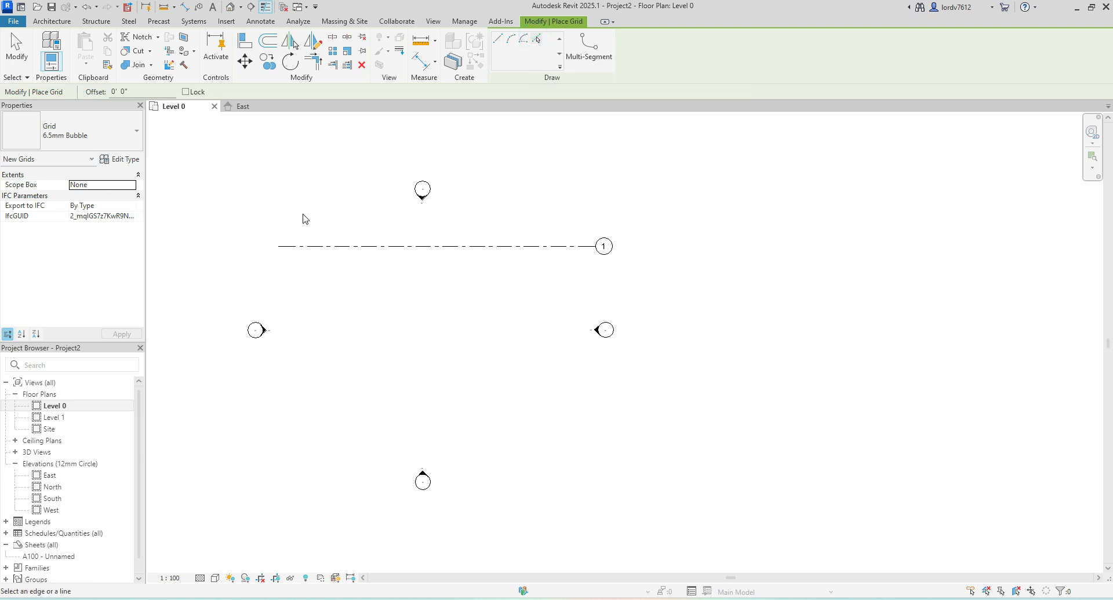
{"action": "left_click", "coordinate": [152, 92]}
{"action": "type", "text": "10"}
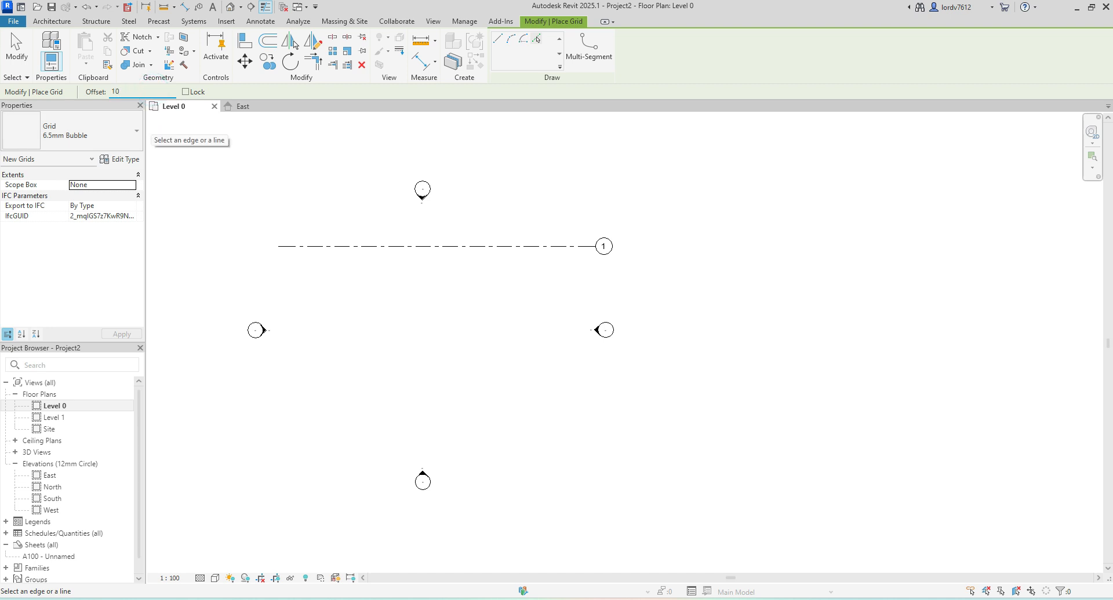
{"action": "left_click", "coordinate": [438, 251]}
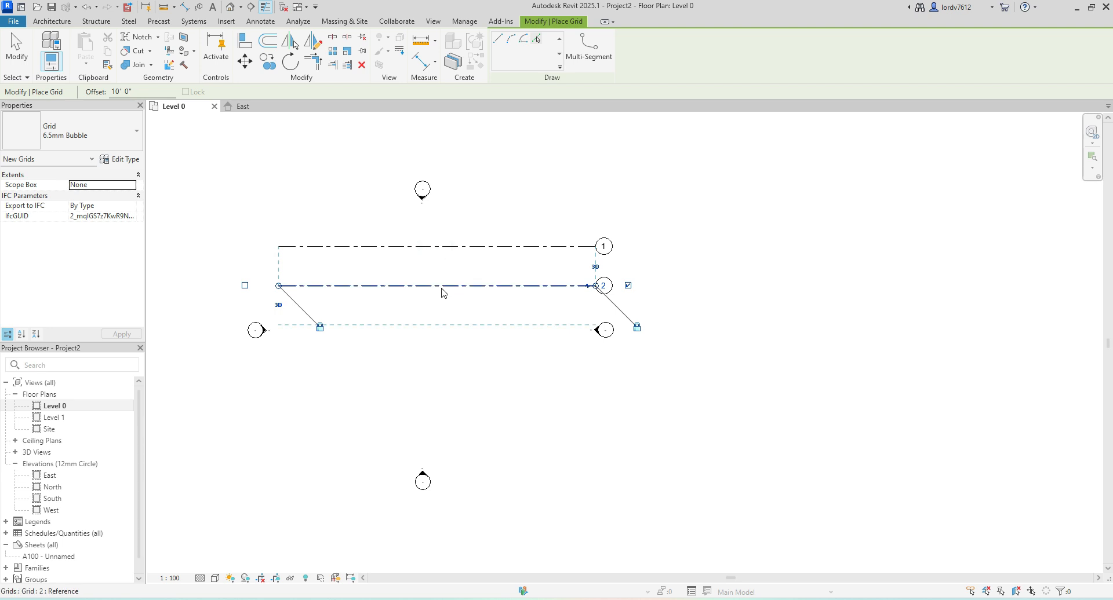
{"action": "left_click", "coordinate": [443, 290]}
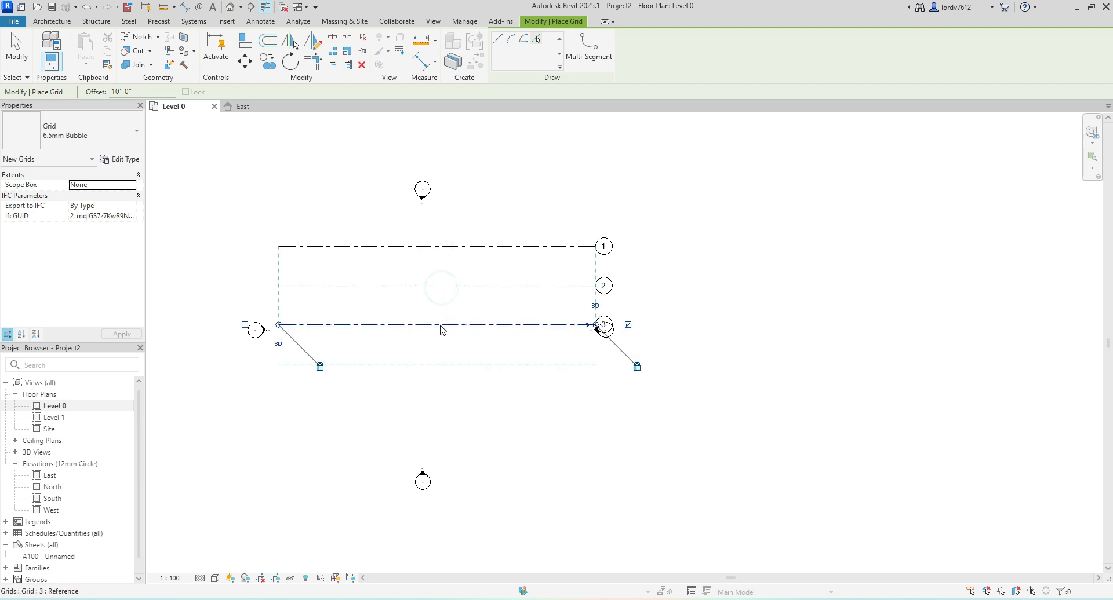
{"action": "left_click", "coordinate": [442, 328]}
{"action": "left_click", "coordinate": [442, 364]}
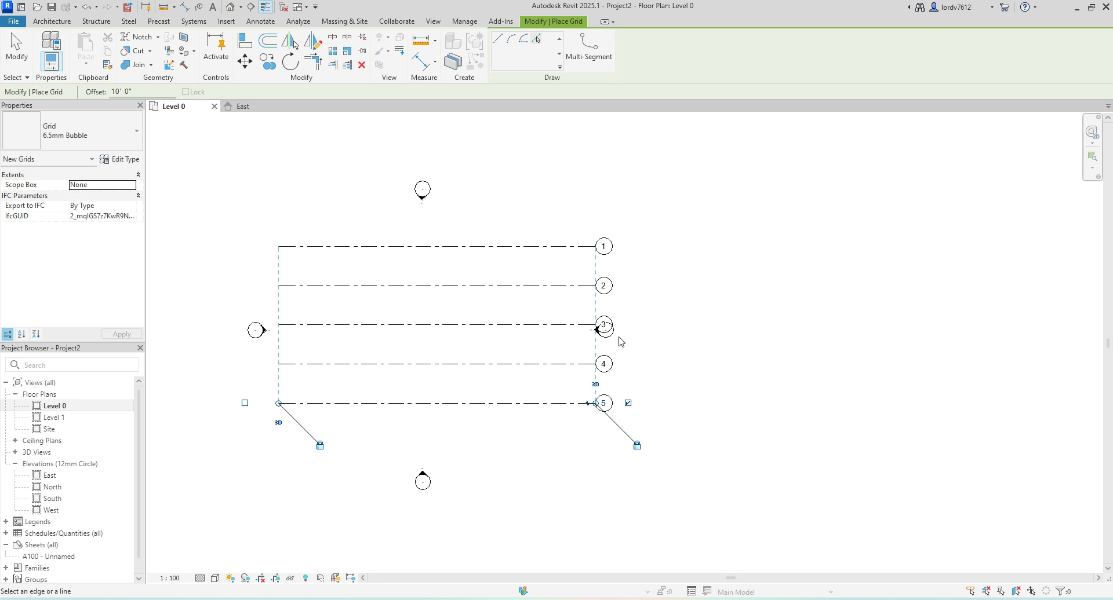
{"action": "left_click", "coordinate": [517, 146]}
{"action": "left_click", "coordinate": [582, 179]}
{"action": "left_click", "coordinate": [673, 323]}
{"action": "key", "text": "Escape"}
{"action": "key", "text": "Escape"}
{"action": "scroll", "coordinate": [590, 337], "scroll_direction": "up", "scroll_amount": 1}
{"action": "middle_click_drag", "start_coordinate": [557, 351], "coordinate": [665, 319]}
{"action": "scroll", "coordinate": [405, 209], "scroll_direction": "down", "scroll_amount": 1}
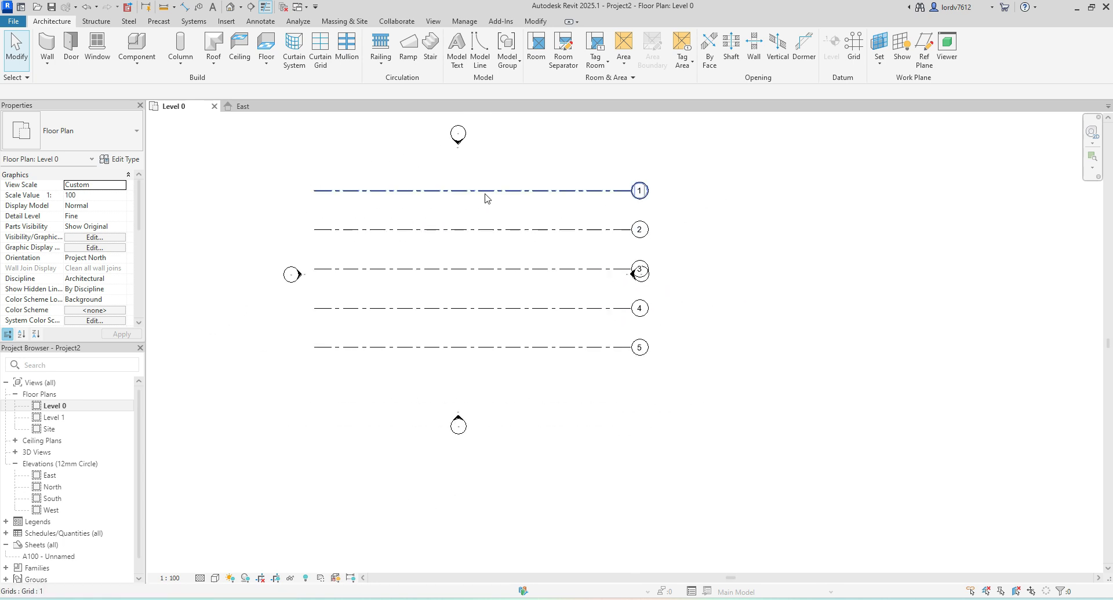
{"action": "middle_click_drag", "start_coordinate": [485, 199], "coordinate": [440, 276]}
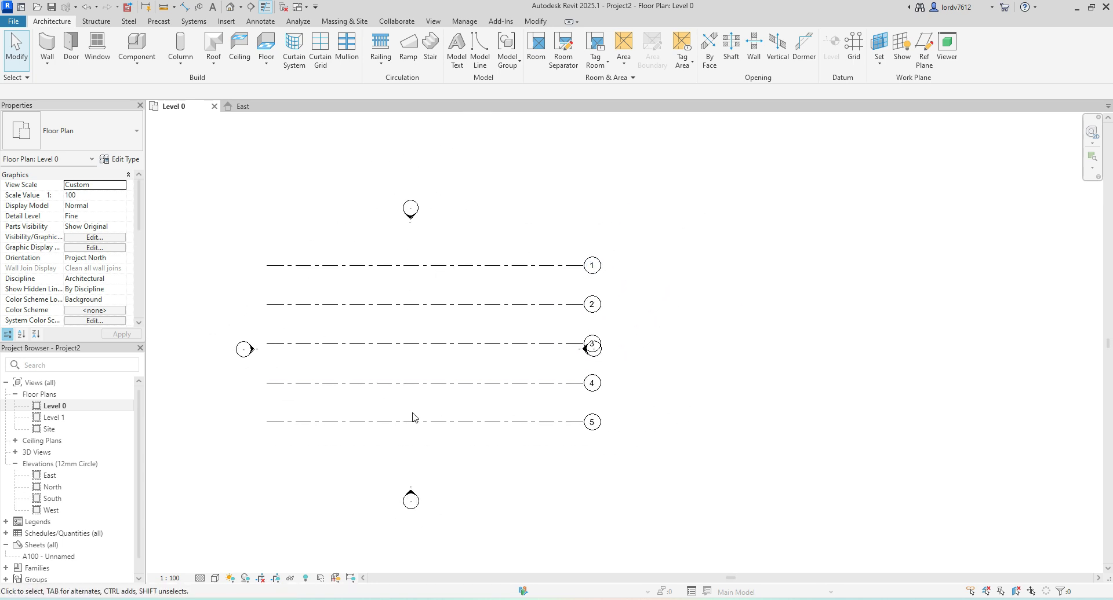
{"action": "left_click", "coordinate": [313, 265]}
{"action": "left_click", "coordinate": [337, 197]}
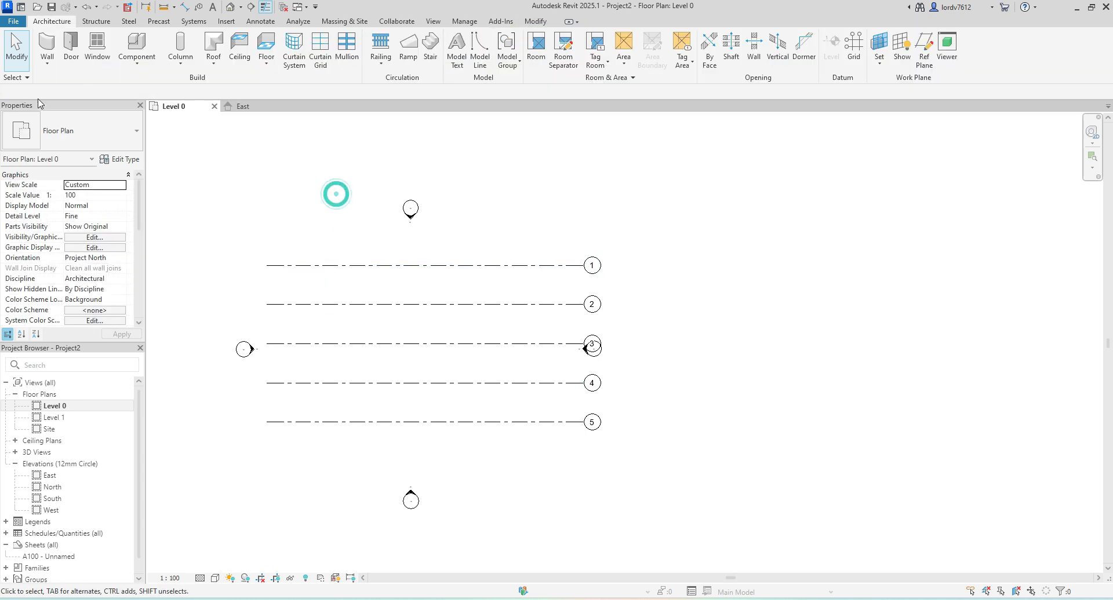
Step: Draw a vertical grid line along the west ends of the horizontal grids, from grid 1 to below grid 5
{"action": "left_click", "coordinate": [848, 40]}
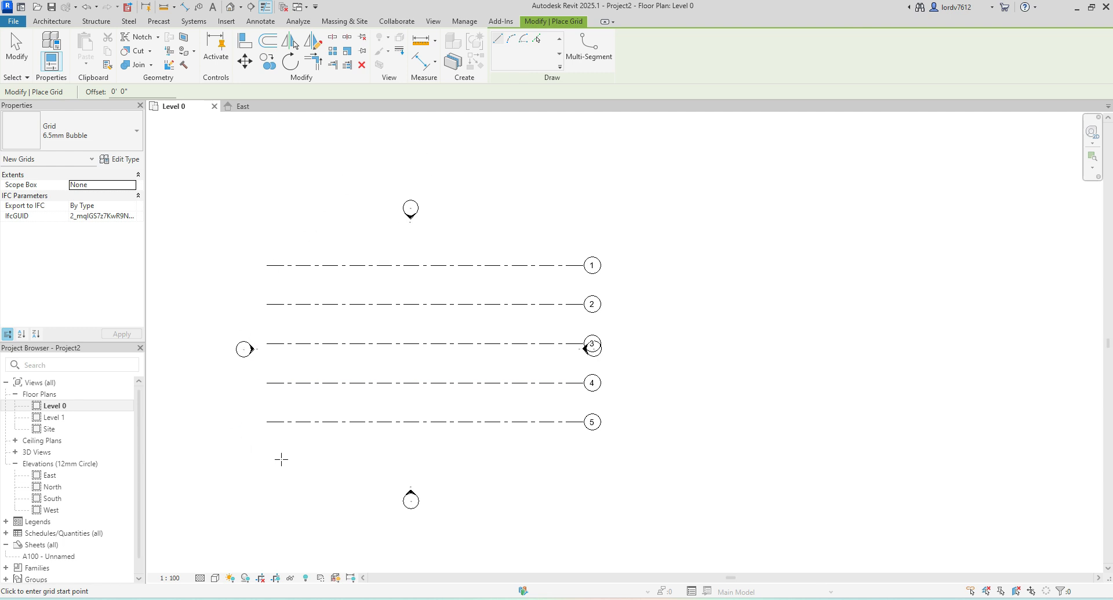
{"action": "left_click", "coordinate": [267, 266]}
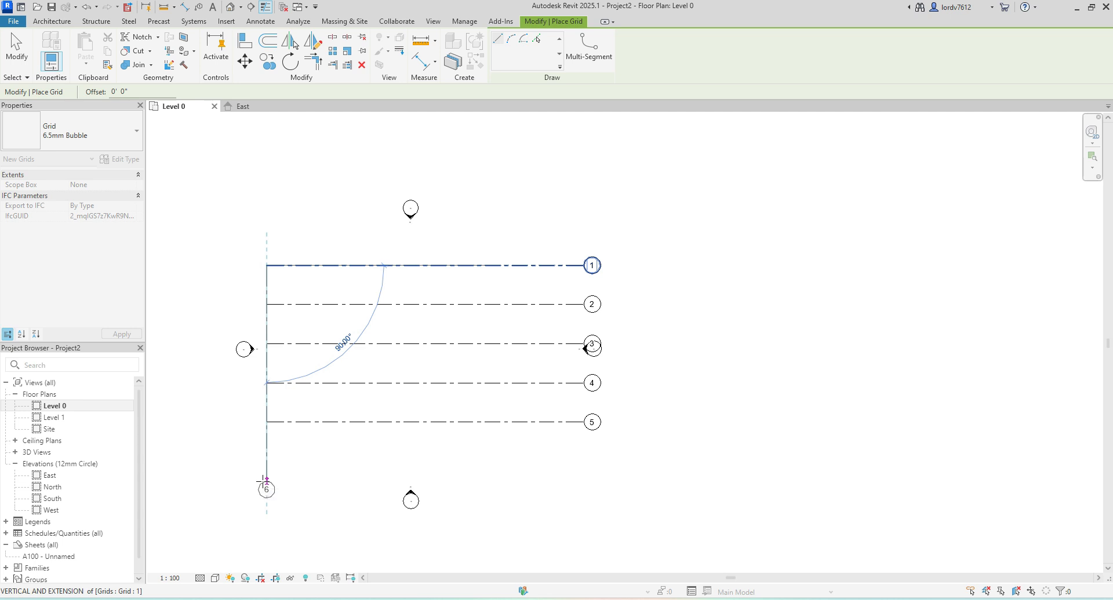
{"action": "left_click", "coordinate": [263, 479]}
{"action": "key", "text": "Escape"}
{"action": "key", "text": "Escape"}
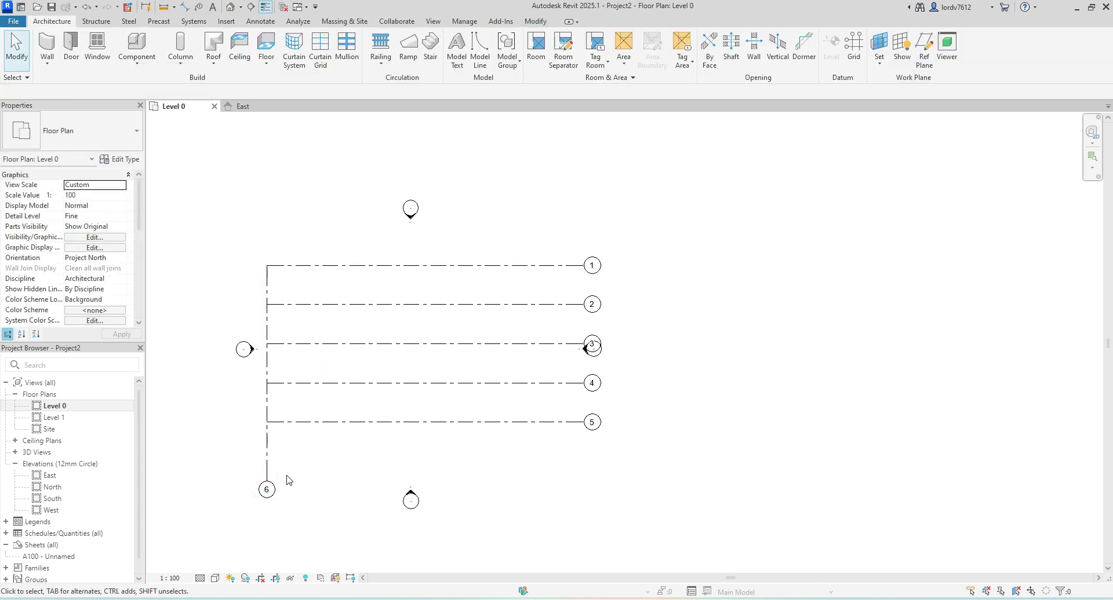
Step: Rename the vertical grid line as a
{"action": "left_click", "coordinate": [262, 493]}
{"action": "left_click", "coordinate": [268, 490]}
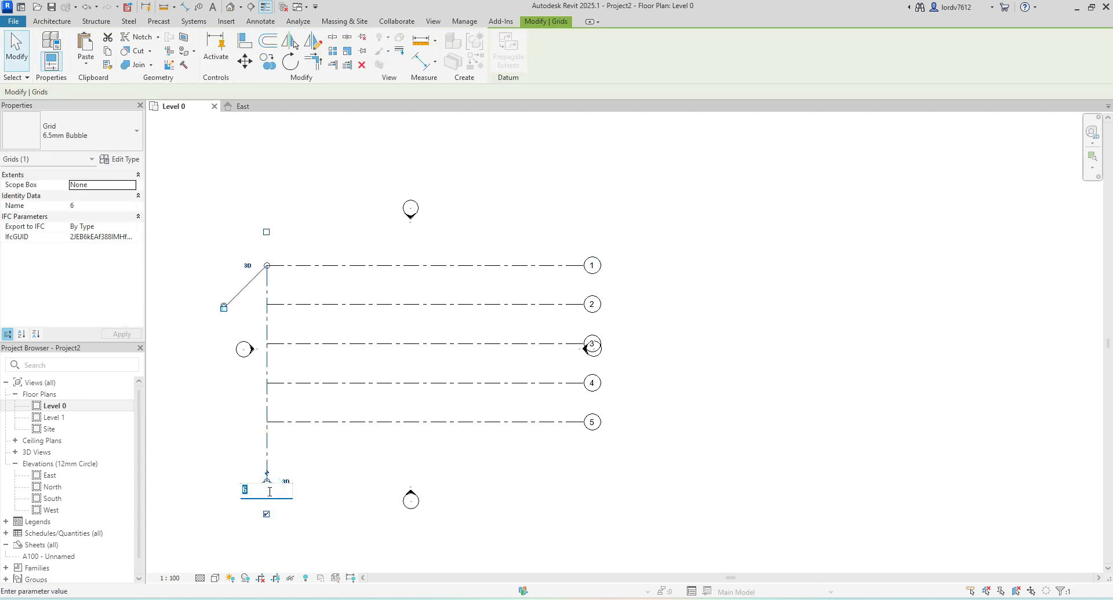
{"action": "type", "text": "a"}
{"action": "key", "text": "Return"}
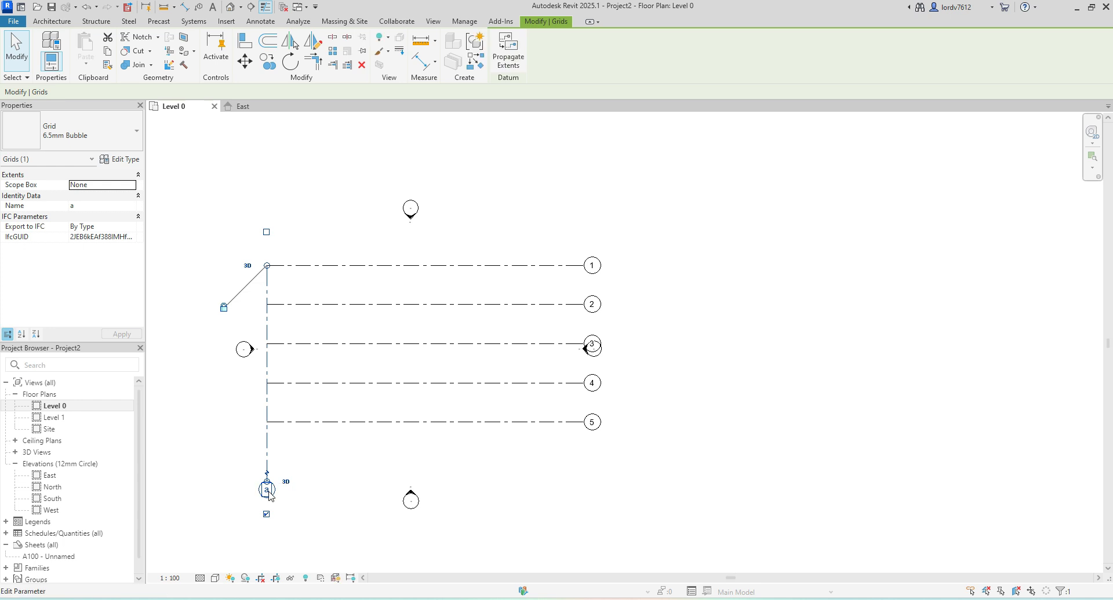
{"action": "left_click", "coordinate": [337, 470]}
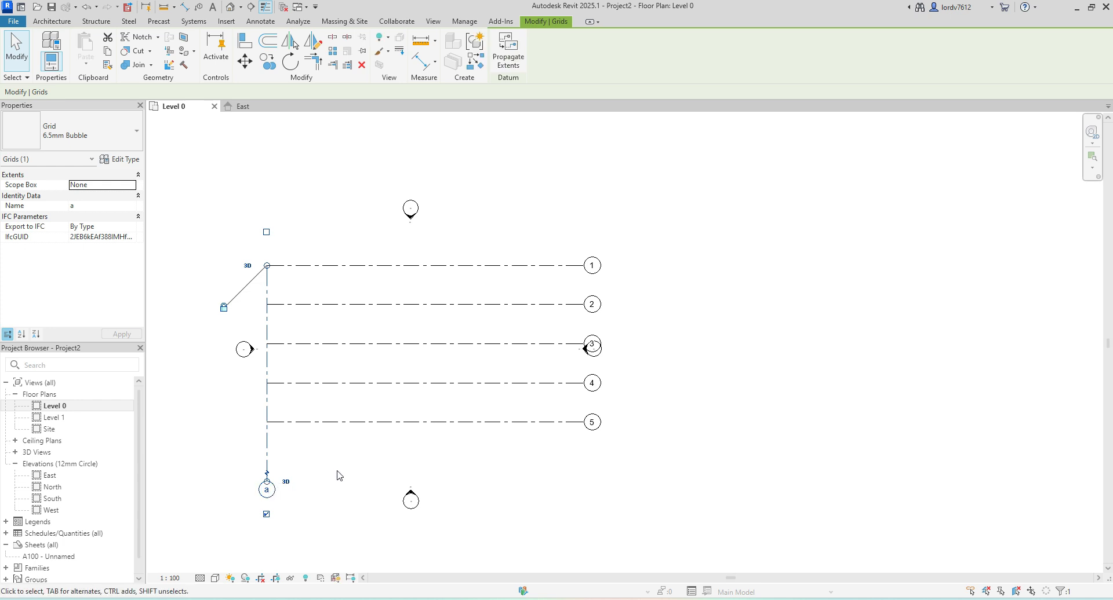
{"action": "left_click", "coordinate": [266, 457]}
{"action": "scroll", "coordinate": [301, 518], "scroll_direction": "up", "scroll_amount": 2}
{"action": "middle_click_drag", "start_coordinate": [305, 513], "coordinate": [313, 519]}
{"action": "left_click", "coordinate": [309, 504]}
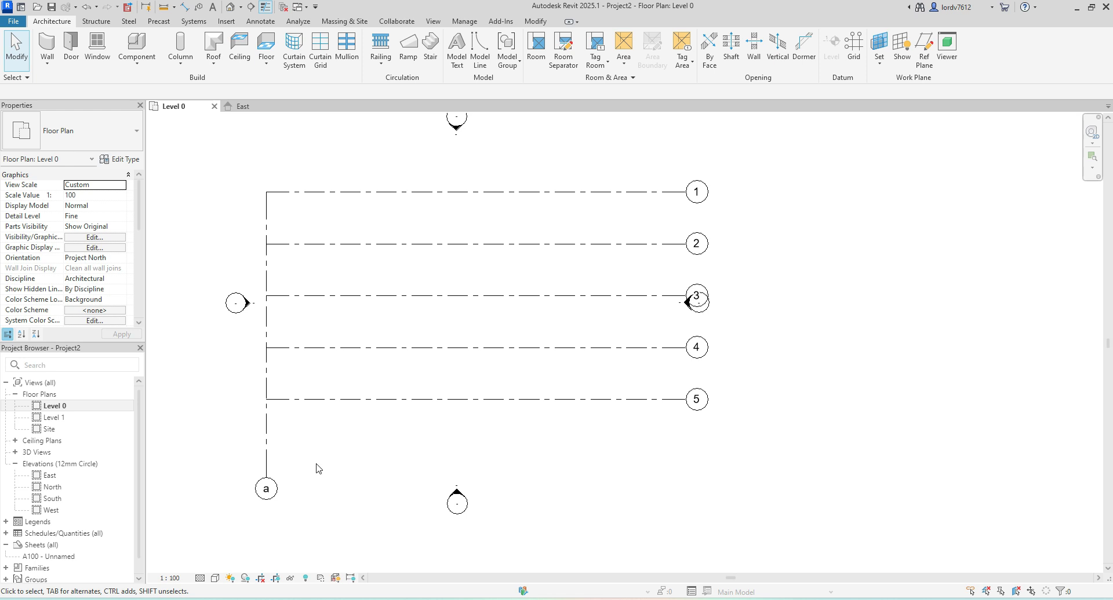
Step: Add six more vertical grid lines east of grid a with Pick Lines, each offset 10' from the previous one
{"action": "left_click", "coordinate": [267, 373]}
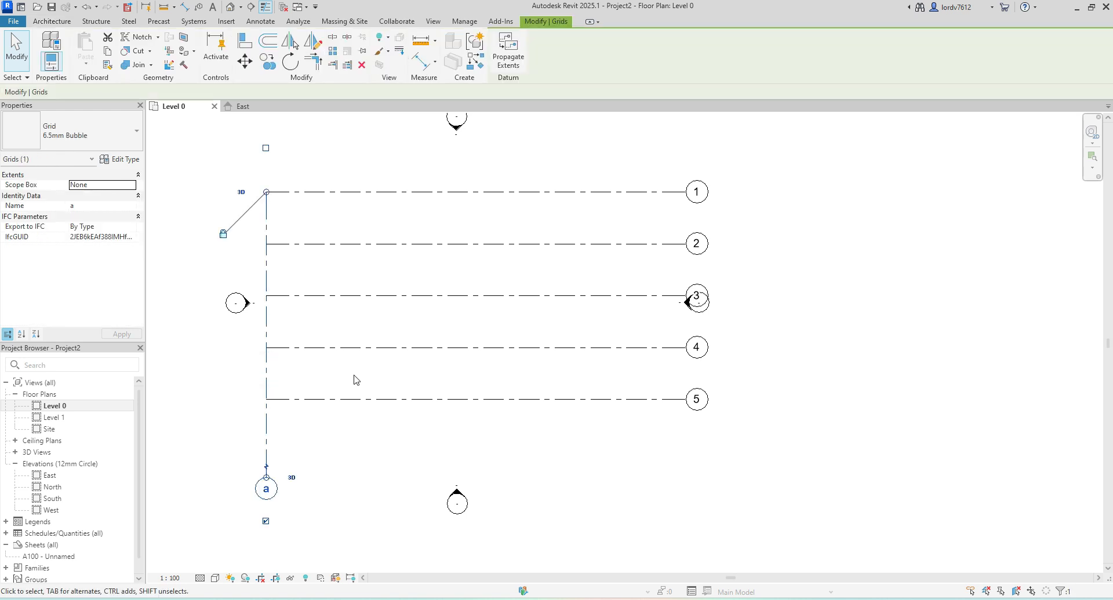
{"action": "key", "text": "g"}
{"action": "key", "text": "r"}
{"action": "left_click", "coordinate": [154, 92]}
{"action": "type", "text": "10' 0\""}
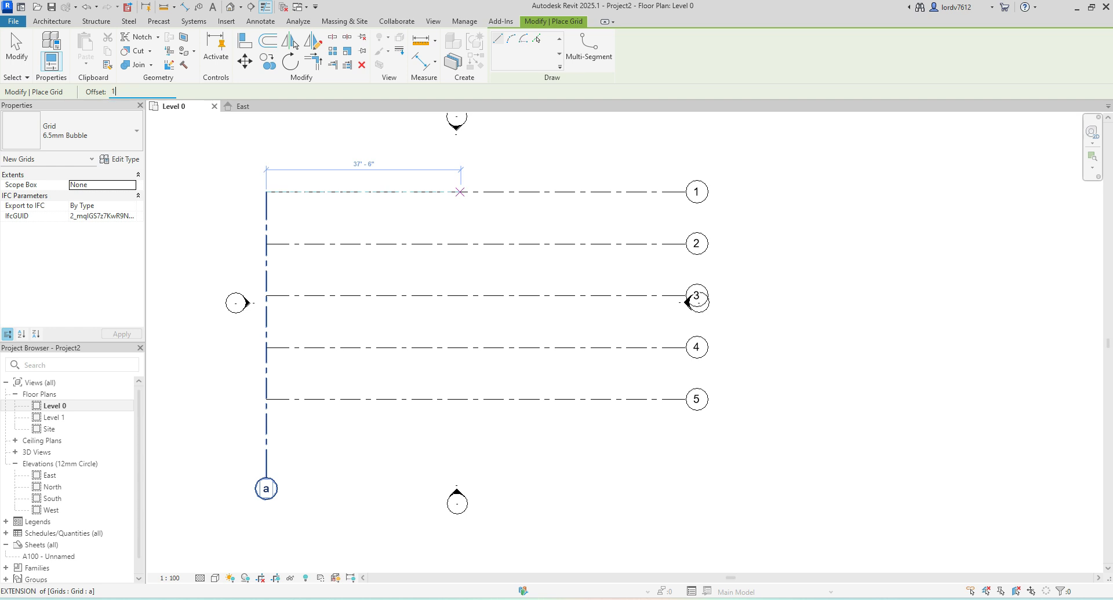
{"action": "left_click", "coordinate": [536, 40]}
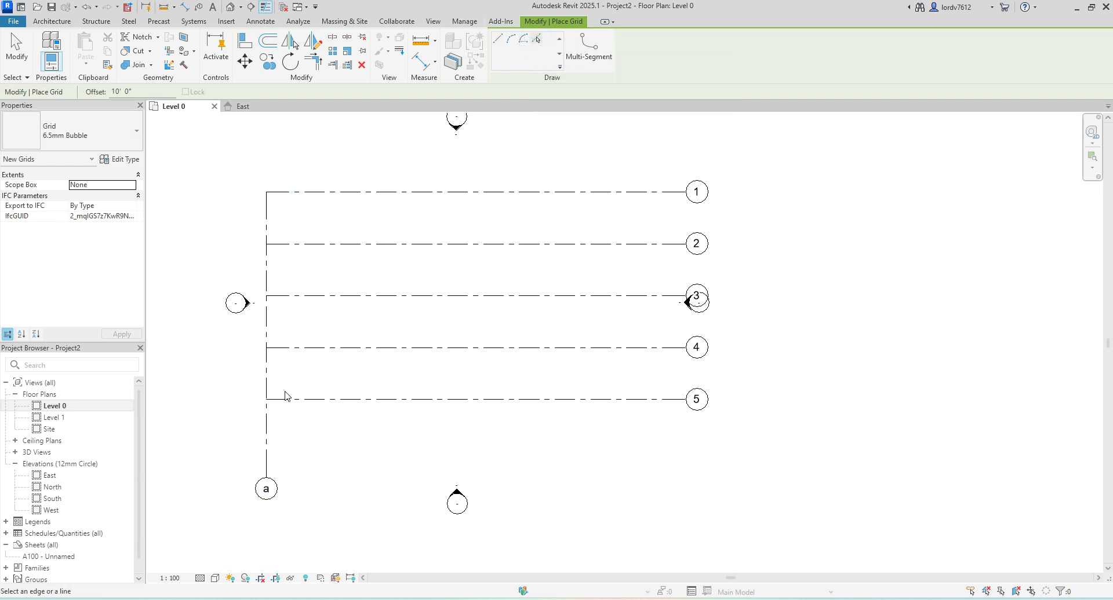
{"action": "left_click", "coordinate": [267, 431]}
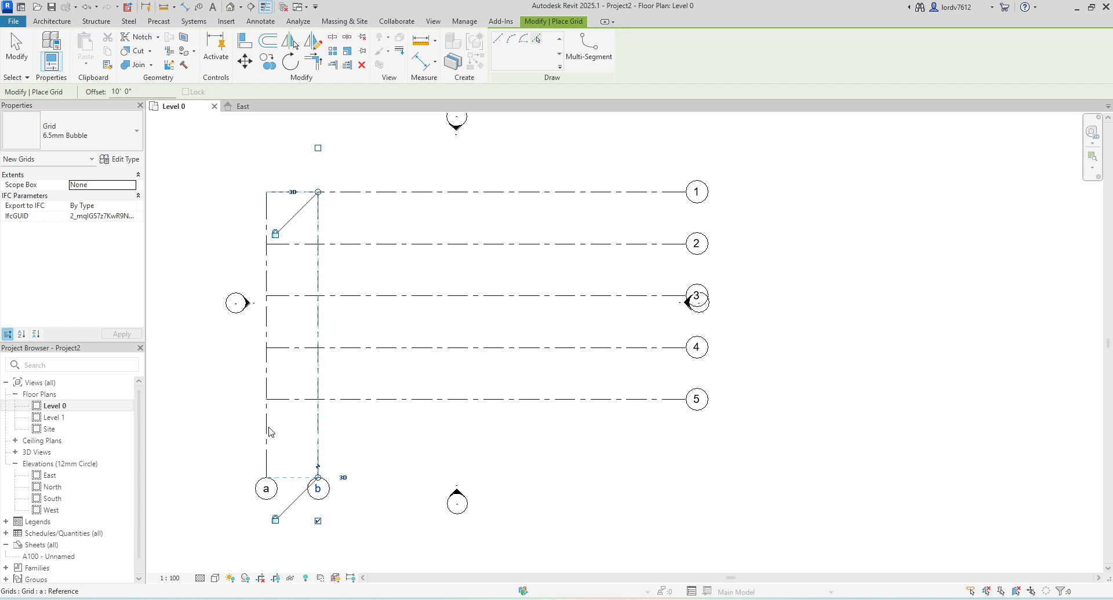
{"action": "left_click", "coordinate": [319, 422]}
{"action": "left_click", "coordinate": [371, 412]}
{"action": "left_click", "coordinate": [422, 411]}
{"action": "left_click", "coordinate": [474, 410]}
{"action": "left_click", "coordinate": [528, 416]}
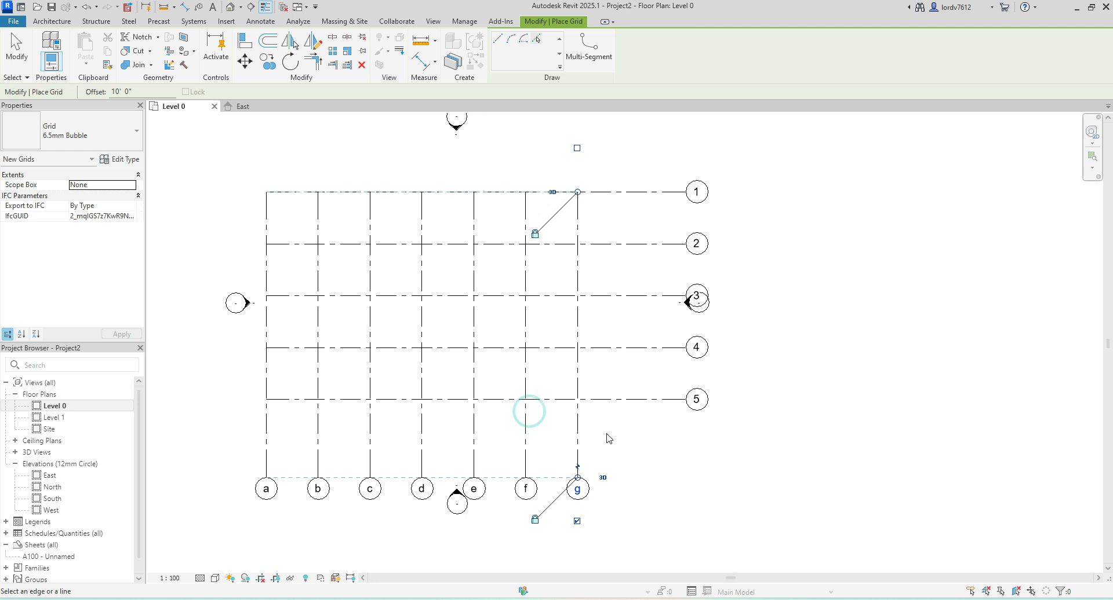
{"action": "scroll", "coordinate": [603, 434], "scroll_direction": "down", "scroll_amount": 1}
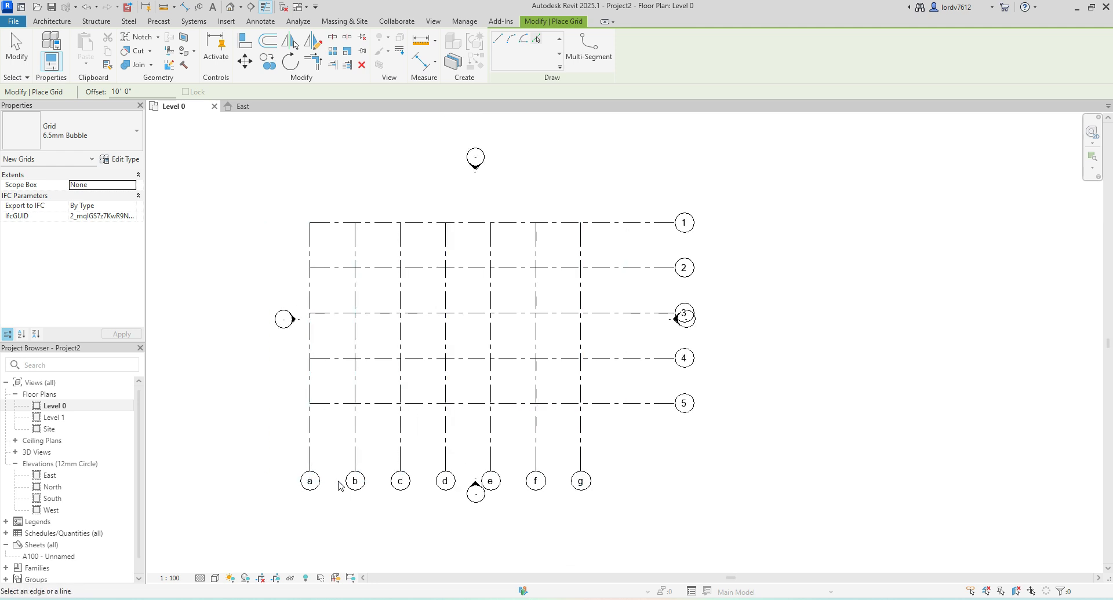
{"action": "scroll", "coordinate": [477, 486], "scroll_direction": "down", "scroll_amount": 1}
{"action": "middle_click_drag", "start_coordinate": [598, 472], "coordinate": [542, 507]}
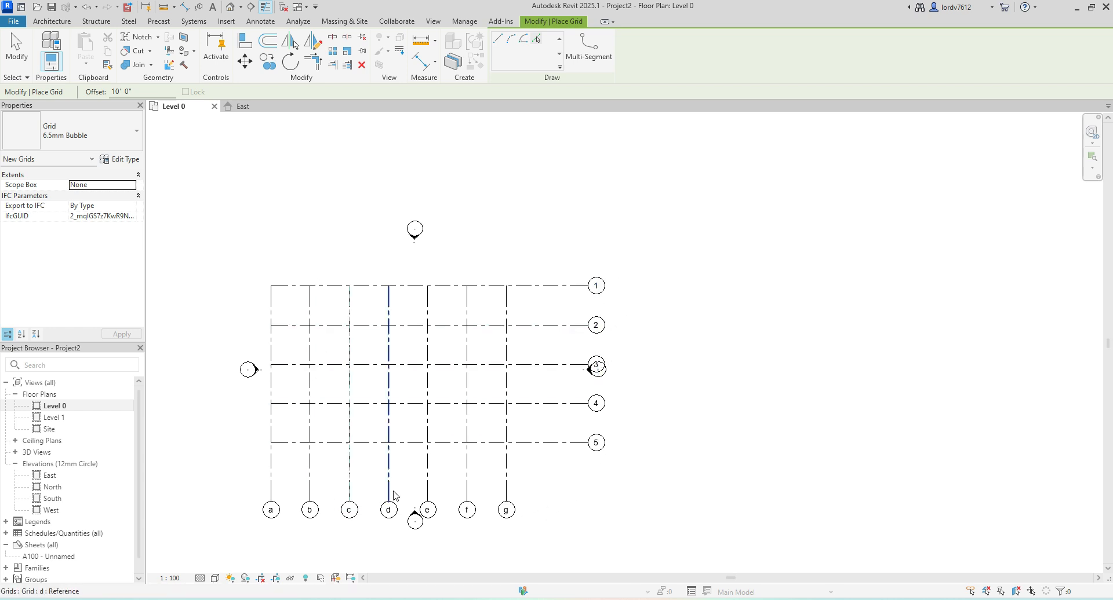
{"action": "middle_click_drag", "start_coordinate": [390, 489], "coordinate": [454, 472]}
{"action": "scroll", "coordinate": [451, 323], "scroll_direction": "up", "scroll_amount": 3}
{"action": "middle_click_drag", "start_coordinate": [457, 326], "coordinate": [402, 280]}
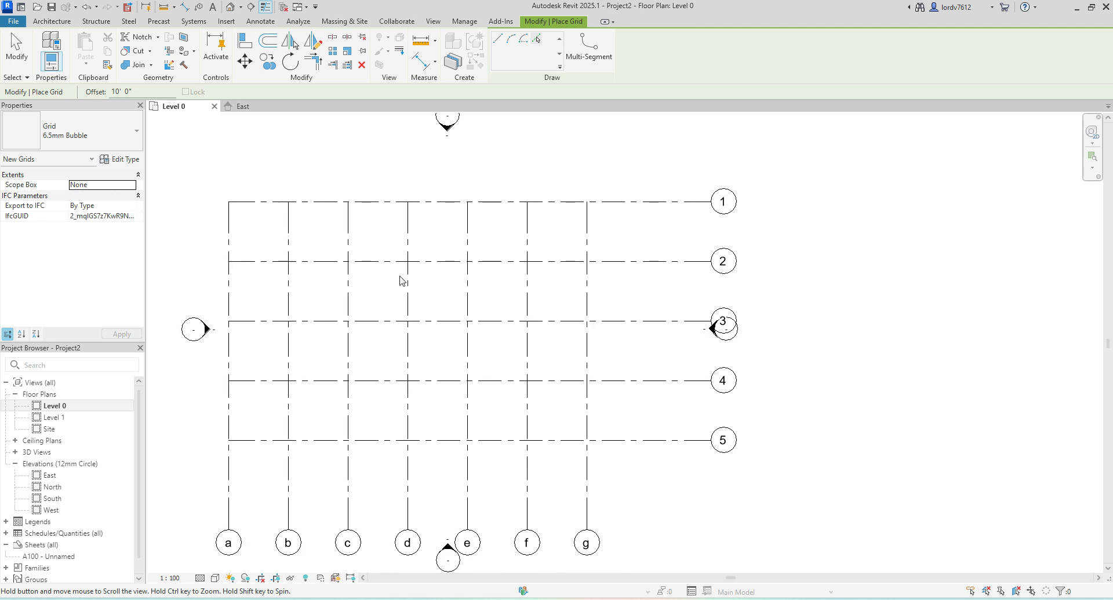
Step: Draw chained architectural walls along the grids from a-1 to e-1, e-3, g-3 and g-5
{"action": "left_click", "coordinate": [51, 21]}
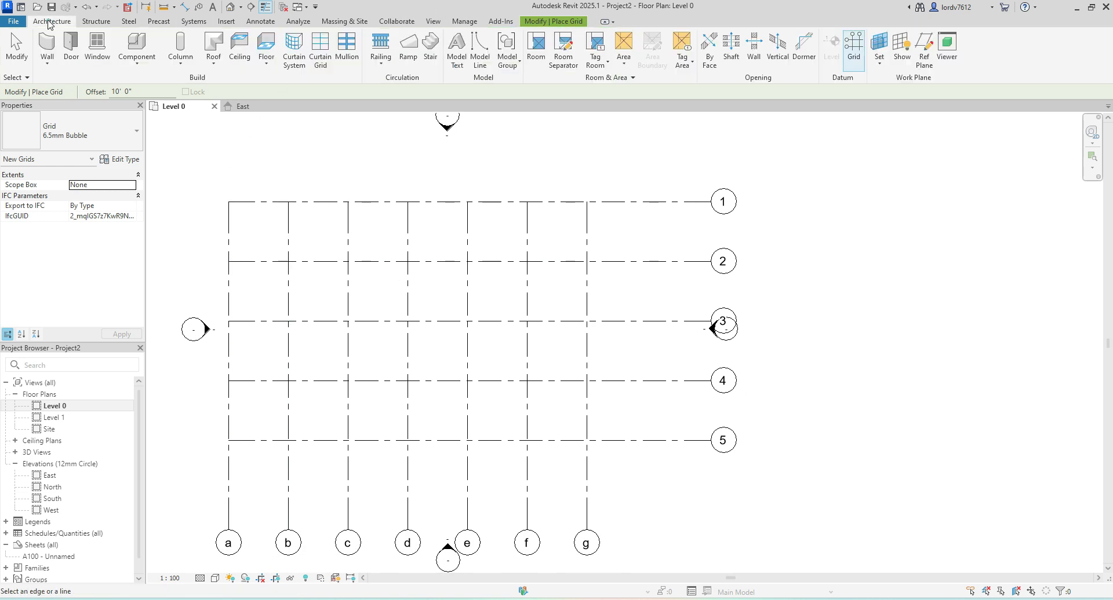
{"action": "left_click", "coordinate": [50, 55]}
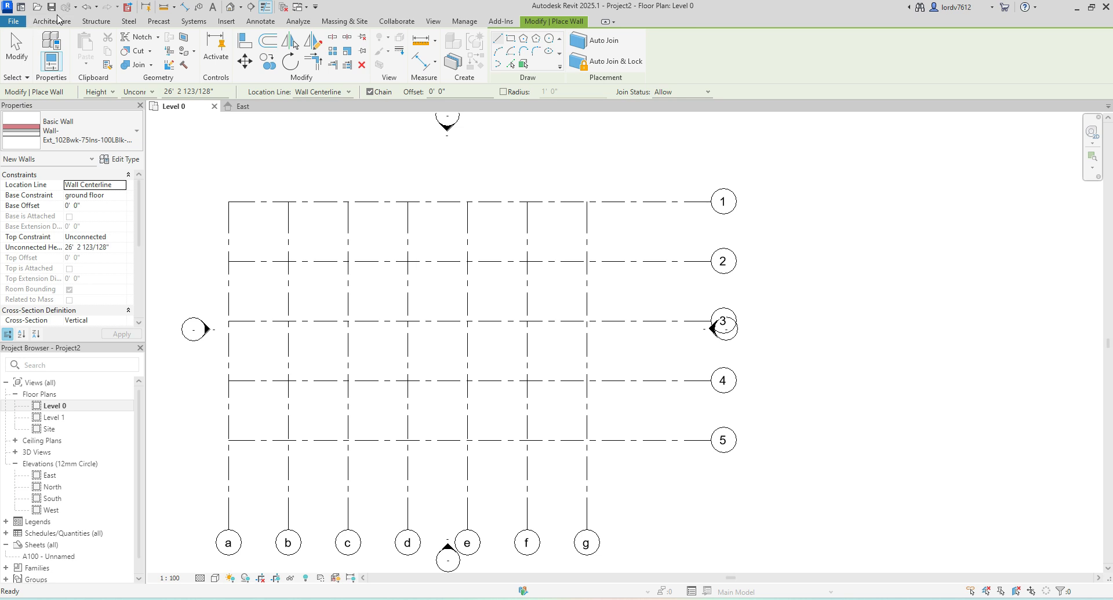
{"action": "left_click", "coordinate": [56, 24]}
{"action": "left_click", "coordinate": [47, 62]}
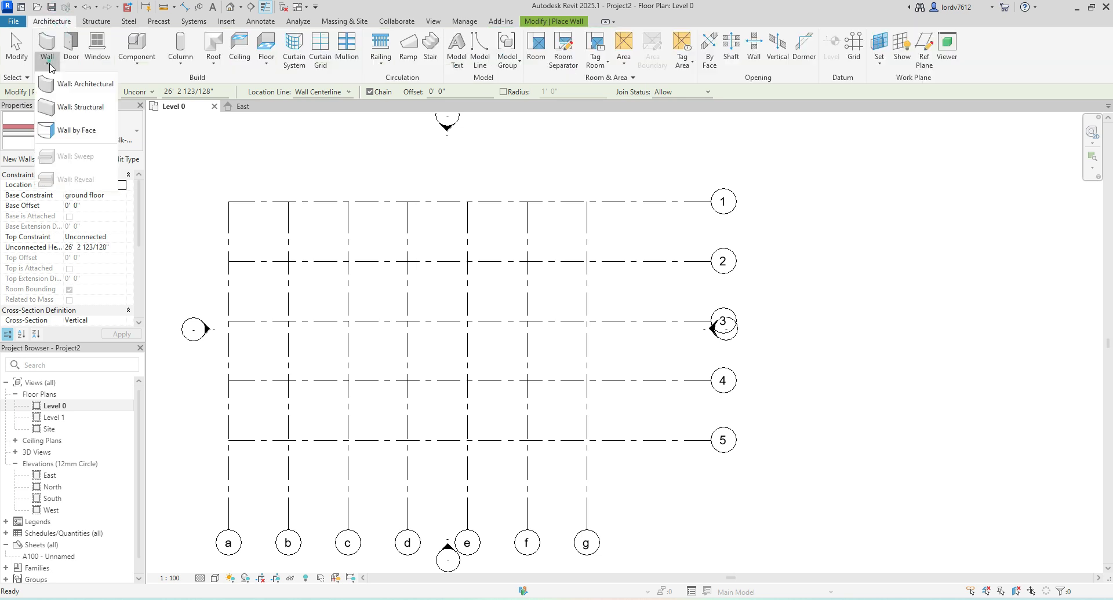
{"action": "left_click", "coordinate": [72, 88]}
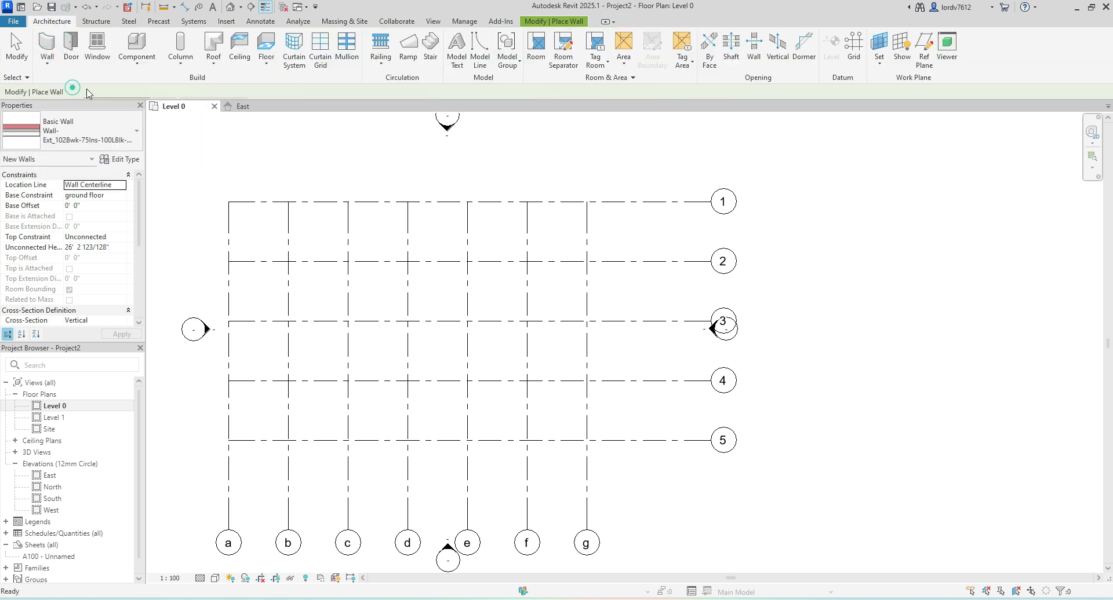
{"action": "left_click", "coordinate": [229, 202]}
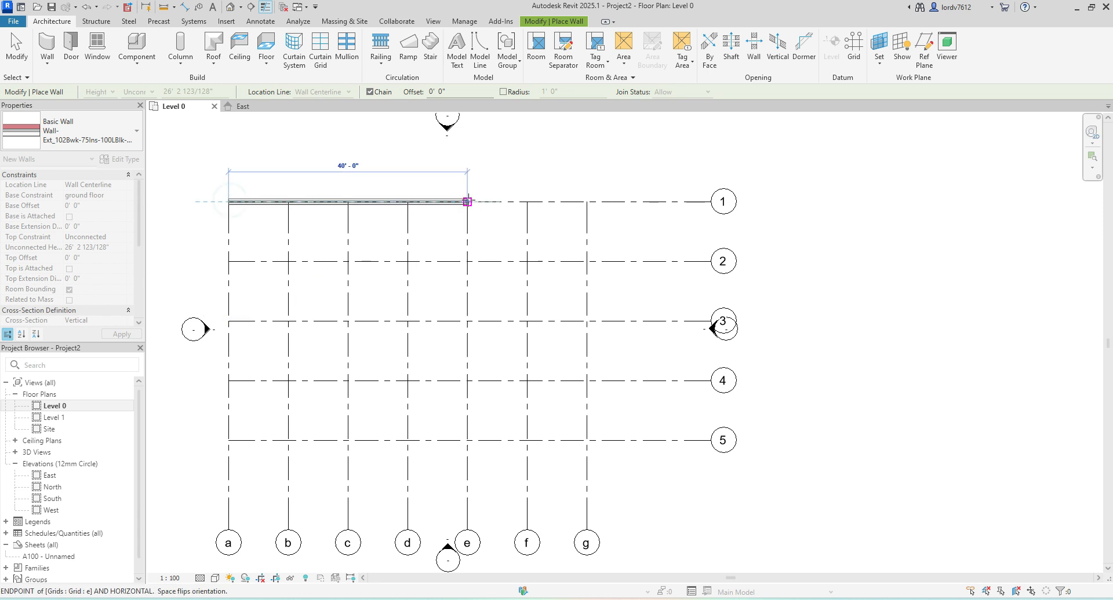
{"action": "left_click", "coordinate": [467, 202]}
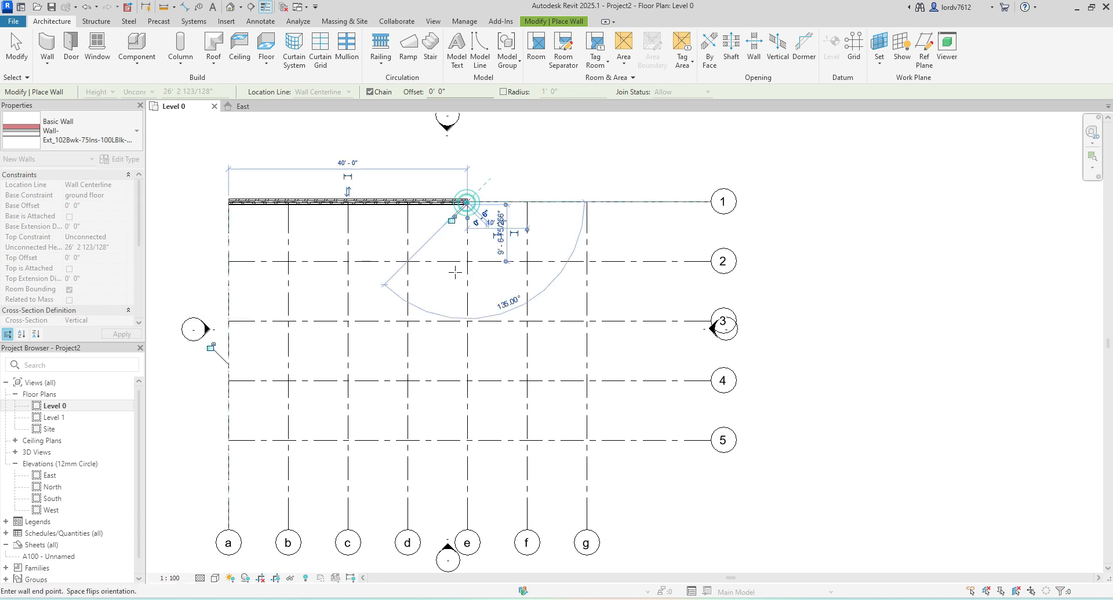
{"action": "left_click", "coordinate": [467, 321]}
{"action": "left_click", "coordinate": [587, 321]}
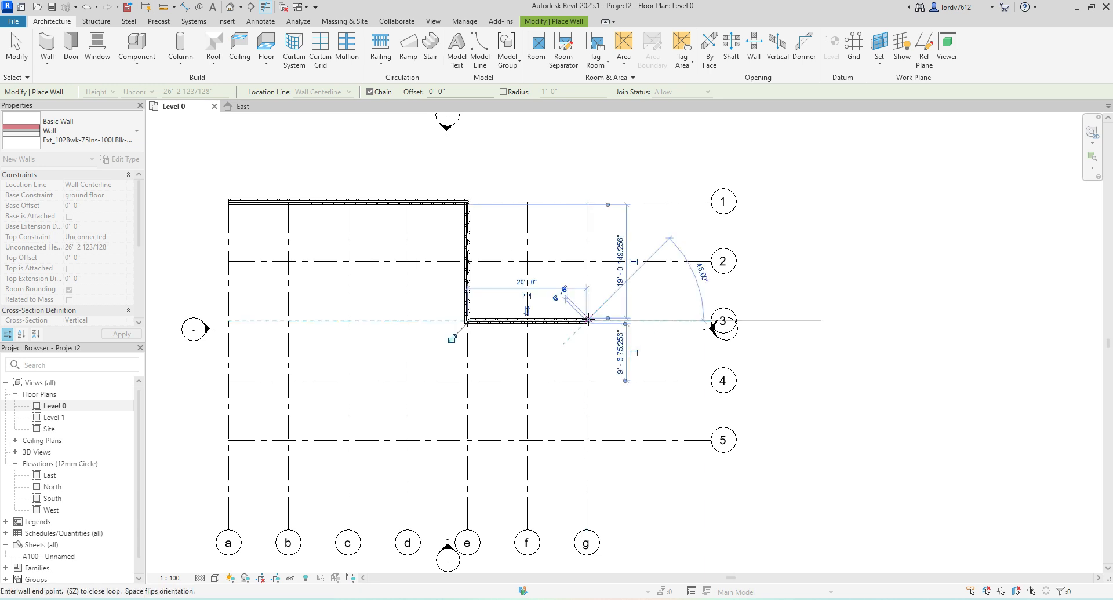
{"action": "left_click", "coordinate": [586, 440]}
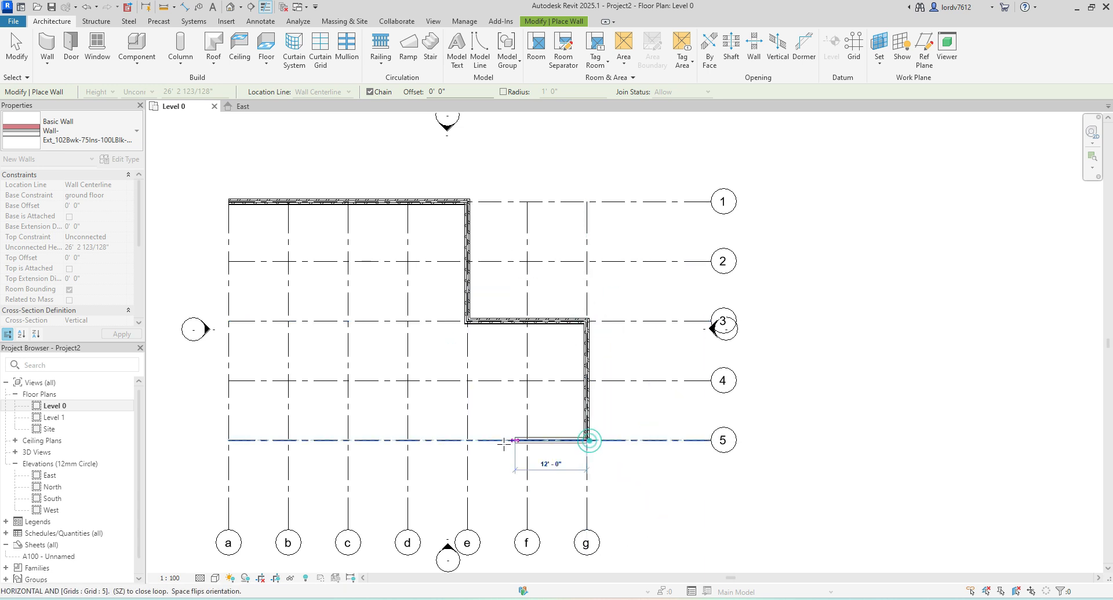
Step: Continue the wall chain from g-5 through d-5, d-4 and a-4, closing the outline at a-1
{"action": "left_click", "coordinate": [462, 440]}
{"action": "left_click", "coordinate": [407, 440]}
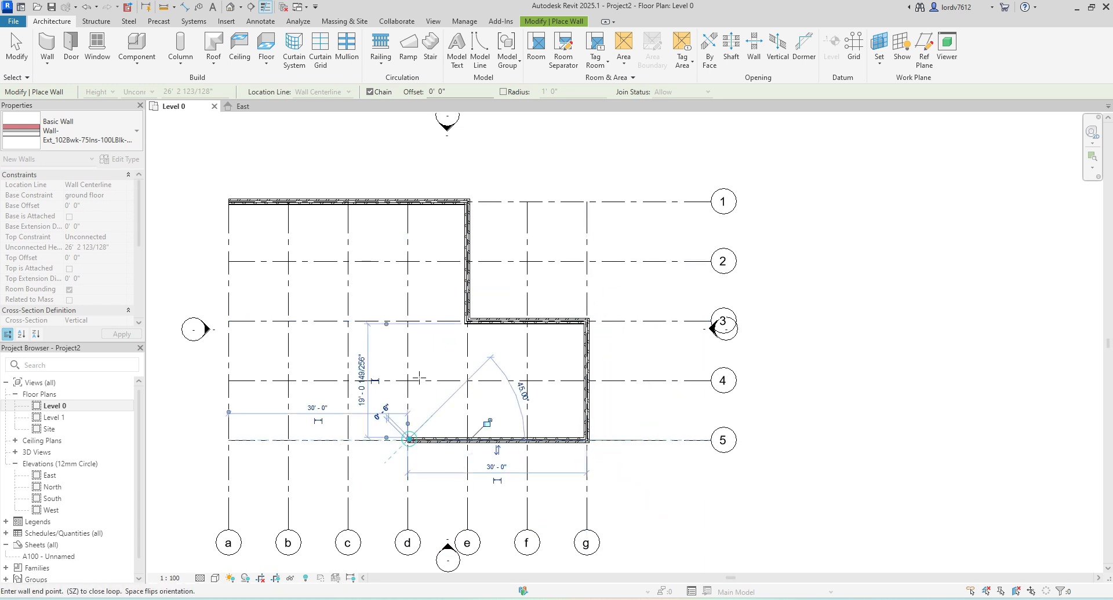
{"action": "left_click", "coordinate": [407, 381]}
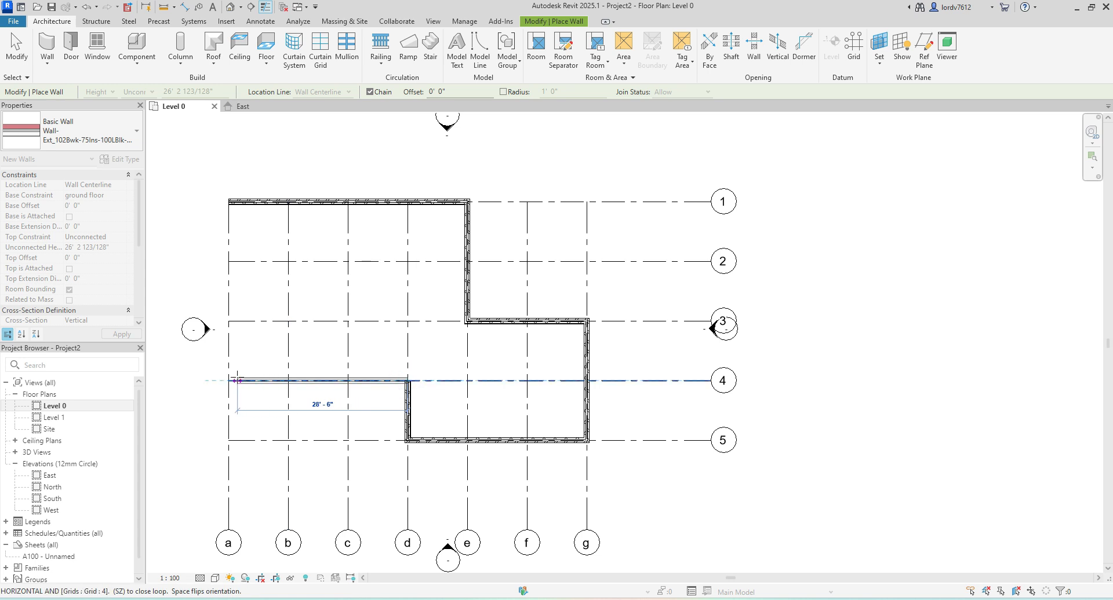
{"action": "left_click", "coordinate": [229, 381]}
{"action": "left_click", "coordinate": [229, 202]}
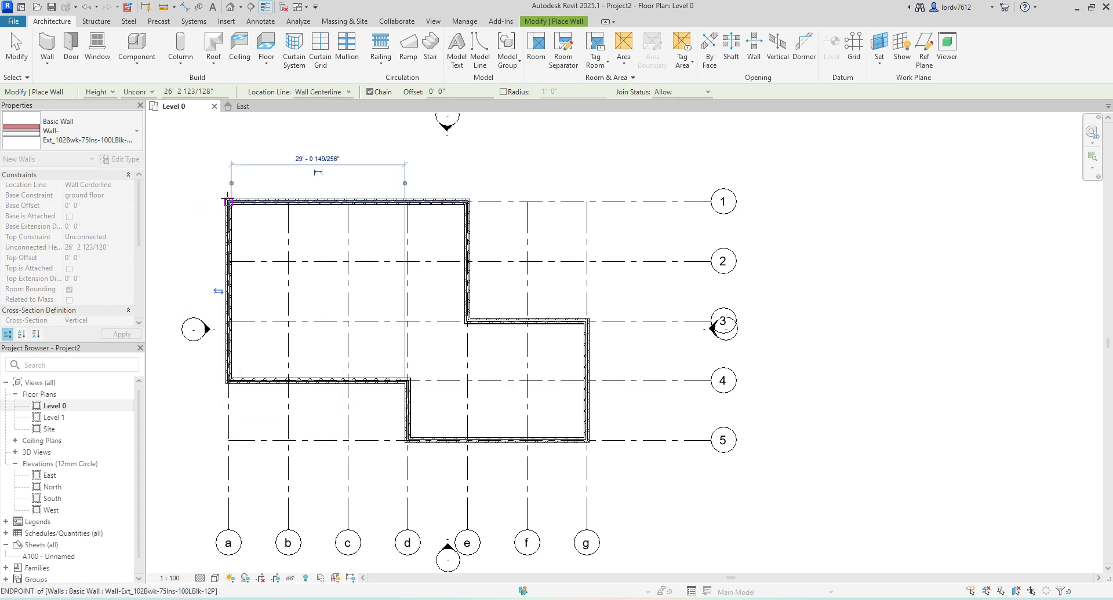
{"action": "scroll", "coordinate": [413, 310], "scroll_direction": "down", "scroll_amount": 2}
{"action": "scroll", "coordinate": [410, 372], "scroll_direction": "up", "scroll_amount": 2}
{"action": "middle_click_drag", "start_coordinate": [432, 346], "coordinate": [430, 394]}
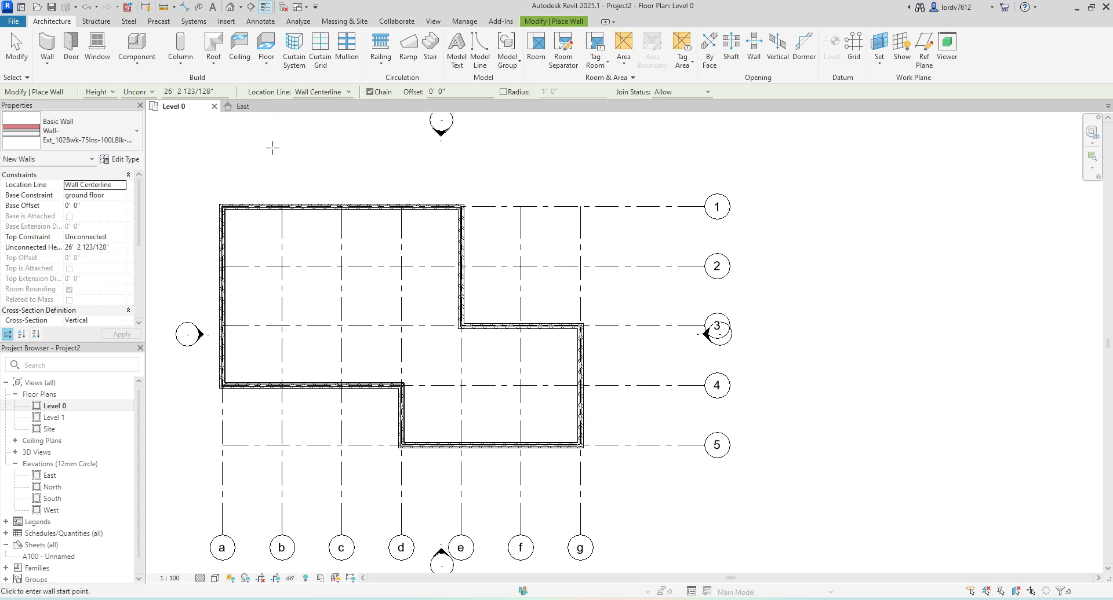
{"action": "key", "text": "Escape"}
Step: Select the whole chain of exterior walls and set their top constraint to Up to level: Level 1
{"action": "left_click", "coordinate": [238, 206]}
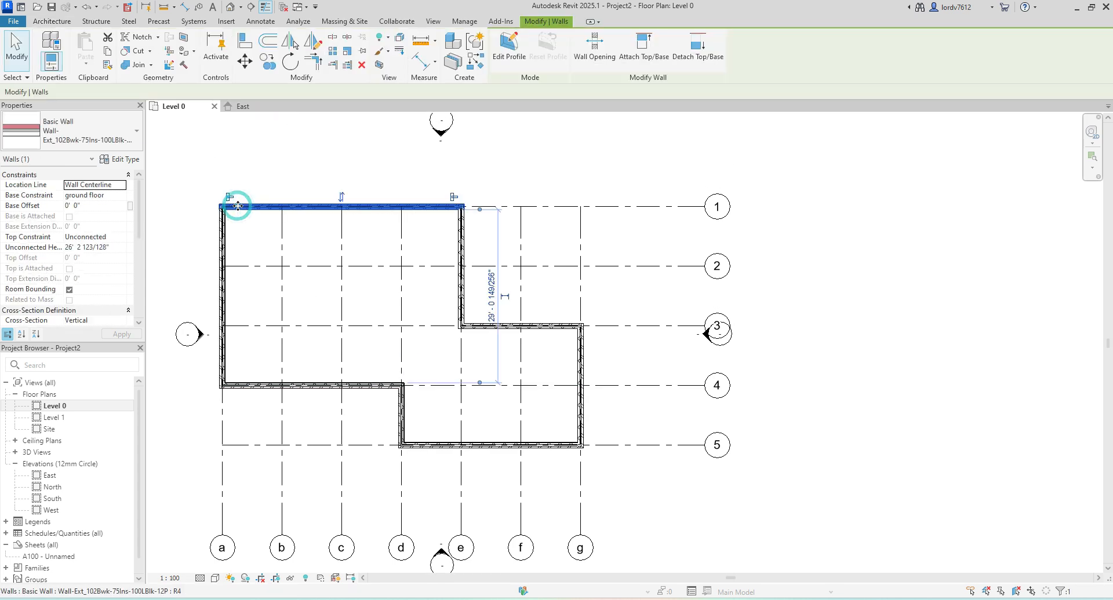
{"action": "key", "text": "Tab"}
{"action": "left_click", "coordinate": [237, 206]}
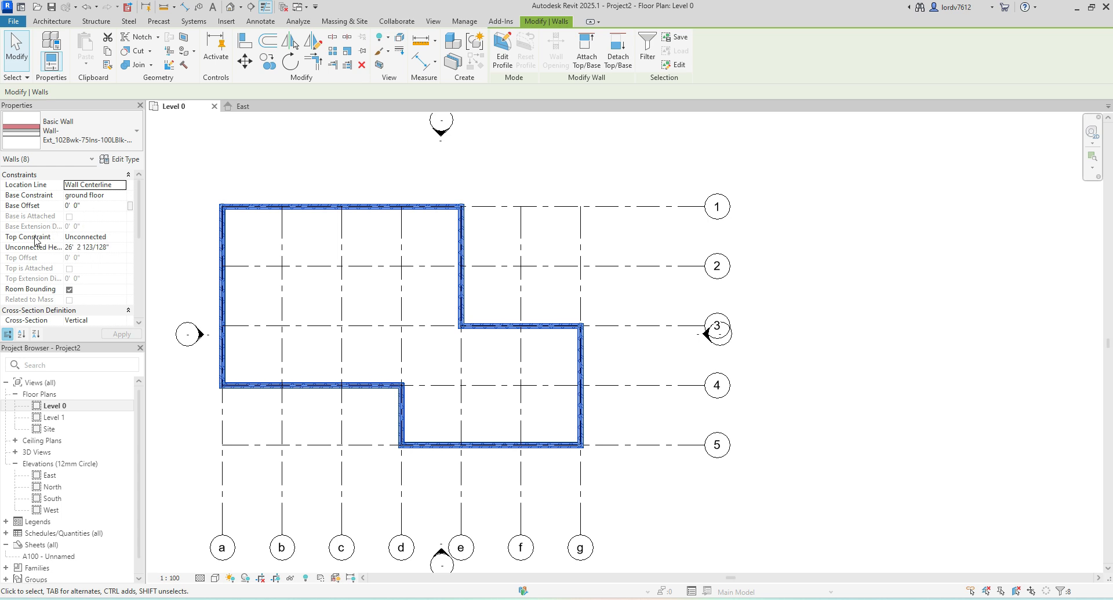
{"action": "left_click", "coordinate": [119, 237]}
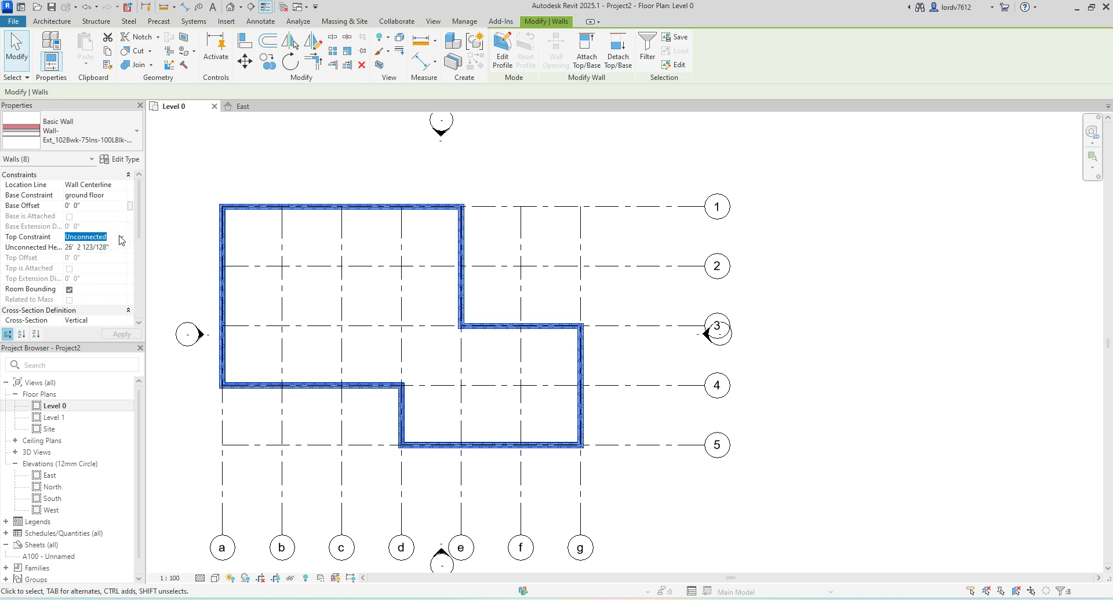
{"action": "left_click", "coordinate": [121, 237]}
{"action": "left_click", "coordinate": [115, 265]}
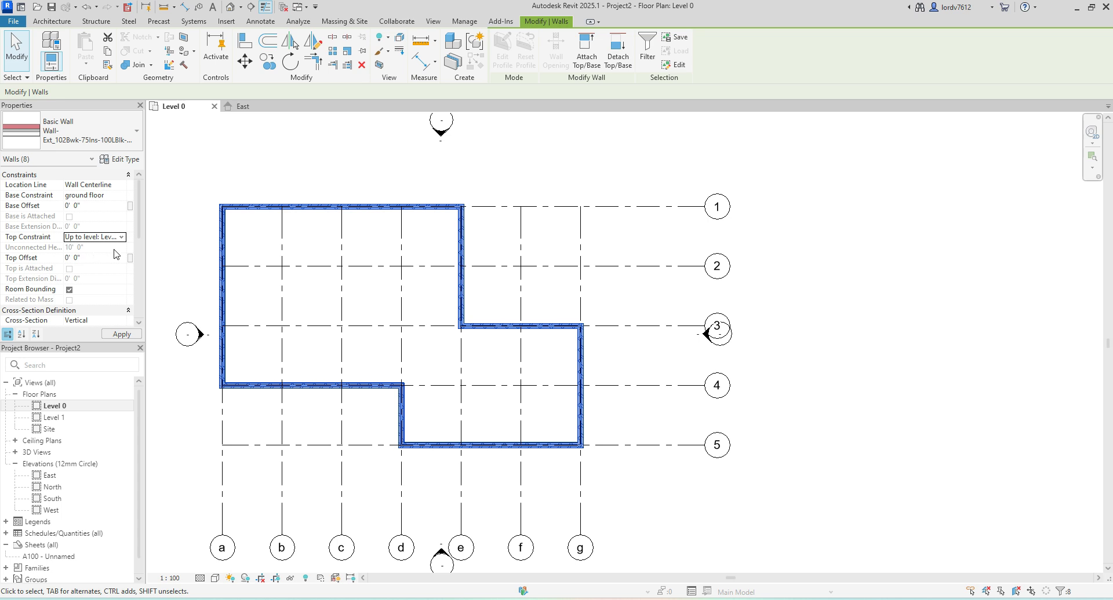
{"action": "left_click", "coordinate": [126, 335]}
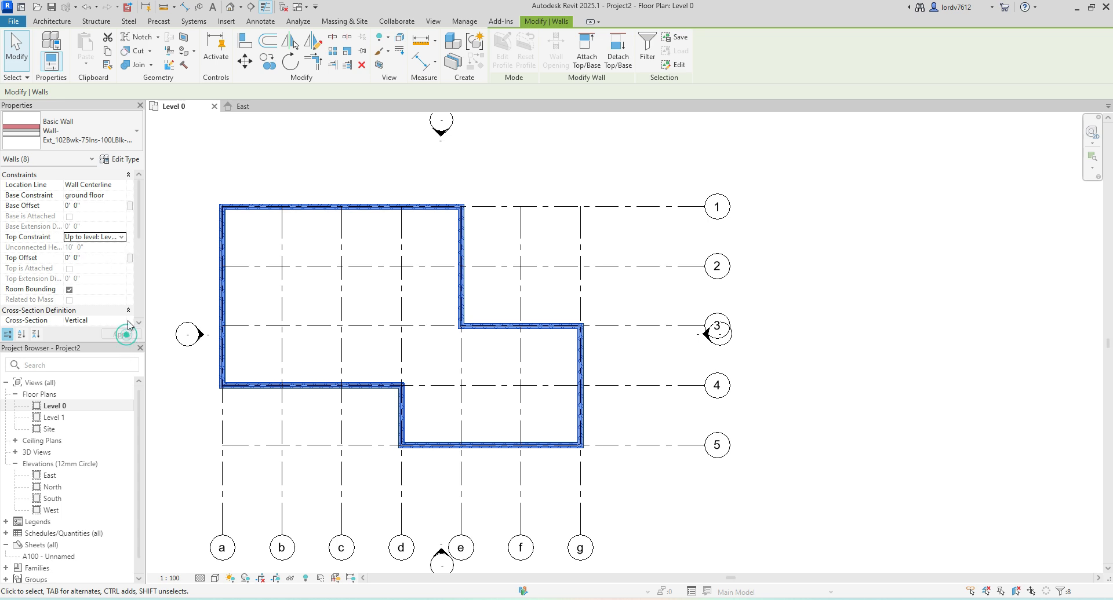
{"action": "left_click", "coordinate": [216, 186]}
Step: Inspect the walls in the default 3D view and return to the Level 0 floor plan
{"action": "left_click", "coordinate": [234, 7]}
{"action": "middle_click_drag", "start_coordinate": [584, 368], "coordinate": [721, 246], "text": "shift"}
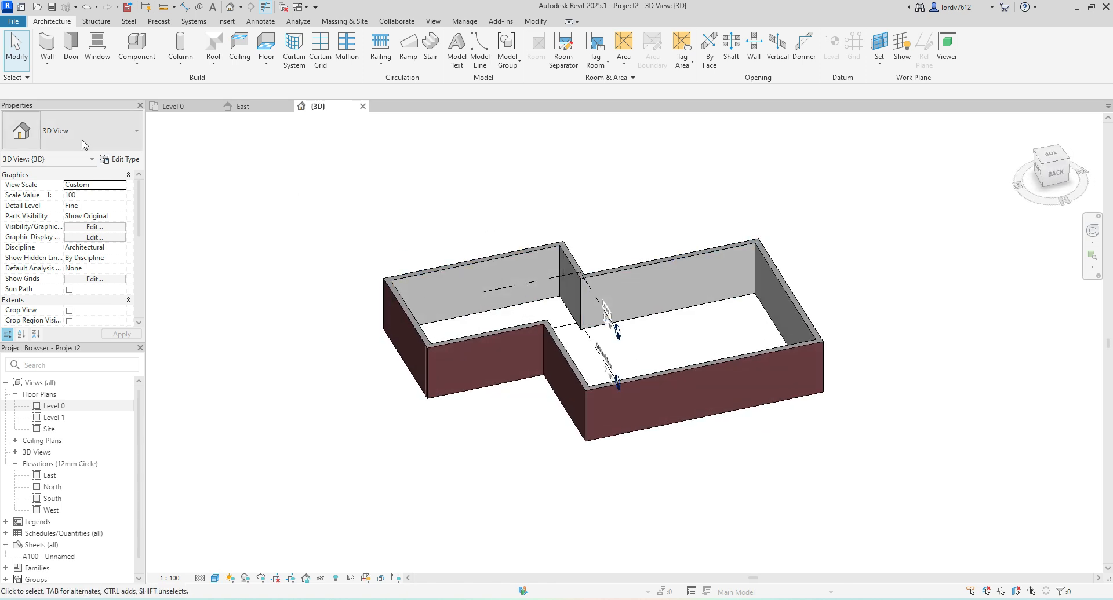
{"action": "double_click", "coordinate": [54, 407]}
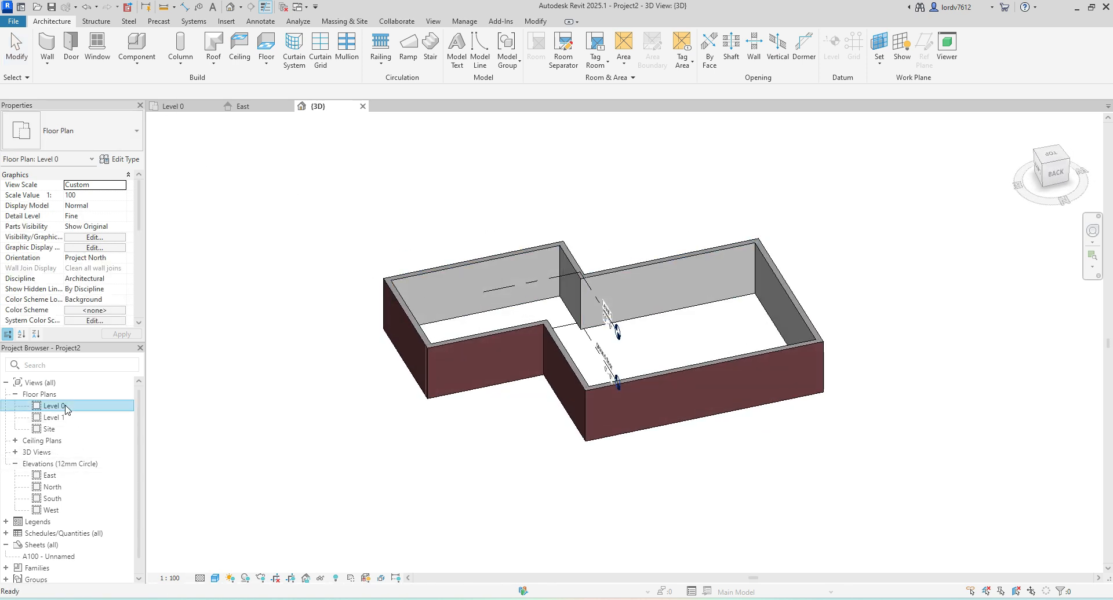
{"action": "middle_click_drag", "start_coordinate": [203, 306], "coordinate": [276, 266]}
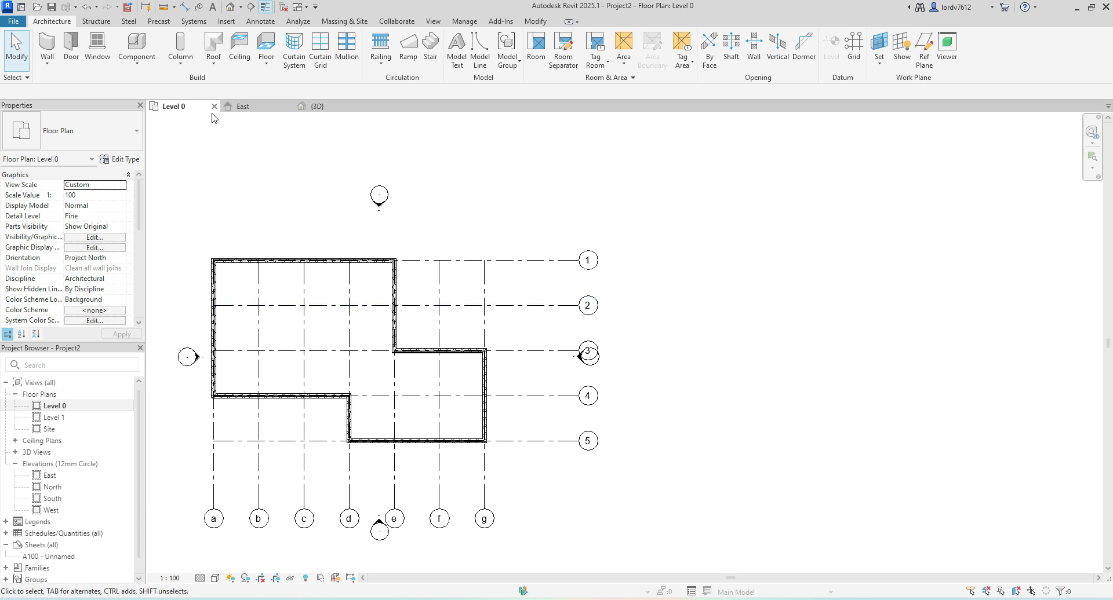
{"action": "left_click", "coordinate": [180, 62]}
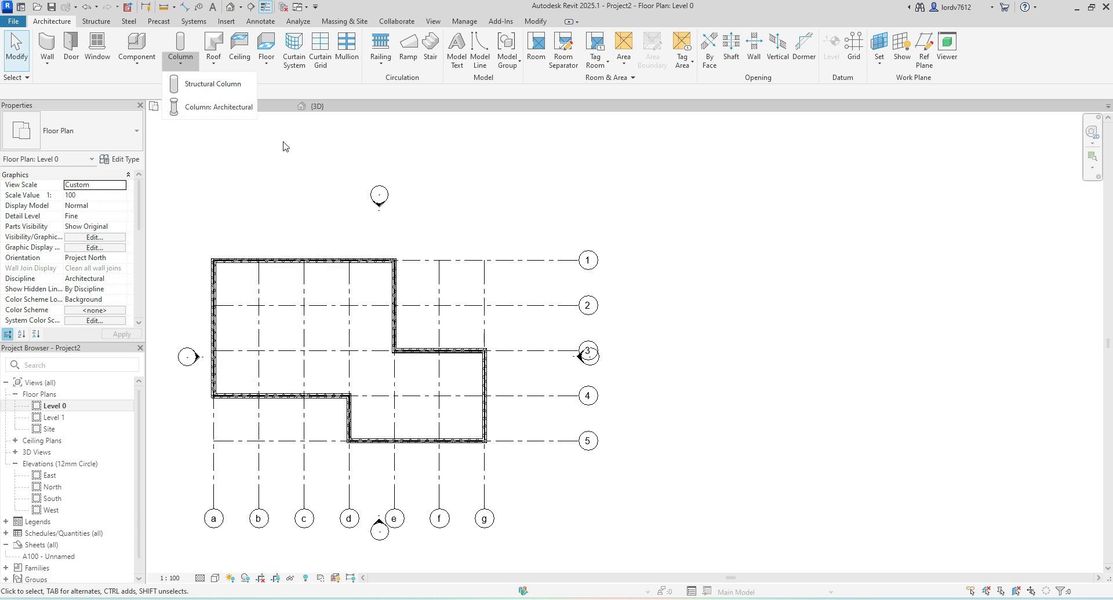
{"action": "left_click", "coordinate": [250, 156]}
{"action": "middle_click_drag", "start_coordinate": [230, 253], "coordinate": [261, 233]}
{"action": "scroll", "coordinate": [265, 261], "scroll_direction": "up", "scroll_amount": 2}
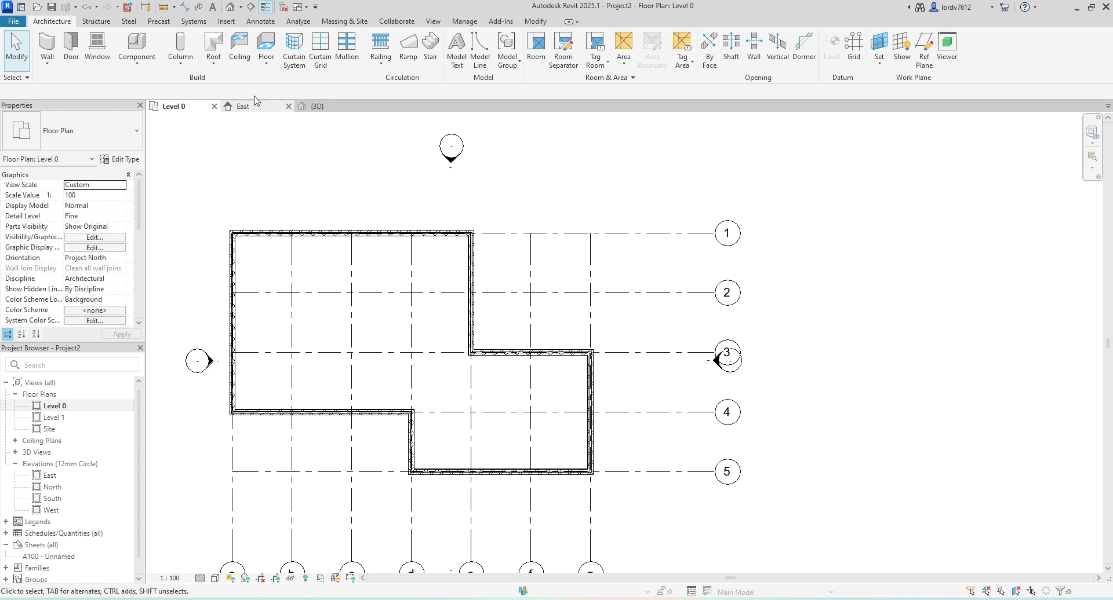
Step: Start an architectural column and duplicate the Columns_Rectangular 450x600mm type as 12'x12'
{"action": "left_click", "coordinate": [186, 66]}
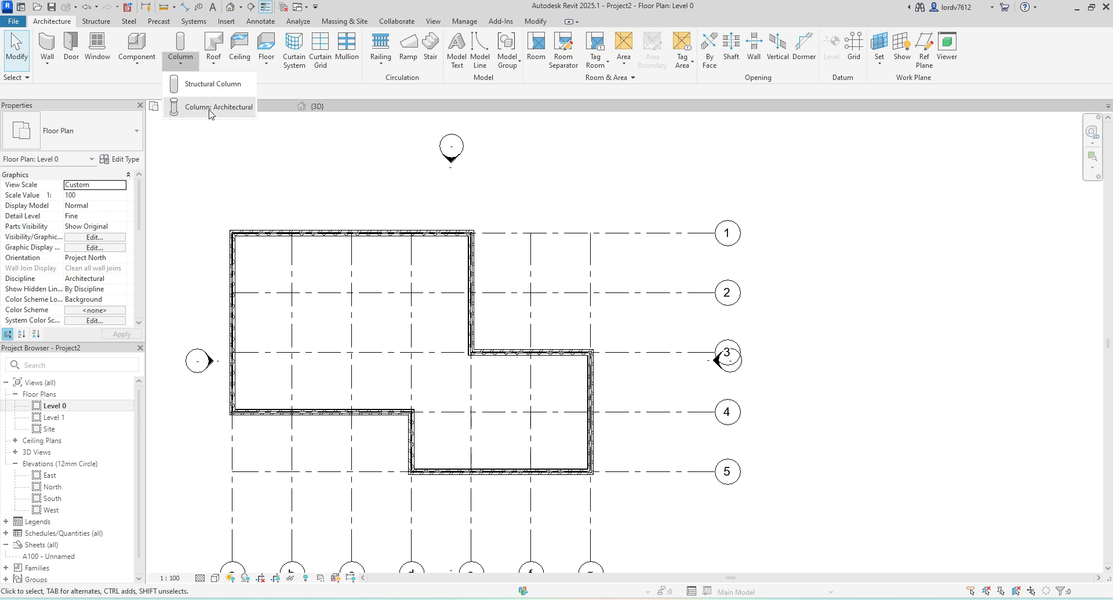
{"action": "left_click", "coordinate": [210, 110]}
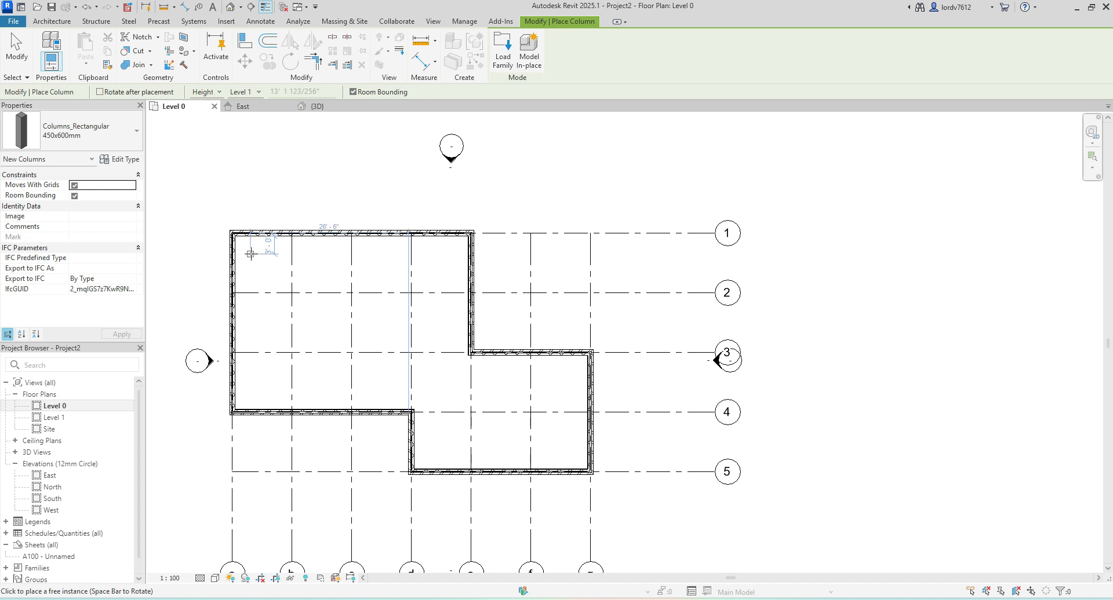
{"action": "scroll", "coordinate": [251, 254], "scroll_direction": "up", "scroll_amount": 3}
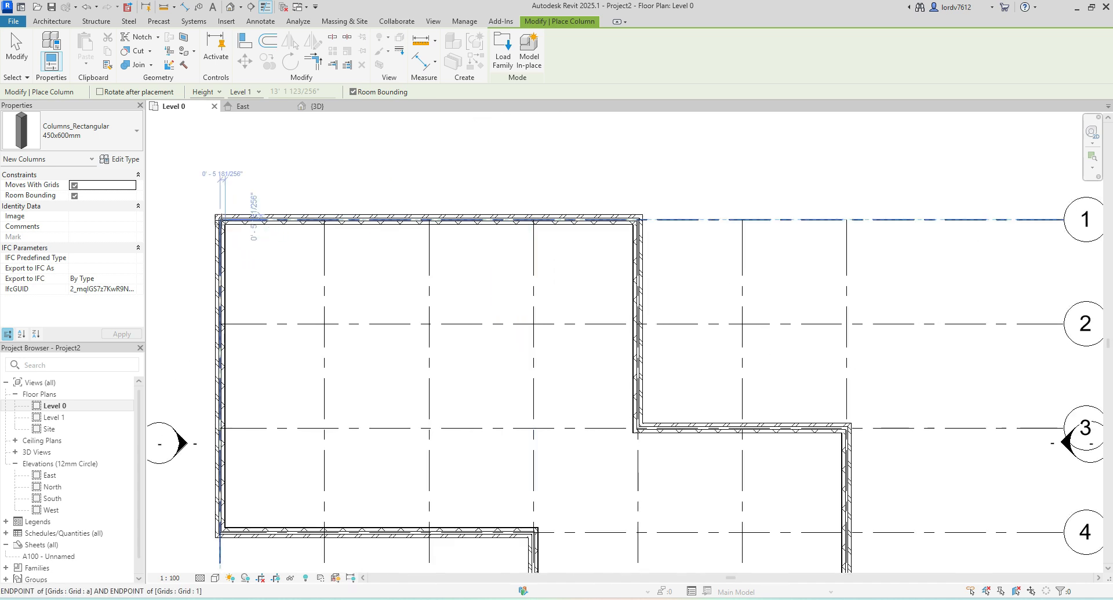
{"action": "scroll", "coordinate": [241, 253], "scroll_direction": "up", "scroll_amount": 2}
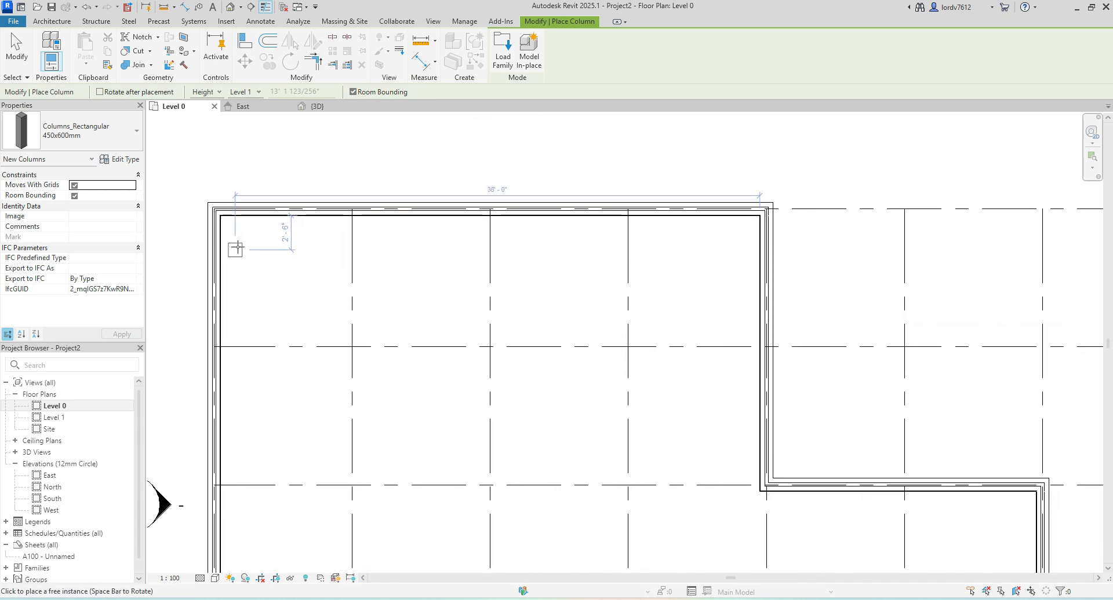
{"action": "left_click", "coordinate": [114, 162]}
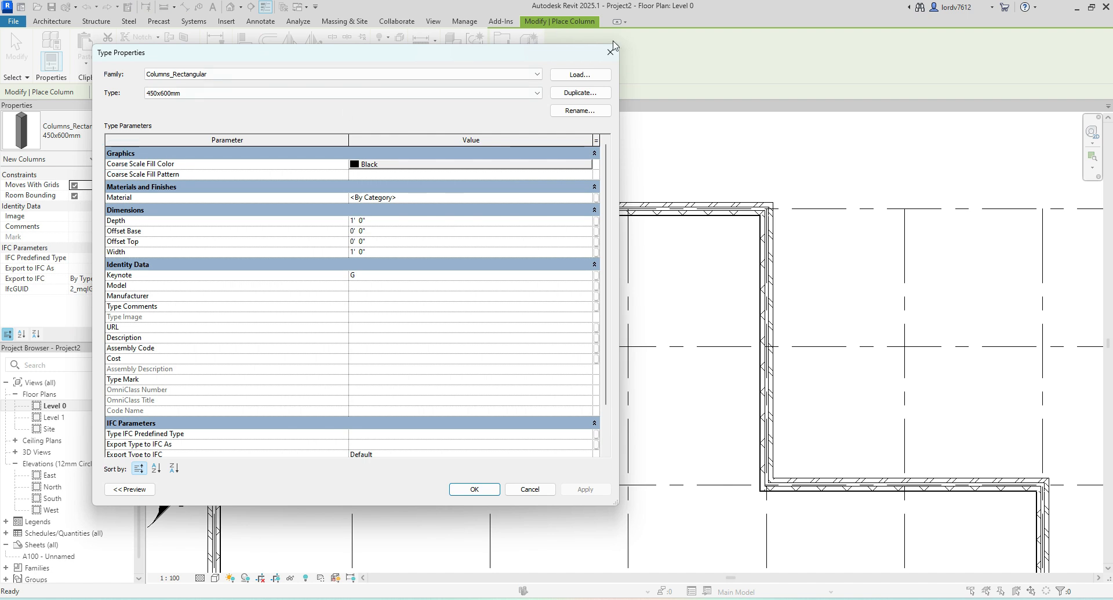
{"action": "left_click", "coordinate": [608, 54]}
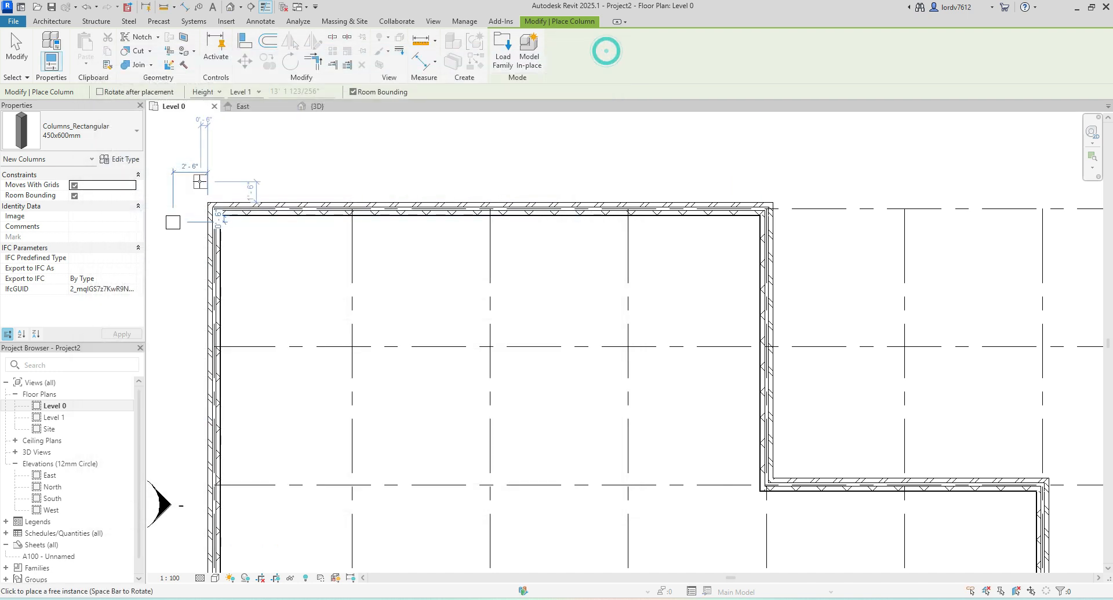
{"action": "left_click", "coordinate": [119, 160]}
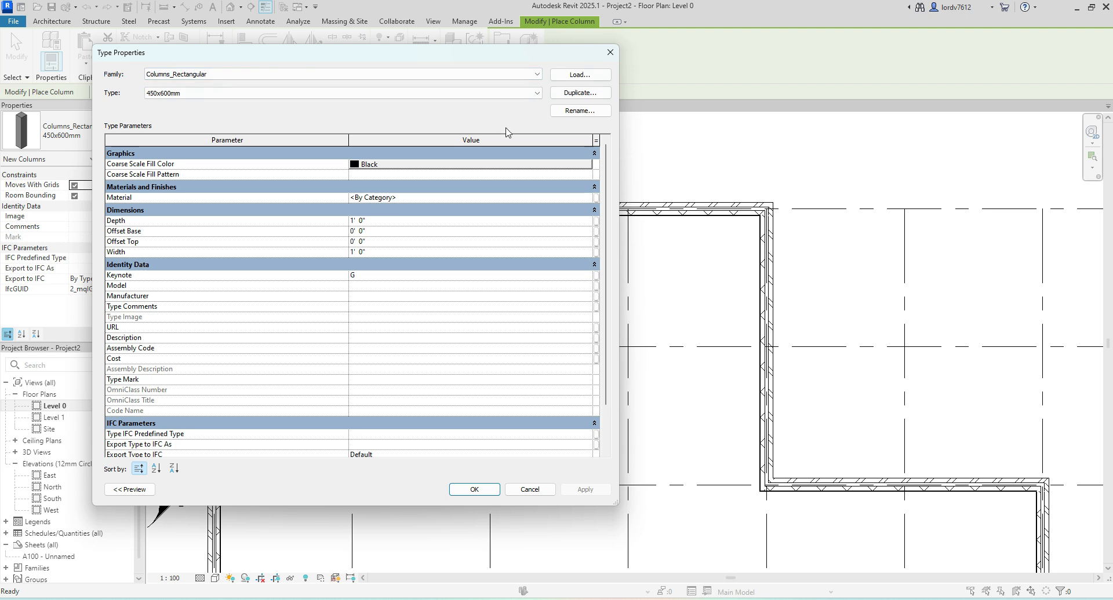
{"action": "left_click", "coordinate": [571, 93]}
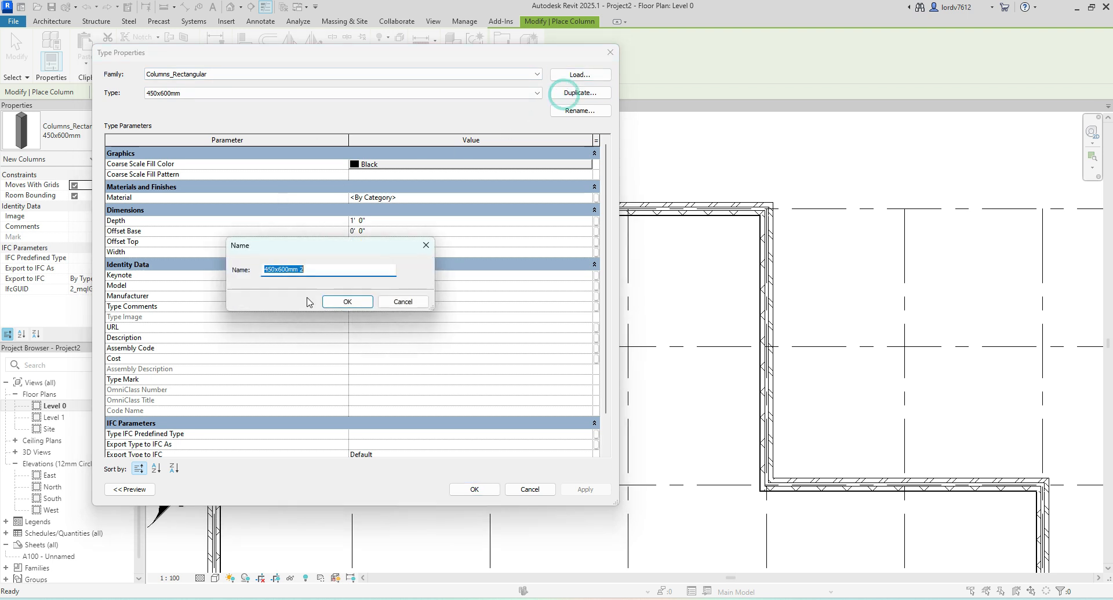
{"action": "key", "text": "BackSpace"}
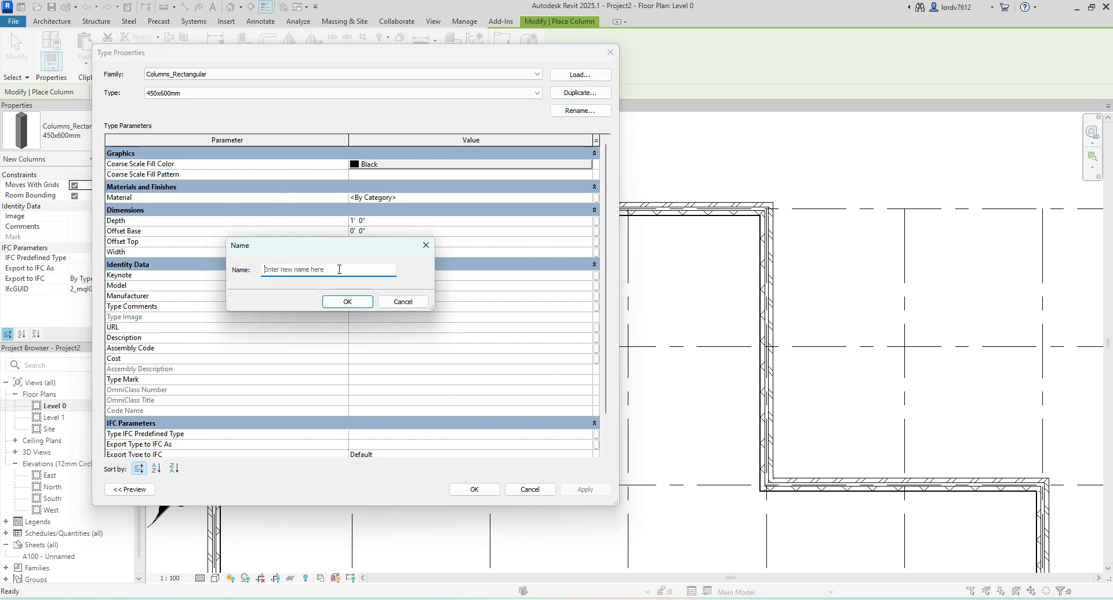
{"action": "type", "text": "12'x12"}
{"action": "key", "text": "Return"}
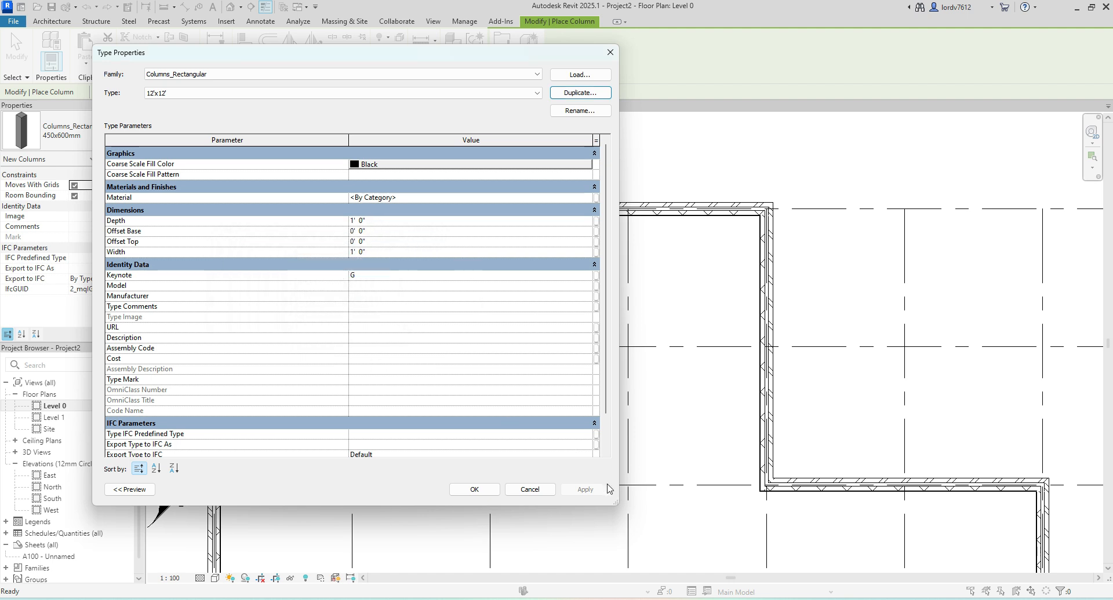
{"action": "left_click", "coordinate": [474, 489]}
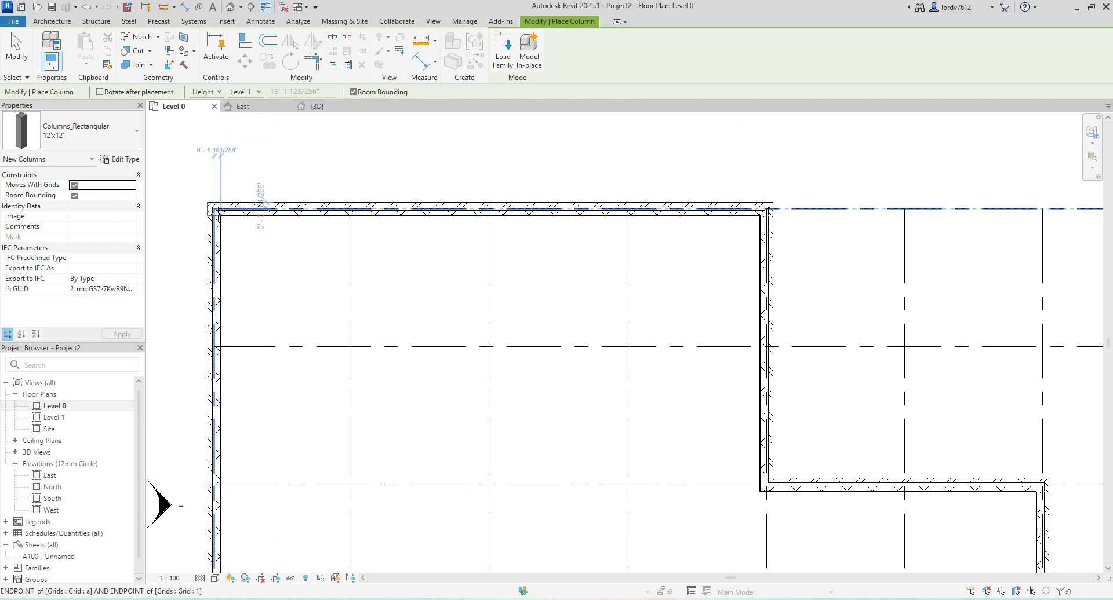
Step: Place a 12'x12' architectural column at the wall corner on grid intersection a-1
{"action": "scroll", "coordinate": [215, 210], "scroll_direction": "up", "scroll_amount": 5}
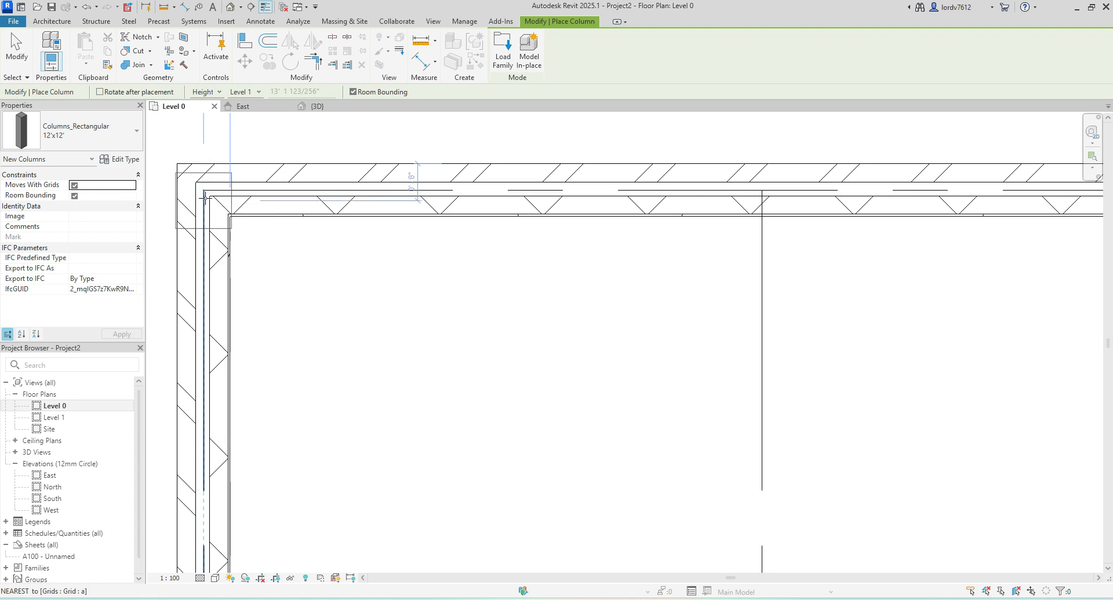
{"action": "left_click", "coordinate": [207, 191]}
{"action": "scroll", "coordinate": [302, 226], "scroll_direction": "down", "scroll_amount": 4}
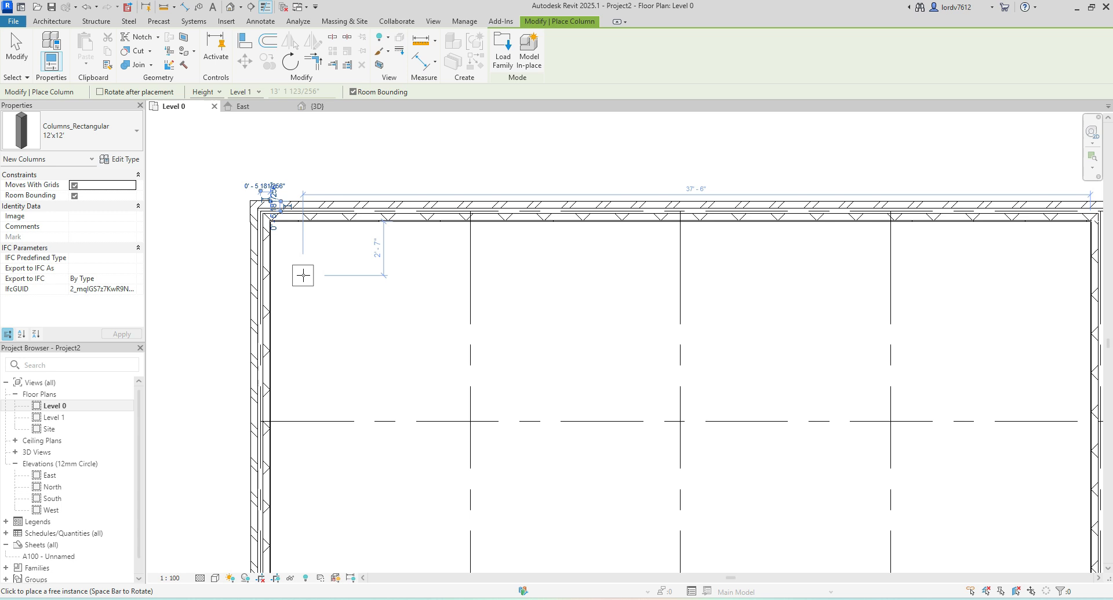
{"action": "key", "text": "Escape"}
Step: Change the whole chain of exterior walls to the type Wall-Ext_215Bwk and open its type properties
{"action": "left_click", "coordinate": [271, 246]}
{"action": "key", "text": "Tab"}
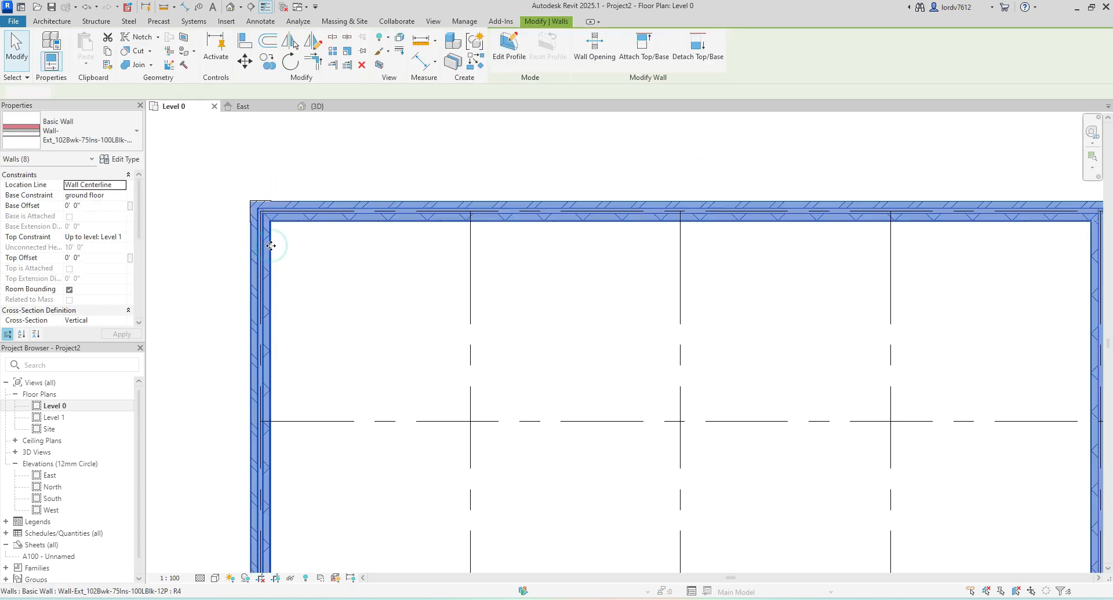
{"action": "left_click", "coordinate": [271, 246]}
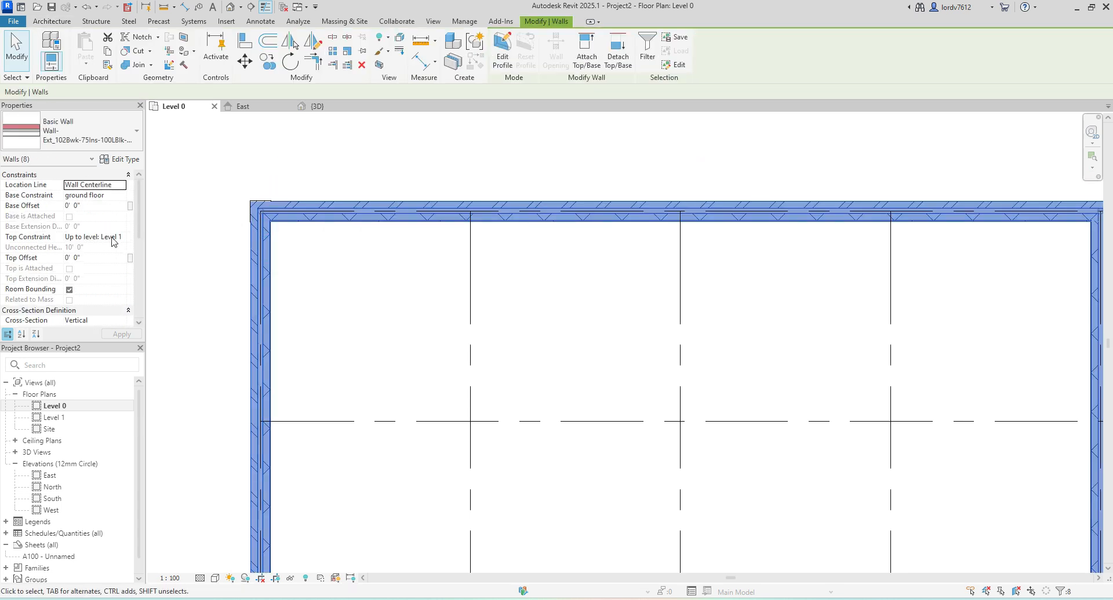
{"action": "left_click", "coordinate": [121, 158]}
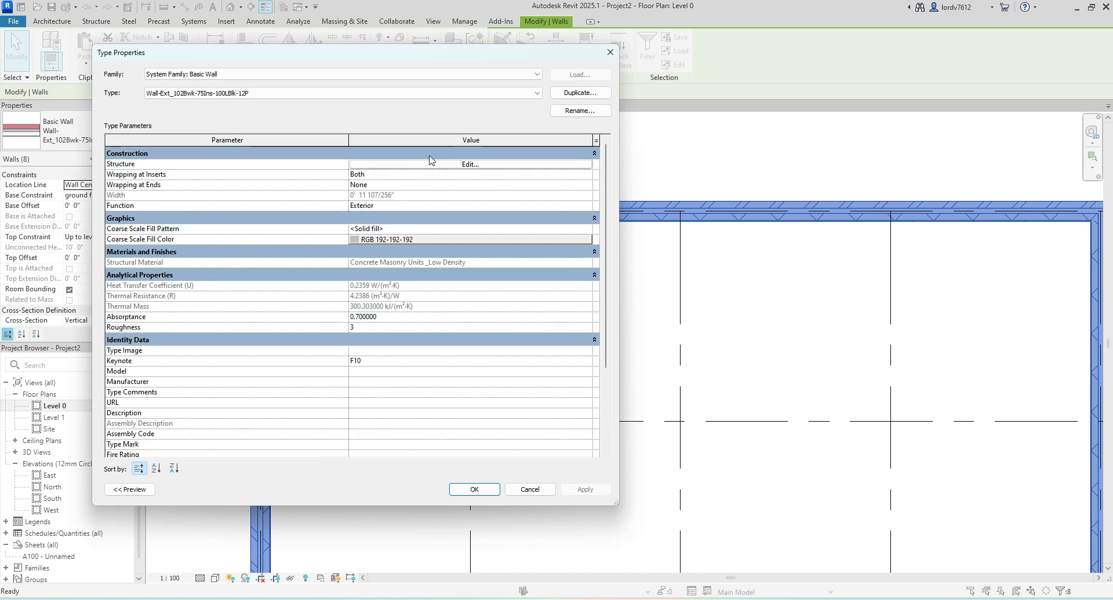
{"action": "left_click", "coordinate": [608, 53]}
{"action": "left_click", "coordinate": [53, 143]}
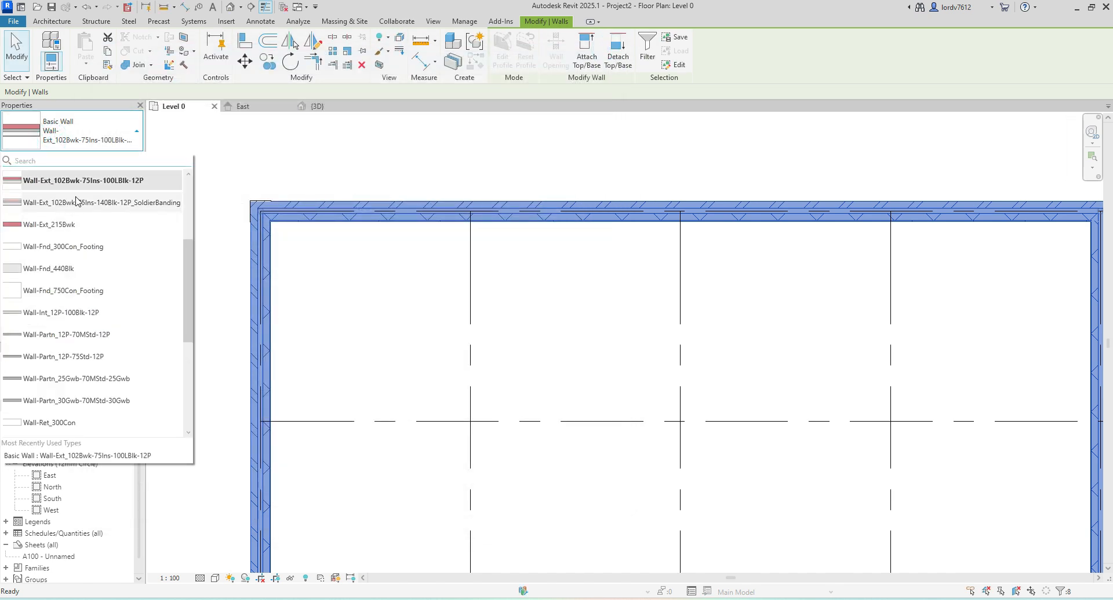
{"action": "scroll", "coordinate": [69, 243], "scroll_direction": "down", "scroll_amount": 3}
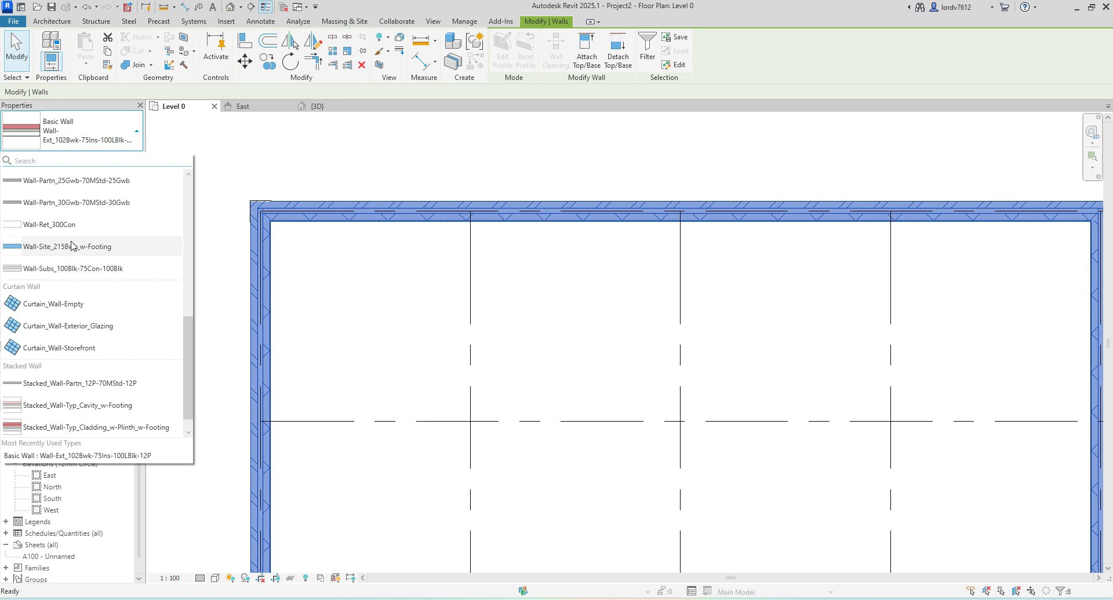
{"action": "scroll", "coordinate": [71, 246], "scroll_direction": "up", "scroll_amount": 5}
{"action": "left_click", "coordinate": [53, 223]}
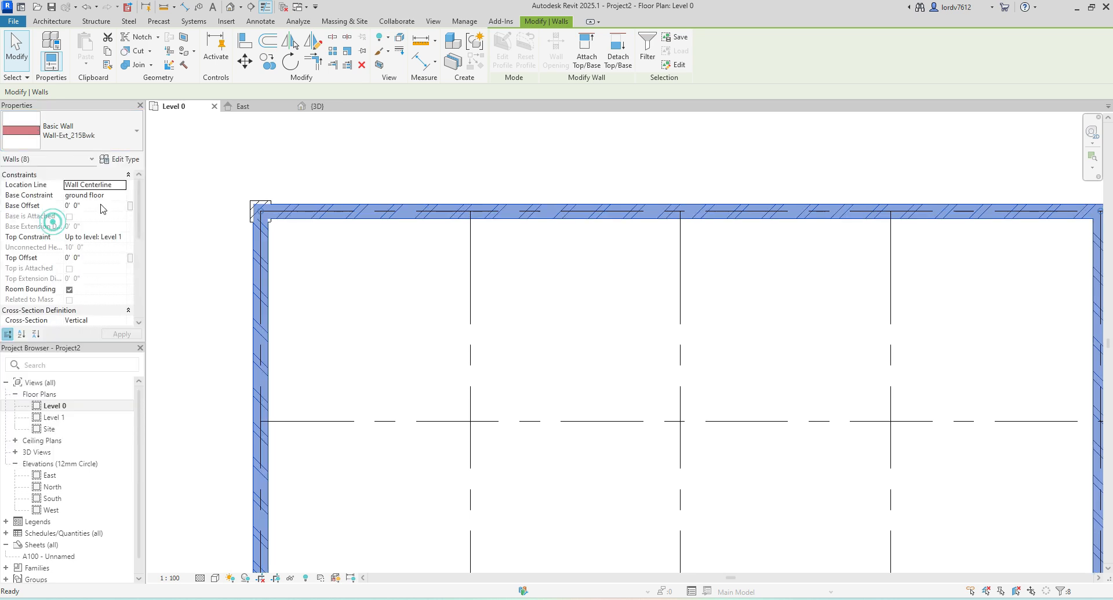
{"action": "left_click", "coordinate": [119, 159]}
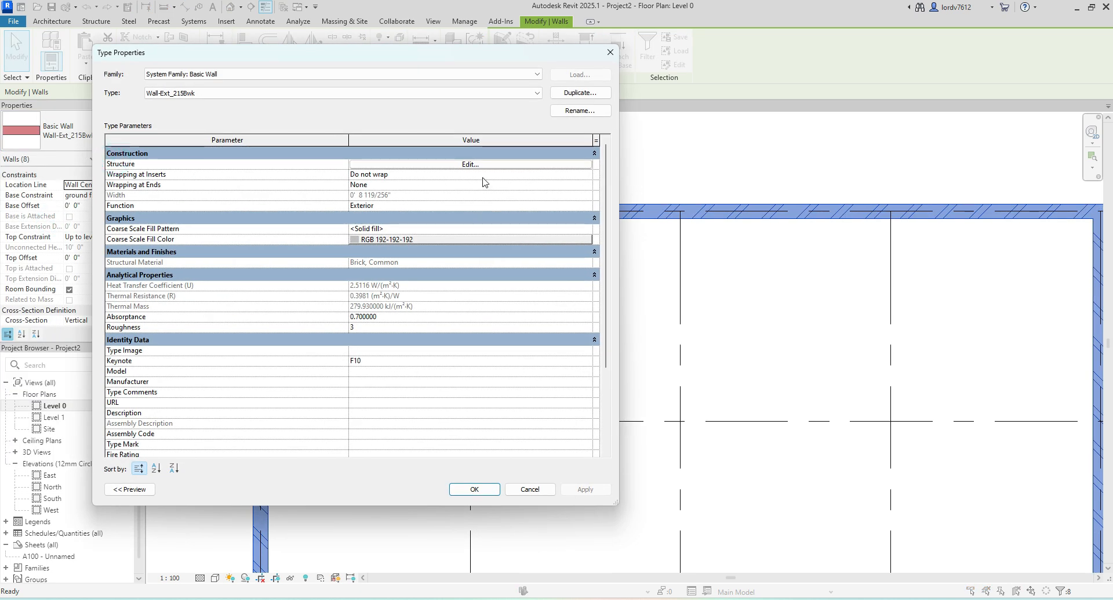
{"action": "left_click", "coordinate": [496, 167]}
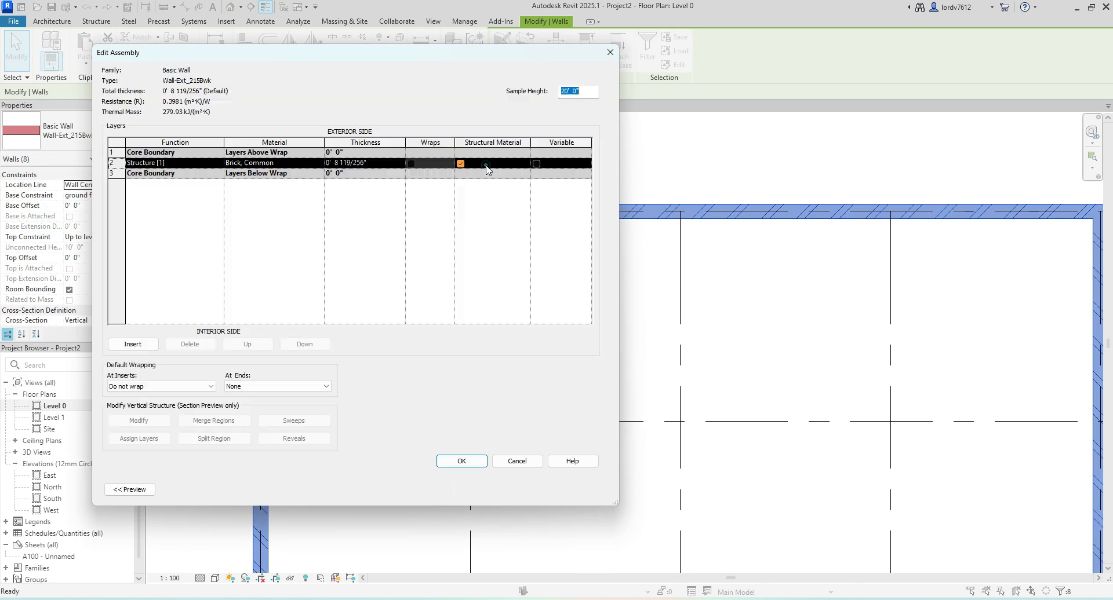
{"action": "left_click", "coordinate": [378, 164]}
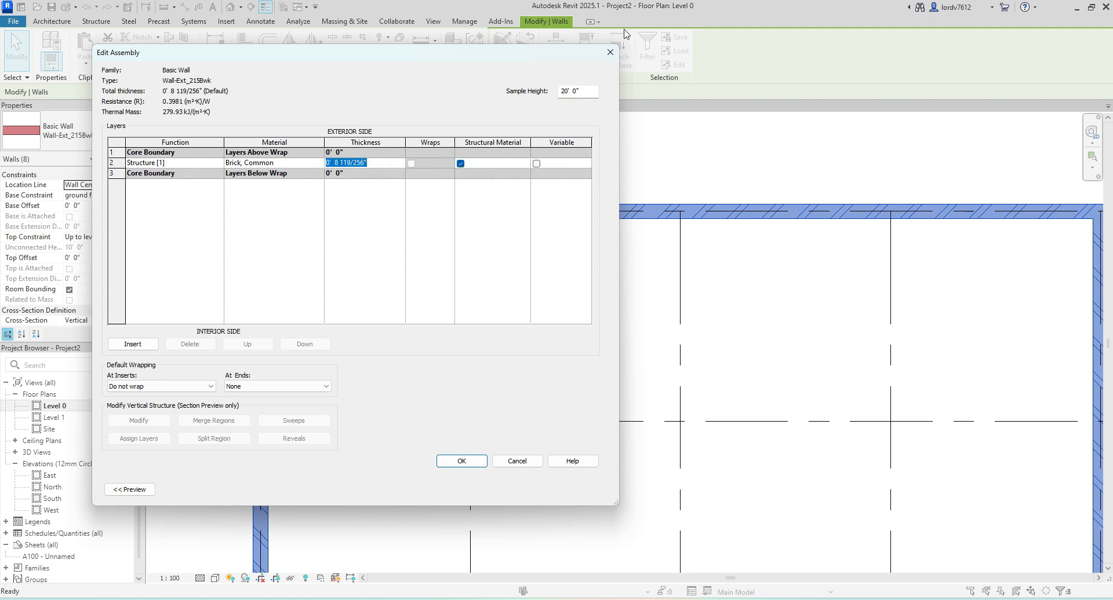
{"action": "left_click", "coordinate": [610, 52]}
Step: Duplicate the Wall-Ext_215Bwk wall type under the name 6"
{"action": "left_click", "coordinate": [577, 94]}
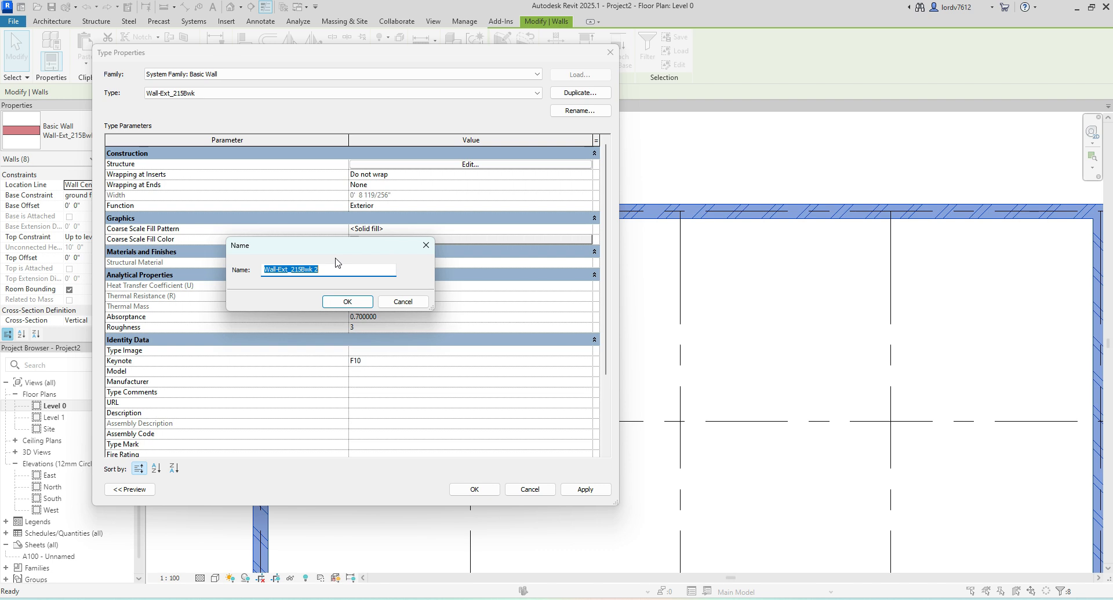
{"action": "type", "text": "6"}
{"action": "key", "text": "Return"}
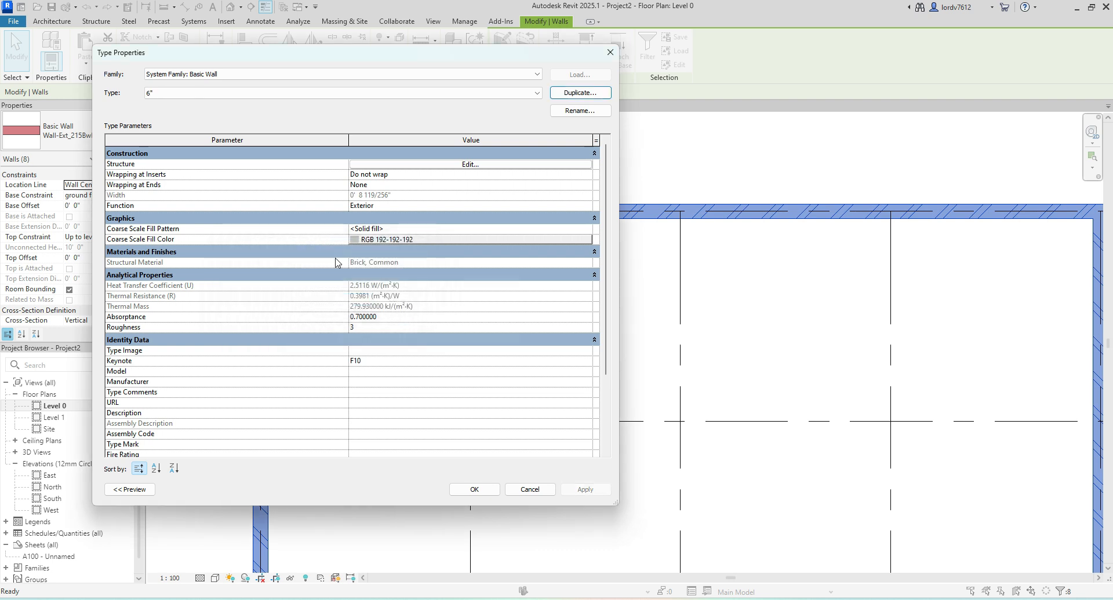
Step: Set the thickness of the 6" wall type's Brick, Common structure layer to 6" and apply the type to the walls
{"action": "left_click", "coordinate": [464, 166]}
{"action": "left_click", "coordinate": [378, 167]}
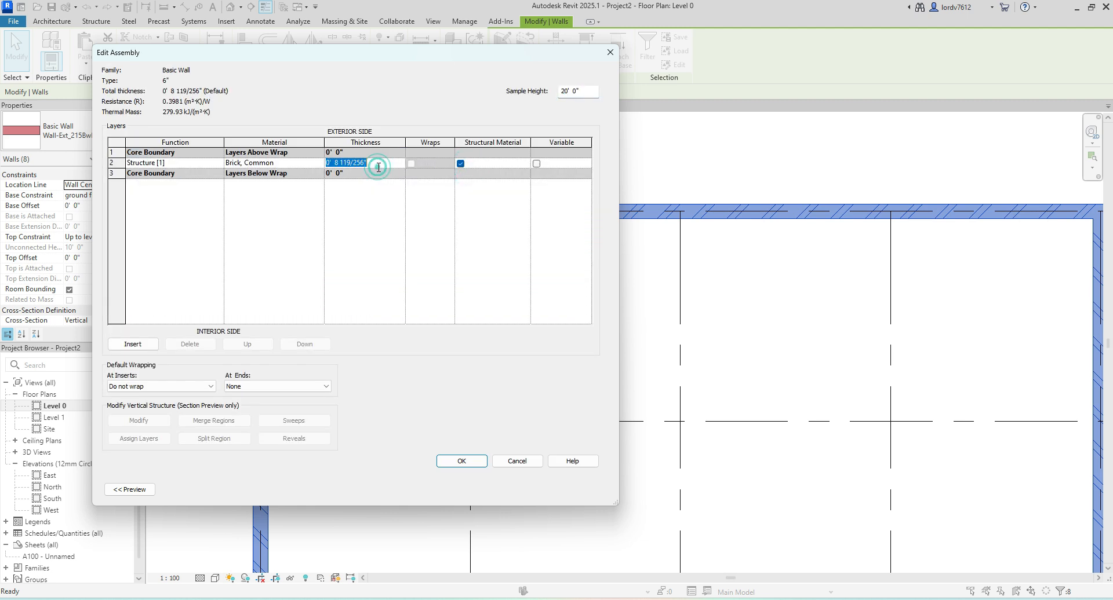
{"action": "type", "text": "6\""}
{"action": "key", "text": "Tab"}
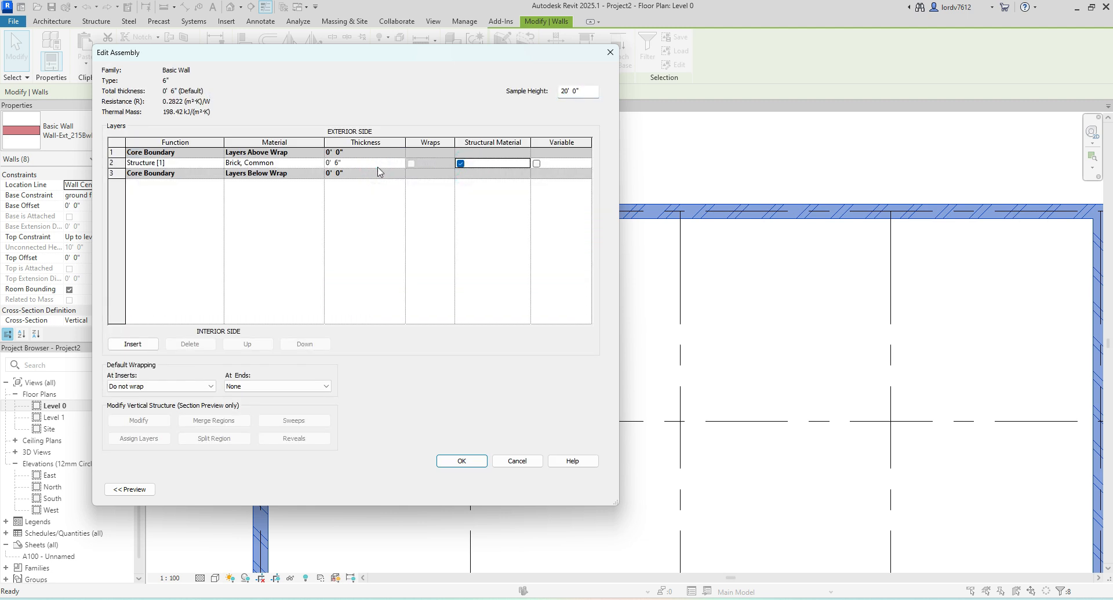
{"action": "left_click", "coordinate": [462, 461]}
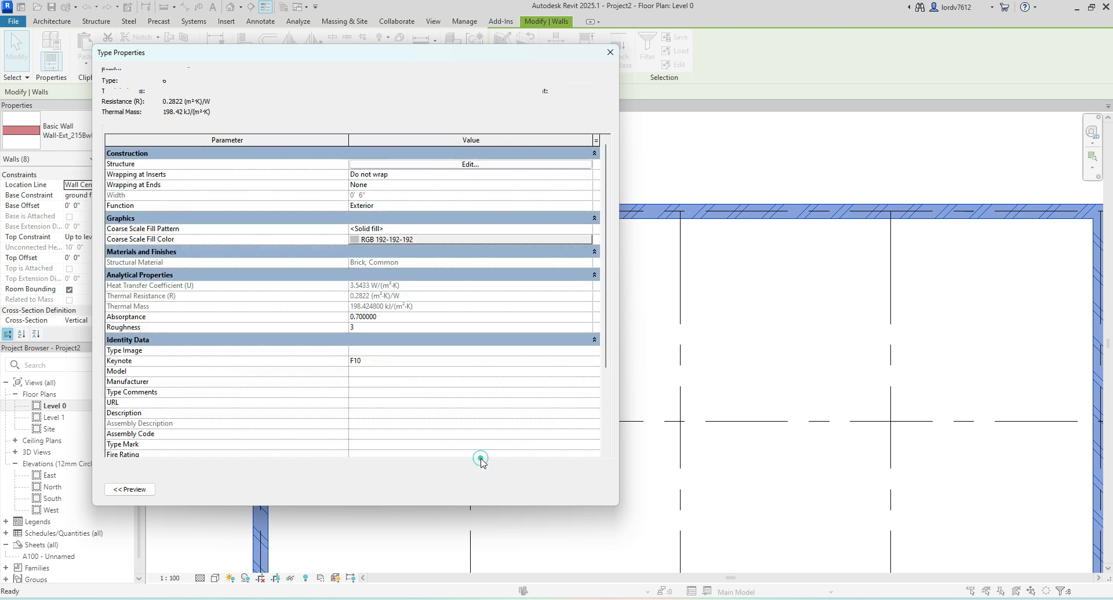
{"action": "left_click", "coordinate": [586, 489]}
{"action": "left_click", "coordinate": [474, 490]}
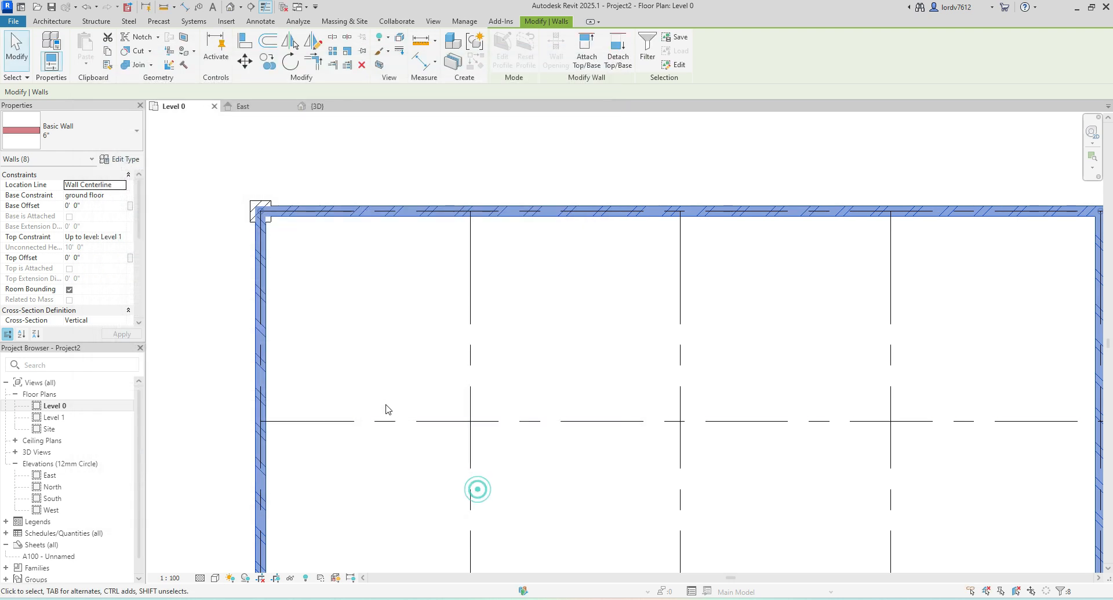
Step: Delete the architectural column at corner a-1
{"action": "scroll", "coordinate": [263, 200], "scroll_direction": "up", "scroll_amount": 1}
{"action": "scroll", "coordinate": [264, 200], "scroll_direction": "up", "scroll_amount": 1}
{"action": "left_click", "coordinate": [281, 186]}
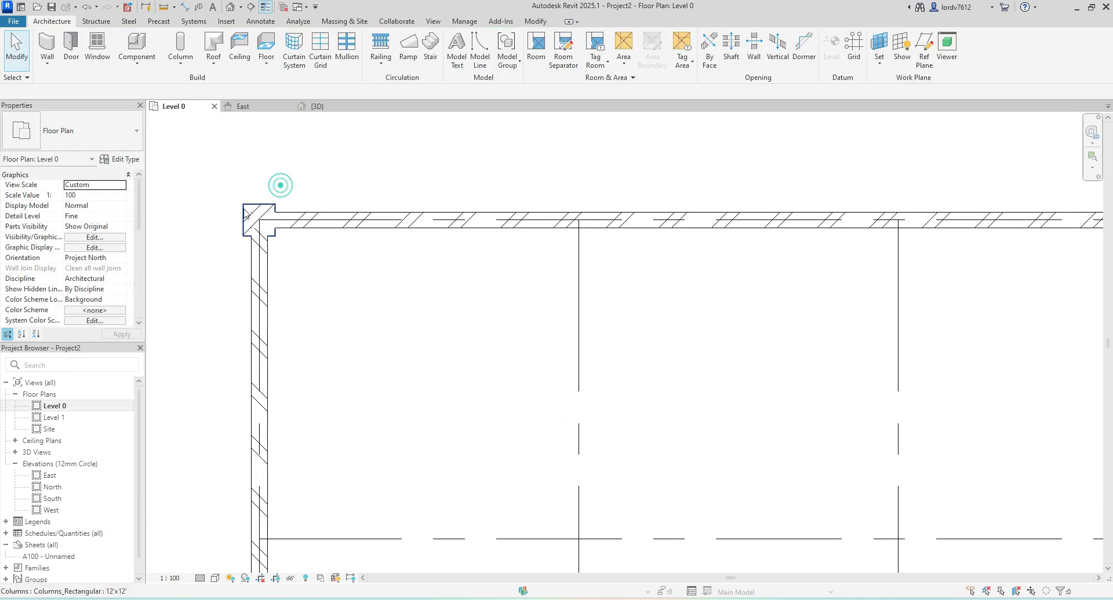
{"action": "left_click", "coordinate": [250, 209]}
{"action": "scroll", "coordinate": [251, 209], "scroll_direction": "up", "scroll_amount": 2}
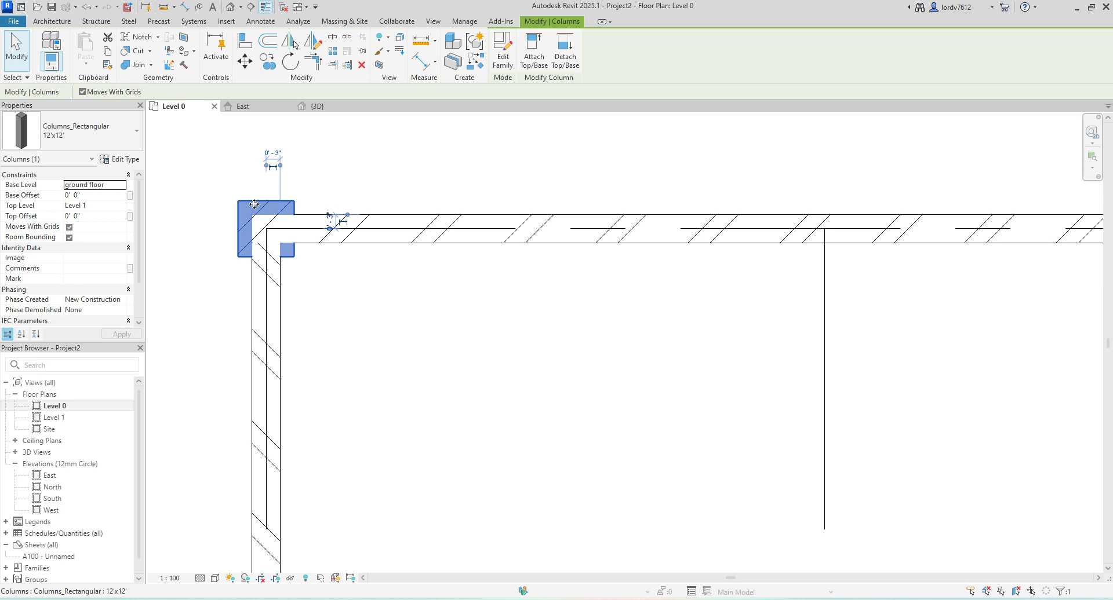
{"action": "key", "text": "Delete"}
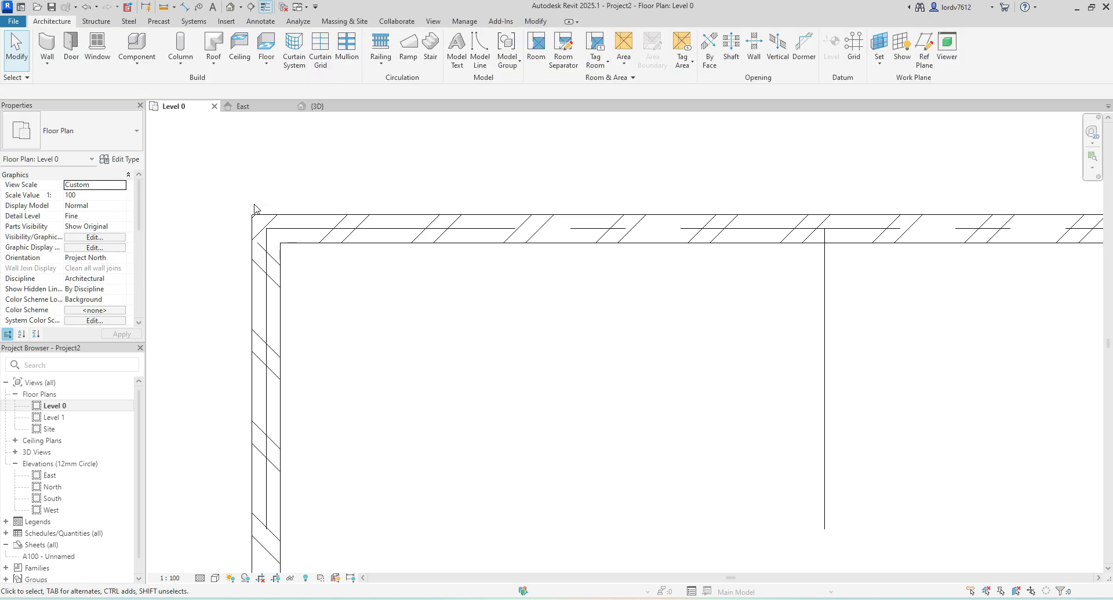
Step: Place 12'x12' architectural columns at a-1 and a-2, centred on the inner face of the 6" walls
{"action": "left_click", "coordinate": [180, 68]}
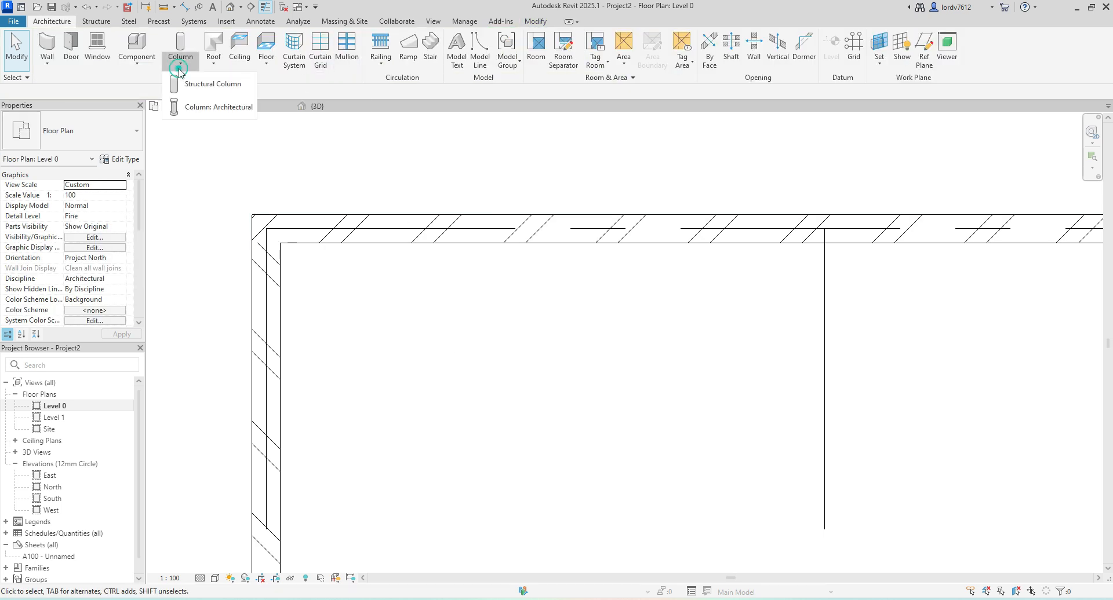
{"action": "left_click", "coordinate": [211, 108]}
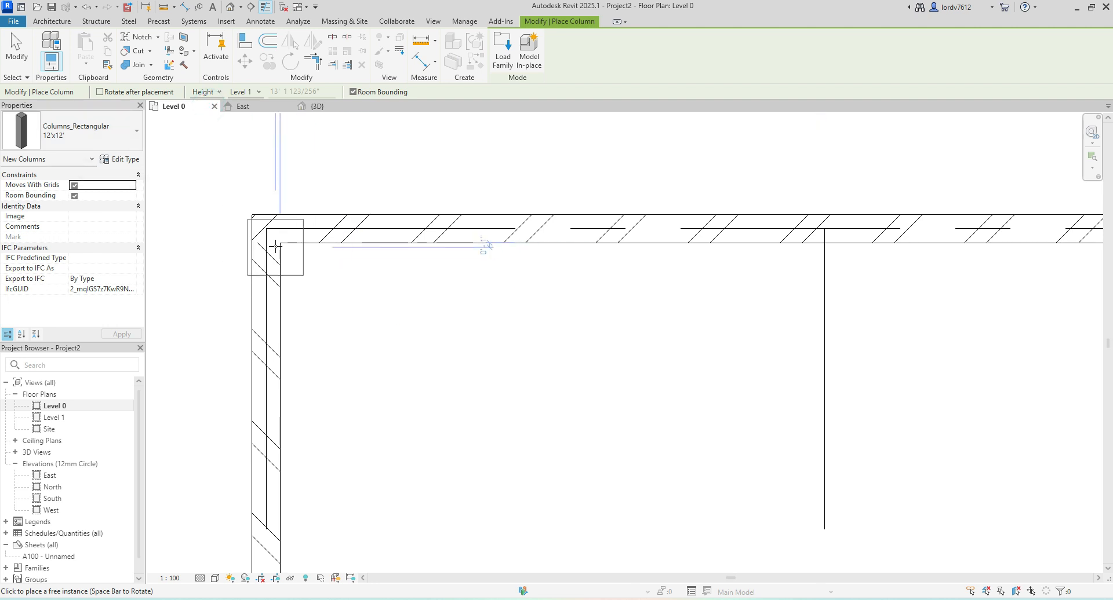
{"action": "scroll", "coordinate": [365, 274], "scroll_direction": "down", "scroll_amount": 3}
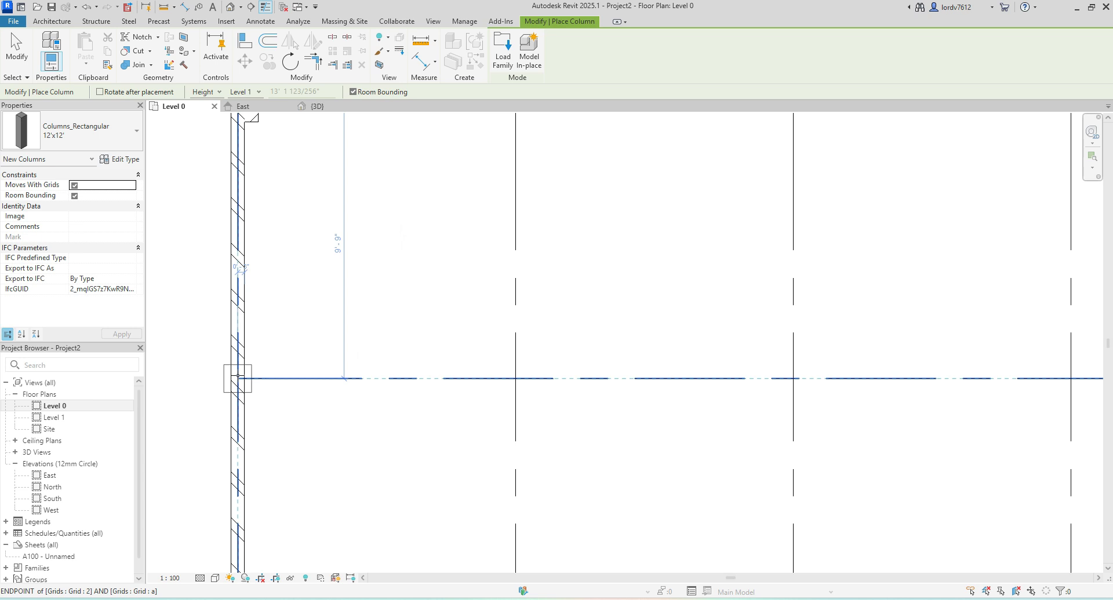
{"action": "left_click", "coordinate": [246, 380]}
{"action": "scroll", "coordinate": [313, 398], "scroll_direction": "down", "scroll_amount": 2}
{"action": "middle_click_drag", "start_coordinate": [321, 435], "coordinate": [299, 234]}
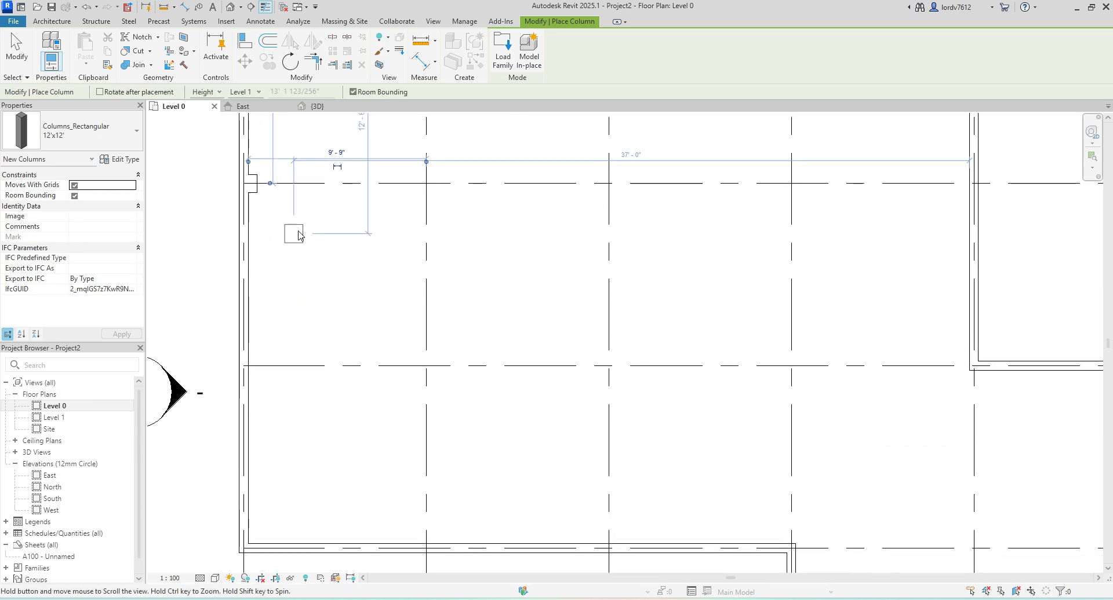
Step: Place 12'x12' columns on the inner wall face along grid a, at a-3 and at corner a-4
{"action": "scroll", "coordinate": [244, 374], "scroll_direction": "up", "scroll_amount": 2}
{"action": "left_click", "coordinate": [244, 365]}
{"action": "scroll", "coordinate": [273, 408], "scroll_direction": "down", "scroll_amount": 2}
{"action": "middle_click_drag", "start_coordinate": [288, 409], "coordinate": [294, 206]}
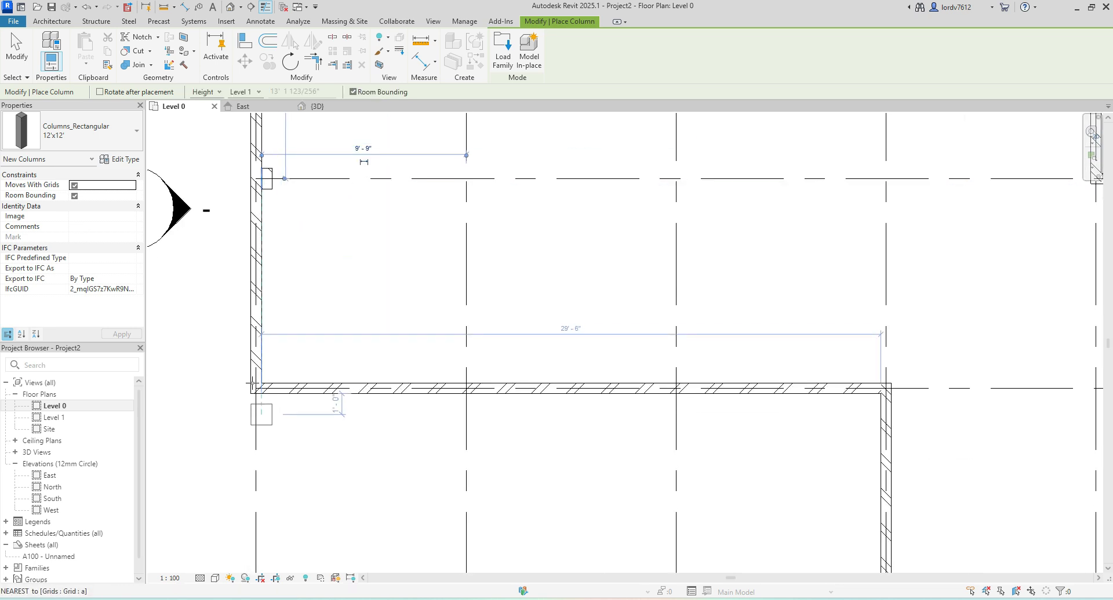
{"action": "scroll", "coordinate": [252, 382], "scroll_direction": "up", "scroll_amount": 3}
{"action": "left_click", "coordinate": [256, 355]}
{"action": "scroll", "coordinate": [455, 342], "scroll_direction": "down", "scroll_amount": 3}
{"action": "middle_click_drag", "start_coordinate": [611, 356], "coordinate": [284, 377]}
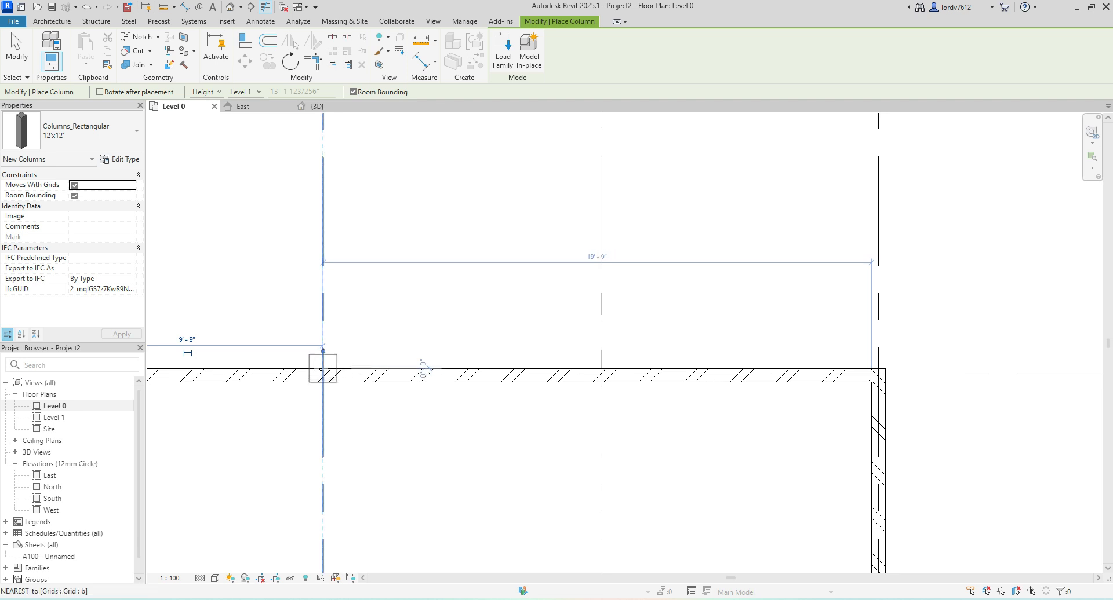
Step: Place 12'x12' columns on the inner face of the grid 4 wall at b-4 and c-4
{"action": "middle_click_drag", "start_coordinate": [385, 361], "coordinate": [444, 380]}
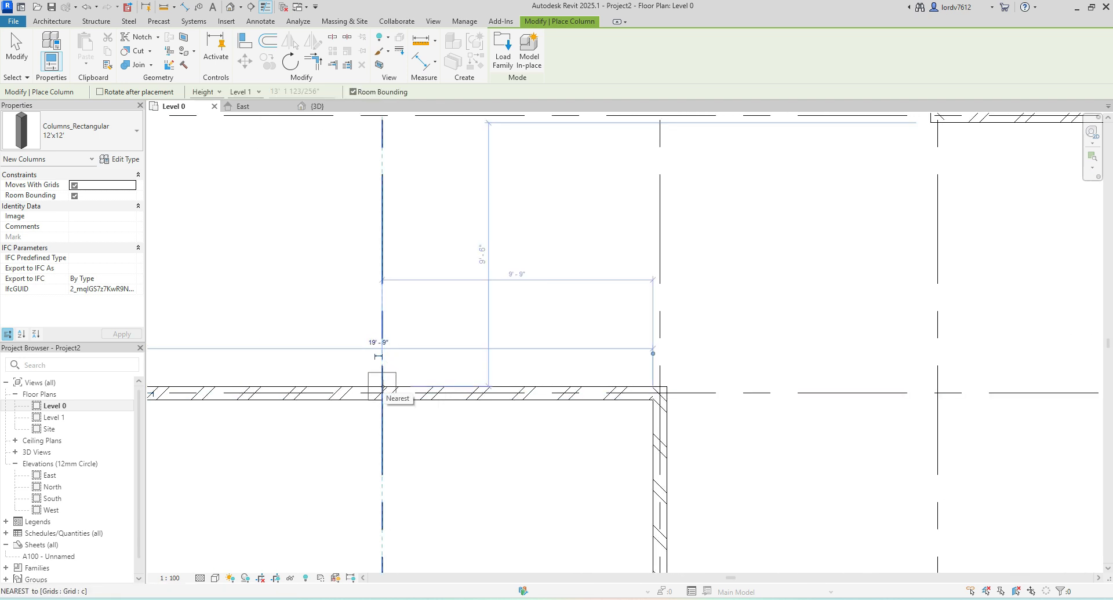
{"action": "scroll", "coordinate": [678, 384], "scroll_direction": "down", "scroll_amount": 2}
{"action": "middle_click_drag", "start_coordinate": [632, 402], "coordinate": [351, 350]}
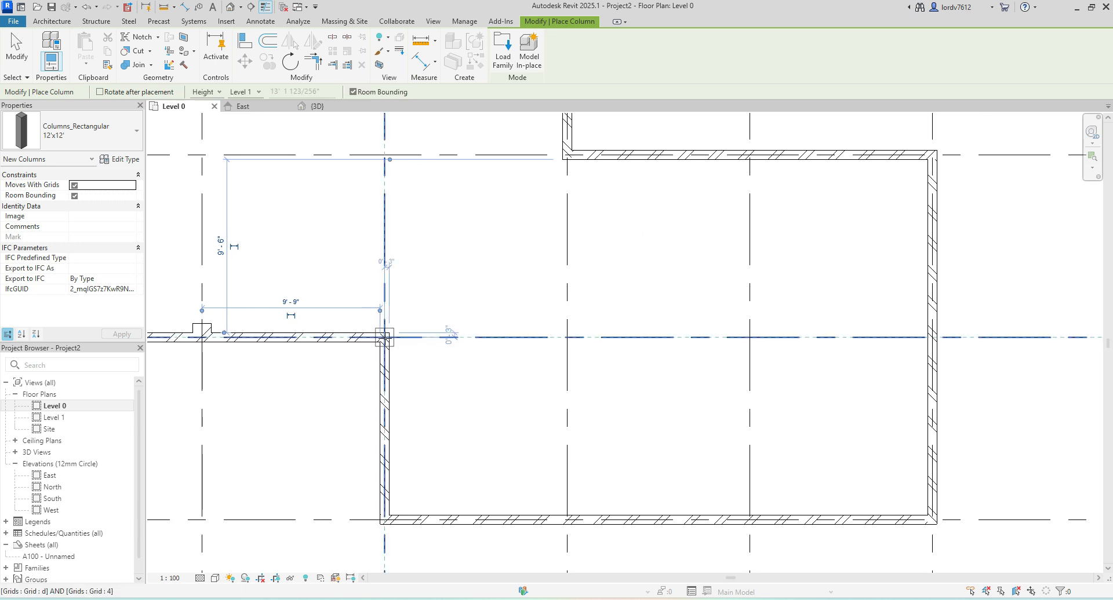
Step: Place 12'x12' columns at the inner wall corners on d-4 and d-5
{"action": "scroll", "coordinate": [389, 332], "scroll_direction": "up", "scroll_amount": 5}
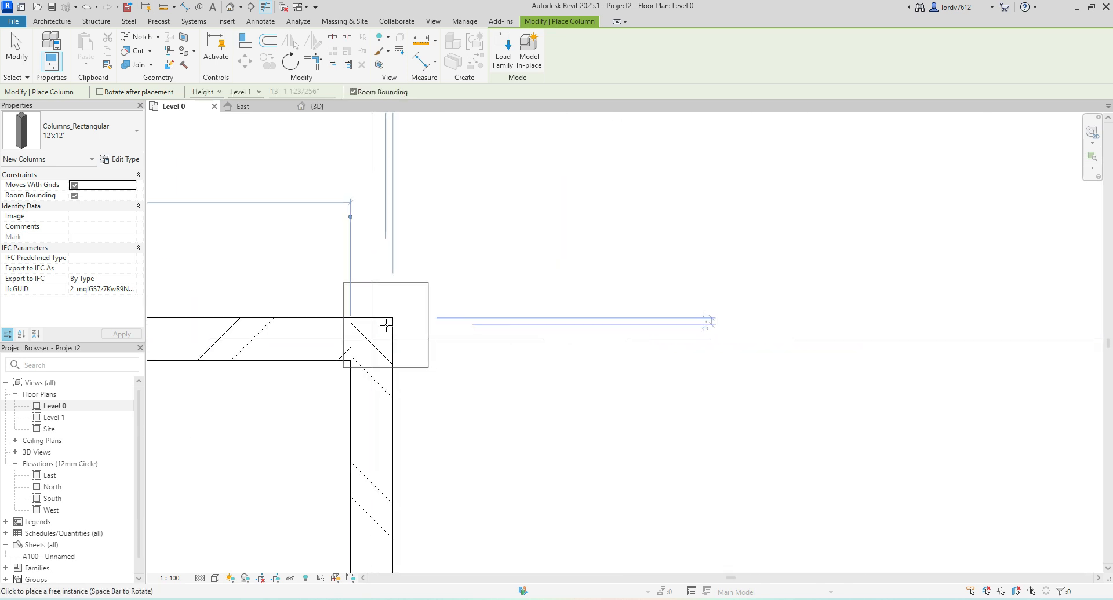
{"action": "left_click", "coordinate": [390, 319]}
{"action": "scroll", "coordinate": [429, 349], "scroll_direction": "down", "scroll_amount": 2}
{"action": "middle_click_drag", "start_coordinate": [481, 409], "coordinate": [448, 94]}
{"action": "scroll", "coordinate": [422, 319], "scroll_direction": "down", "scroll_amount": 1}
{"action": "middle_click_drag", "start_coordinate": [437, 425], "coordinate": [362, 308]}
{"action": "scroll", "coordinate": [340, 313], "scroll_direction": "up", "scroll_amount": 2}
{"action": "left_click", "coordinate": [340, 309]}
Step: Place 12'x12' columns on the inner face of the grid 5 wall at e-5 and f-5
{"action": "scroll", "coordinate": [501, 294], "scroll_direction": "down", "scroll_amount": 4}
{"action": "middle_click_drag", "start_coordinate": [724, 302], "coordinate": [324, 348]}
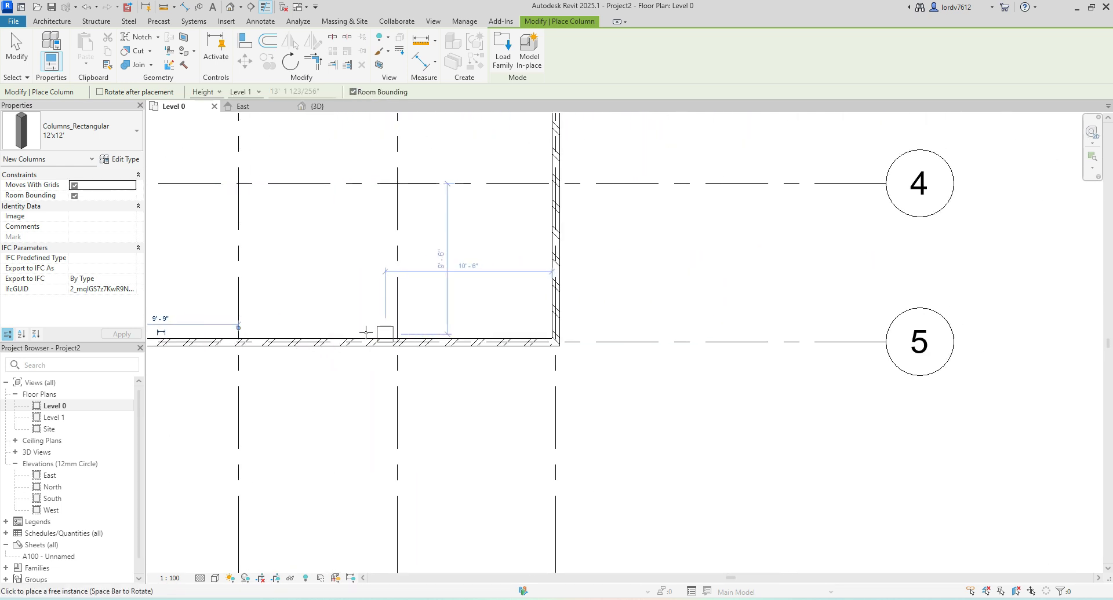
{"action": "middle_click_drag", "start_coordinate": [393, 355], "coordinate": [524, 355]}
{"action": "scroll", "coordinate": [400, 342], "scroll_direction": "up", "scroll_amount": 2}
{"action": "scroll", "coordinate": [339, 332], "scroll_direction": "up", "scroll_amount": 2}
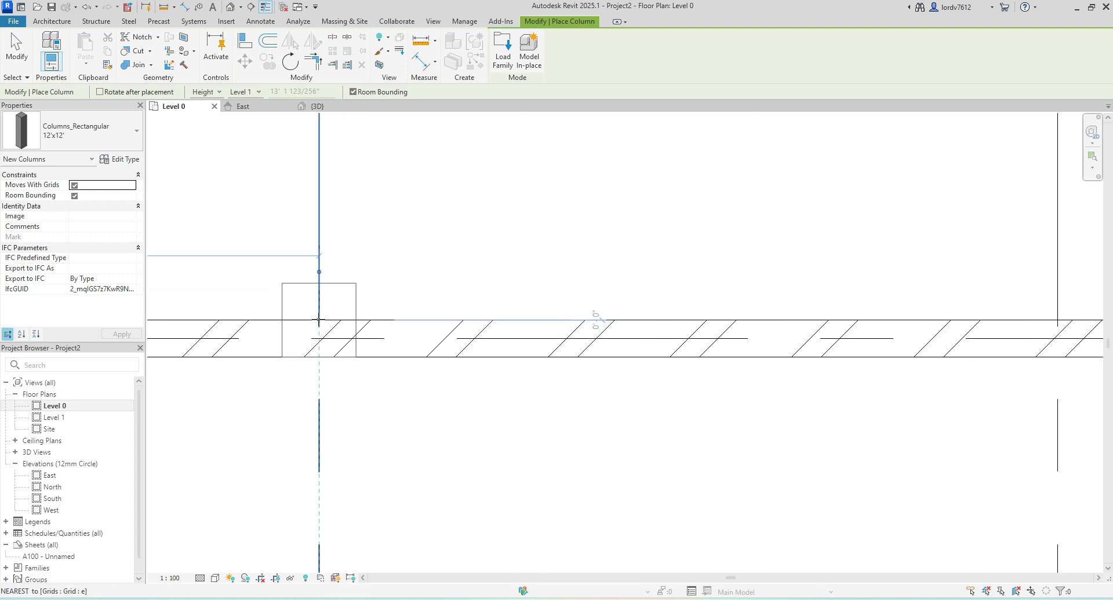
{"action": "scroll", "coordinate": [443, 323], "scroll_direction": "down", "scroll_amount": 2}
{"action": "middle_click_drag", "start_coordinate": [600, 326], "coordinate": [318, 392]}
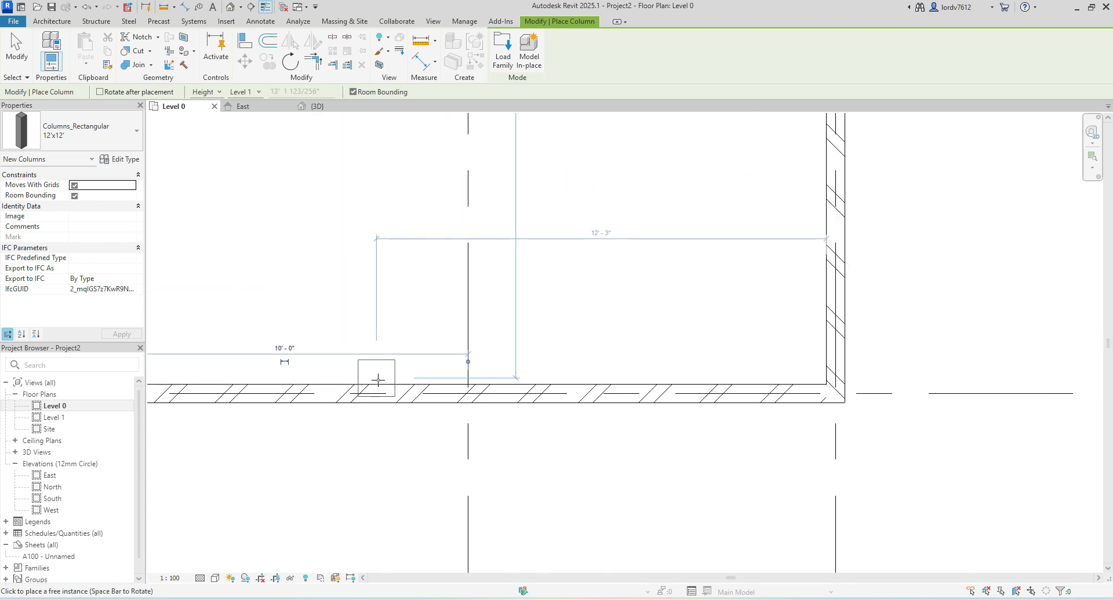
{"action": "scroll", "coordinate": [548, 378], "scroll_direction": "down", "scroll_amount": 2}
{"action": "middle_click_drag", "start_coordinate": [621, 398], "coordinate": [535, 412]}
{"action": "scroll", "coordinate": [405, 399], "scroll_direction": "up", "scroll_amount": 3}
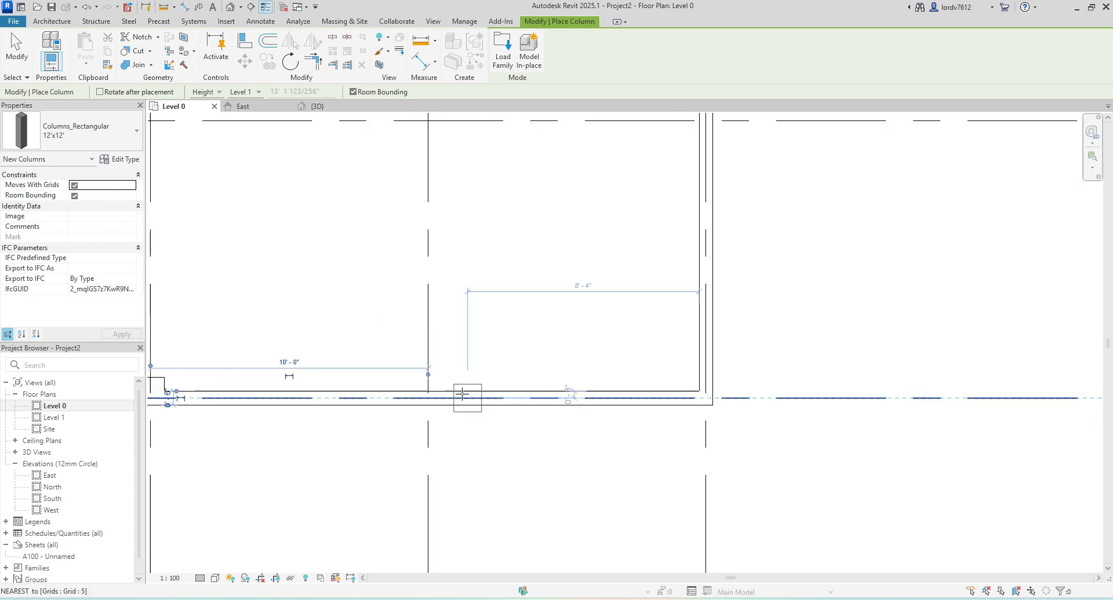
{"action": "left_click", "coordinate": [433, 387]}
Step: Place a 12'x12' column at the inner wall corner on g-5
{"action": "scroll", "coordinate": [621, 383], "scroll_direction": "down", "scroll_amount": 2}
{"action": "middle_click_drag", "start_coordinate": [759, 392], "coordinate": [479, 389]}
{"action": "scroll", "coordinate": [485, 379], "scroll_direction": "up", "scroll_amount": 3}
{"action": "scroll", "coordinate": [485, 379], "scroll_direction": "up", "scroll_amount": 2}
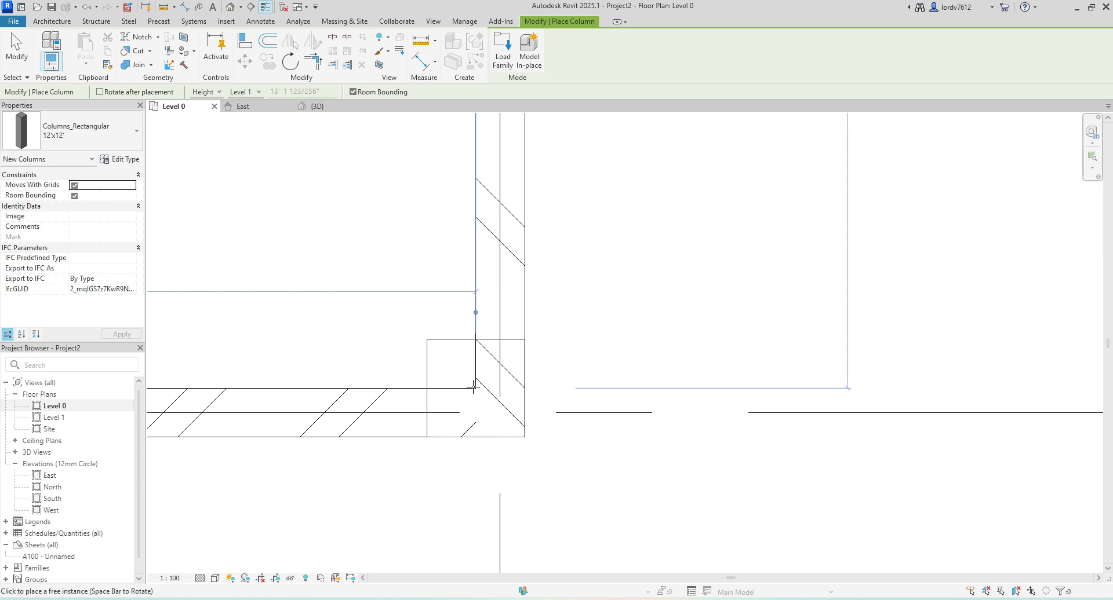
{"action": "left_click", "coordinate": [473, 387]}
{"action": "scroll", "coordinate": [477, 358], "scroll_direction": "down", "scroll_amount": 4}
{"action": "middle_click_drag", "start_coordinate": [494, 270], "coordinate": [467, 542]}
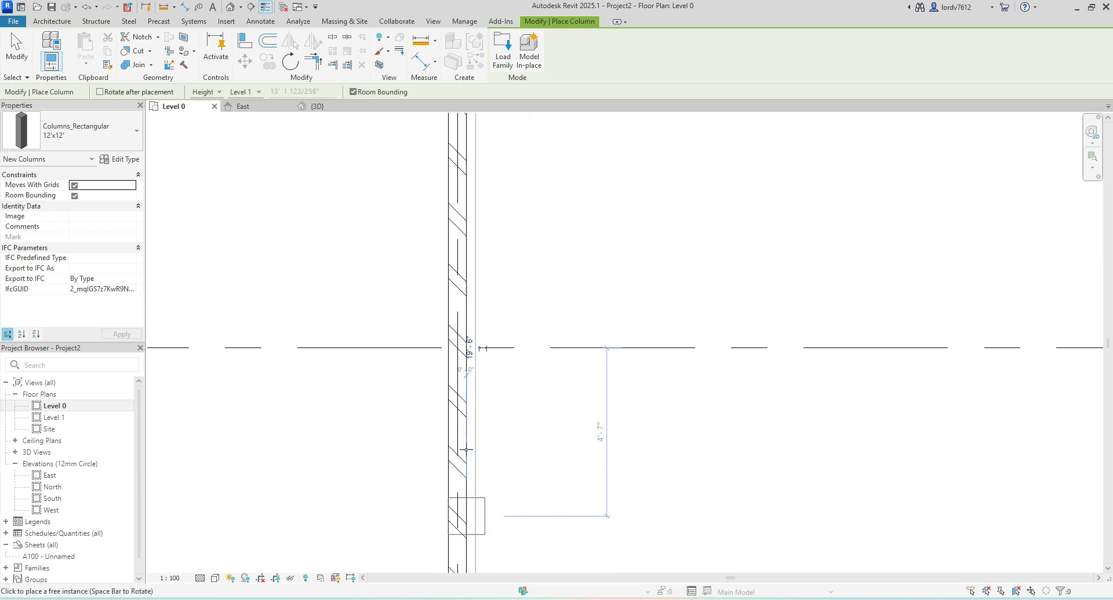
Step: Place 12'x12' columns on the grid g wall at g-4 and at the inner wall corner on g-3
{"action": "left_click", "coordinate": [455, 345]}
{"action": "scroll", "coordinate": [458, 345], "scroll_direction": "down", "scroll_amount": 2}
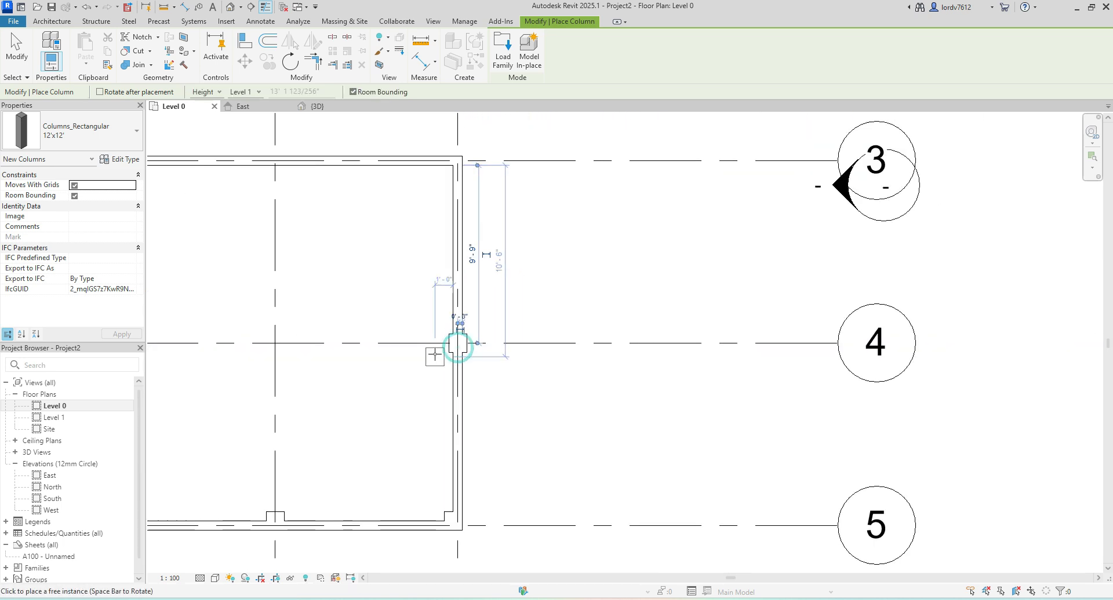
{"action": "scroll", "coordinate": [474, 332], "scroll_direction": "up", "scroll_amount": 2}
{"action": "middle_click_drag", "start_coordinate": [453, 320], "coordinate": [468, 599]}
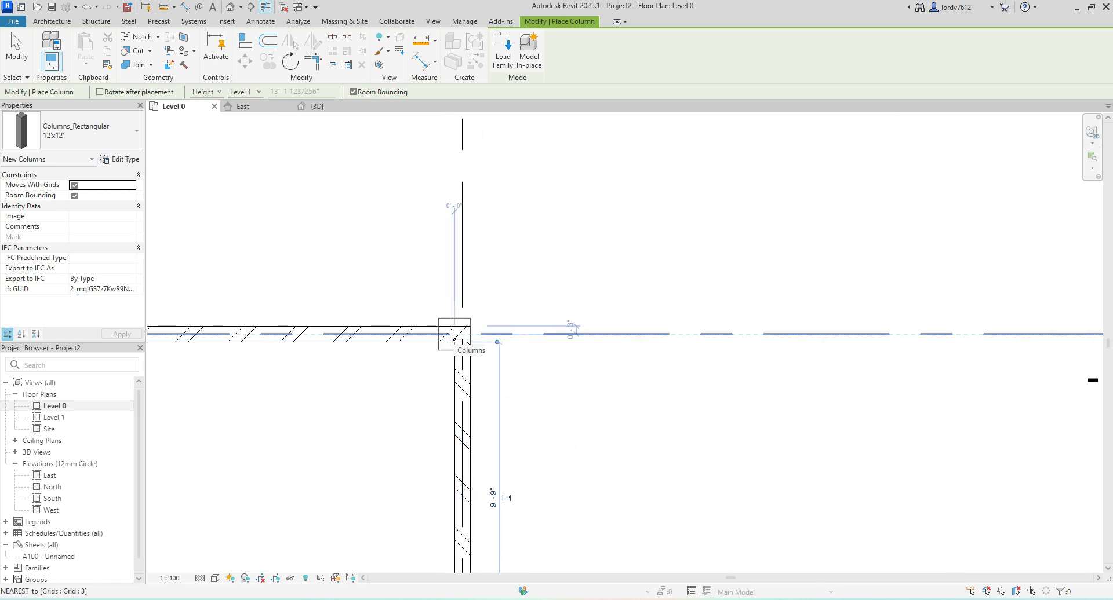
Step: Place 12'x12' columns on the inner face of the grid 3 wall at f-3 and at the wall corner on e-3
{"action": "scroll", "coordinate": [352, 372], "scroll_direction": "down", "scroll_amount": 5}
{"action": "middle_click_drag", "start_coordinate": [288, 393], "coordinate": [474, 404]}
{"action": "scroll", "coordinate": [439, 367], "scroll_direction": "up", "scroll_amount": 4}
{"action": "middle_click_drag", "start_coordinate": [439, 368], "coordinate": [660, 427]}
{"action": "left_click", "coordinate": [660, 427]}
Step: Place 12'x12' columns on the inner side of the grid e wall at e-2 and at the corner e-1
{"action": "scroll", "coordinate": [373, 142], "scroll_direction": "down", "scroll_amount": 5}
{"action": "middle_click_drag", "start_coordinate": [374, 142], "coordinate": [362, 443]}
{"action": "left_click", "coordinate": [363, 444]}
{"action": "left_click", "coordinate": [364, 313]}
Step: Place 12'x12' columns on the inner face of the grid 1 wall at d-1, c-1 and b-1, and end column placement
{"action": "scroll", "coordinate": [228, 307], "scroll_direction": "up", "scroll_amount": 3}
{"action": "middle_click_drag", "start_coordinate": [229, 308], "coordinate": [452, 328]}
{"action": "left_click", "coordinate": [452, 328]}
{"action": "middle_click_drag", "start_coordinate": [290, 394], "coordinate": [548, 413]}
{"action": "middle_click_drag", "start_coordinate": [224, 405], "coordinate": [522, 386]}
{"action": "scroll", "coordinate": [521, 386], "scroll_direction": "down", "scroll_amount": 5}
{"action": "middle_click_drag", "start_coordinate": [606, 423], "coordinate": [460, 278]}
{"action": "key", "text": "Escape"}
Step: Try to shift the g-4 column inward until it is flush with the outer face of the grid g wall
{"action": "scroll", "coordinate": [472, 296], "scroll_direction": "down", "scroll_amount": 3}
{"action": "middle_click_drag", "start_coordinate": [446, 417], "coordinate": [409, 390]}
{"action": "scroll", "coordinate": [410, 390], "scroll_direction": "up", "scroll_amount": 3}
{"action": "scroll", "coordinate": [513, 484], "scroll_direction": "up", "scroll_amount": 3}
{"action": "scroll", "coordinate": [511, 485], "scroll_direction": "up", "scroll_amount": 1}
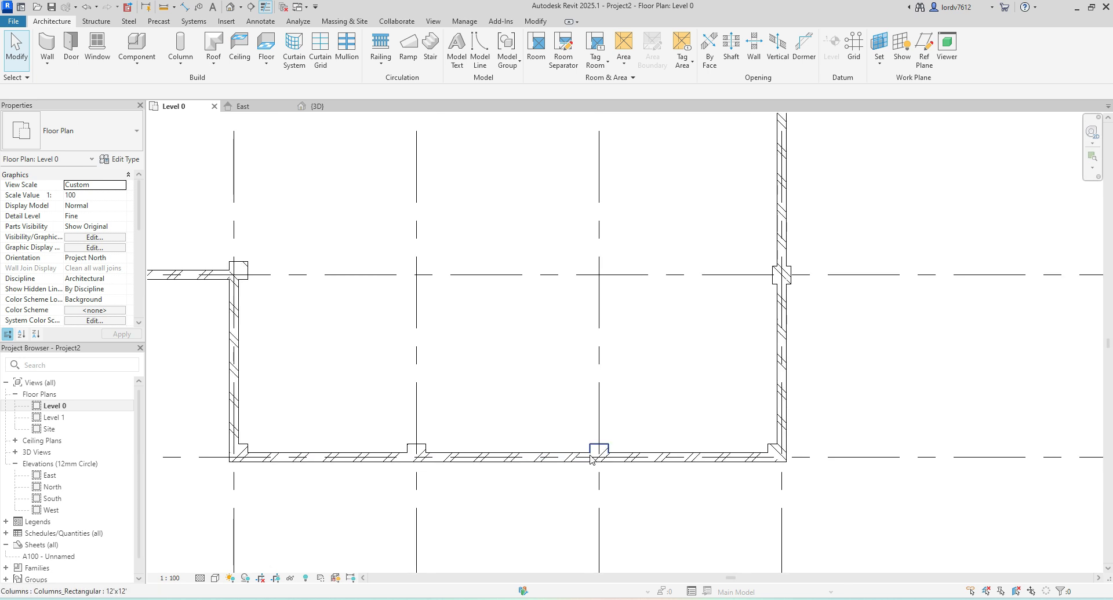
{"action": "middle_click_drag", "start_coordinate": [819, 368], "coordinate": [534, 432]}
{"action": "scroll", "coordinate": [513, 342], "scroll_direction": "up", "scroll_amount": 4}
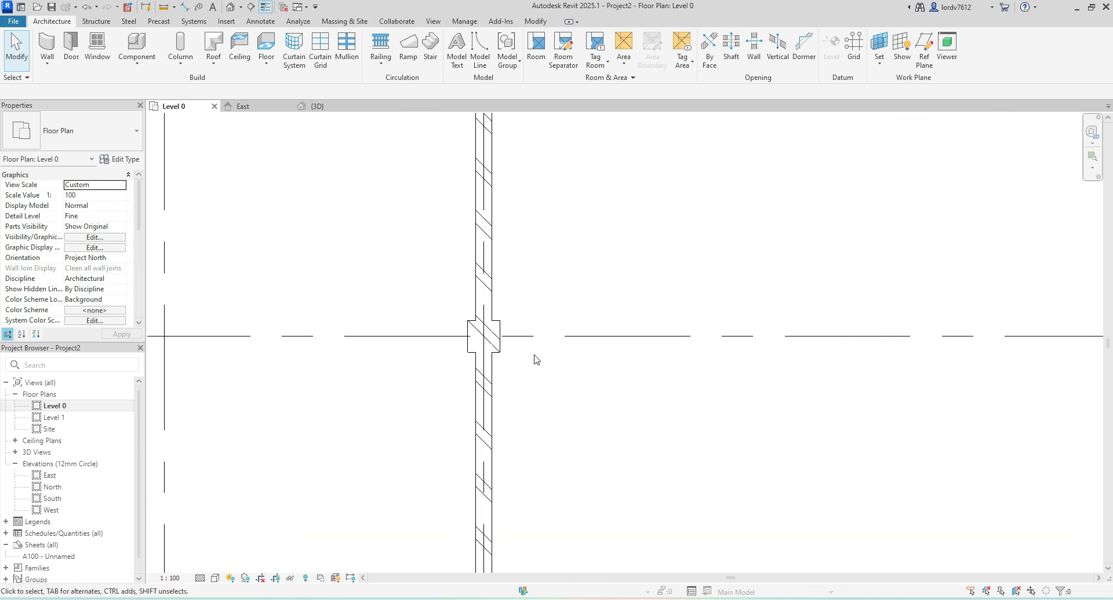
{"action": "left_click", "coordinate": [501, 352]}
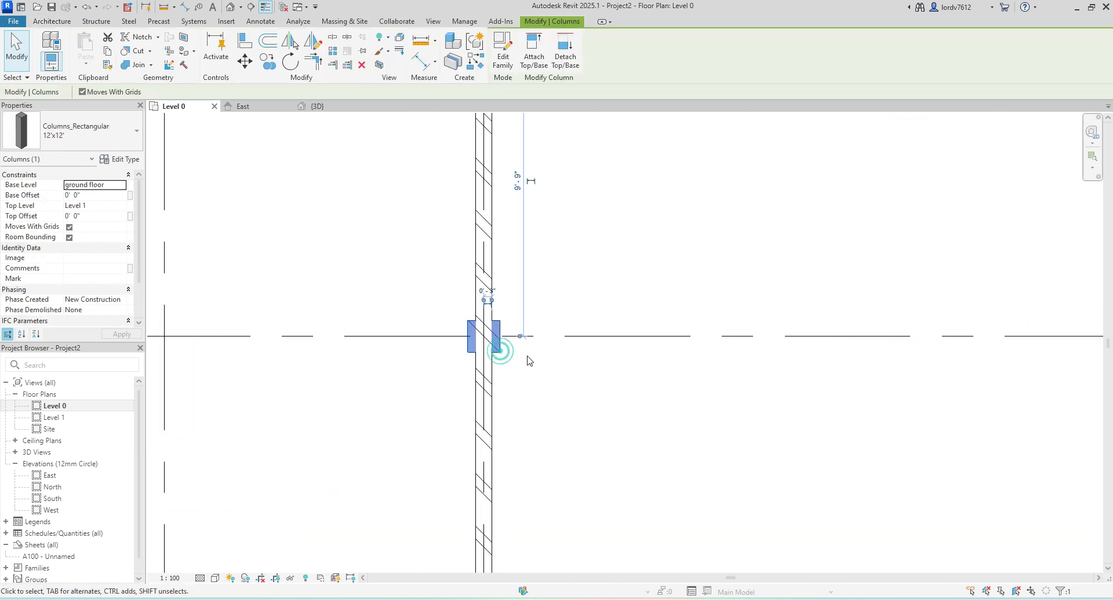
{"action": "scroll", "coordinate": [528, 358], "scroll_direction": "up", "scroll_amount": 2}
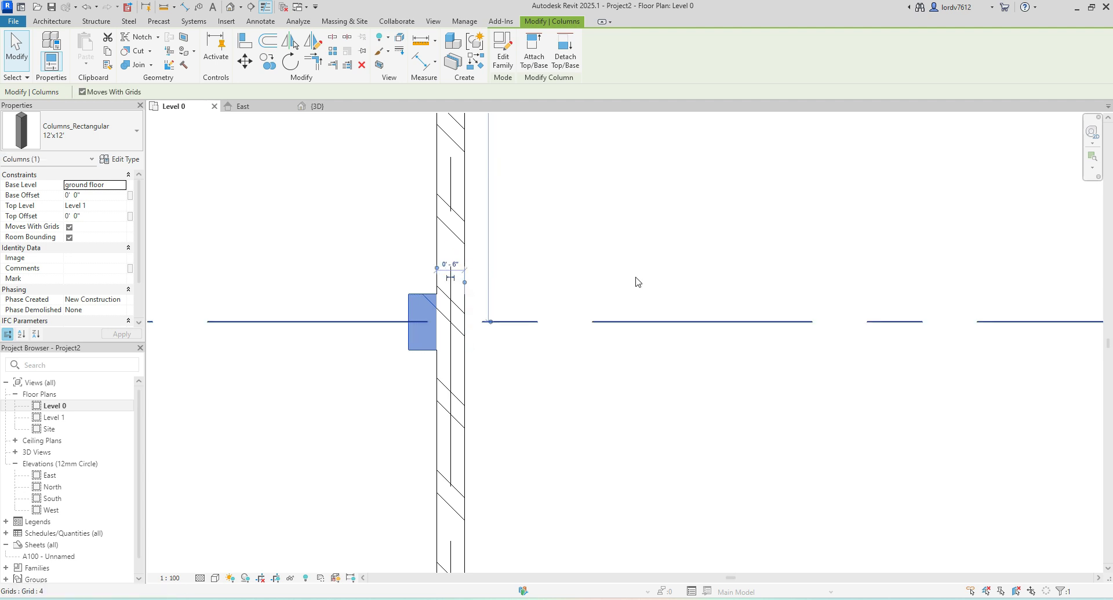
{"action": "left_click", "coordinate": [540, 220]}
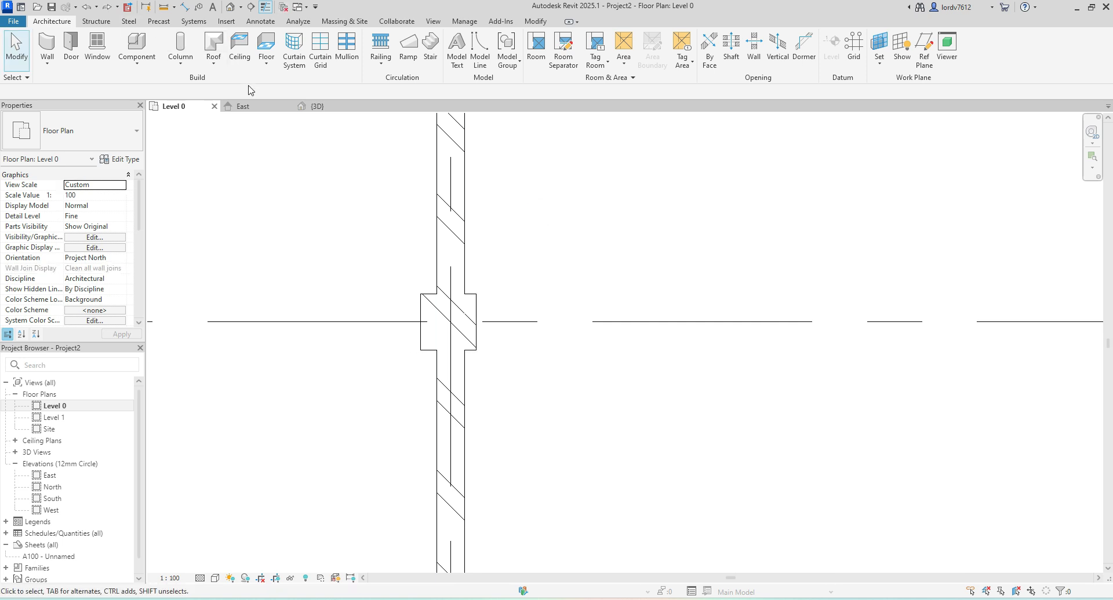
{"action": "left_click", "coordinate": [535, 21]}
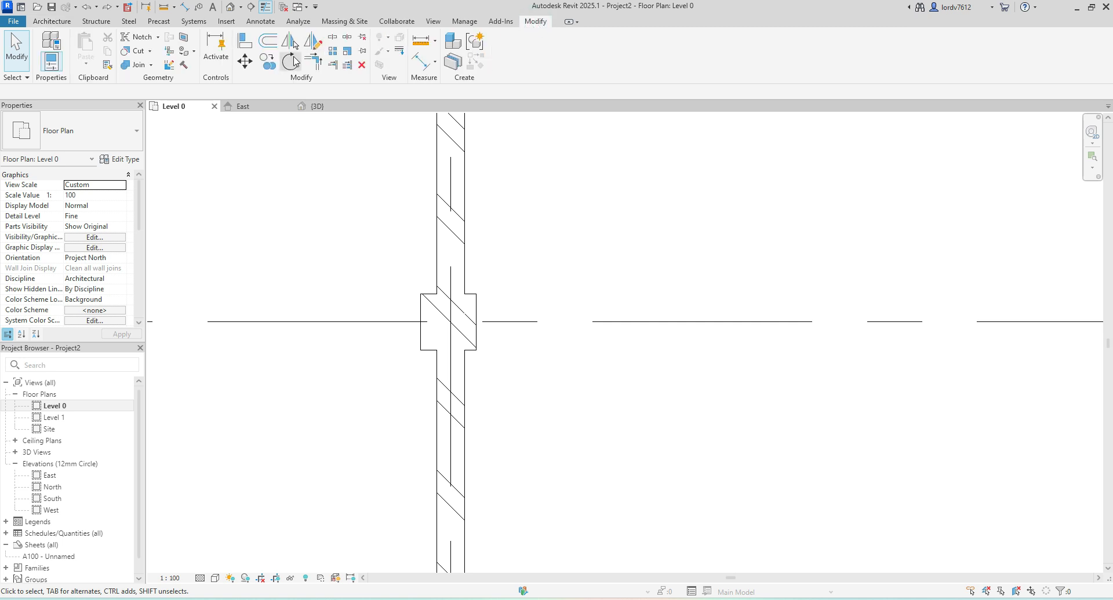
{"action": "left_click", "coordinate": [243, 47]}
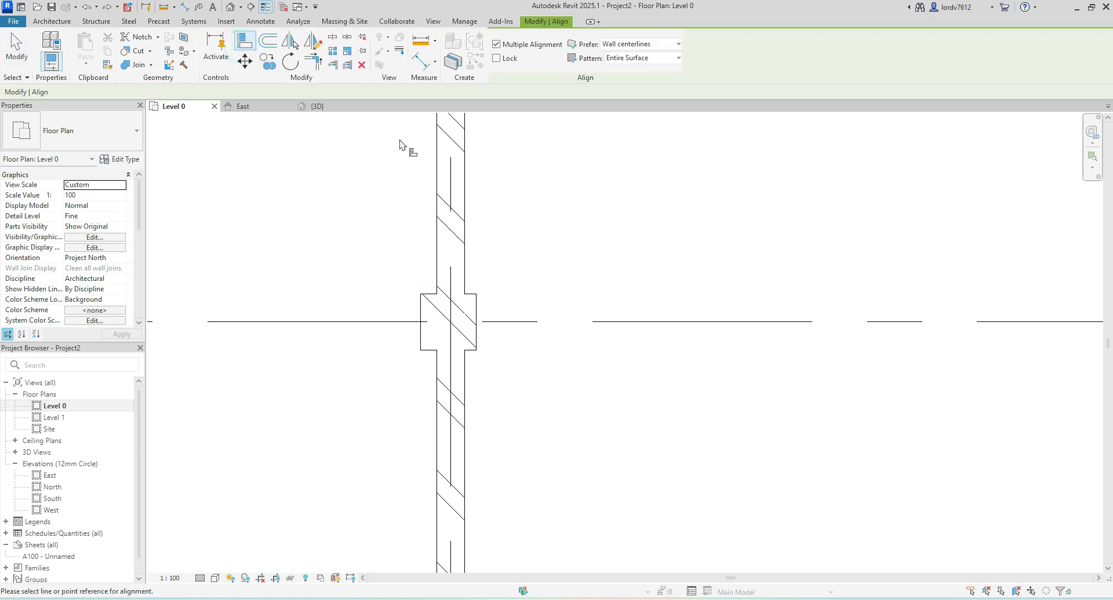
{"action": "key", "text": "Escape"}
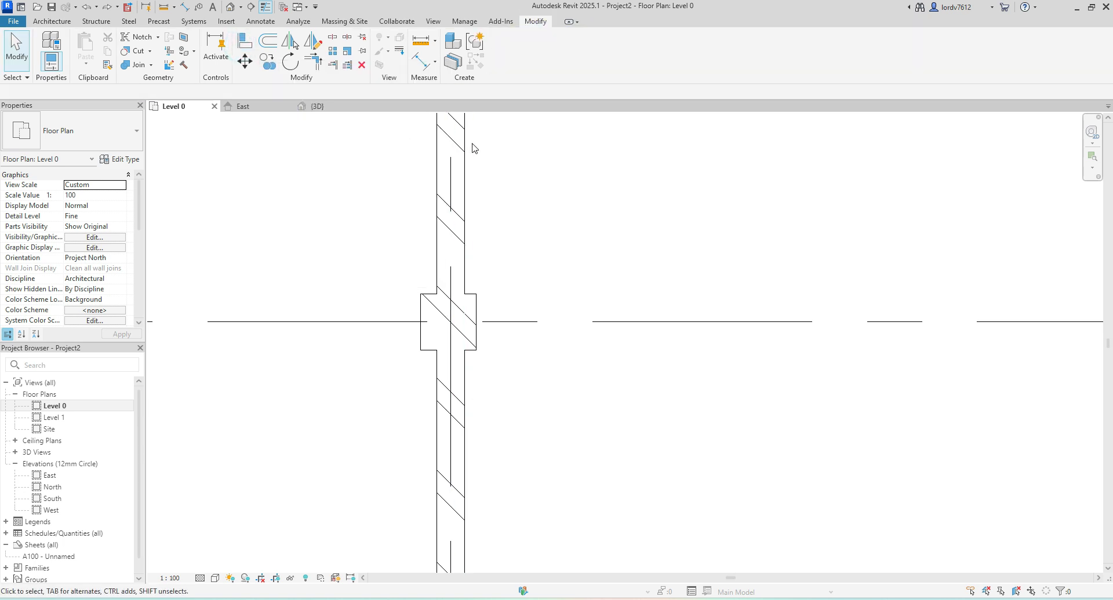
Step: Align the outer side of the g-4 column with the outer face of the grid g wall
{"action": "key", "text": "l"}
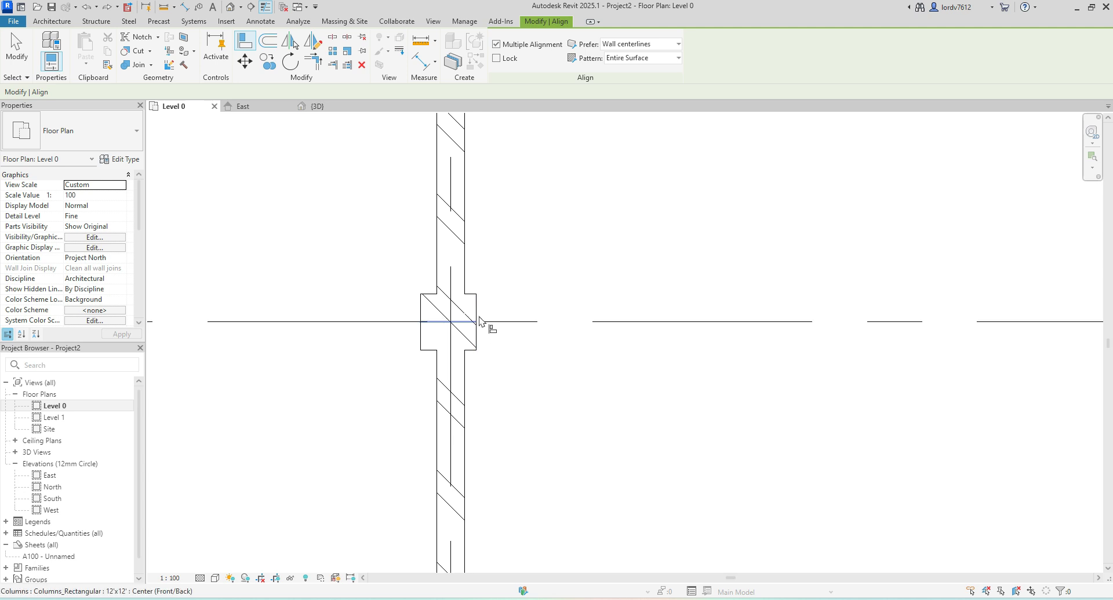
{"action": "left_click", "coordinate": [466, 270]}
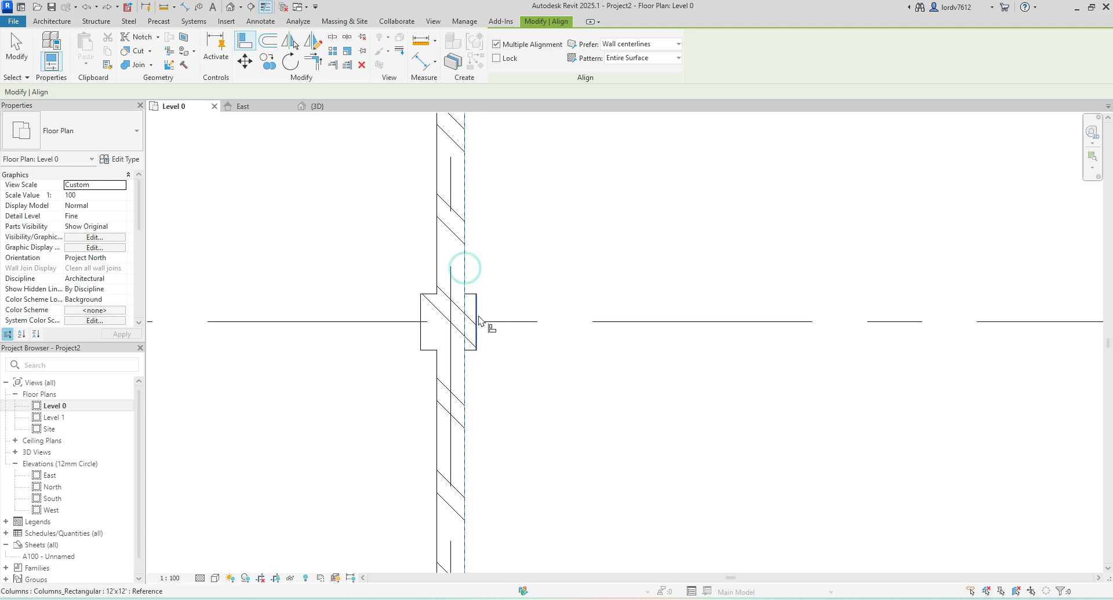
{"action": "scroll", "coordinate": [472, 299], "scroll_direction": "up", "scroll_amount": 3}
{"action": "left_click", "coordinate": [480, 307]}
{"action": "scroll", "coordinate": [509, 295], "scroll_direction": "down", "scroll_amount": 10}
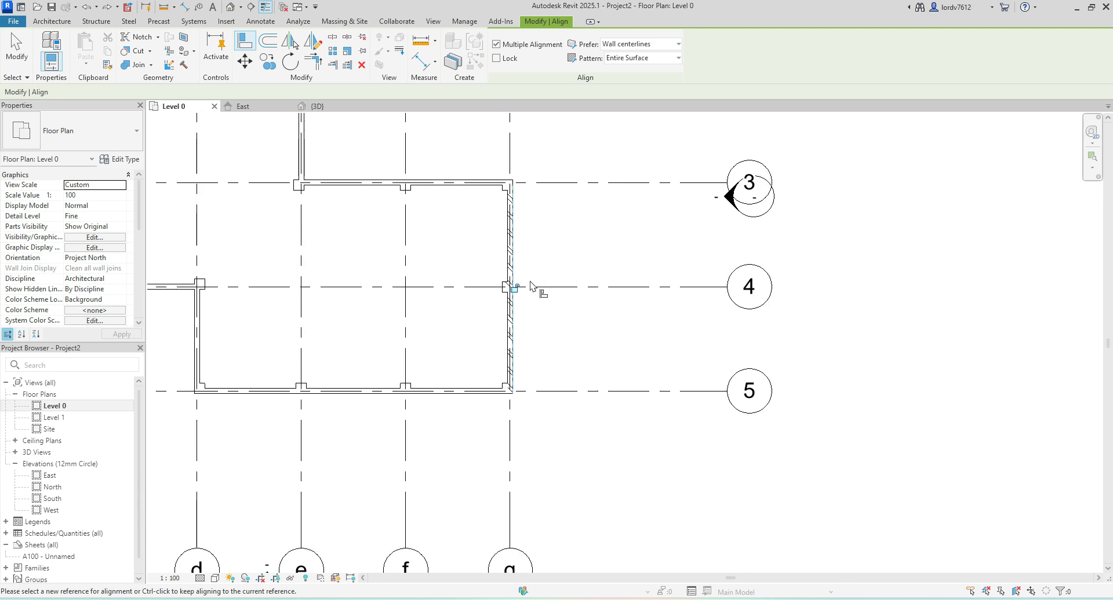
{"action": "key", "text": "Escape"}
{"action": "key", "text": "Escape"}
{"action": "scroll", "coordinate": [542, 263], "scroll_direction": "down", "scroll_amount": 2}
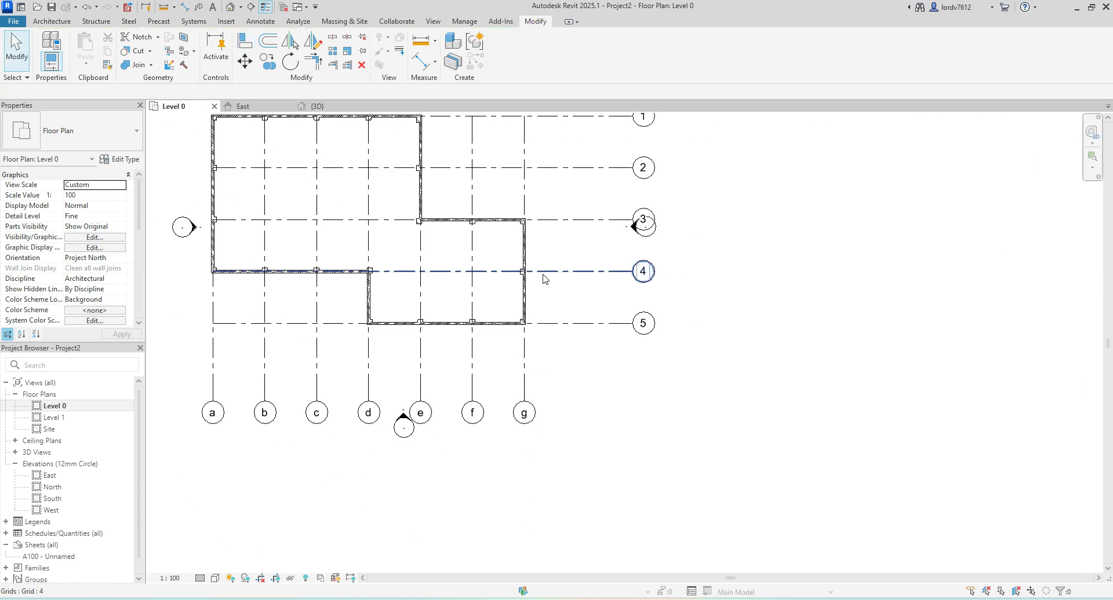
Step: Examine the walls and their columns from several sides in the 3D view
{"action": "left_click", "coordinate": [543, 273]}
{"action": "left_click", "coordinate": [724, 288]}
{"action": "scroll", "coordinate": [508, 302], "scroll_direction": "down", "scroll_amount": 2}
{"action": "middle_click_drag", "start_coordinate": [377, 326], "coordinate": [487, 353]}
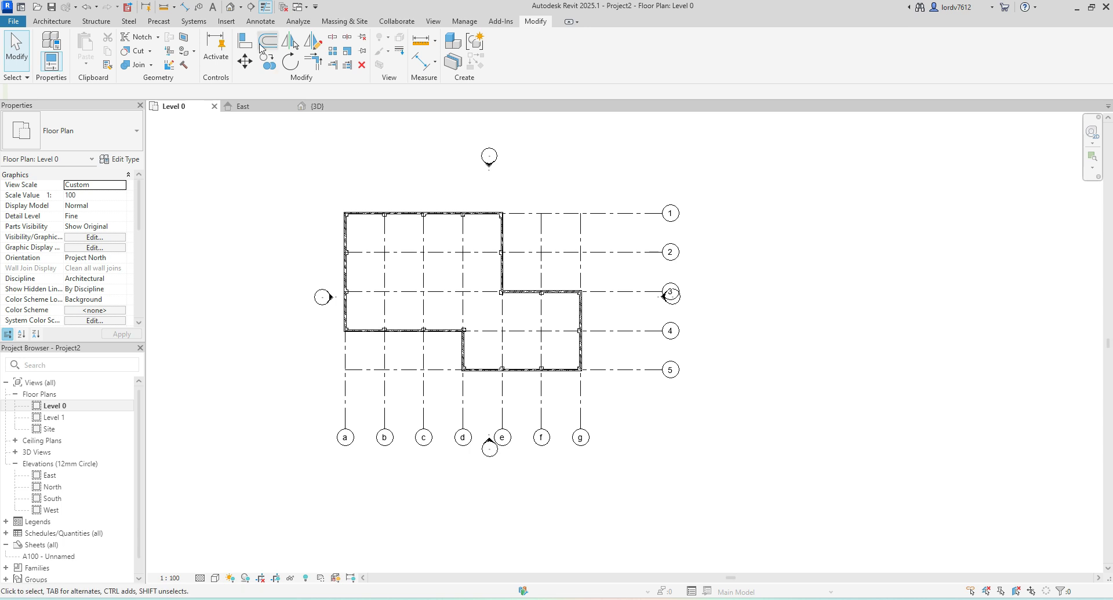
{"action": "left_click", "coordinate": [232, 8]}
{"action": "middle_click_drag", "start_coordinate": [634, 324], "coordinate": [582, 348], "text": "shift"}
{"action": "scroll", "coordinate": [582, 351], "scroll_direction": "up", "scroll_amount": 3}
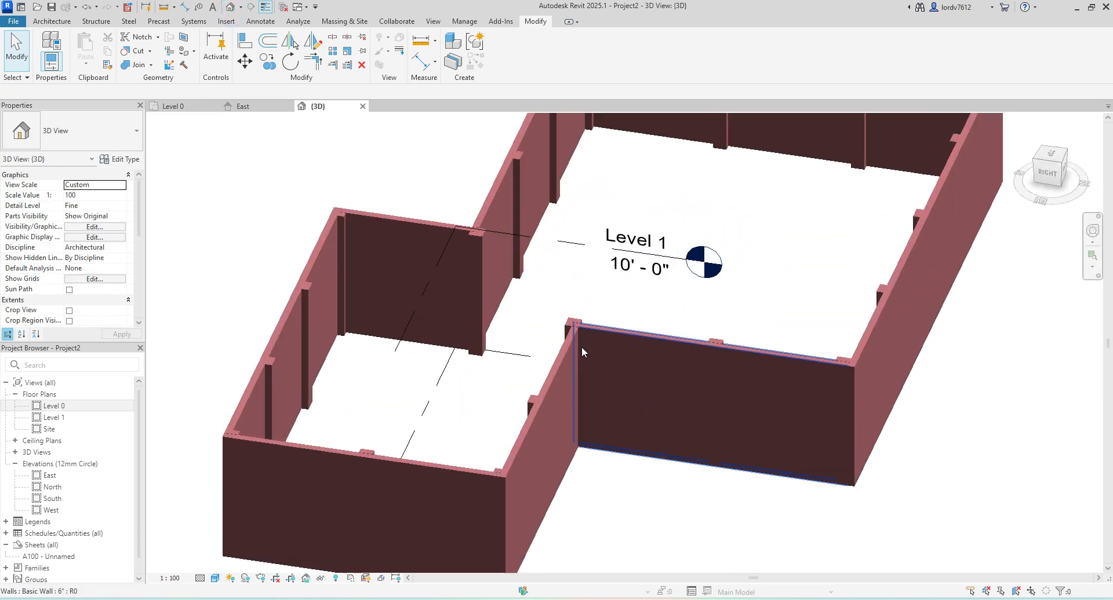
{"action": "scroll", "coordinate": [582, 348], "scroll_direction": "down", "scroll_amount": 2}
{"action": "mouse_move", "coordinate": [561, 385]}
{"action": "middle_mouse_down", "text": "shift"}
{"action": "mouse_move", "coordinate": [373, 372]}
{"action": "mouse_move", "coordinate": [293, 327]}
{"action": "mouse_move", "coordinate": [432, 240]}
{"action": "mouse_move", "coordinate": [555, 405]}
{"action": "mouse_move", "coordinate": [628, 415]}
{"action": "middle_mouse_up", "text": "shift"}
{"action": "scroll", "coordinate": [540, 387], "scroll_direction": "up", "scroll_amount": 5}
{"action": "scroll", "coordinate": [623, 426], "scroll_direction": "down", "scroll_amount": 3}
{"action": "scroll", "coordinate": [645, 372], "scroll_direction": "up", "scroll_amount": 2}
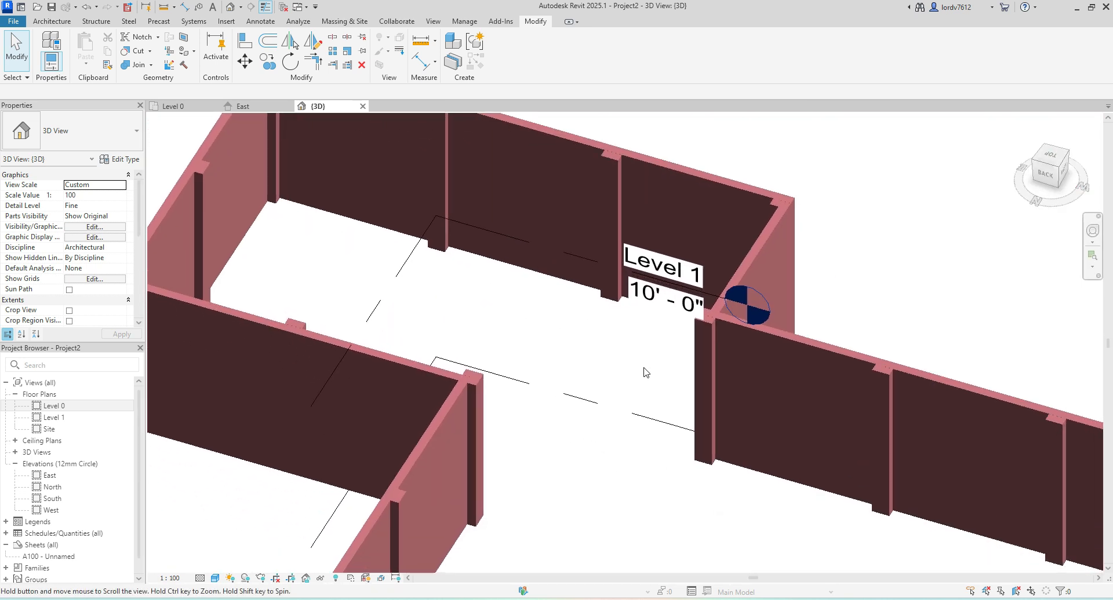
Step: Place free-standing 12'x12' columns at grid intersections b-3 and c-3 in the Level 0 floor plan
{"action": "left_click", "coordinate": [63, 408]}
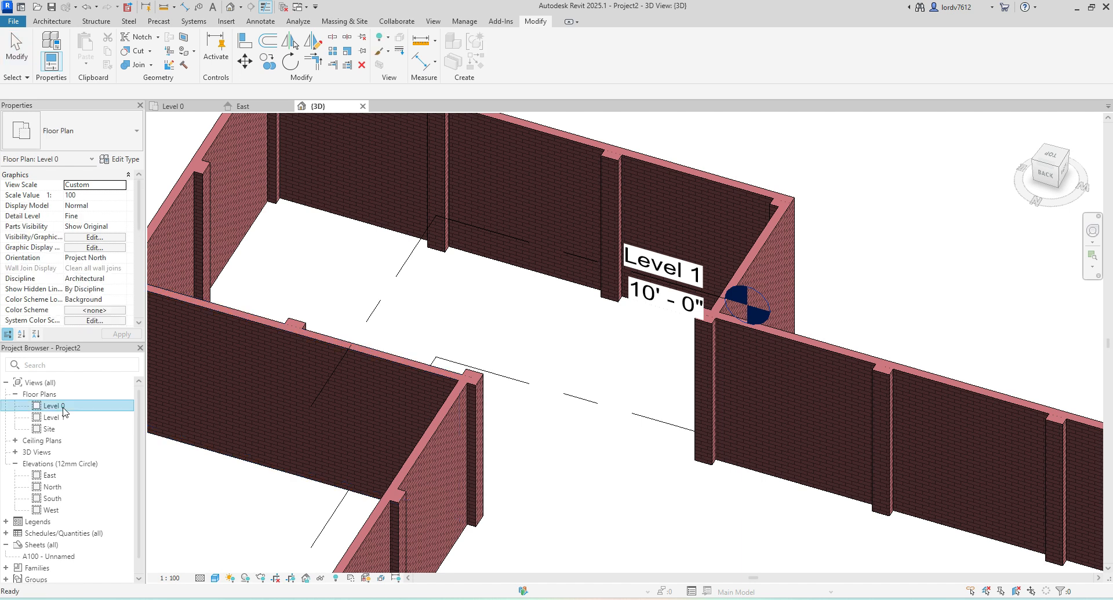
{"action": "double_click", "coordinate": [63, 408]}
{"action": "scroll", "coordinate": [394, 328], "scroll_direction": "up", "scroll_amount": 3}
{"action": "middle_click_drag", "start_coordinate": [412, 317], "coordinate": [426, 353]}
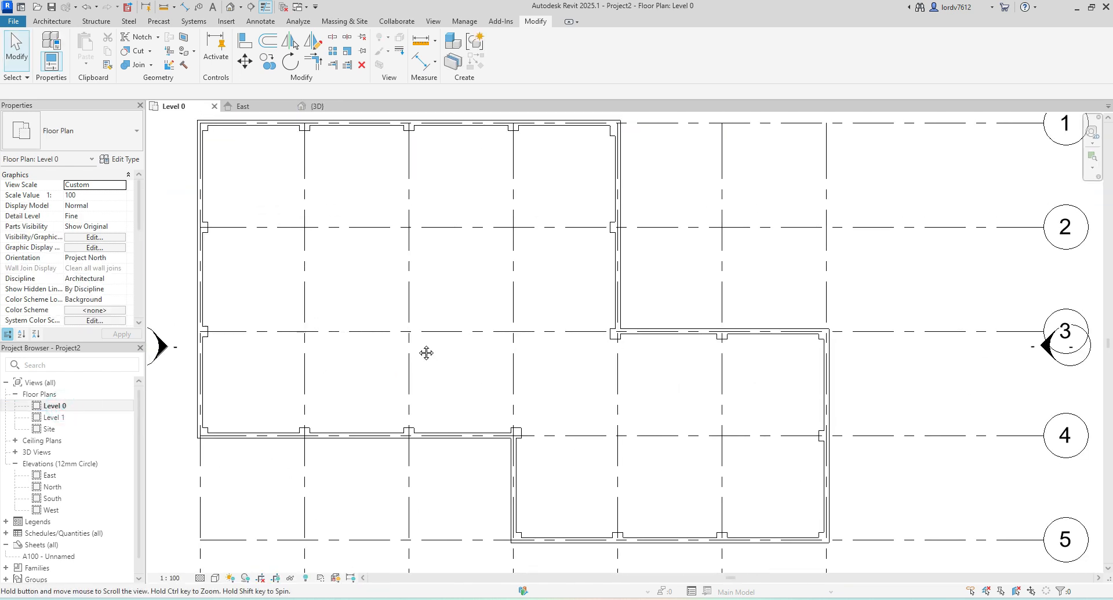
{"action": "left_click", "coordinate": [207, 232]}
{"action": "key", "text": "c"}
{"action": "key", "text": "s"}
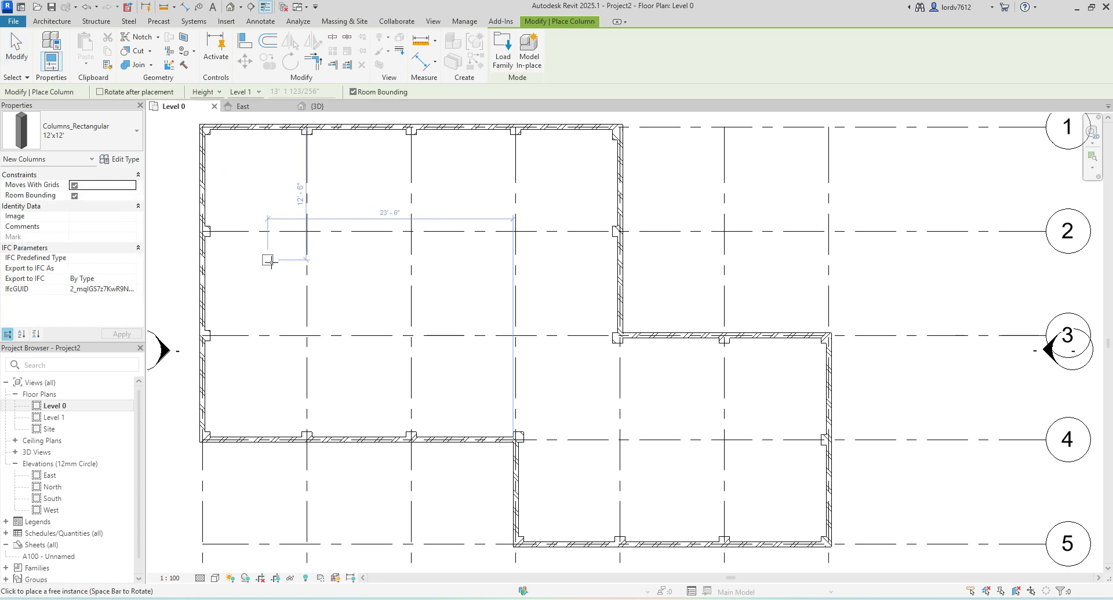
{"action": "left_click", "coordinate": [308, 335]}
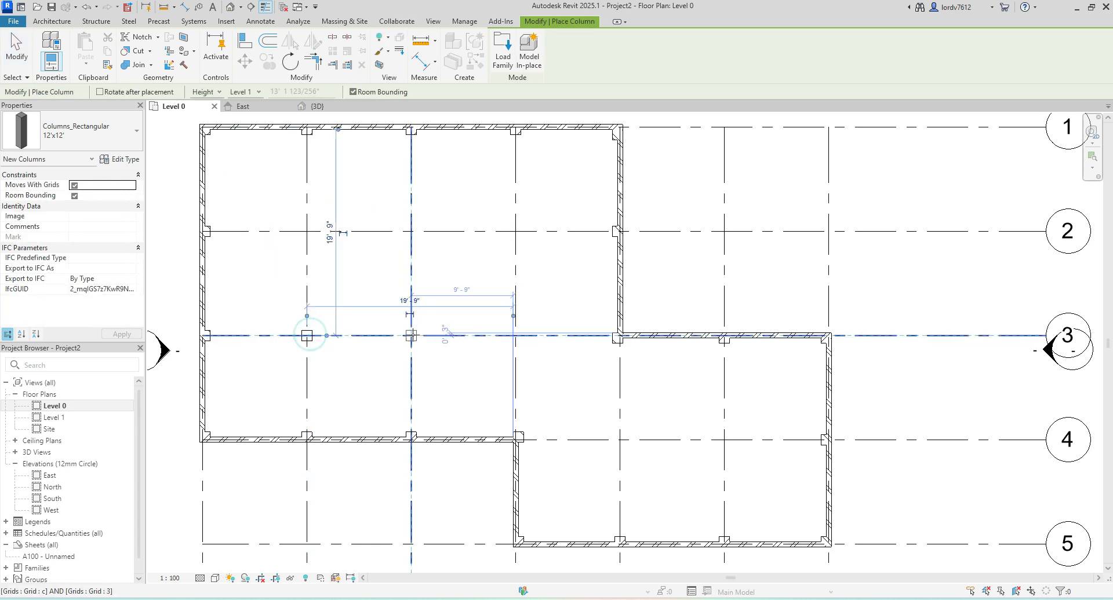
{"action": "left_click", "coordinate": [411, 335]}
{"action": "key", "text": "Escape"}
{"action": "key", "text": "Escape"}
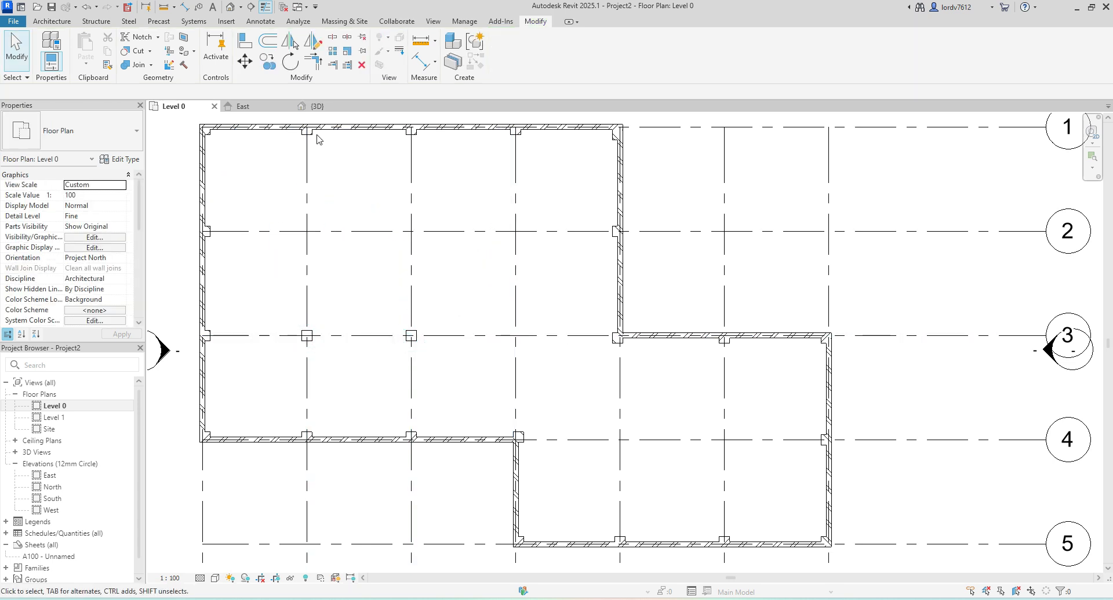
Step: Compare the free-standing columns with the columns joined to the walls in the 3D view
{"action": "left_click", "coordinate": [229, 7]}
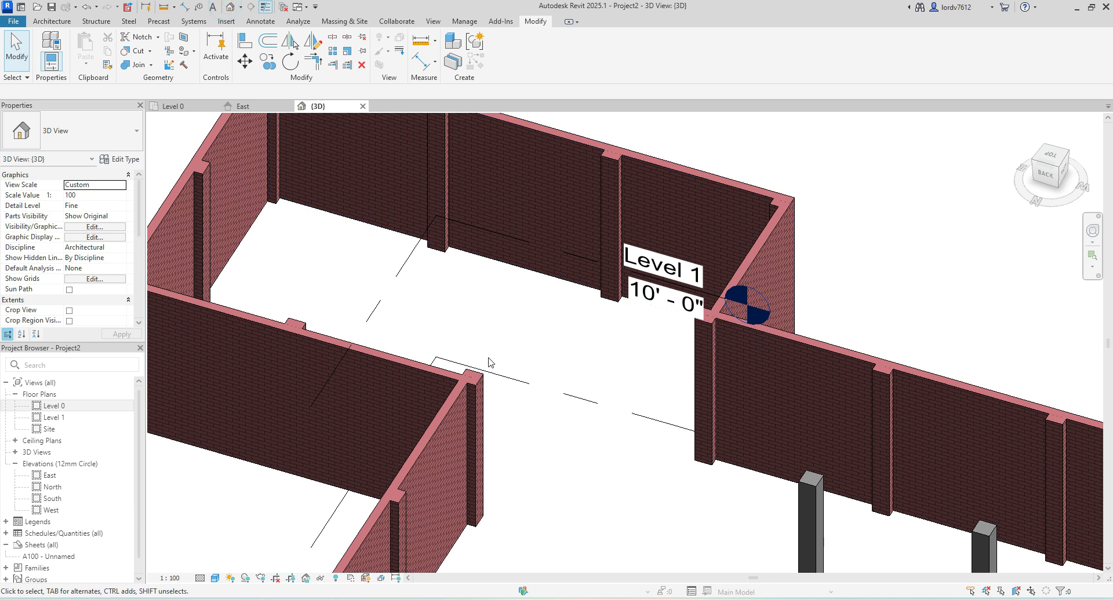
{"action": "middle_click_drag", "start_coordinate": [501, 392], "coordinate": [561, 371], "text": "shift"}
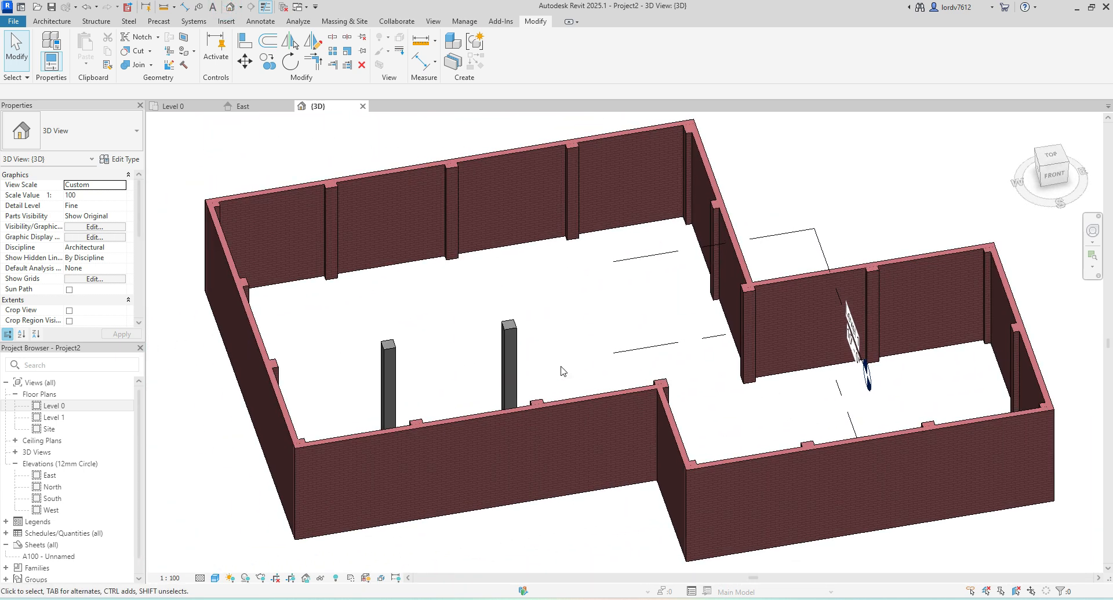
{"action": "scroll", "coordinate": [377, 355], "scroll_direction": "up", "scroll_amount": 5}
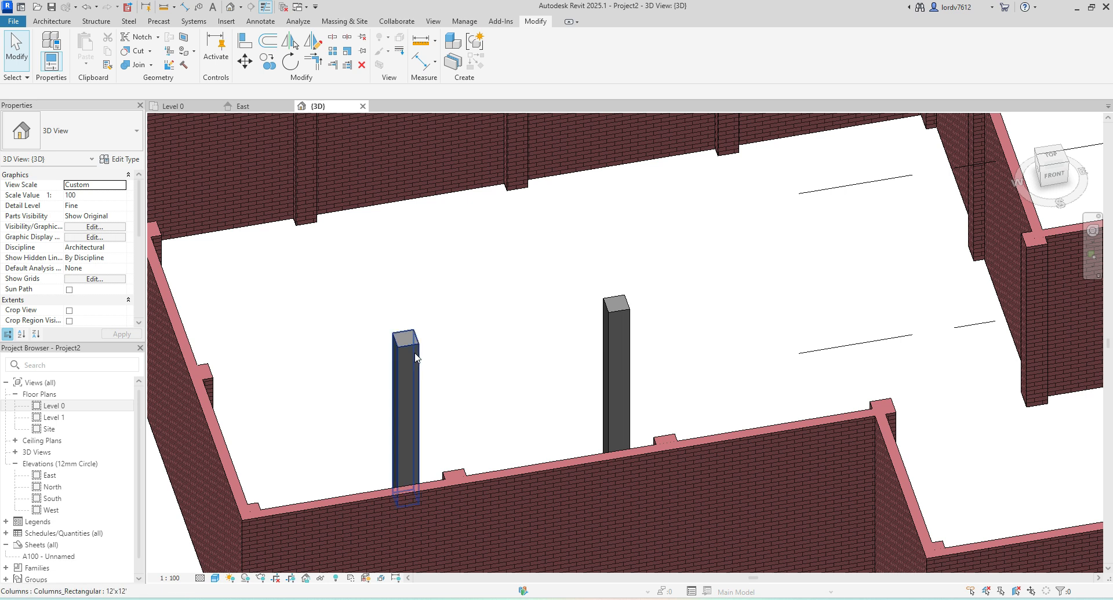
{"action": "scroll", "coordinate": [226, 370], "scroll_direction": "down", "scroll_amount": 3}
{"action": "middle_click_drag", "start_coordinate": [335, 330], "coordinate": [342, 401]}
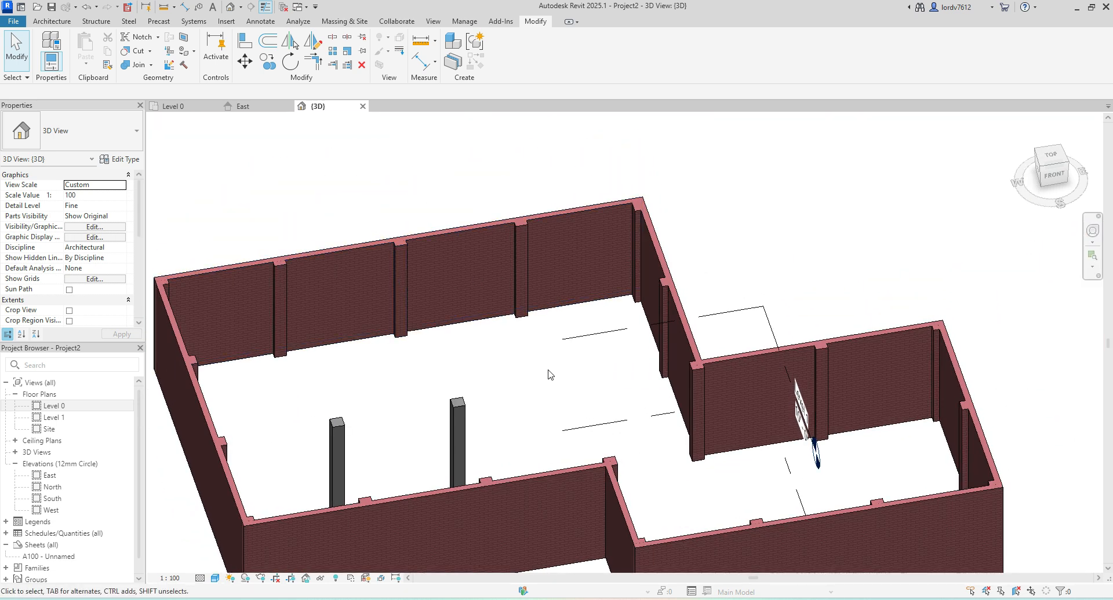
{"action": "middle_click_drag", "start_coordinate": [557, 385], "coordinate": [685, 425], "text": "shift"}
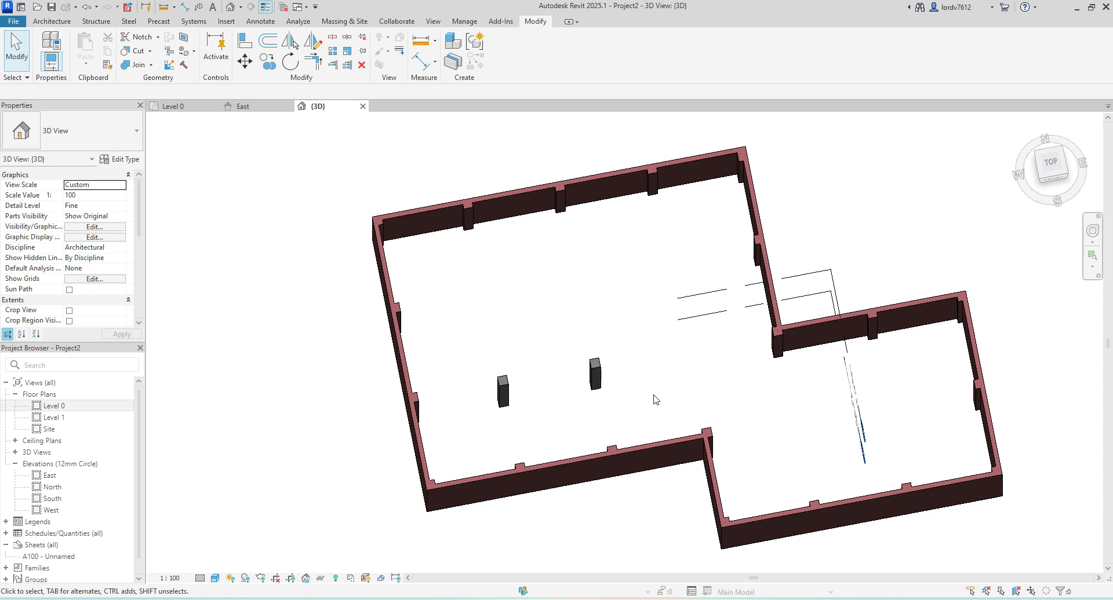
{"action": "scroll", "coordinate": [600, 386], "scroll_direction": "up", "scroll_amount": 5}
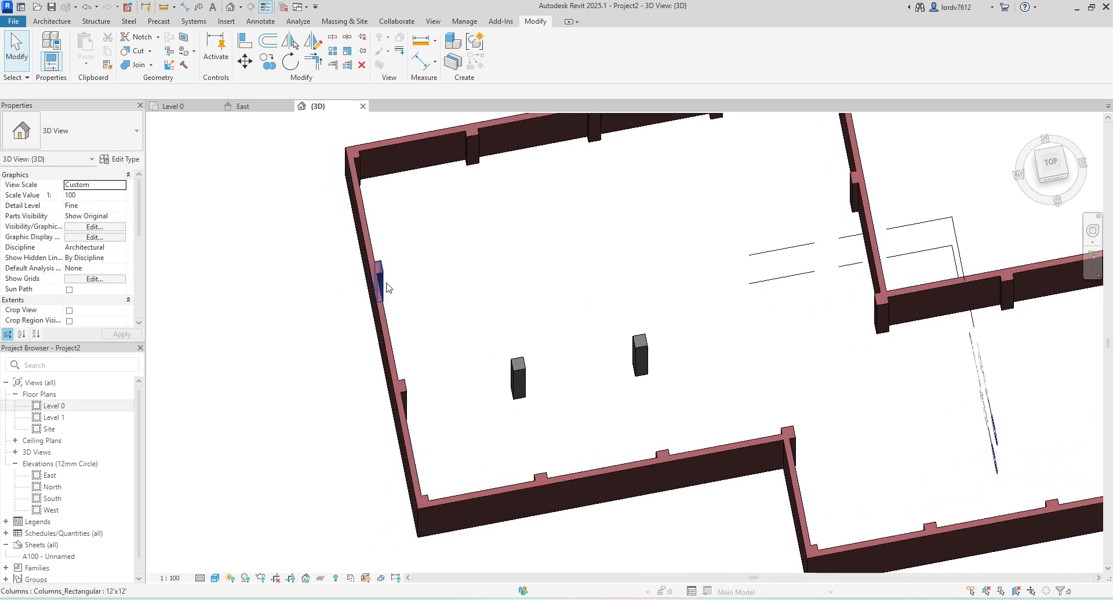
{"action": "scroll", "coordinate": [381, 268], "scroll_direction": "up", "scroll_amount": 8}
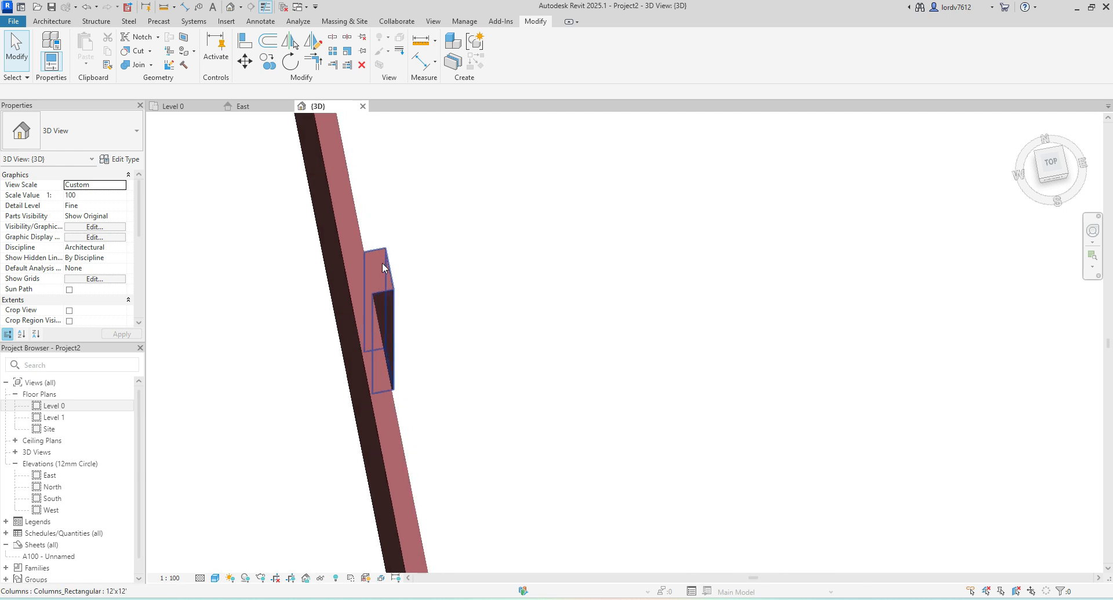
{"action": "scroll", "coordinate": [431, 307], "scroll_direction": "down", "scroll_amount": 4}
{"action": "middle_click_drag", "start_coordinate": [753, 434], "coordinate": [669, 413]}
{"action": "scroll", "coordinate": [638, 359], "scroll_direction": "down", "scroll_amount": 5}
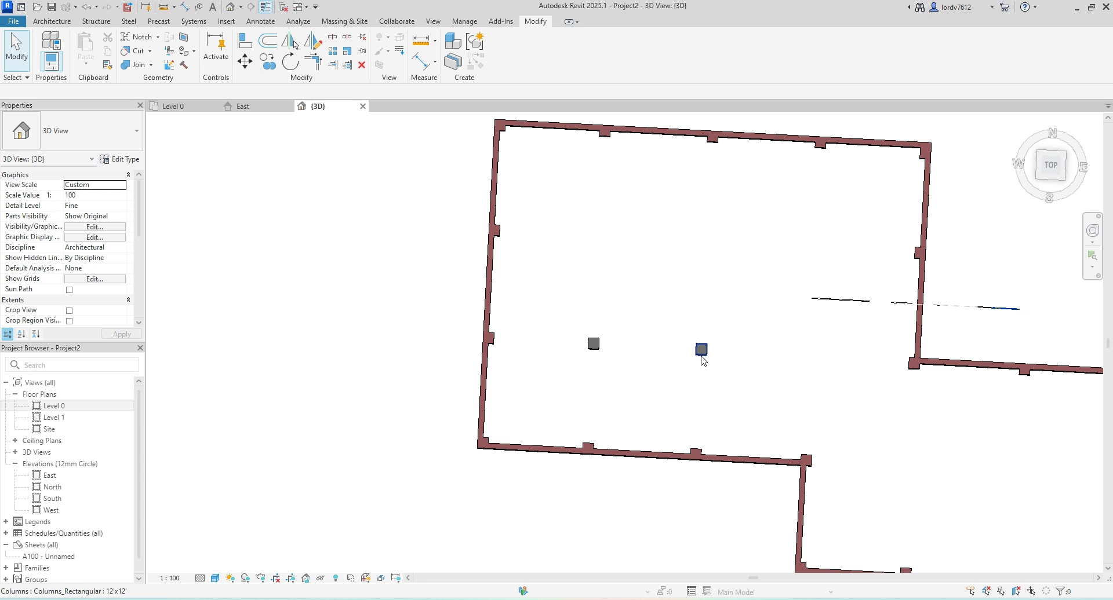
Step: Delete the free-standing columns at c-3 and b-3 in the Level 0 floor plan
{"action": "double_click", "coordinate": [54, 406]}
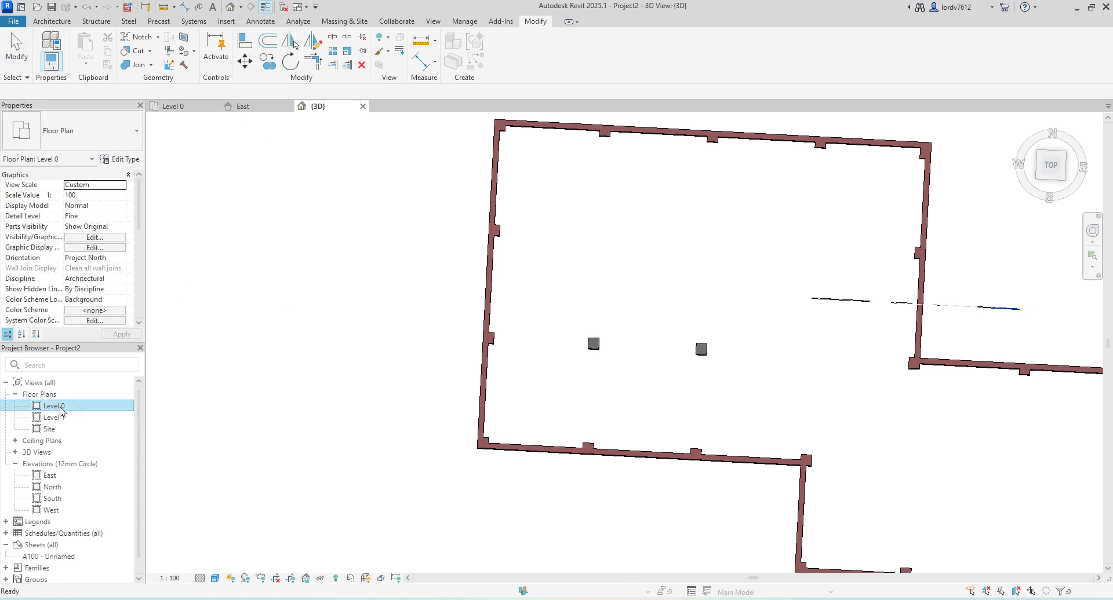
{"action": "scroll", "coordinate": [381, 355], "scroll_direction": "up", "scroll_amount": 3}
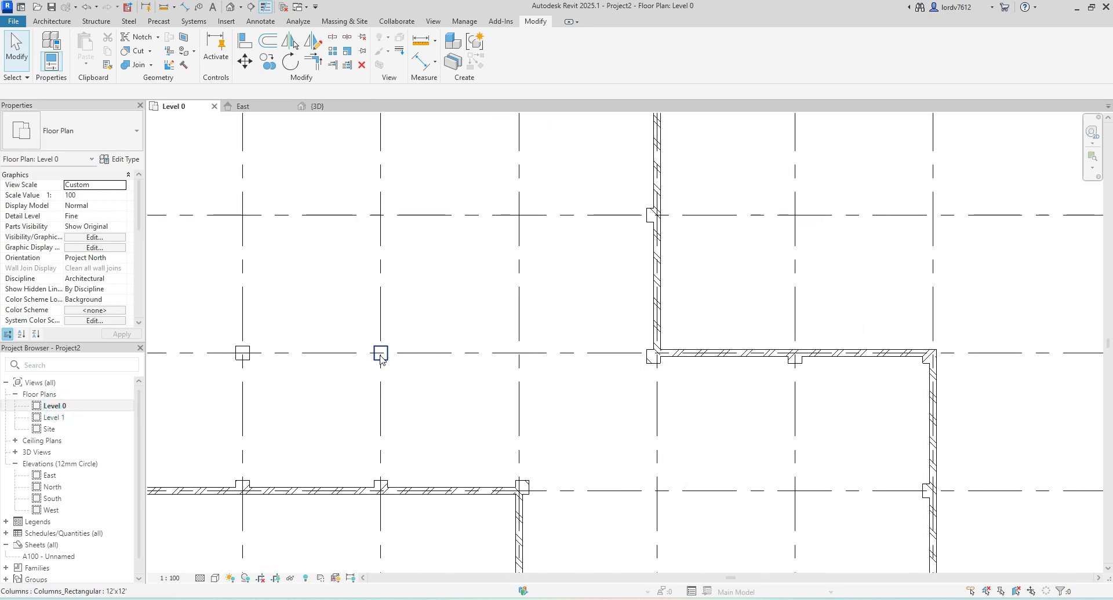
{"action": "left_click", "coordinate": [380, 355]}
{"action": "key", "text": "Delete"}
{"action": "left_click", "coordinate": [245, 358]}
{"action": "key", "text": "Delete"}
{"action": "scroll", "coordinate": [286, 372], "scroll_direction": "down", "scroll_amount": 2}
{"action": "scroll", "coordinate": [305, 390], "scroll_direction": "down", "scroll_amount": 3}
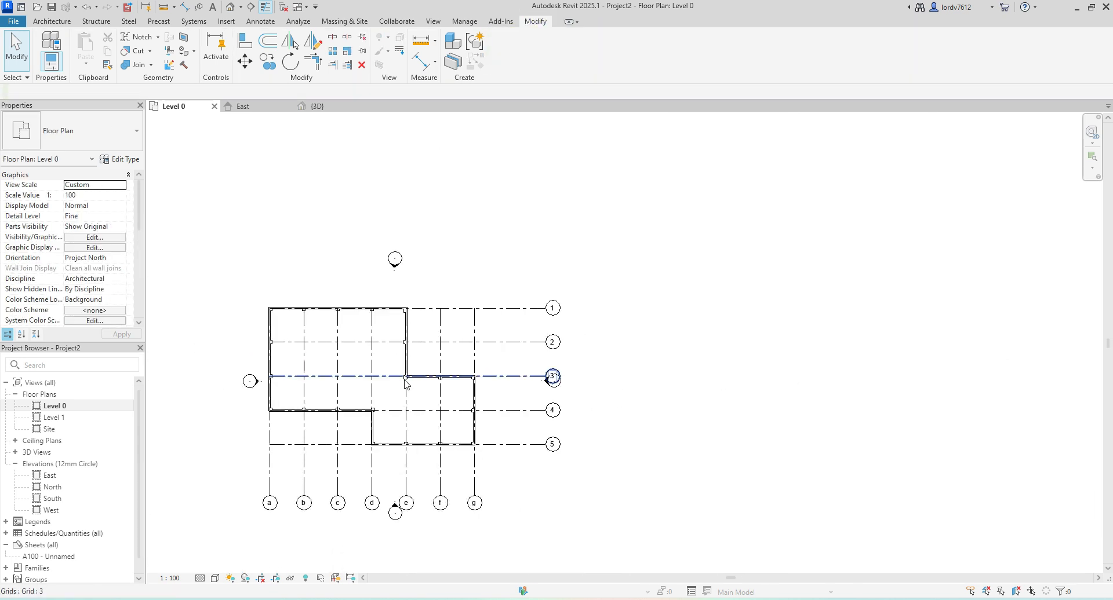
{"action": "middle_click_drag", "start_coordinate": [358, 404], "coordinate": [456, 410]}
{"action": "scroll", "coordinate": [342, 349], "scroll_direction": "up", "scroll_amount": 3}
{"action": "middle_click_drag", "start_coordinate": [337, 357], "coordinate": [272, 313]}
{"action": "left_click_drag", "start_coordinate": [353, 414], "coordinate": [625, 527]}
{"action": "left_click", "coordinate": [623, 499]}
{"action": "scroll", "coordinate": [532, 471], "scroll_direction": "up", "scroll_amount": 2}
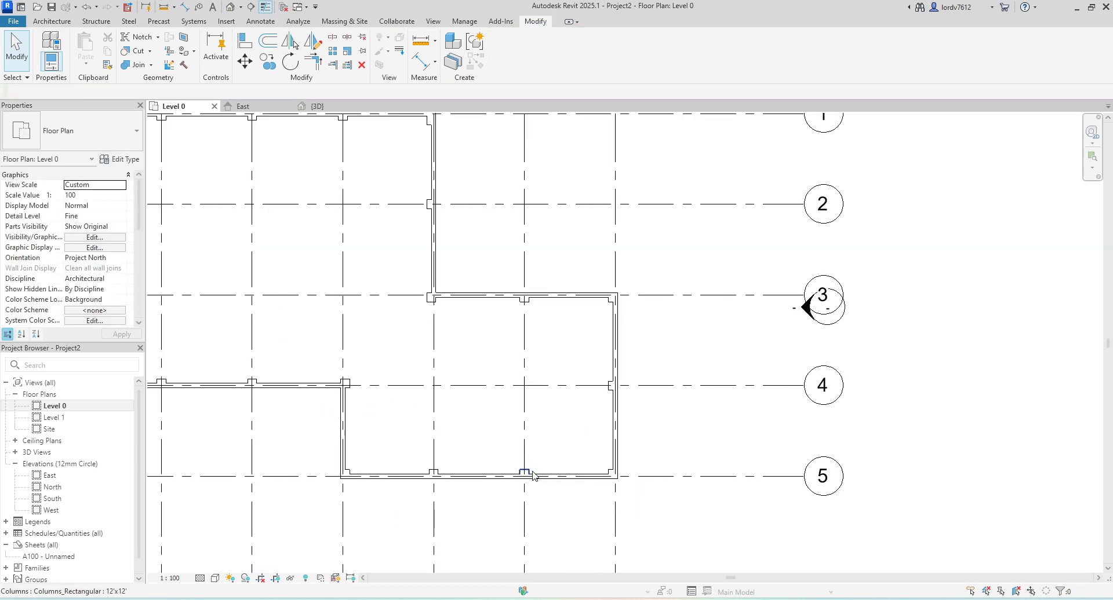
{"action": "scroll", "coordinate": [402, 446], "scroll_direction": "down", "scroll_amount": 2}
{"action": "middle_click_drag", "start_coordinate": [414, 450], "coordinate": [442, 462]}
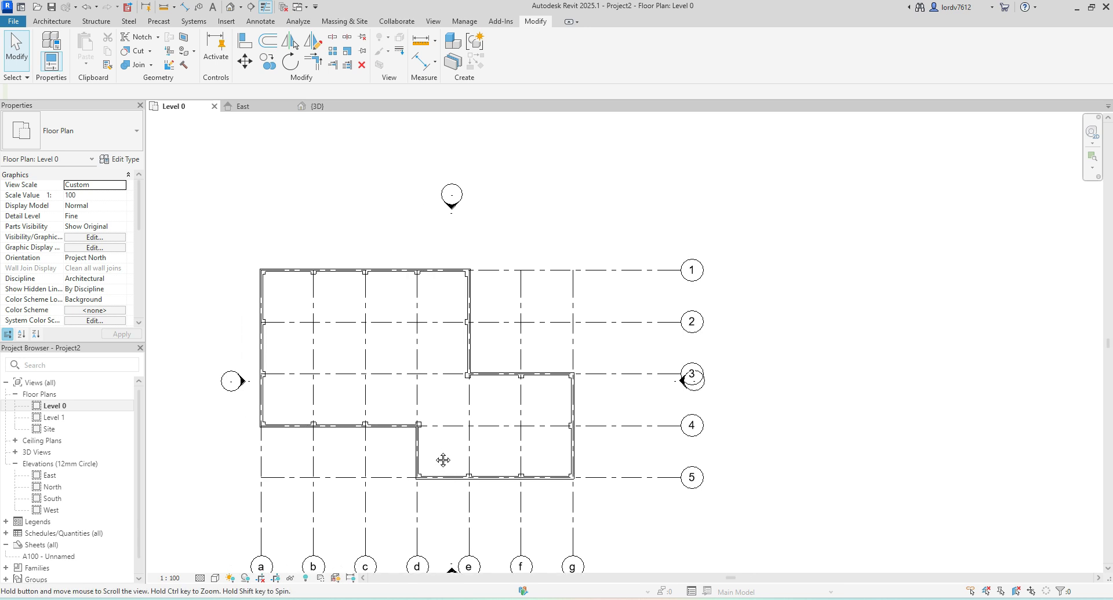
Step: Select all the building's columns in the Level 0 plan by filtering to the Columns category, and set their base offset to 5' 0"
{"action": "scroll", "coordinate": [423, 426], "scroll_direction": "up", "scroll_amount": 1}
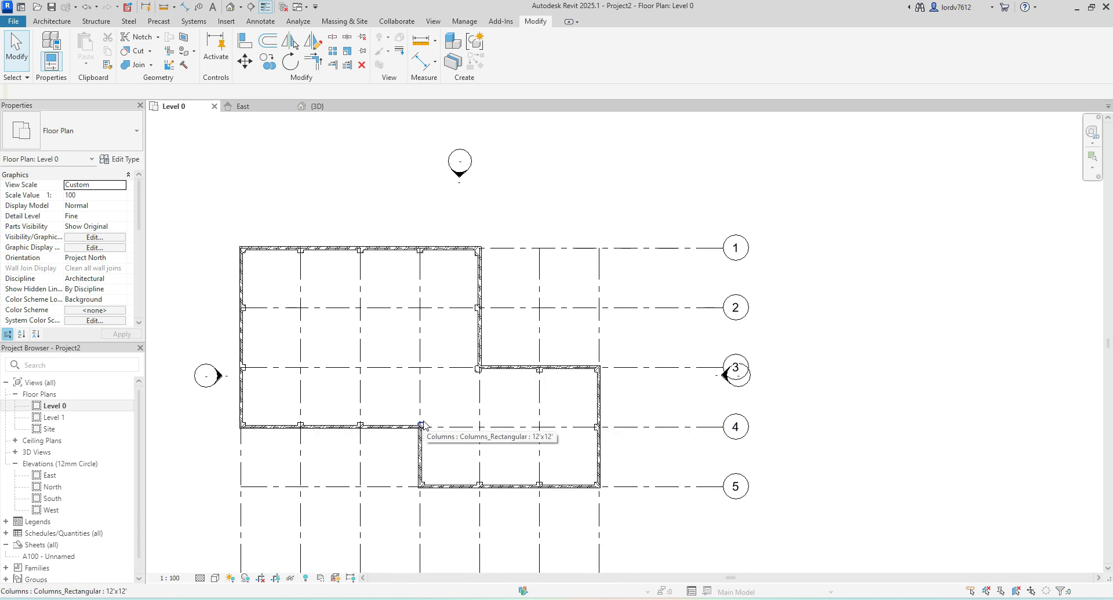
{"action": "left_click", "coordinate": [422, 425]}
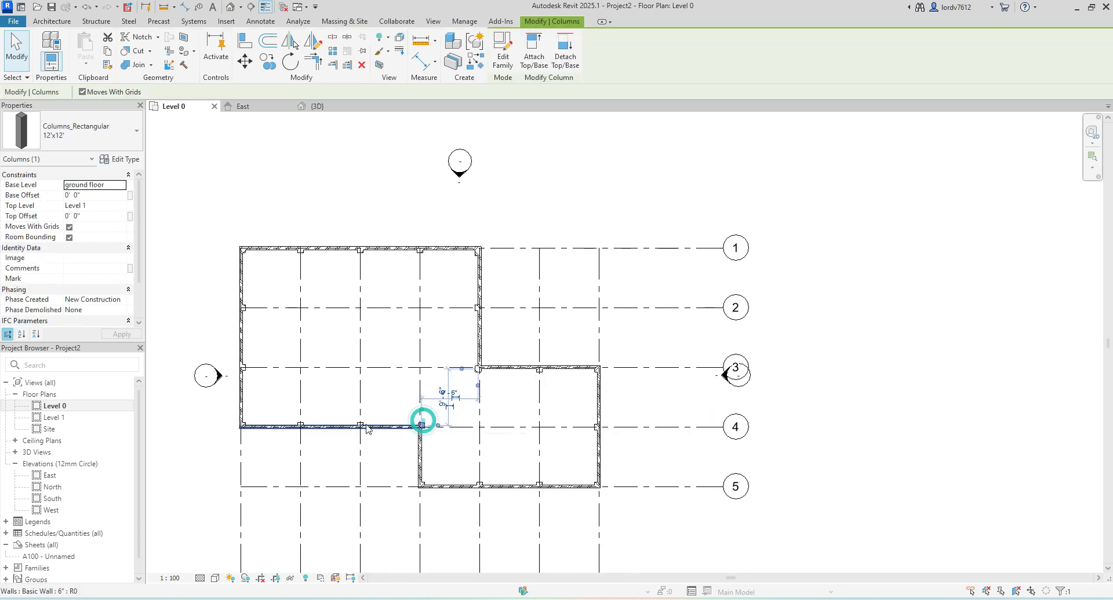
{"action": "left_click", "coordinate": [380, 392]}
{"action": "scroll", "coordinate": [380, 392], "scroll_direction": "down", "scroll_amount": 2}
{"action": "left_click_drag", "start_coordinate": [226, 240], "coordinate": [672, 572]}
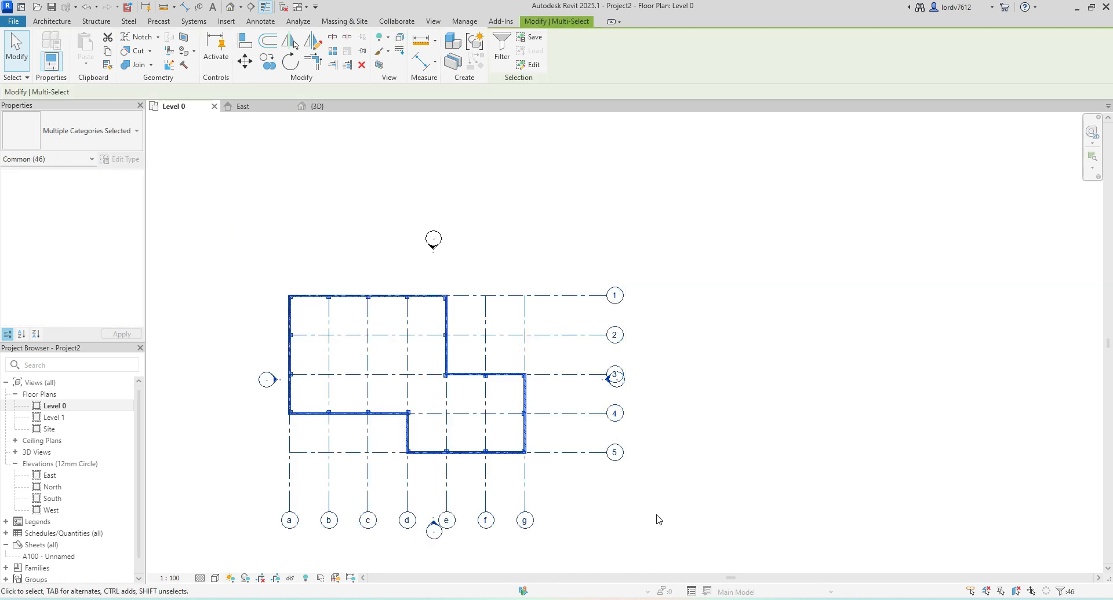
{"action": "left_click", "coordinate": [499, 46]}
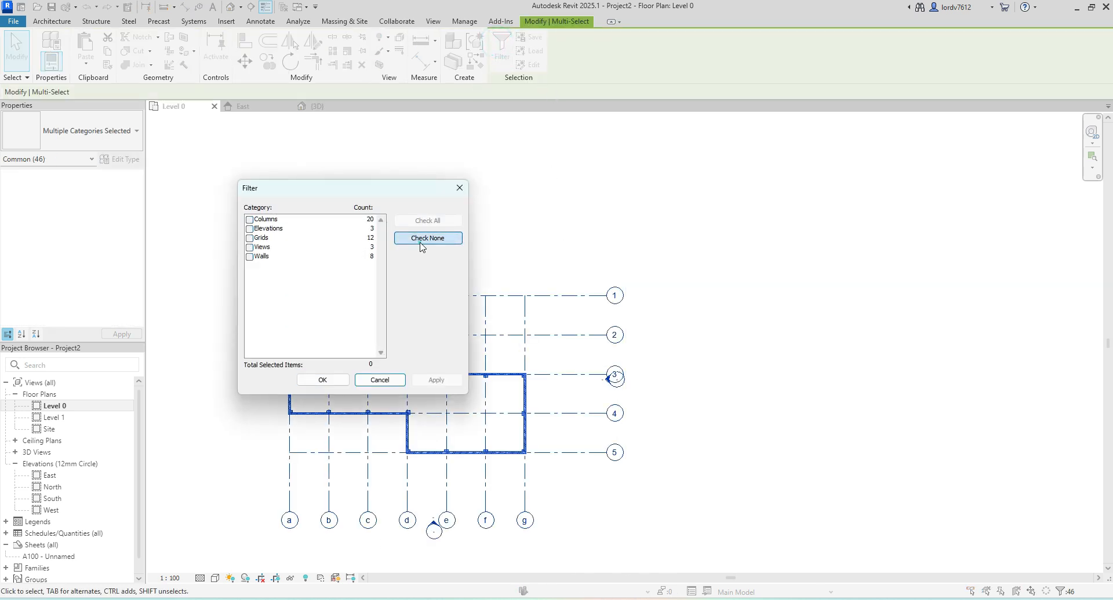
{"action": "left_click", "coordinate": [250, 220]}
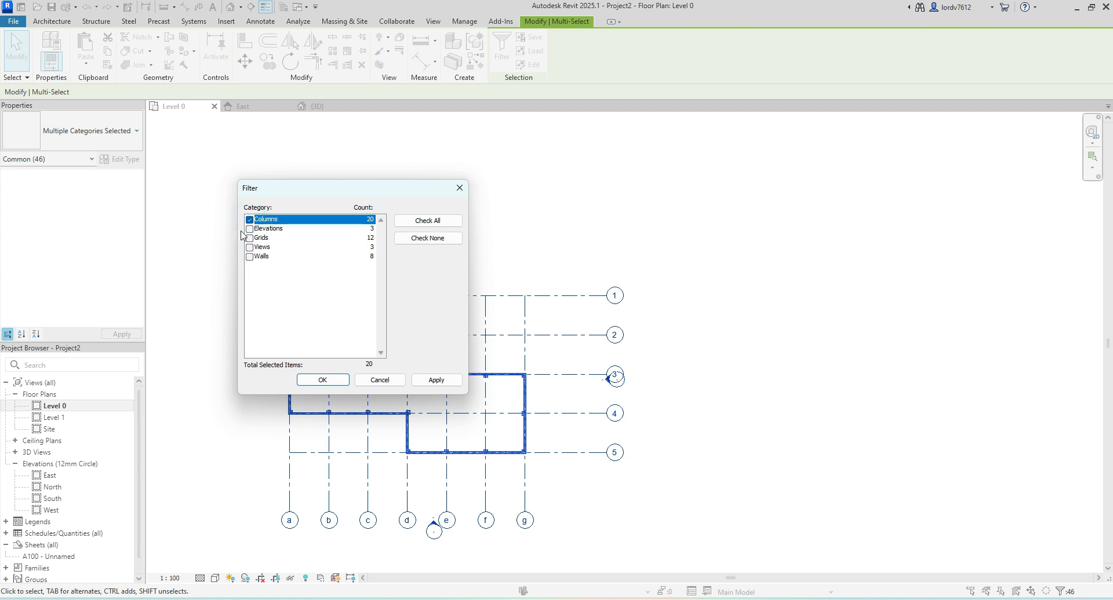
{"action": "left_click", "coordinate": [437, 380]}
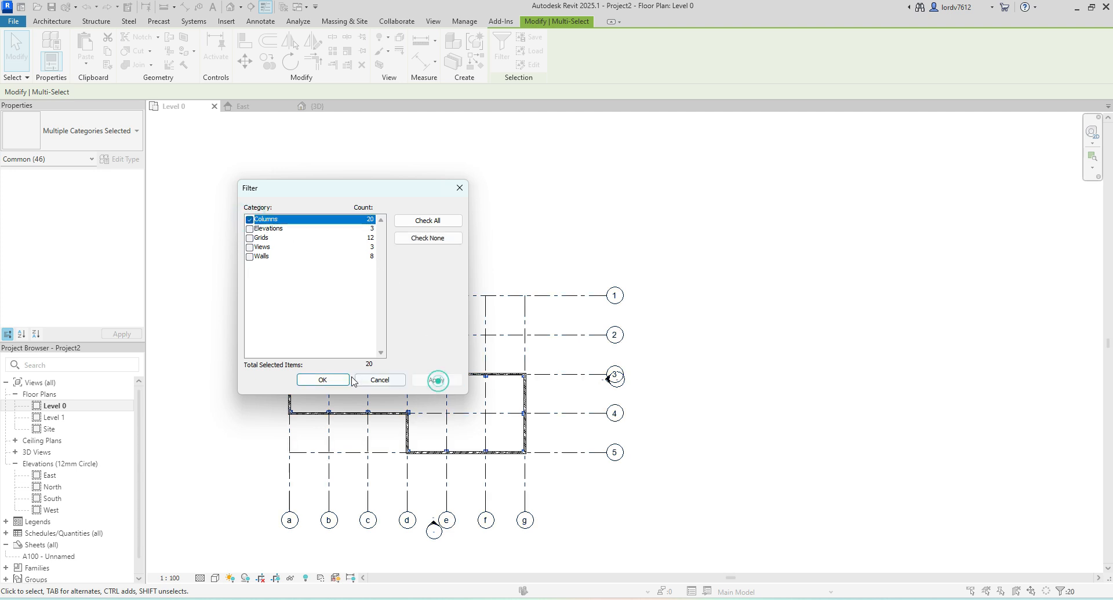
{"action": "left_click", "coordinate": [318, 381]}
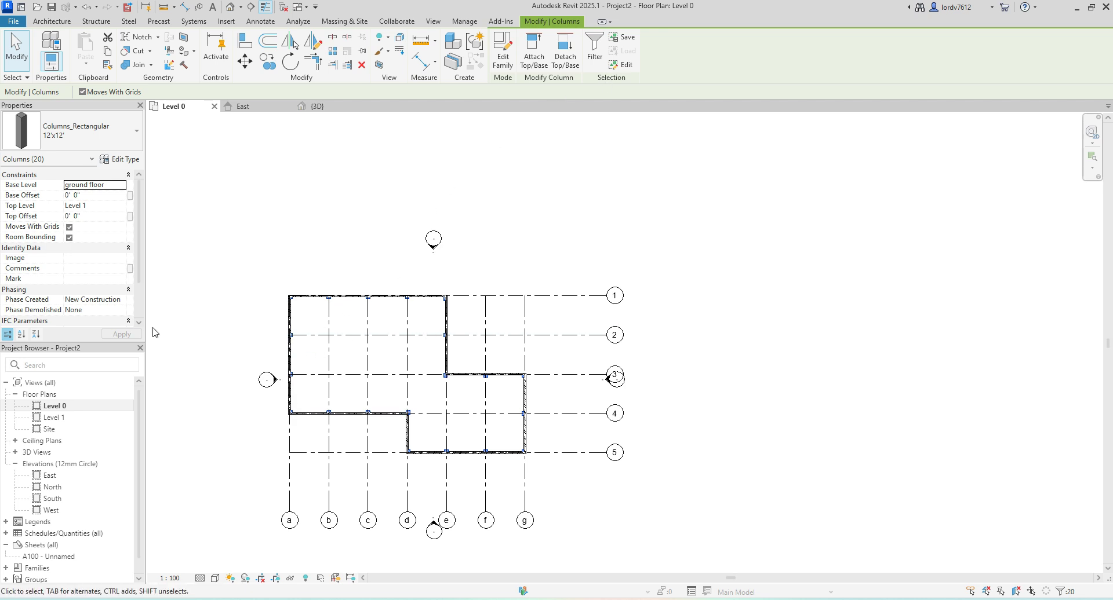
{"action": "left_click", "coordinate": [107, 197]}
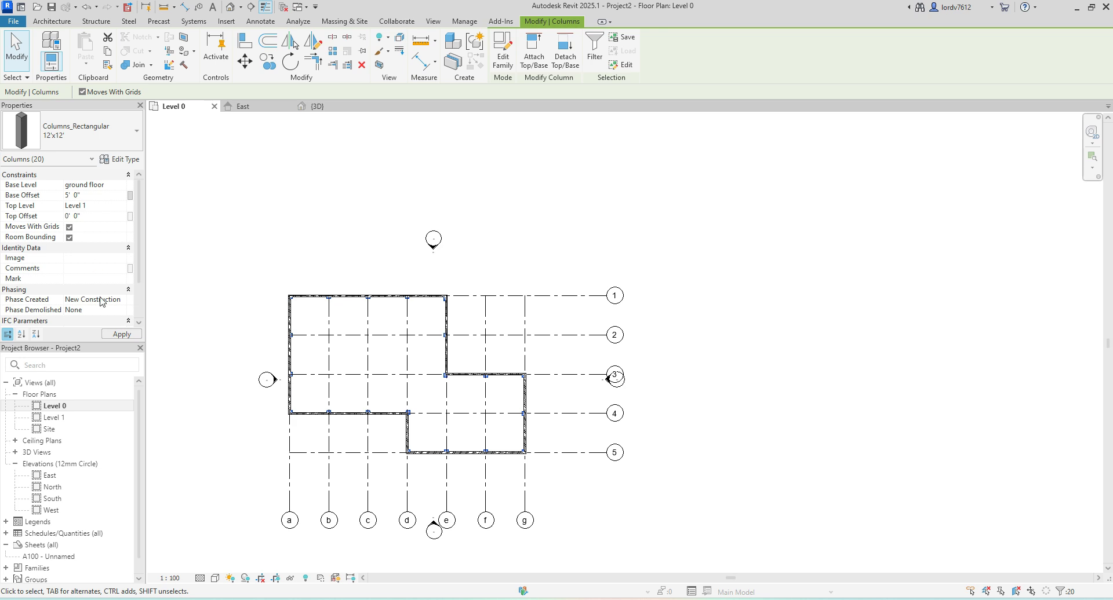
{"action": "left_click", "coordinate": [121, 332]}
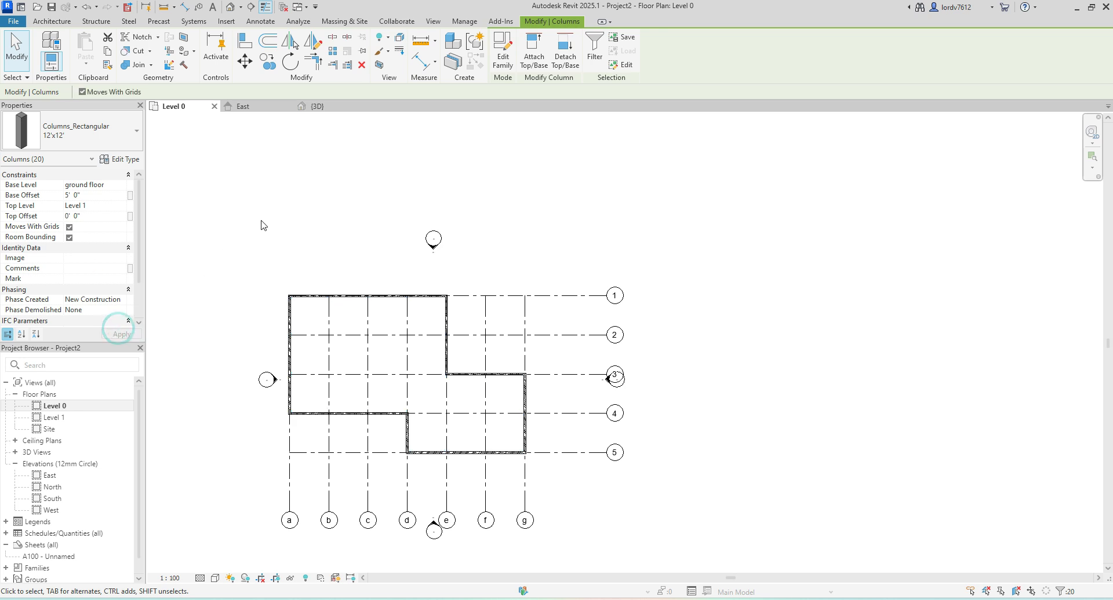
Step: Examine the raised column bases along the walls from different angles in the 3D view
{"action": "left_click", "coordinate": [232, 10]}
{"action": "mouse_move", "coordinate": [537, 323]}
{"action": "middle_mouse_down", "text": "shift"}
{"action": "mouse_move", "coordinate": [405, 338]}
{"action": "mouse_move", "coordinate": [379, 108]}
{"action": "mouse_move", "coordinate": [514, 230]}
{"action": "mouse_move", "coordinate": [405, 351]}
{"action": "mouse_move", "coordinate": [520, 328]}
{"action": "mouse_move", "coordinate": [434, 400]}
{"action": "mouse_move", "coordinate": [439, 425]}
{"action": "mouse_move", "coordinate": [390, 419]}
{"action": "middle_mouse_up", "text": "shift"}
{"action": "scroll", "coordinate": [542, 259], "scroll_direction": "up", "scroll_amount": 3}
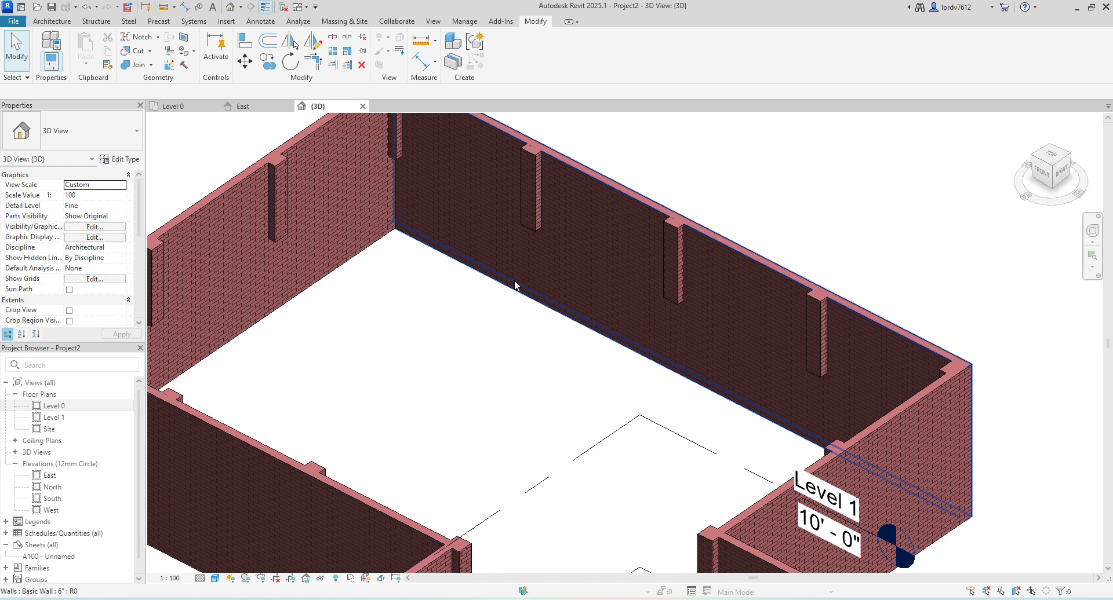
{"action": "middle_click_drag", "start_coordinate": [501, 270], "coordinate": [477, 372]}
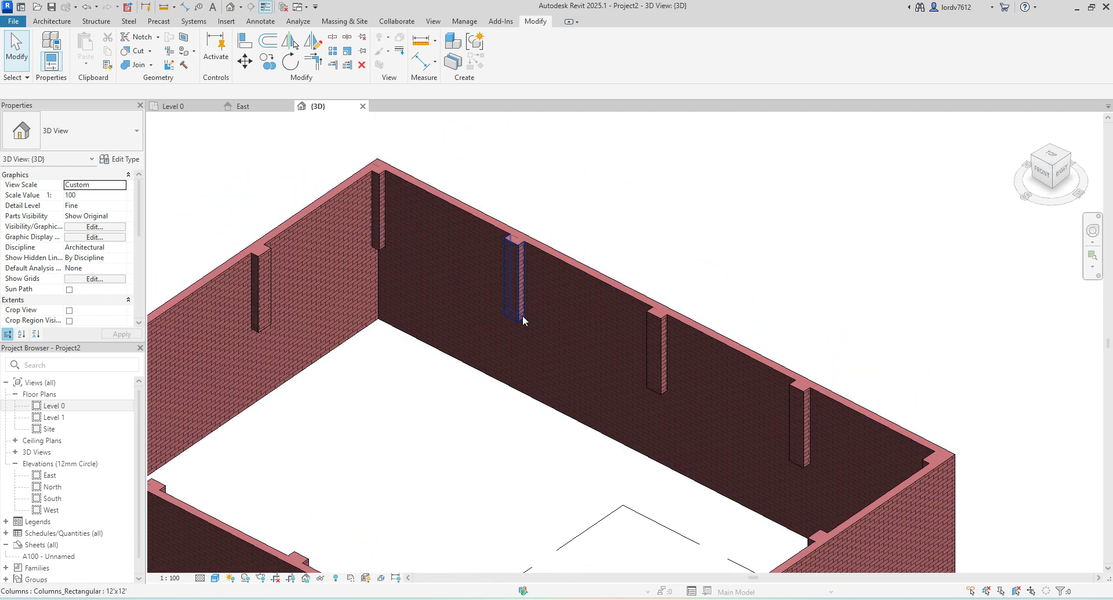
{"action": "scroll", "coordinate": [367, 368], "scroll_direction": "down", "scroll_amount": 2}
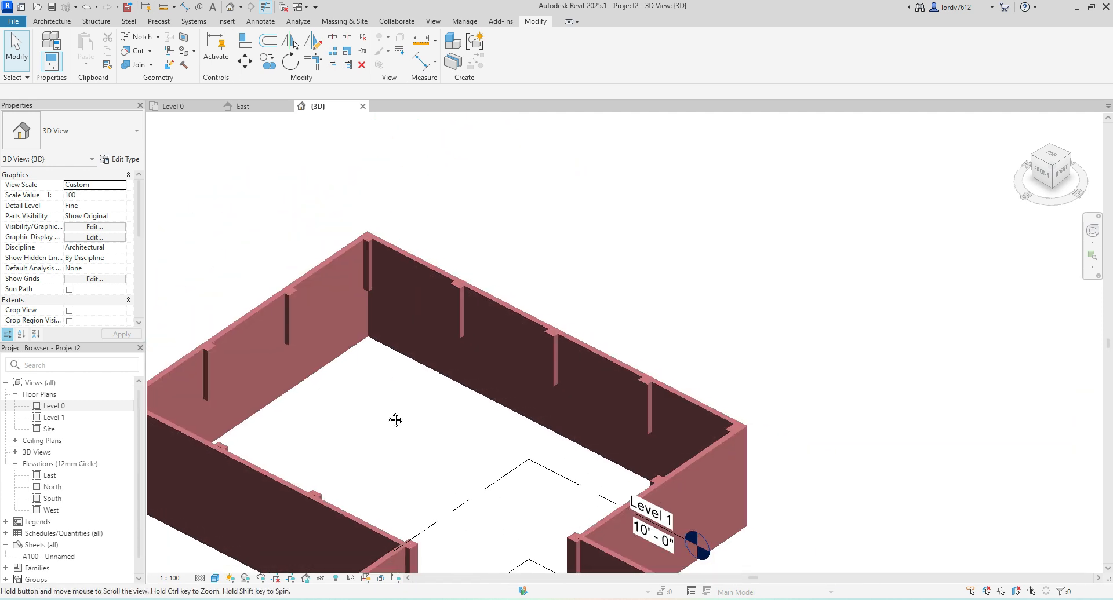
{"action": "mouse_move", "coordinate": [430, 415]}
{"action": "middle_mouse_down", "text": "shift"}
{"action": "mouse_move", "coordinate": [343, 397]}
{"action": "mouse_move", "coordinate": [340, 261]}
{"action": "mouse_move", "coordinate": [342, 385]}
{"action": "mouse_move", "coordinate": [566, 449]}
{"action": "mouse_move", "coordinate": [592, 479]}
{"action": "middle_mouse_up", "text": "shift"}
Step: Inspect individual offset columns on the building's rear wall up close in the 3D view
{"action": "scroll", "coordinate": [551, 472], "scroll_direction": "up", "scroll_amount": 3}
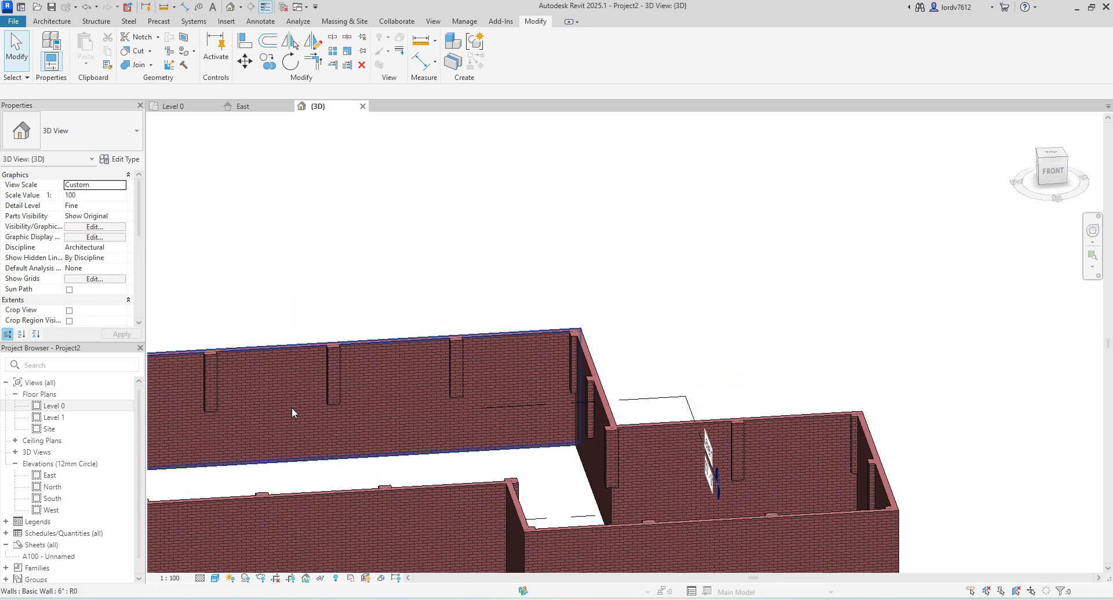
{"action": "scroll", "coordinate": [363, 398], "scroll_direction": "up", "scroll_amount": 2}
{"action": "scroll", "coordinate": [363, 398], "scroll_direction": "up", "scroll_amount": 2}
{"action": "middle_click_drag", "start_coordinate": [364, 393], "coordinate": [341, 449]}
{"action": "left_click", "coordinate": [349, 398]}
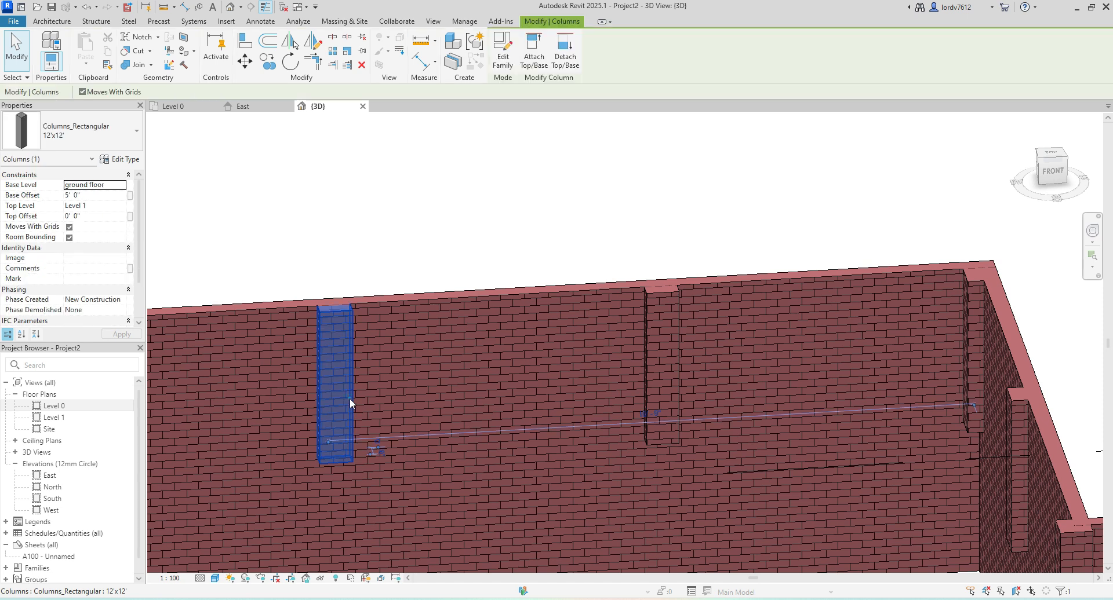
{"action": "scroll", "coordinate": [363, 414], "scroll_direction": "down", "scroll_amount": 3}
{"action": "left_click", "coordinate": [373, 278]}
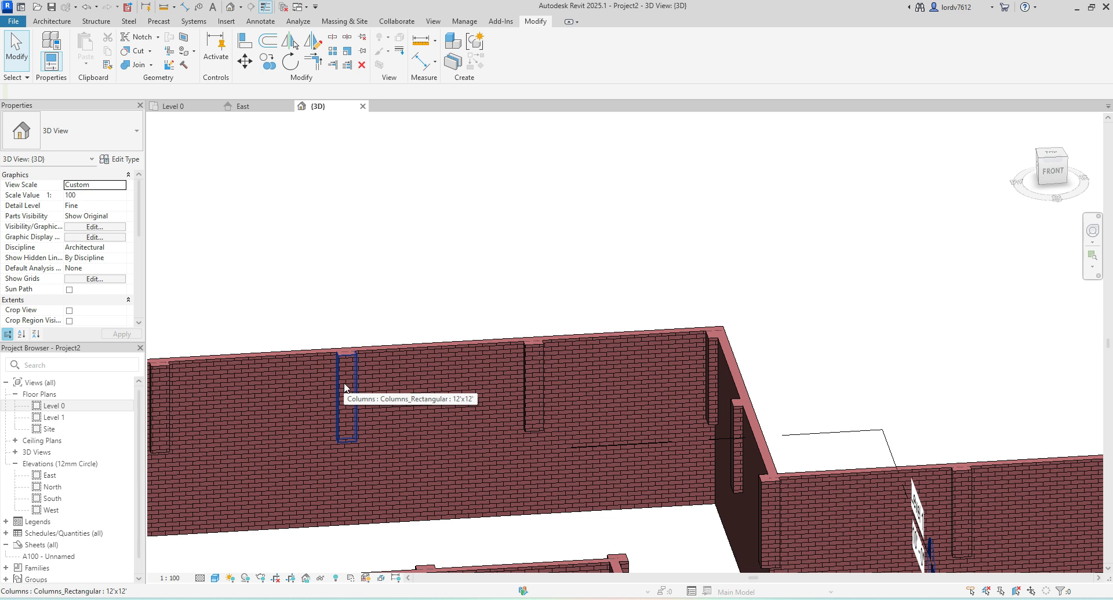
{"action": "left_click", "coordinate": [342, 353]}
{"action": "scroll", "coordinate": [350, 242], "scroll_direction": "down", "scroll_amount": 3}
{"action": "middle_click_drag", "start_coordinate": [350, 242], "coordinate": [412, 238]}
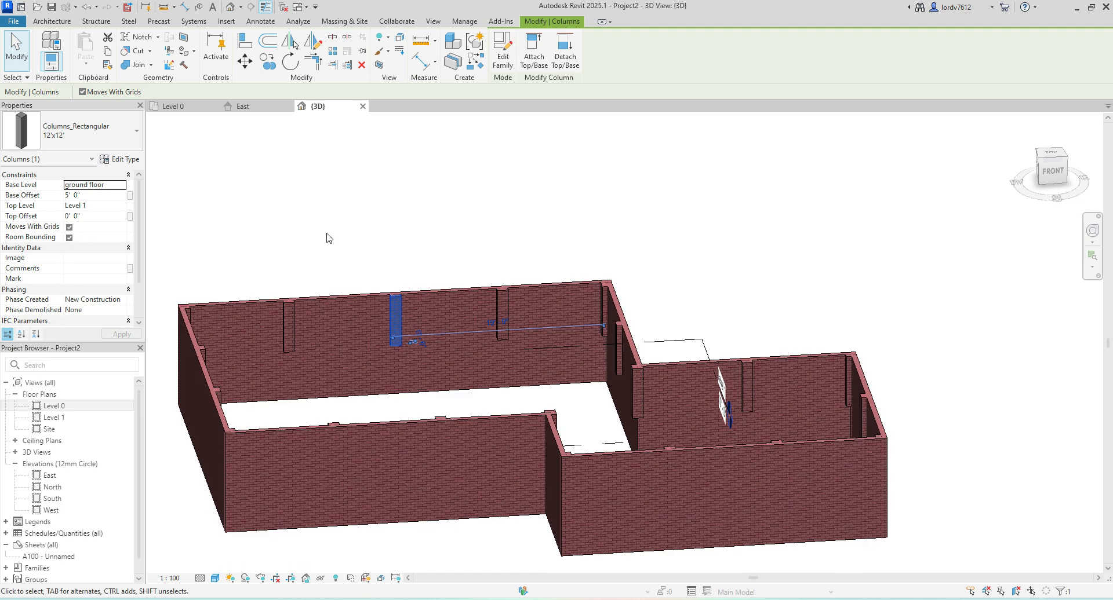
Step: Check how the raised columns are represented along the walls in the Level 0 floor plan
{"action": "double_click", "coordinate": [74, 406]}
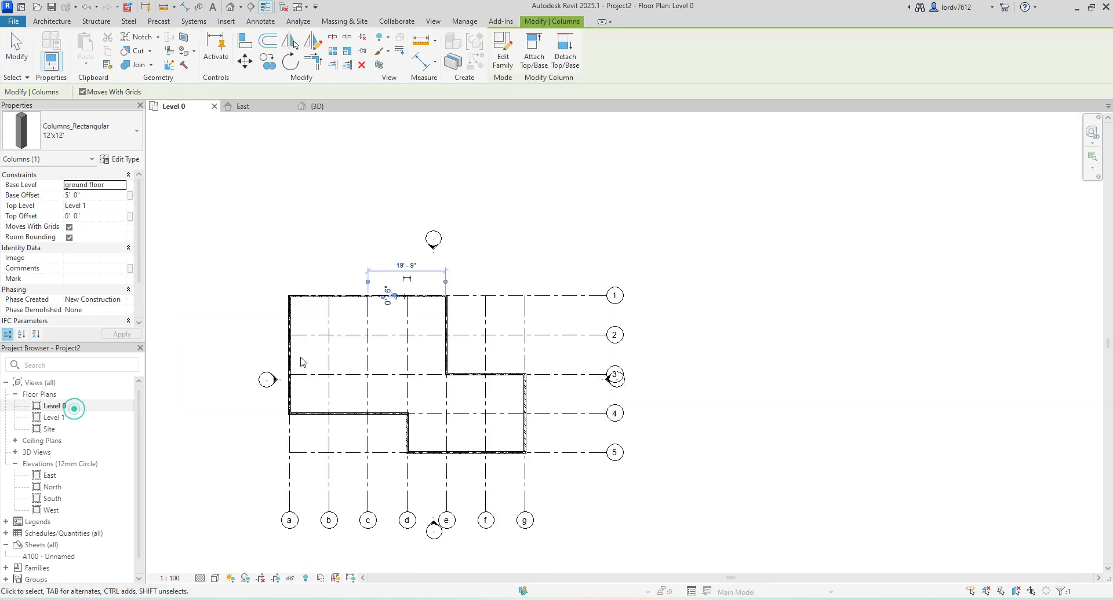
{"action": "scroll", "coordinate": [384, 277], "scroll_direction": "up", "scroll_amount": 5}
{"action": "left_click", "coordinate": [376, 261]}
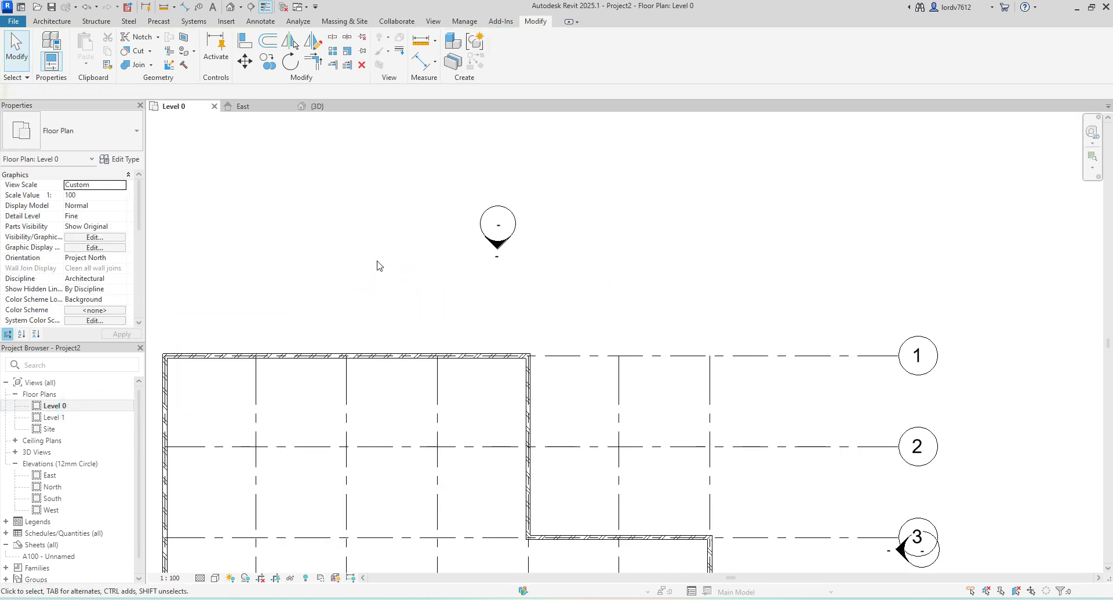
{"action": "middle_click_drag", "start_coordinate": [325, 394], "coordinate": [360, 276]}
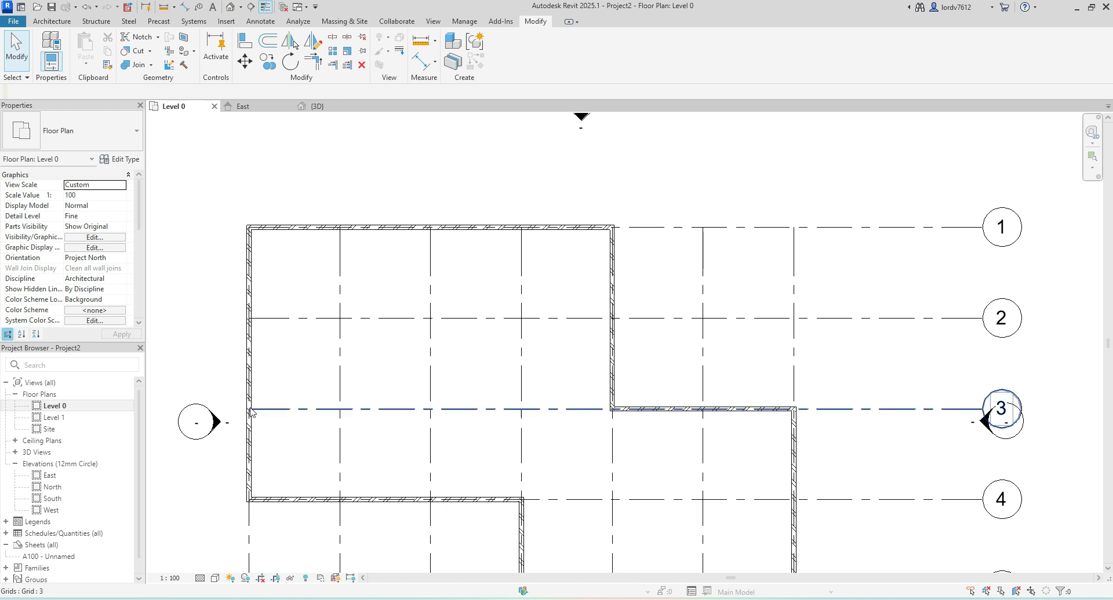
Step: Select all instances of the 12'x12' column from the 3D view and set their base offset to -5' 0"
{"action": "left_click", "coordinate": [232, 8]}
{"action": "left_click", "coordinate": [287, 317]}
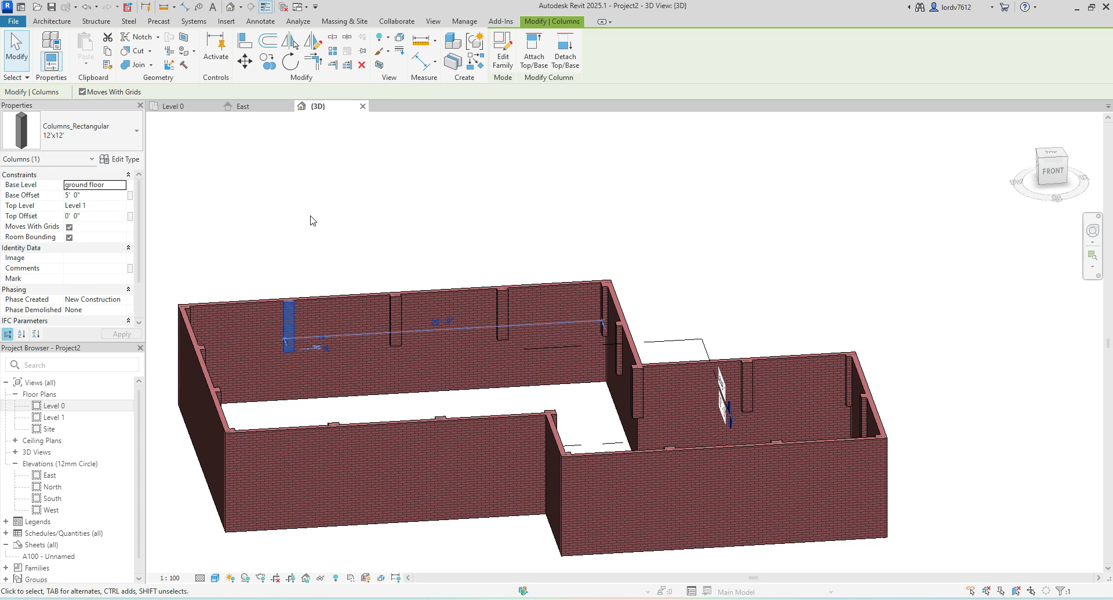
{"action": "key", "text": "a"}
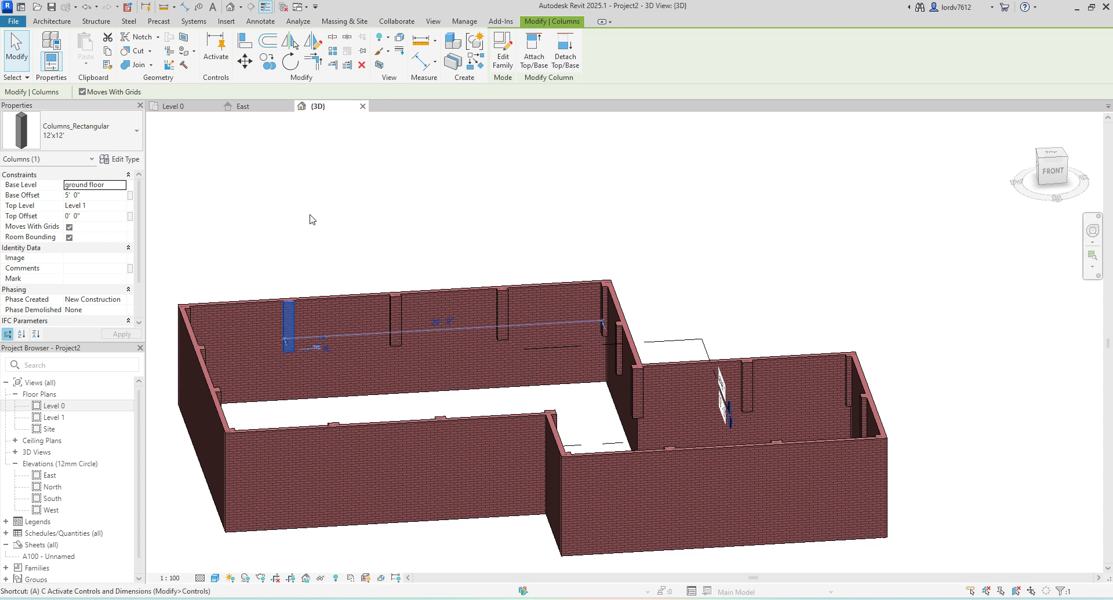
{"action": "left_click", "coordinate": [336, 197]}
{"action": "left_click", "coordinate": [294, 315]}
{"action": "key", "text": "s"}
{"action": "key", "text": "a"}
{"action": "scroll", "coordinate": [359, 277], "scroll_direction": "down", "scroll_amount": 2}
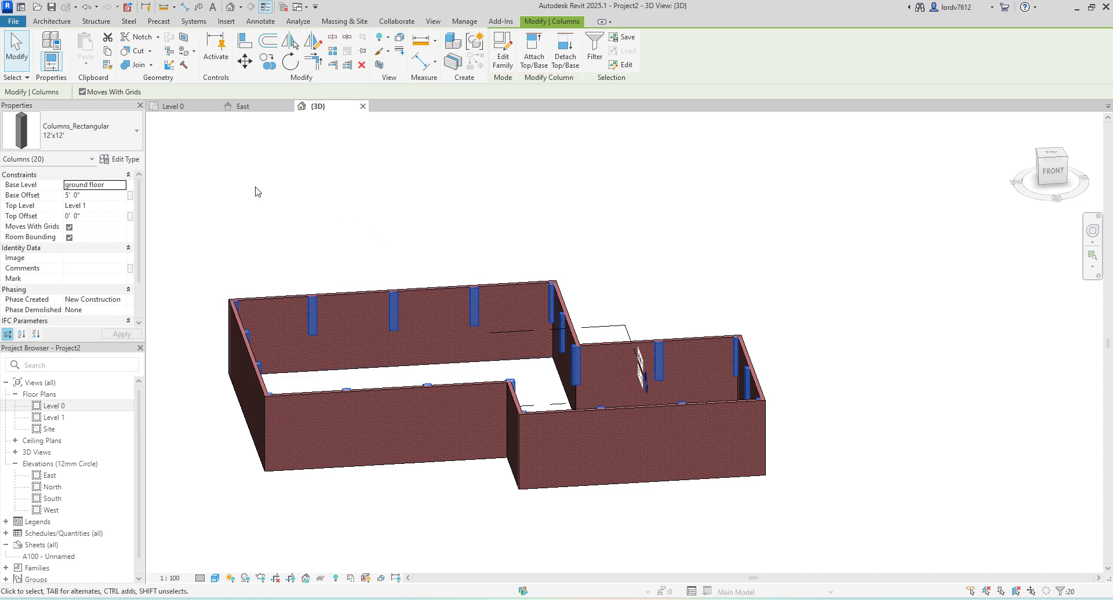
{"action": "mouse_move", "coordinate": [328, 221]}
{"action": "middle_mouse_down", "text": "shift"}
{"action": "mouse_move", "coordinate": [345, 268]}
{"action": "mouse_move", "coordinate": [323, 340]}
{"action": "mouse_move", "coordinate": [171, 298]}
{"action": "middle_mouse_up", "text": "shift"}
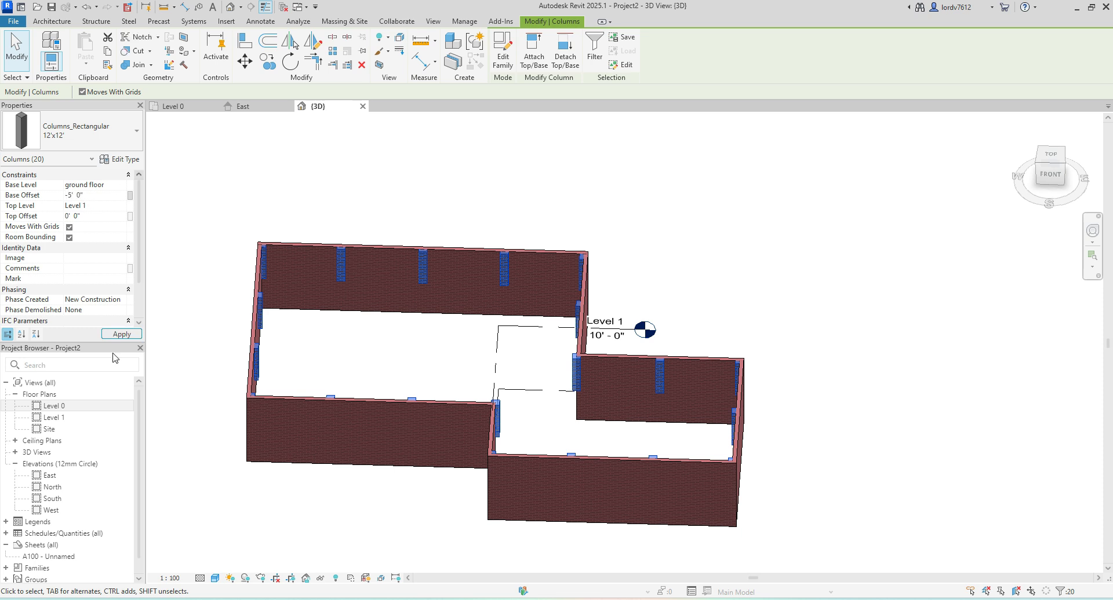
{"action": "left_click", "coordinate": [226, 271]}
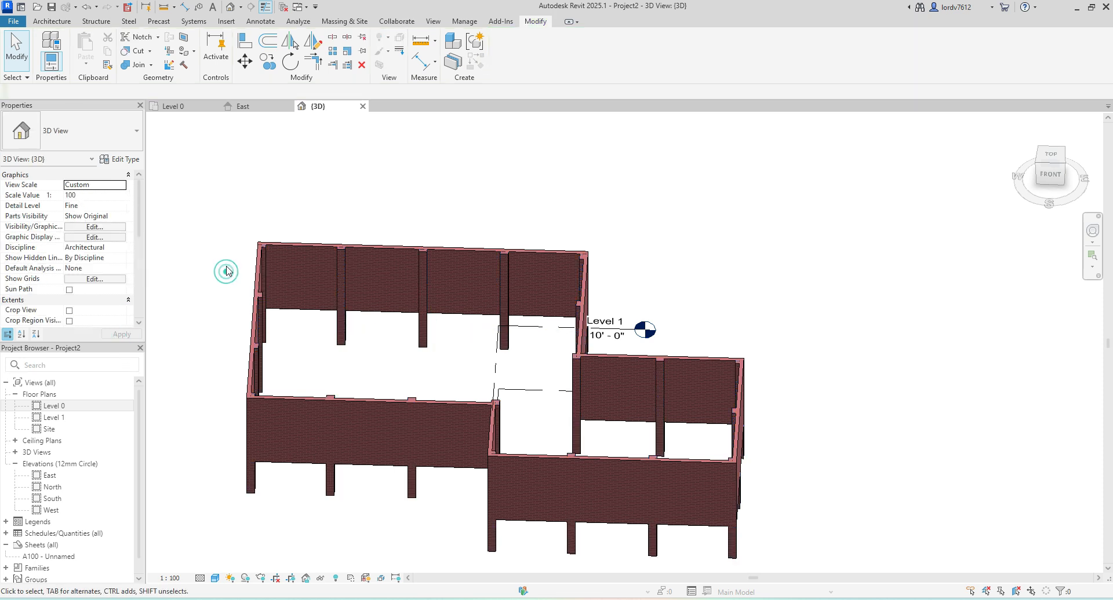
Step: Select all the columns extending below the walls in the 3D view and set their base offset to 0' 0"
{"action": "middle_click_drag", "start_coordinate": [288, 409], "coordinate": [154, 416], "text": "shift"}
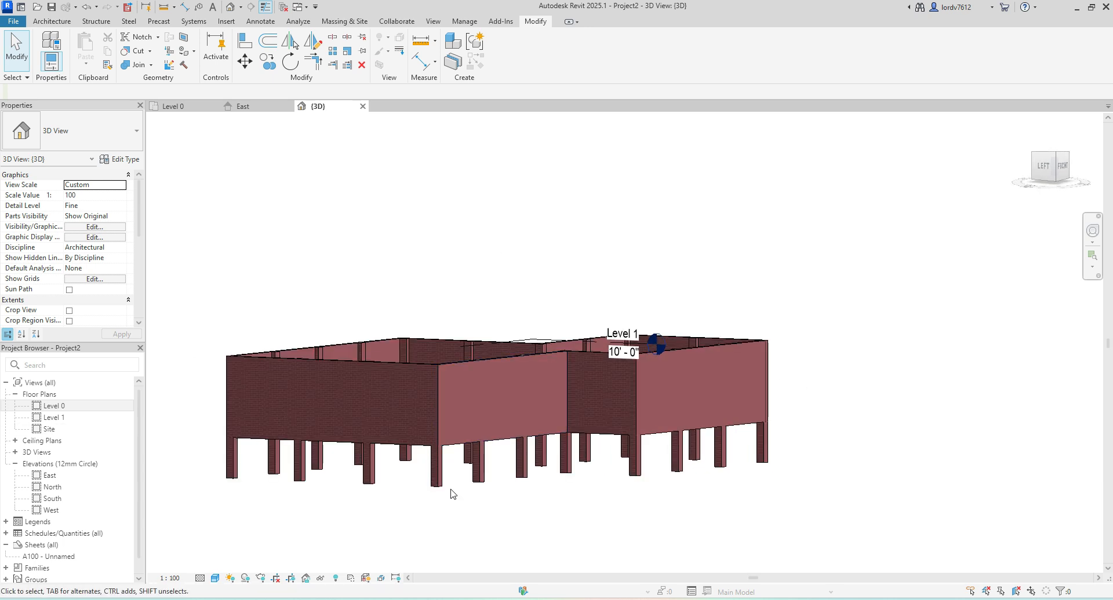
{"action": "middle_click_drag", "start_coordinate": [516, 428], "coordinate": [351, 521], "text": "shift"}
{"action": "left_click", "coordinate": [338, 482]}
{"action": "key", "text": "s"}
{"action": "key", "text": "a"}
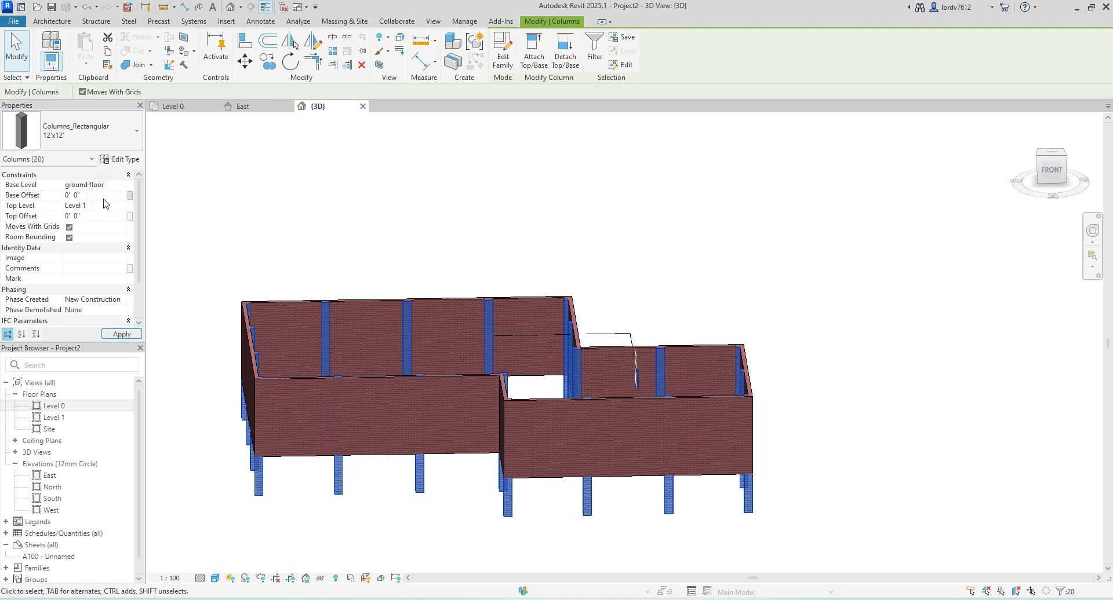
{"action": "key", "text": "Delete"}
{"action": "left_click", "coordinate": [409, 269]}
Step: Examine the building in the 3D view and compare the constraint properties of a wall and a column
{"action": "middle_click_drag", "start_coordinate": [394, 269], "coordinate": [465, 295], "text": "shift"}
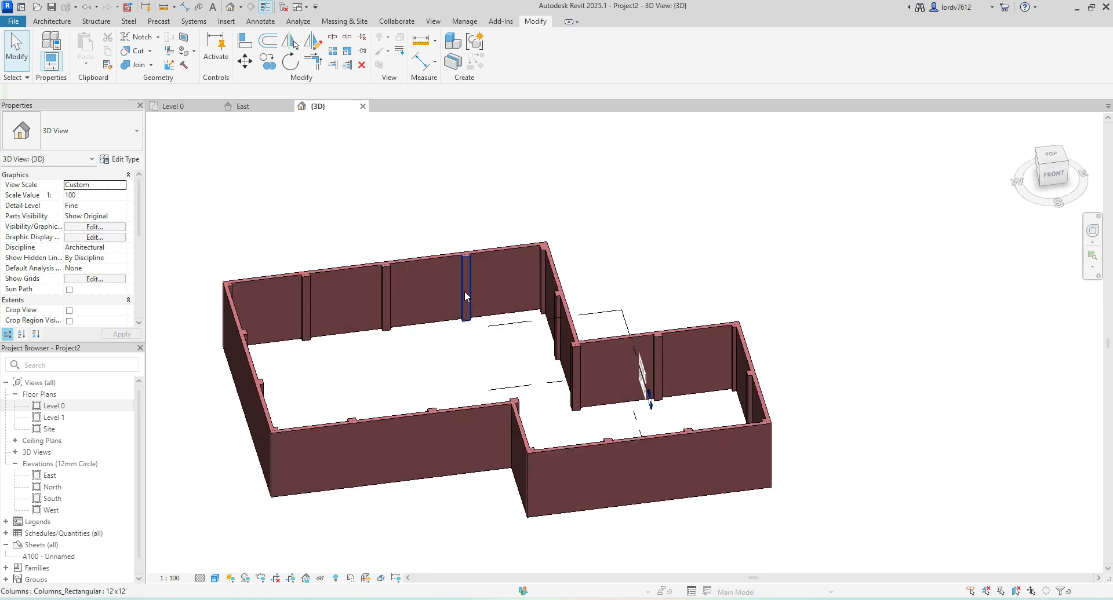
{"action": "middle_click_drag", "start_coordinate": [423, 342], "coordinate": [532, 324], "text": "shift"}
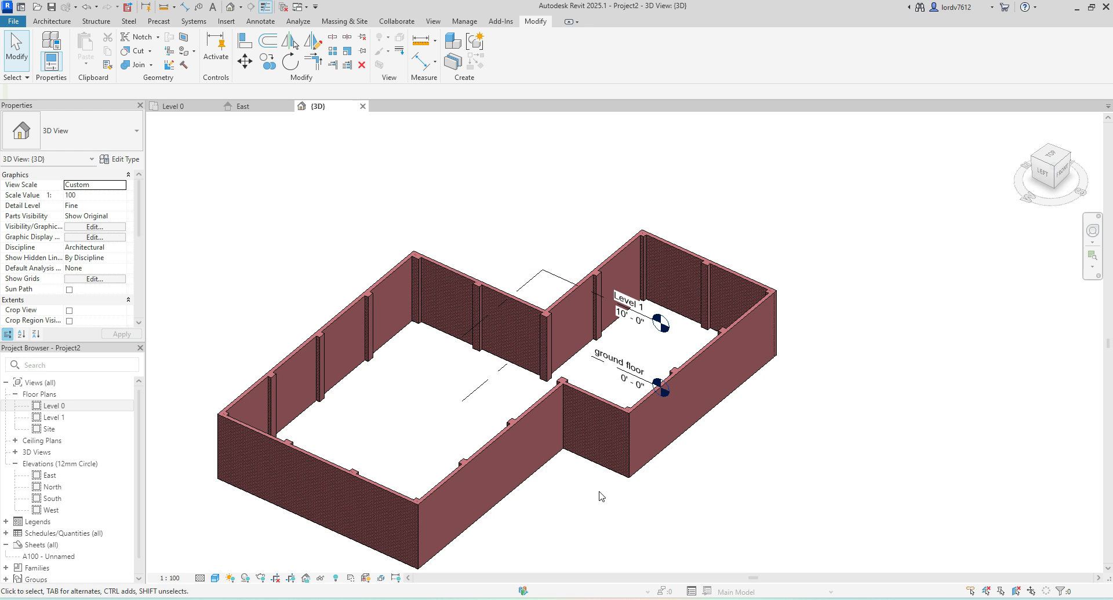
{"action": "left_click", "coordinate": [357, 311]}
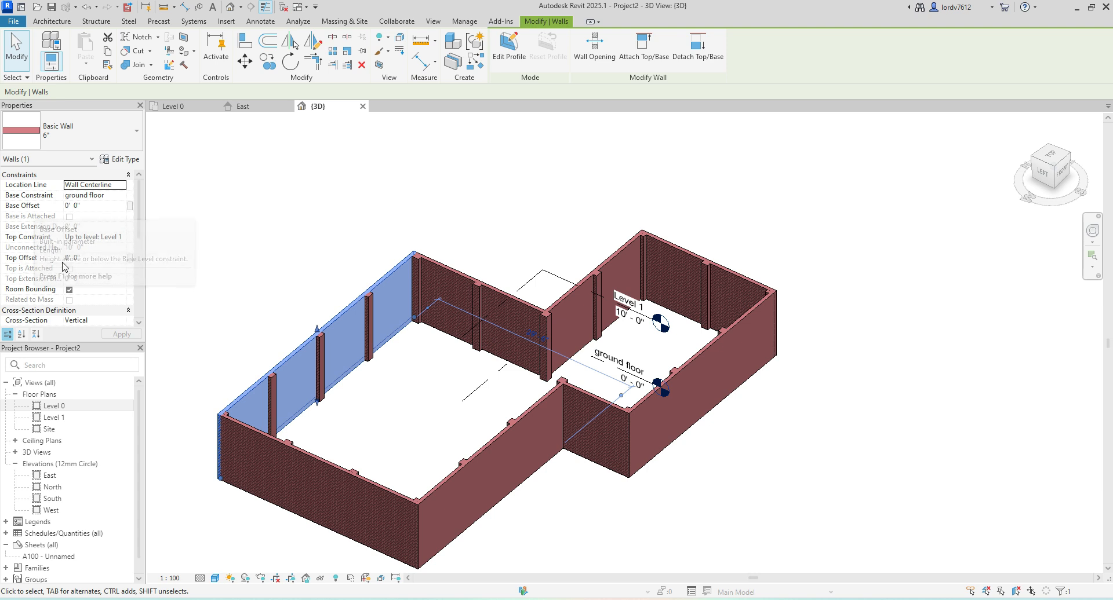
{"action": "left_click", "coordinate": [230, 255]}
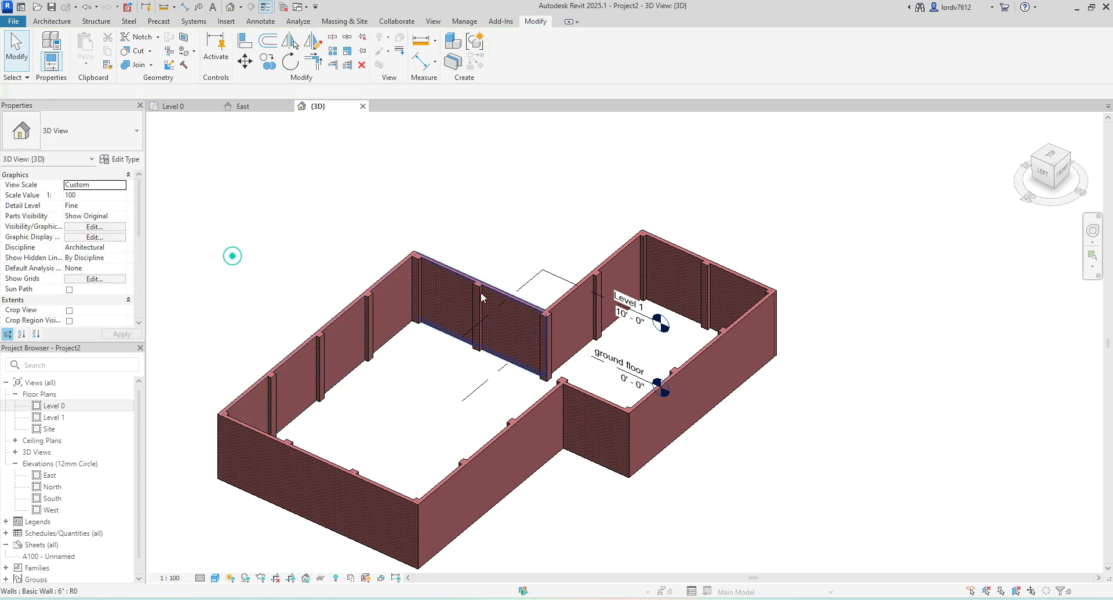
{"action": "scroll", "coordinate": [368, 305], "scroll_direction": "up", "scroll_amount": 3}
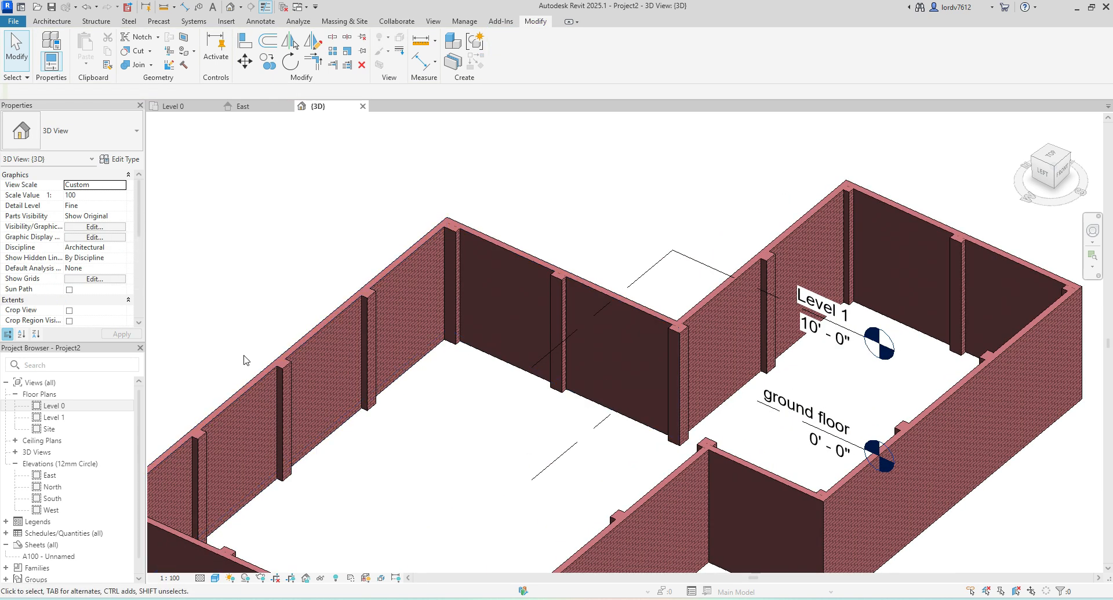
{"action": "left_click", "coordinate": [368, 337]}
{"action": "left_click", "coordinate": [230, 244]}
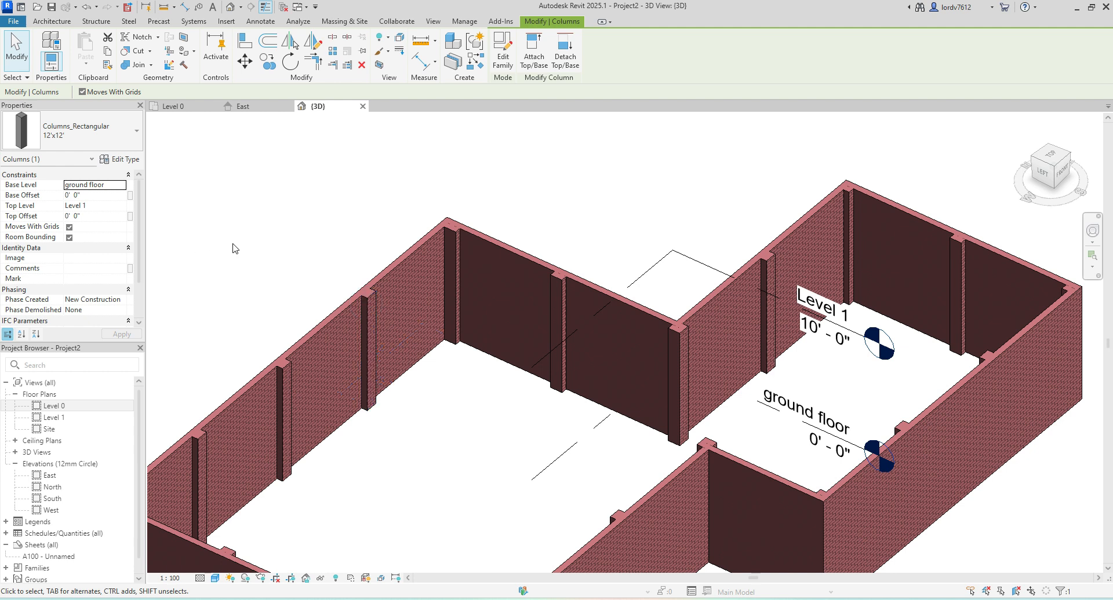
Step: From a column in the Level 0 floor plan, set the 12'x12' column type's material to Softwood, Lumber
{"action": "double_click", "coordinate": [68, 404]}
{"action": "scroll", "coordinate": [306, 385], "scroll_direction": "down", "scroll_amount": 1}
{"action": "scroll", "coordinate": [281, 397], "scroll_direction": "up", "scroll_amount": 6}
{"action": "left_click", "coordinate": [257, 394]}
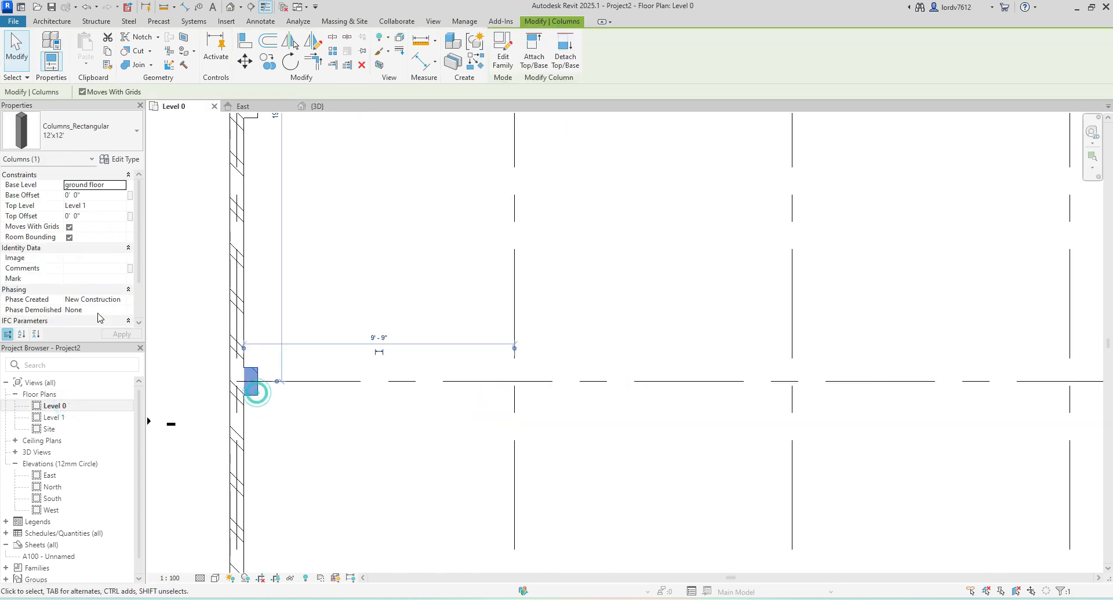
{"action": "left_click", "coordinate": [120, 160]}
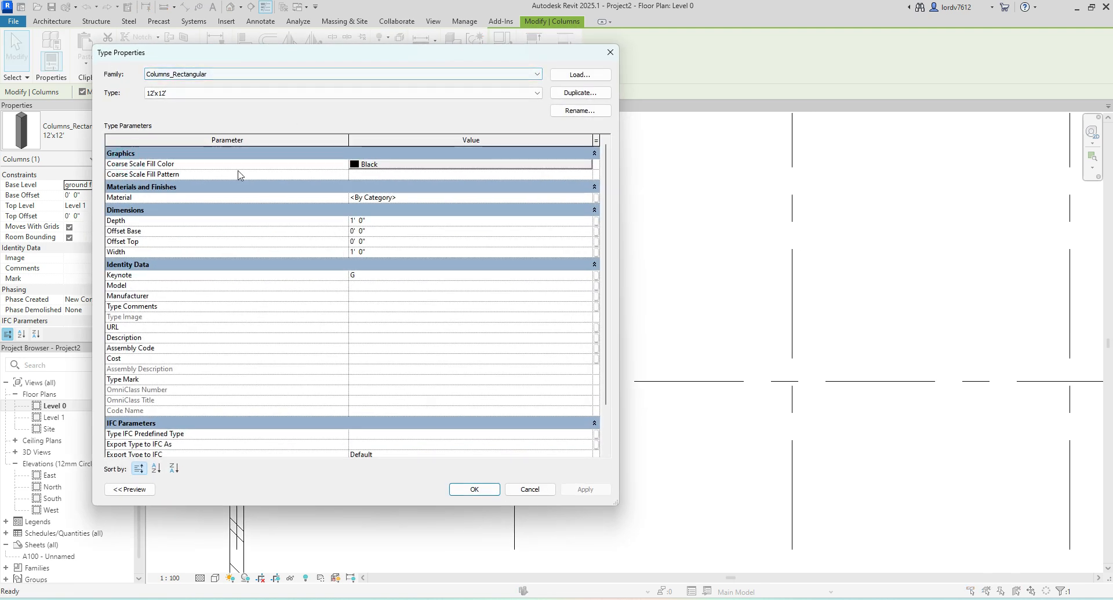
{"action": "left_click", "coordinate": [371, 199]}
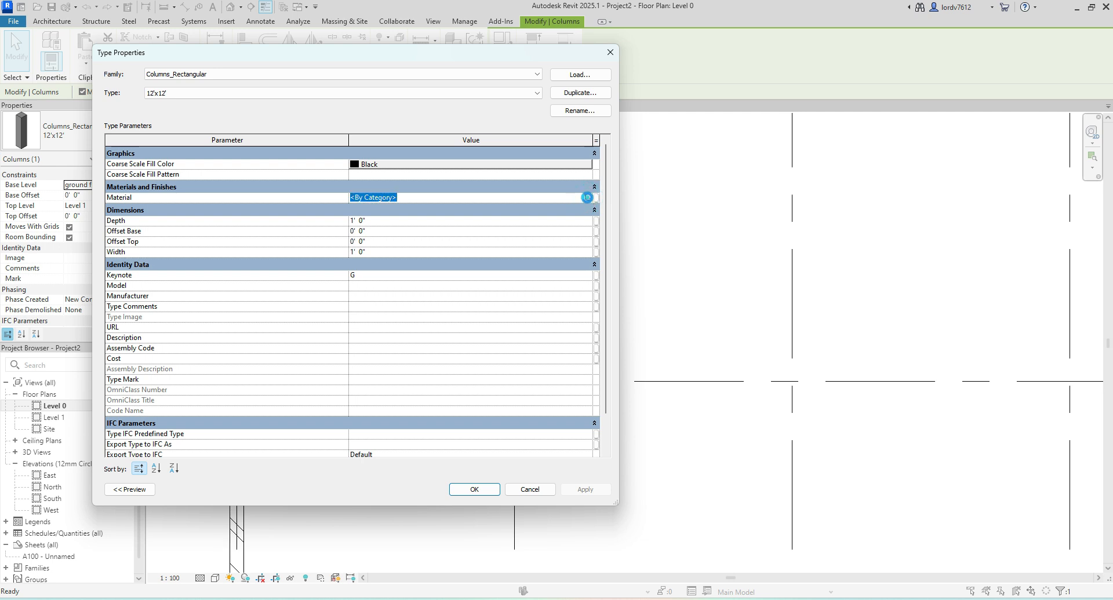
{"action": "left_click", "coordinate": [588, 198]}
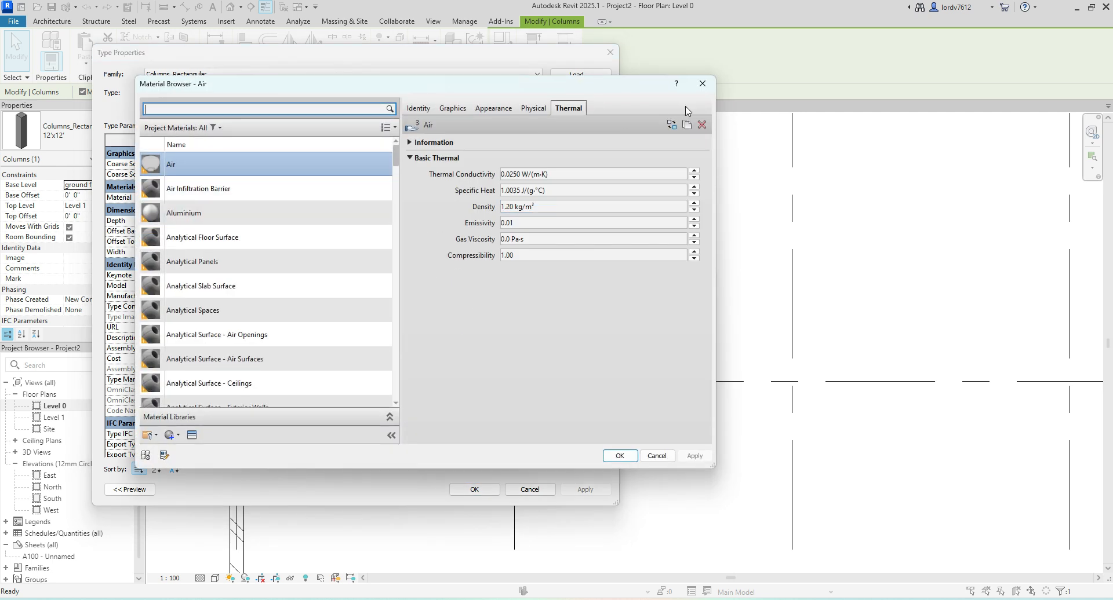
{"action": "left_click", "coordinate": [704, 83]}
{"action": "left_click", "coordinate": [587, 197]}
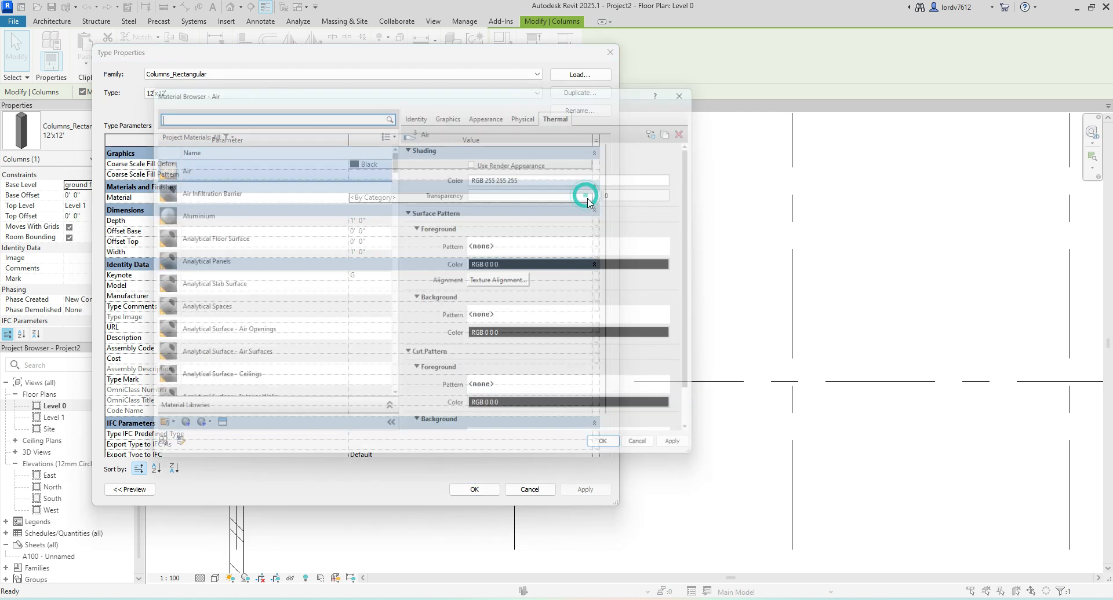
{"action": "scroll", "coordinate": [222, 255], "scroll_direction": "down", "scroll_amount": 8}
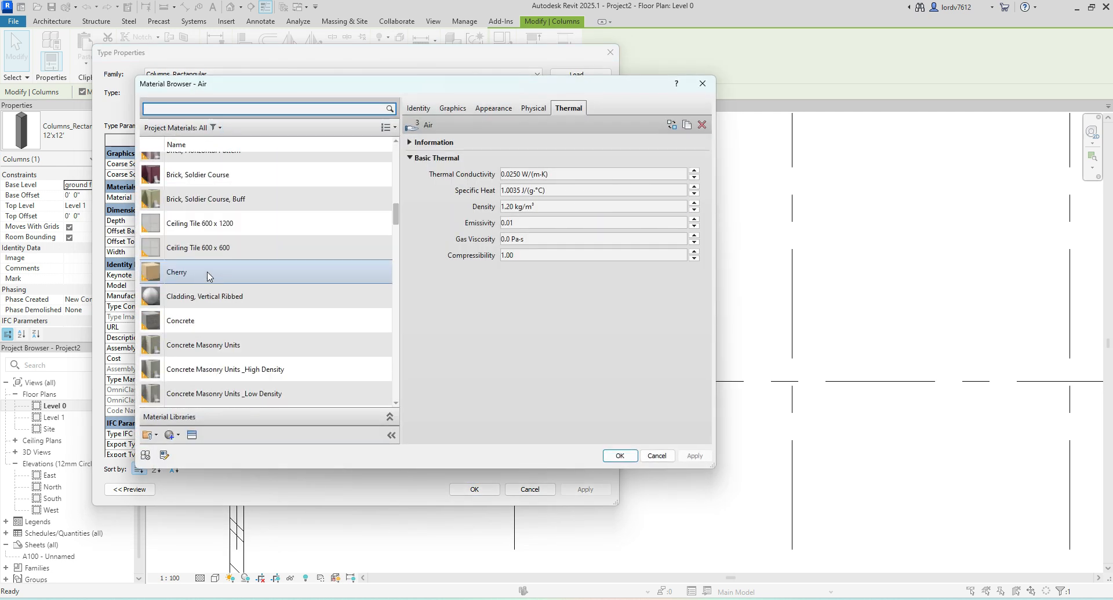
{"action": "scroll", "coordinate": [207, 276], "scroll_direction": "down", "scroll_amount": 5}
{"action": "scroll", "coordinate": [200, 288], "scroll_direction": "down", "scroll_amount": 7}
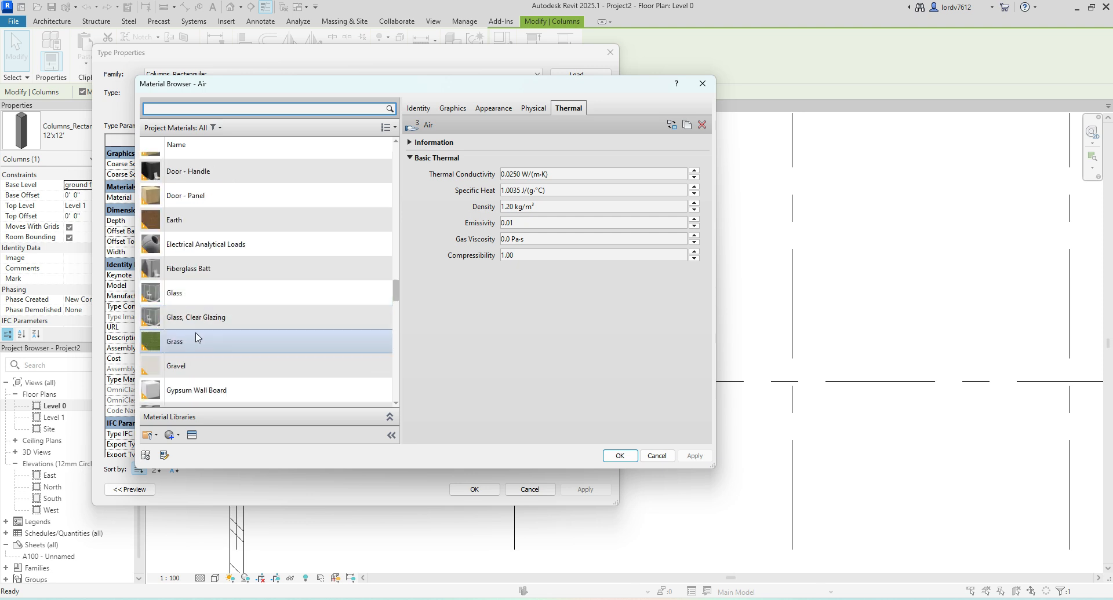
{"action": "scroll", "coordinate": [208, 371], "scroll_direction": "up", "scroll_amount": 3}
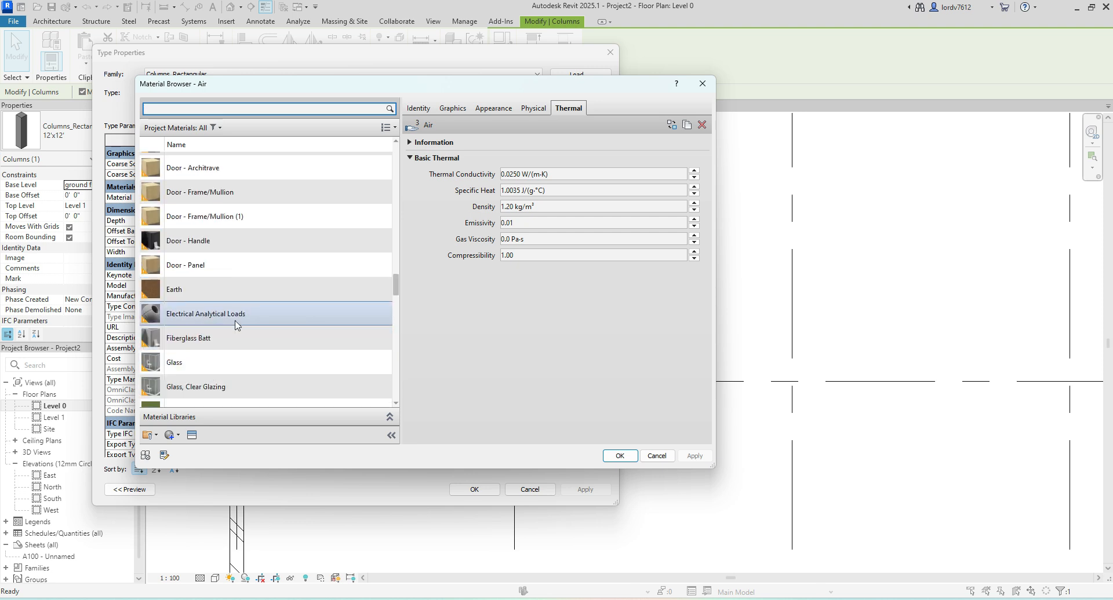
{"action": "scroll", "coordinate": [207, 253], "scroll_direction": "down", "scroll_amount": 10}
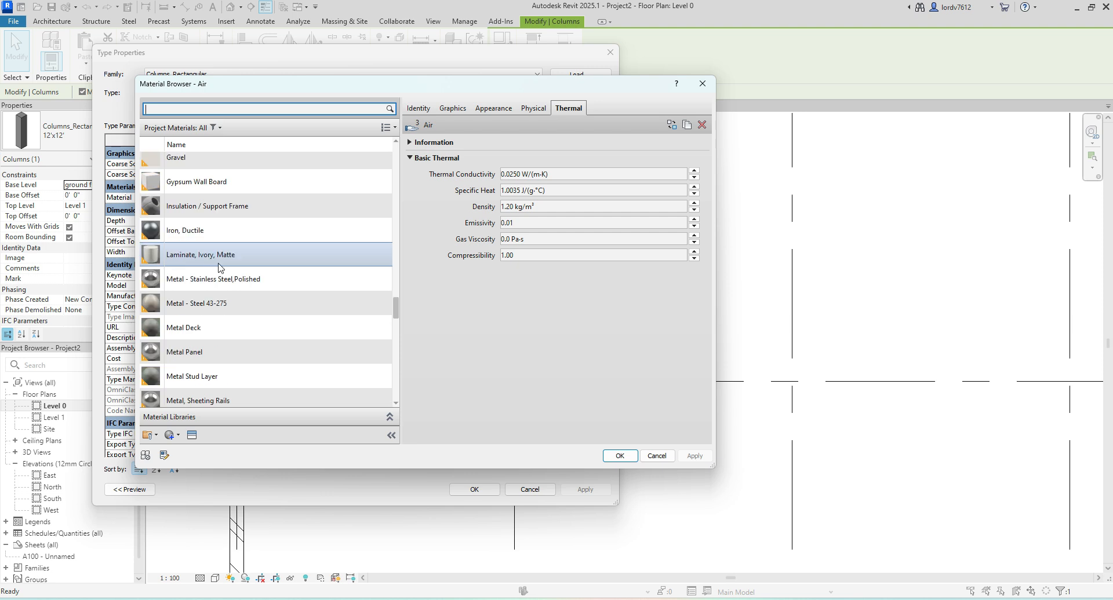
{"action": "scroll", "coordinate": [184, 361], "scroll_direction": "down", "scroll_amount": 4}
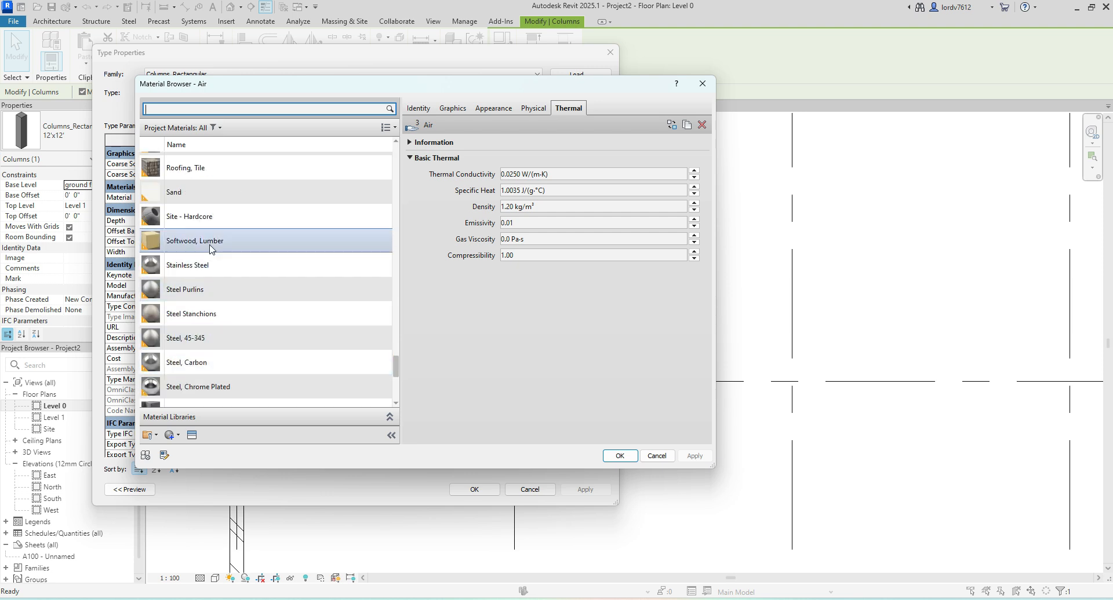
{"action": "left_click", "coordinate": [209, 242]}
{"action": "left_click", "coordinate": [619, 456]}
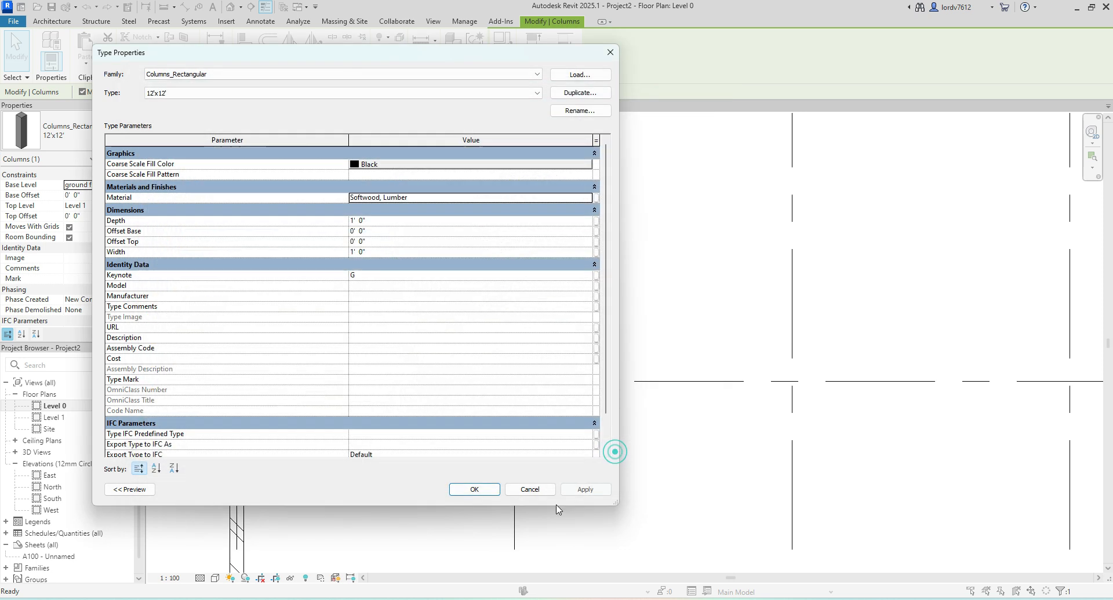
{"action": "left_click", "coordinate": [584, 490]}
{"action": "left_click", "coordinate": [474, 489]}
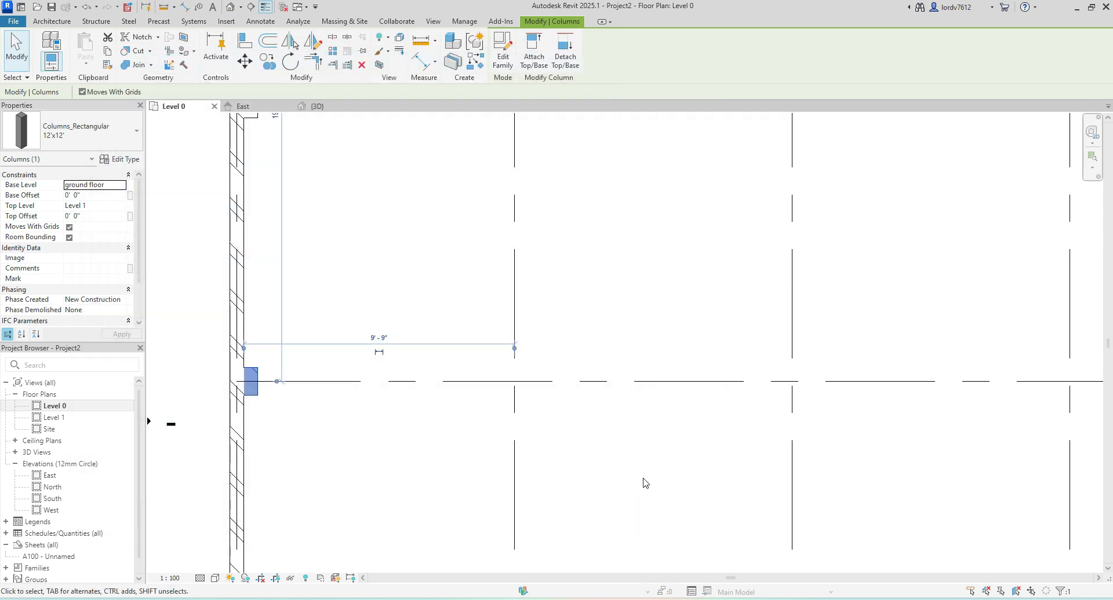
{"action": "left_click", "coordinate": [642, 477]}
Step: Open the 3D view of the building and switch it to the Realistic visual style
{"action": "left_click", "coordinate": [230, 7]}
{"action": "middle_click_drag", "start_coordinate": [371, 325], "coordinate": [166, 409], "text": "shift"}
{"action": "mouse_move", "coordinate": [494, 363]}
{"action": "middle_mouse_down", "text": "shift"}
{"action": "mouse_move", "coordinate": [213, 472]}
{"action": "mouse_move", "coordinate": [144, 462]}
{"action": "mouse_move", "coordinate": [377, 350]}
{"action": "mouse_move", "coordinate": [398, 253]}
{"action": "mouse_move", "coordinate": [407, 440]}
{"action": "mouse_move", "coordinate": [522, 462]}
{"action": "mouse_move", "coordinate": [698, 449]}
{"action": "mouse_move", "coordinate": [453, 361]}
{"action": "middle_mouse_up", "text": "shift"}
{"action": "scroll", "coordinate": [405, 322], "scroll_direction": "up", "scroll_amount": 5}
{"action": "scroll", "coordinate": [748, 464], "scroll_direction": "down", "scroll_amount": 2}
{"action": "scroll", "coordinate": [560, 377], "scroll_direction": "down", "scroll_amount": 1}
{"action": "middle_click_drag", "start_coordinate": [528, 466], "coordinate": [442, 382]}
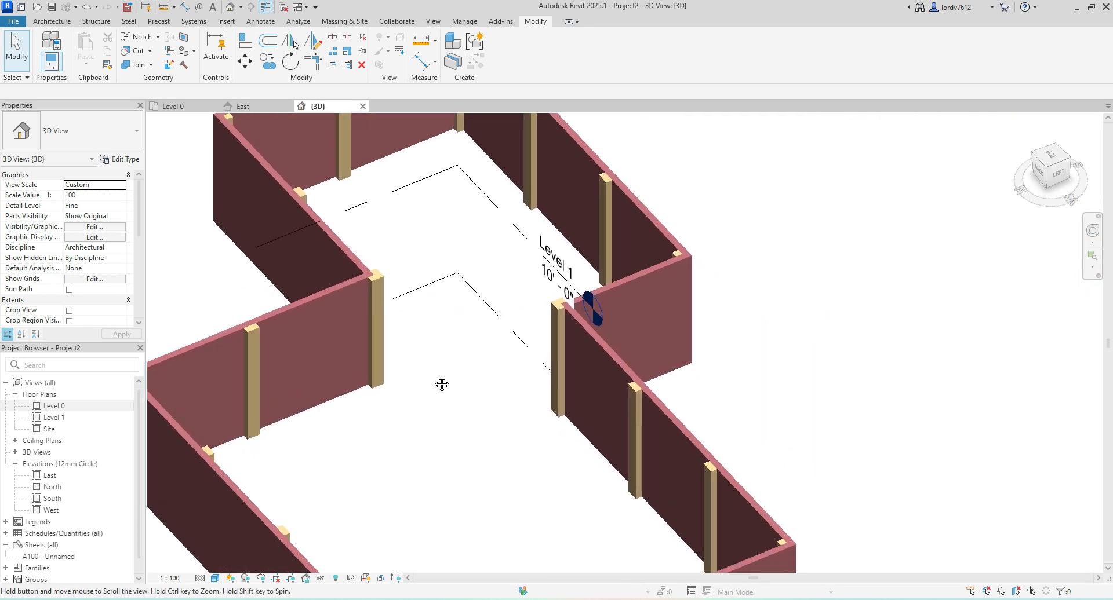
{"action": "left_click", "coordinate": [235, 565]}
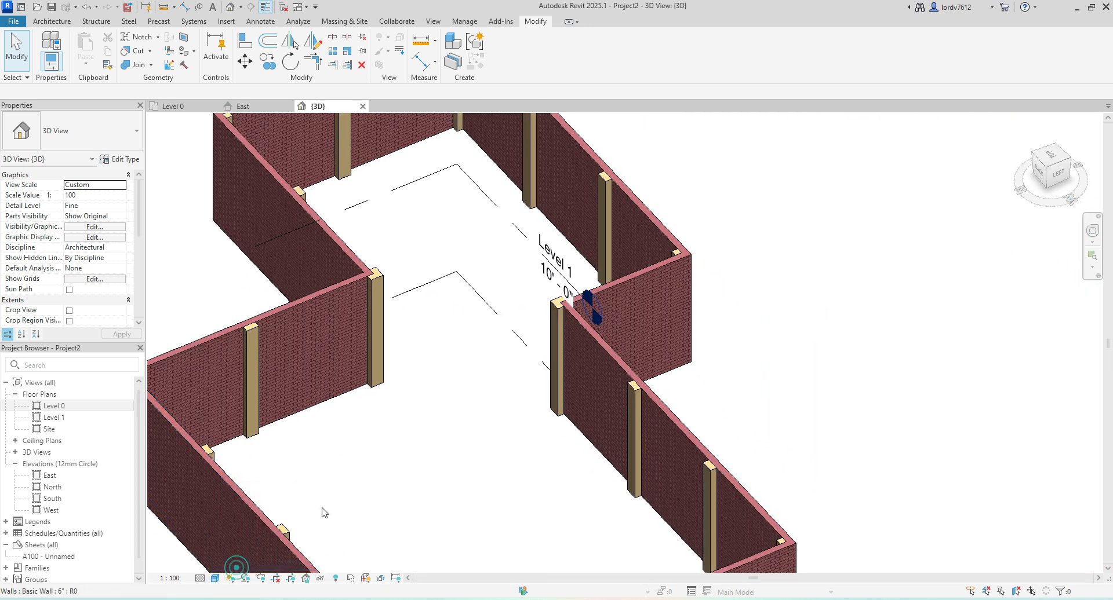
Step: Examine the wood columns and brick walls up close in the 3D view, including where they meet at a corner
{"action": "scroll", "coordinate": [389, 478], "scroll_direction": "down", "scroll_amount": 2}
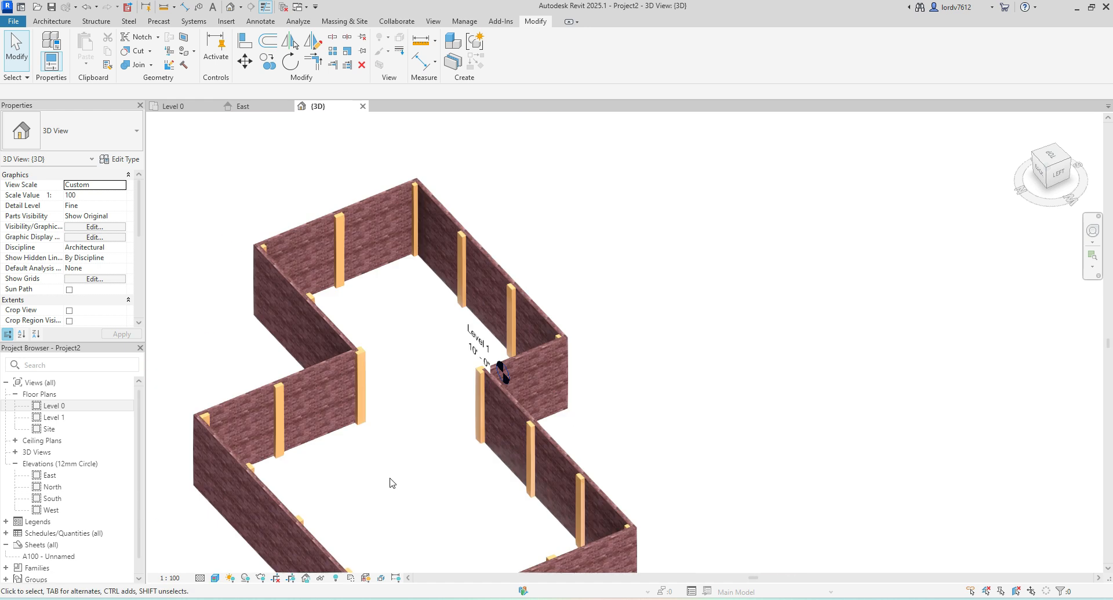
{"action": "mouse_move", "coordinate": [415, 475]}
{"action": "middle_mouse_down", "text": "shift"}
{"action": "mouse_move", "coordinate": [162, 469]}
{"action": "mouse_move", "coordinate": [259, 499]}
{"action": "mouse_move", "coordinate": [411, 477]}
{"action": "middle_mouse_up", "text": "shift"}
{"action": "scroll", "coordinate": [388, 384], "scroll_direction": "up", "scroll_amount": 8}
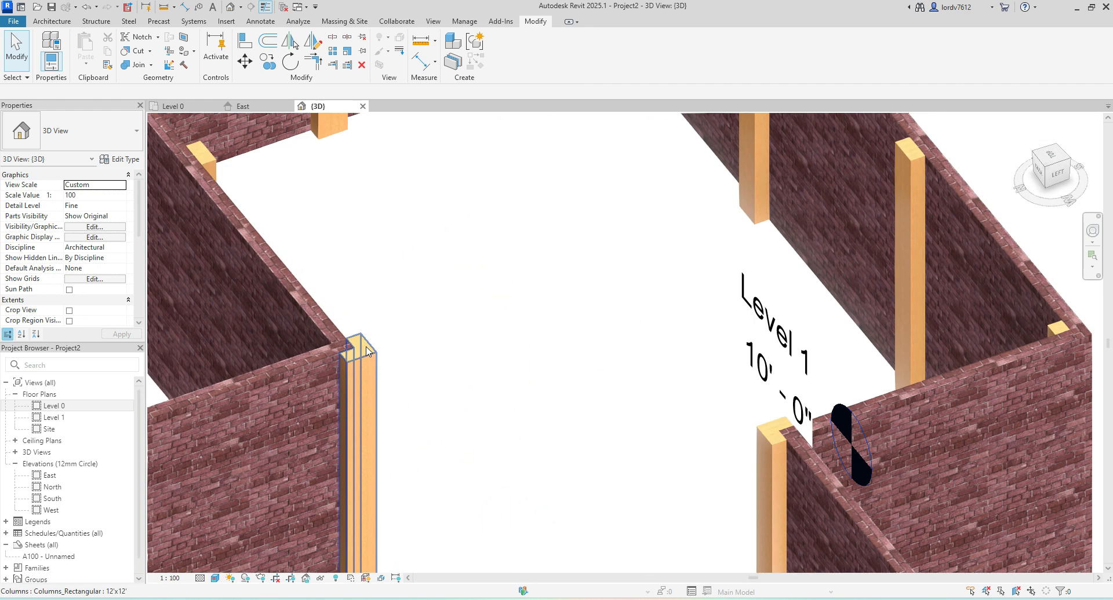
{"action": "middle_click_drag", "start_coordinate": [388, 384], "coordinate": [364, 375], "text": "shift"}
{"action": "scroll", "coordinate": [331, 387], "scroll_direction": "up", "scroll_amount": 6}
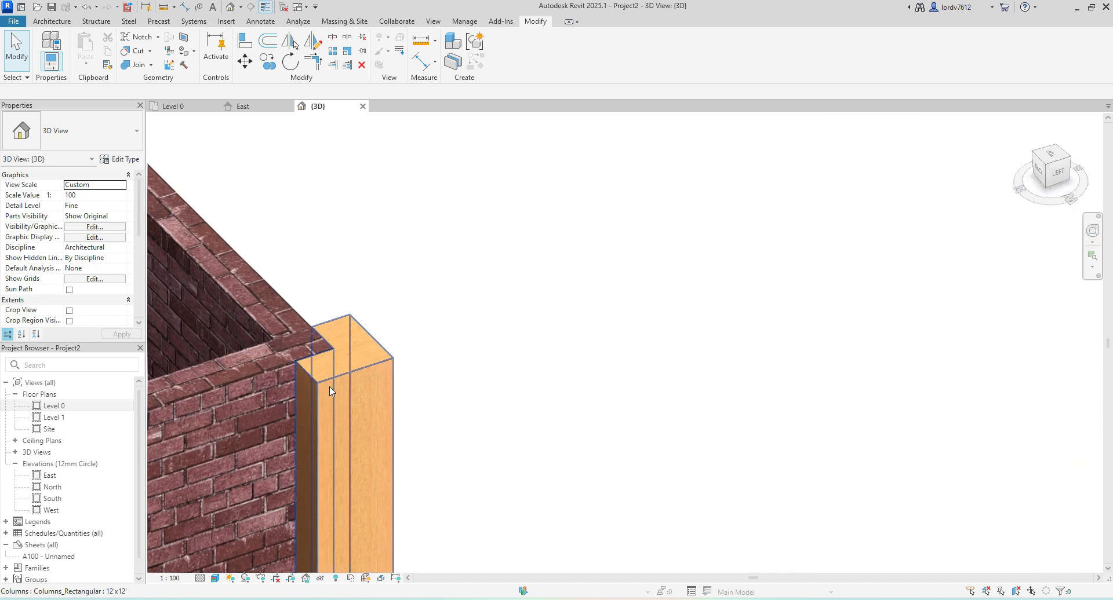
{"action": "scroll", "coordinate": [529, 429], "scroll_direction": "down", "scroll_amount": 8}
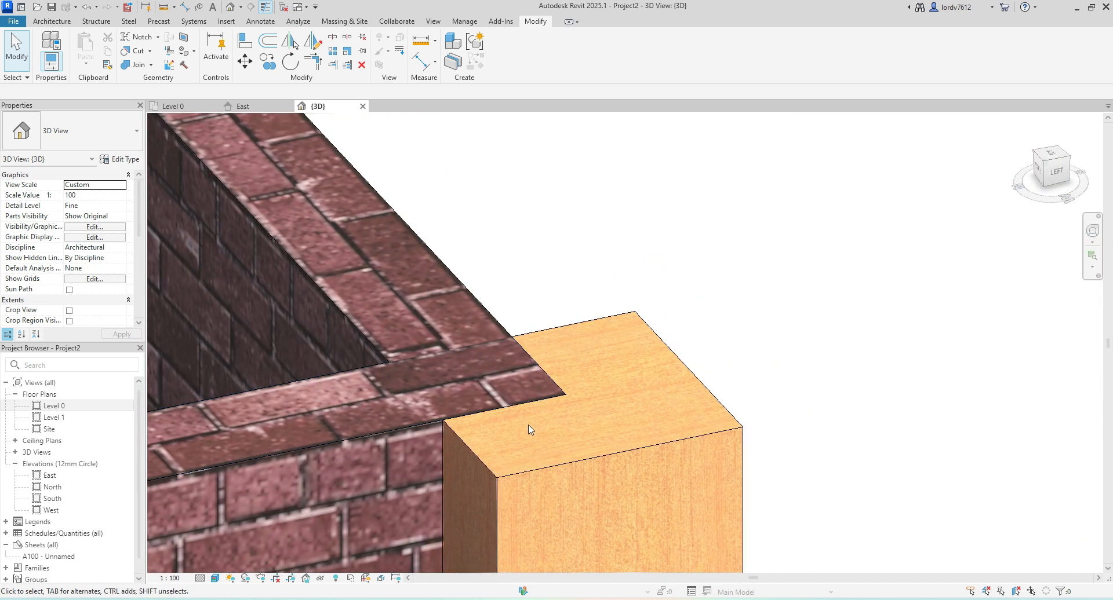
{"action": "scroll", "coordinate": [542, 437], "scroll_direction": "down", "scroll_amount": 6}
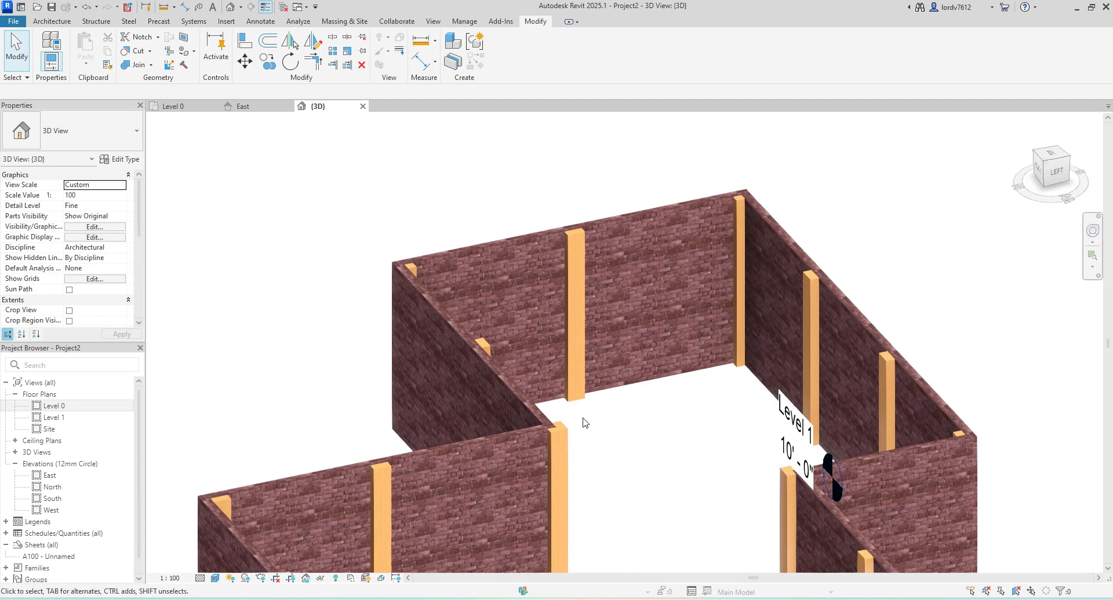
{"action": "middle_click_drag", "start_coordinate": [603, 439], "coordinate": [270, 427]}
{"action": "scroll", "coordinate": [449, 320], "scroll_direction": "down", "scroll_amount": 5}
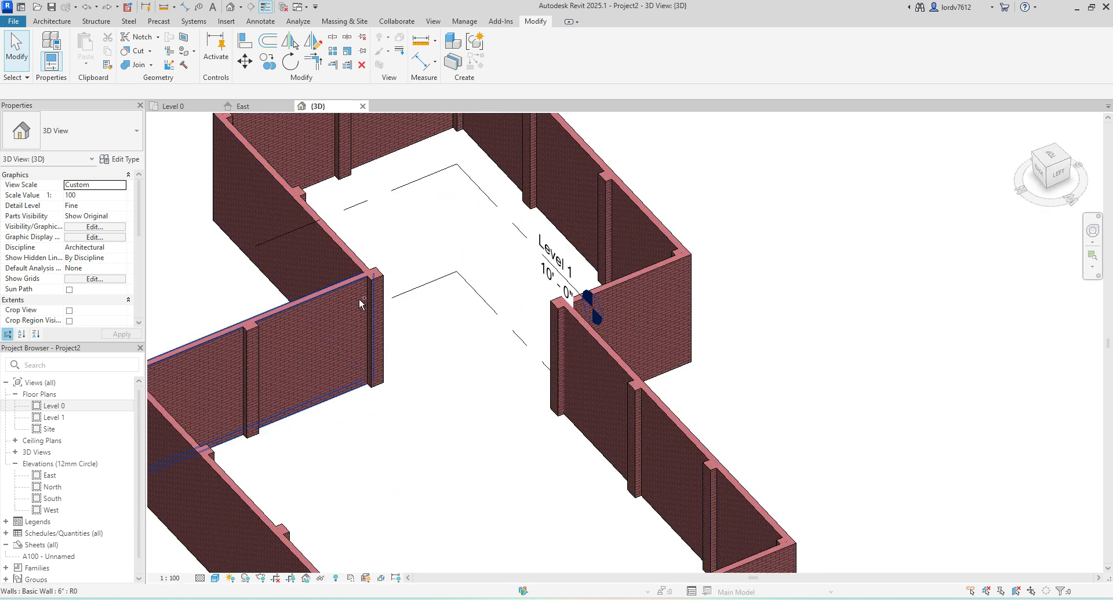
{"action": "scroll", "coordinate": [503, 277], "scroll_direction": "down", "scroll_amount": 1}
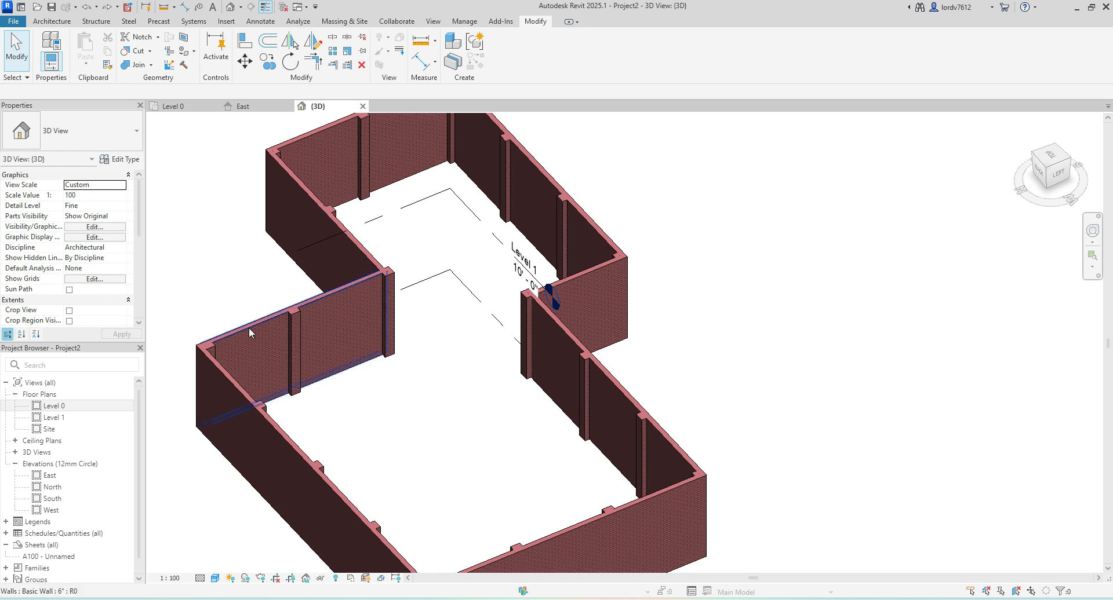
Step: Review the type parameters of a 12'x12' column selected in the 3D view and close them without making changes
{"action": "left_click", "coordinate": [296, 317]}
{"action": "left_click", "coordinate": [118, 160]}
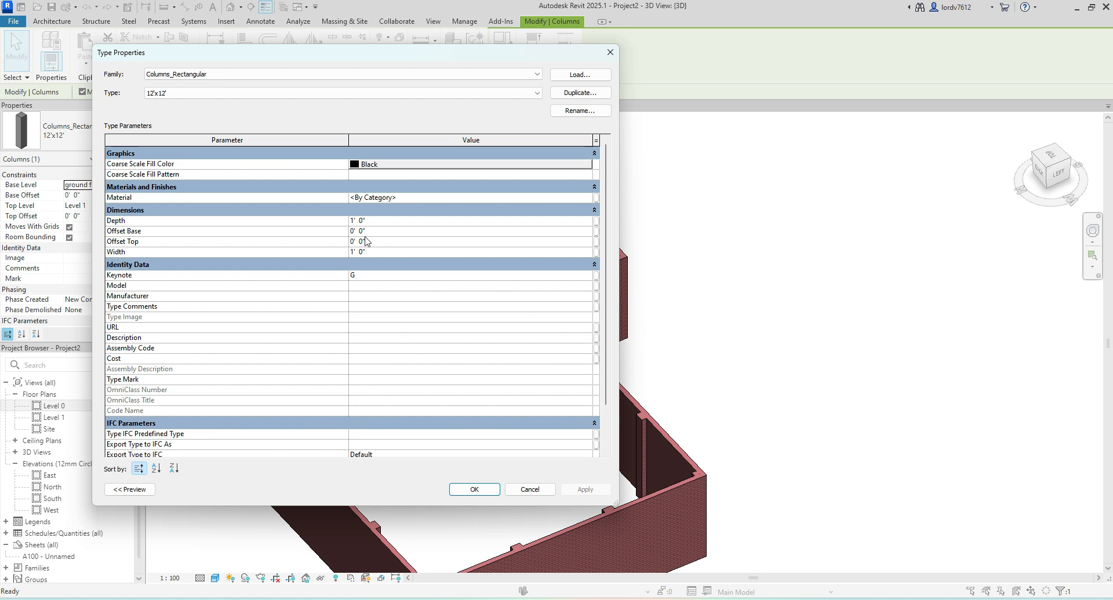
{"action": "scroll", "coordinate": [327, 285], "scroll_direction": "down", "scroll_amount": 1}
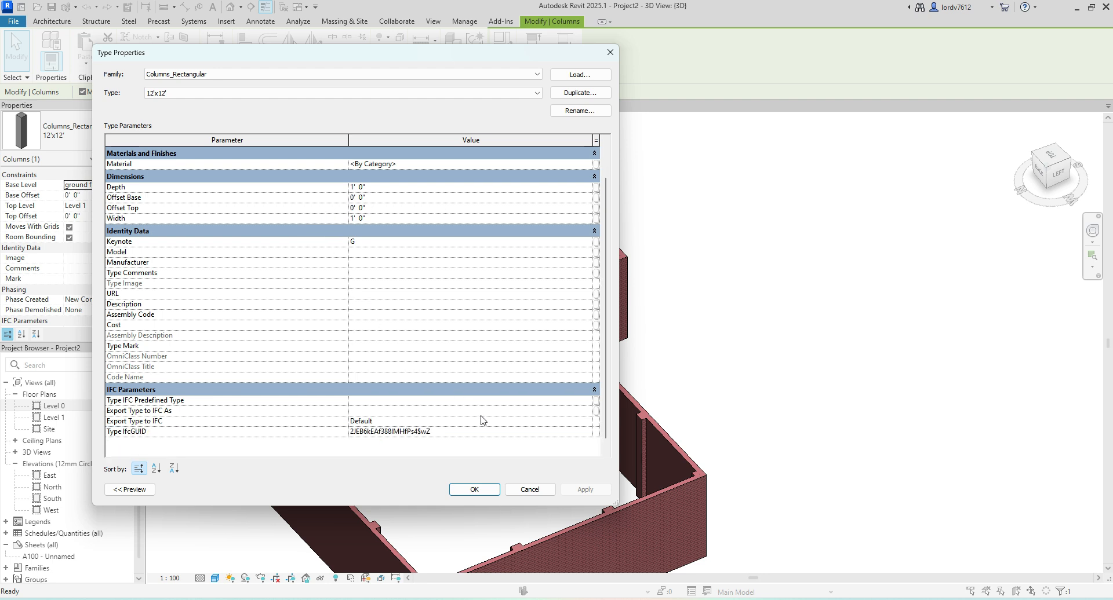
{"action": "scroll", "coordinate": [481, 420], "scroll_direction": "up", "scroll_amount": 1}
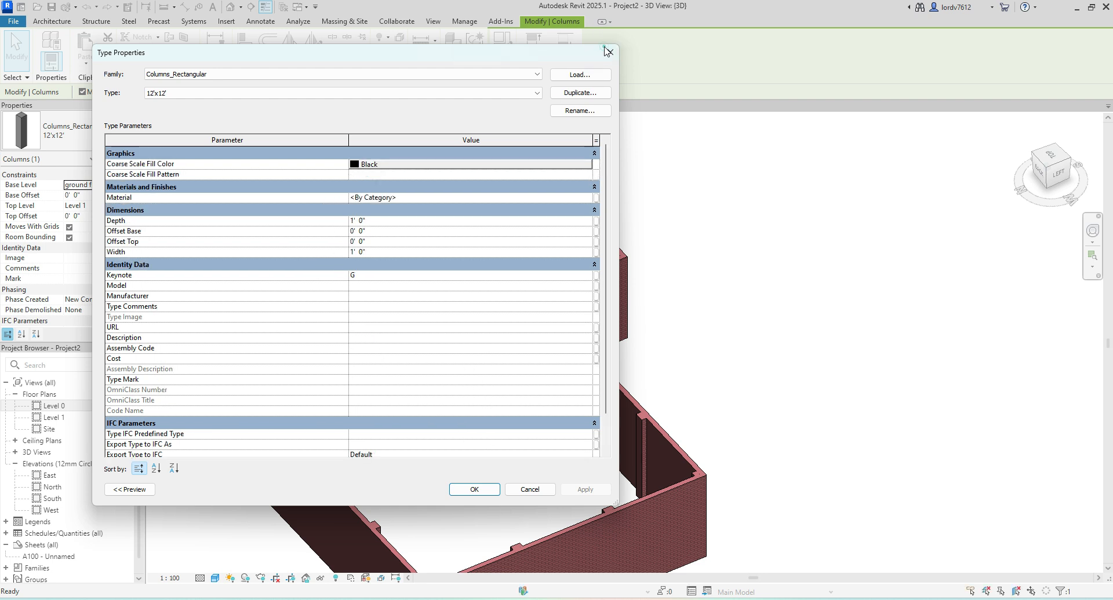
{"action": "left_click", "coordinate": [608, 51]}
{"action": "left_click", "coordinate": [642, 189]}
Step: Inspect the columns along the walls in the Level 0 floor plan and view the whole building layout
{"action": "double_click", "coordinate": [69, 405]}
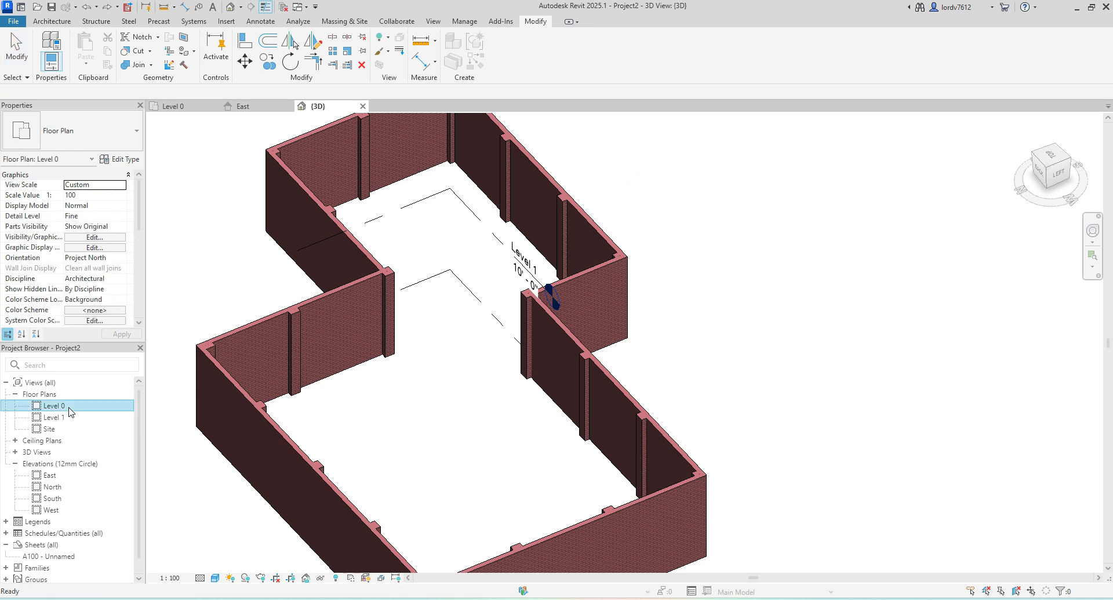
{"action": "scroll", "coordinate": [370, 390], "scroll_direction": "down", "scroll_amount": 4}
{"action": "mouse_move", "coordinate": [482, 370]}
{"action": "middle_mouse_down"}
{"action": "mouse_move", "coordinate": [355, 382]}
{"action": "mouse_move", "coordinate": [291, 363]}
{"action": "mouse_move", "coordinate": [401, 321]}
{"action": "middle_mouse_up"}
{"action": "scroll", "coordinate": [366, 383], "scroll_direction": "up", "scroll_amount": 6}
{"action": "left_click", "coordinate": [369, 371]}
{"action": "scroll", "coordinate": [370, 365], "scroll_direction": "down", "scroll_amount": 5}
{"action": "left_click", "coordinate": [695, 426]}
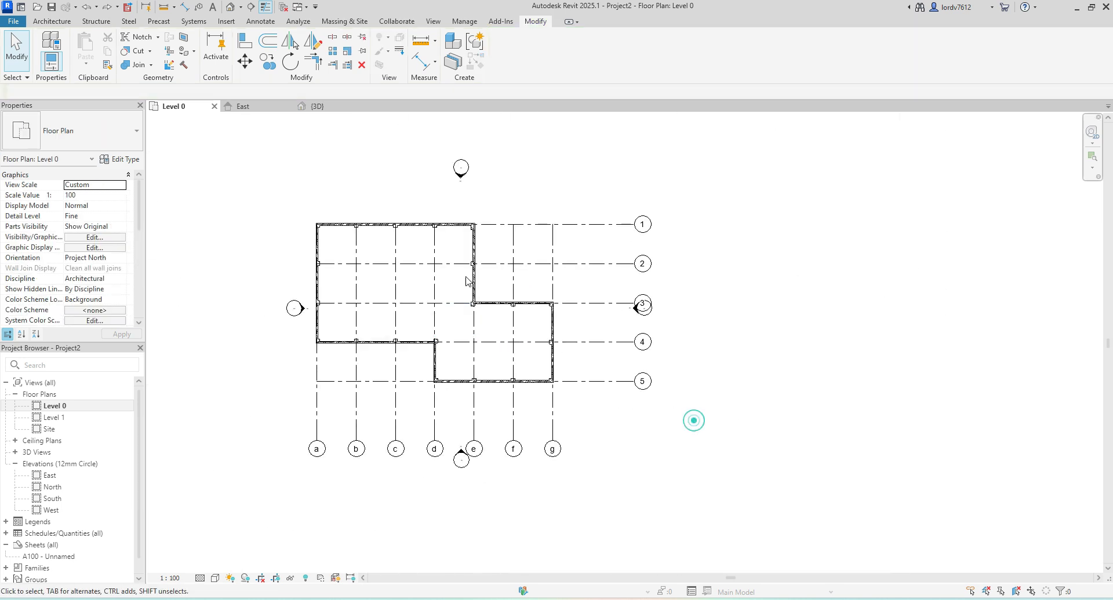
Step: Window-select the building's walls and columns in the Level 0 floor plan and clear the selection
{"action": "scroll", "coordinate": [304, 250], "scroll_direction": "up", "scroll_amount": 2}
{"action": "middle_click_drag", "start_coordinate": [314, 258], "coordinate": [198, 229]}
{"action": "left_click_drag", "start_coordinate": [167, 159], "coordinate": [584, 459]}
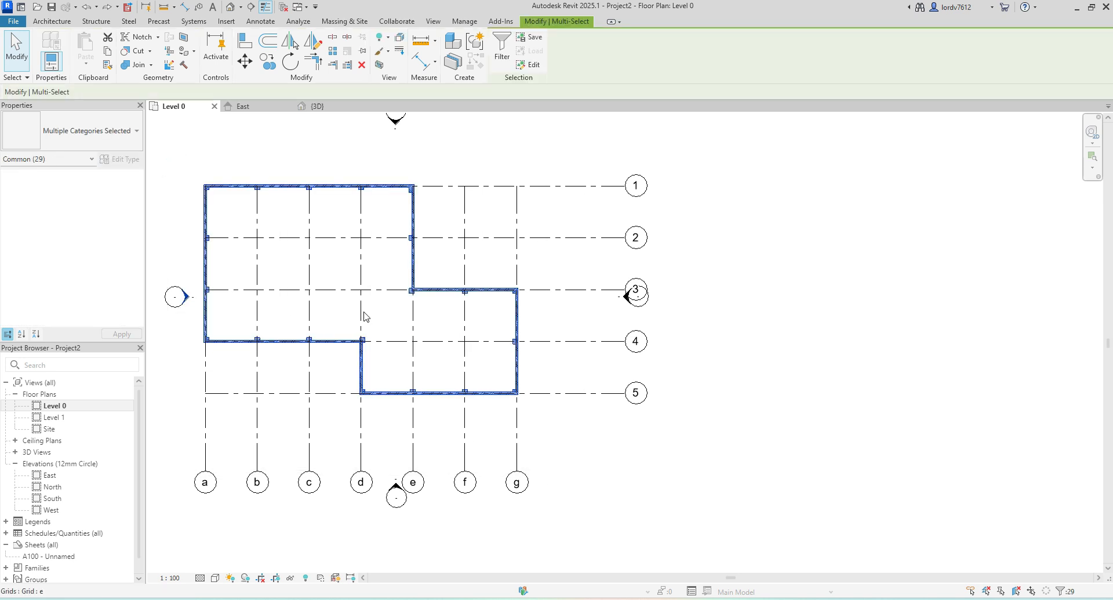
{"action": "left_click", "coordinate": [186, 148]}
{"action": "scroll", "coordinate": [218, 174], "scroll_direction": "down", "scroll_amount": 3}
{"action": "middle_click_drag", "start_coordinate": [219, 174], "coordinate": [243, 223]}
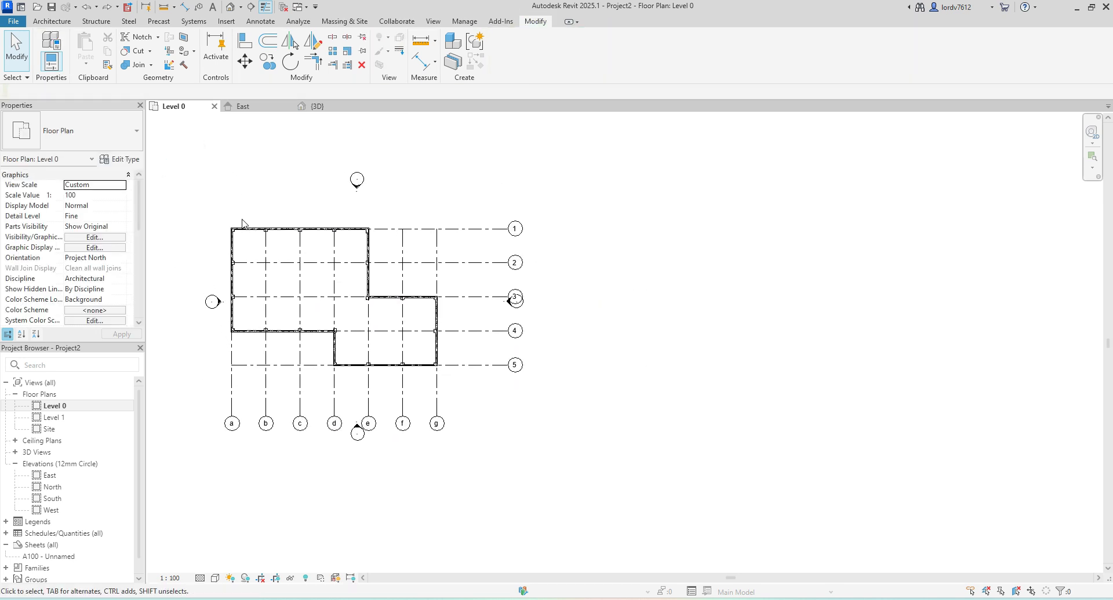
{"action": "left_click_drag", "start_coordinate": [180, 178], "coordinate": [456, 394]}
{"action": "left_click", "coordinate": [447, 209]}
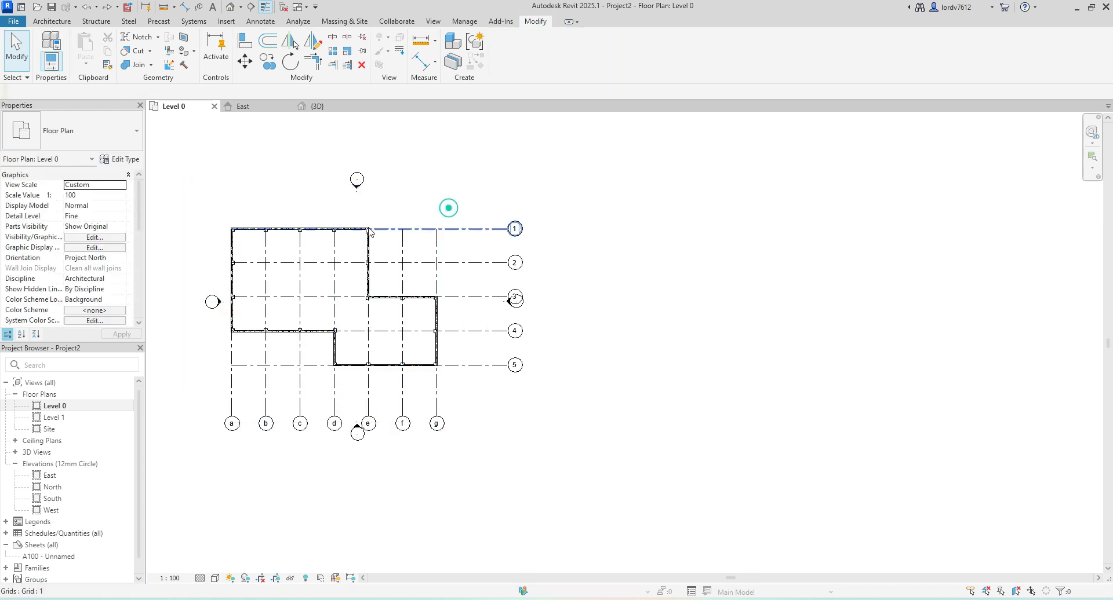
{"action": "scroll", "coordinate": [204, 213], "scroll_direction": "up", "scroll_amount": 2}
{"action": "left_click_drag", "start_coordinate": [175, 199], "coordinate": [520, 442]}
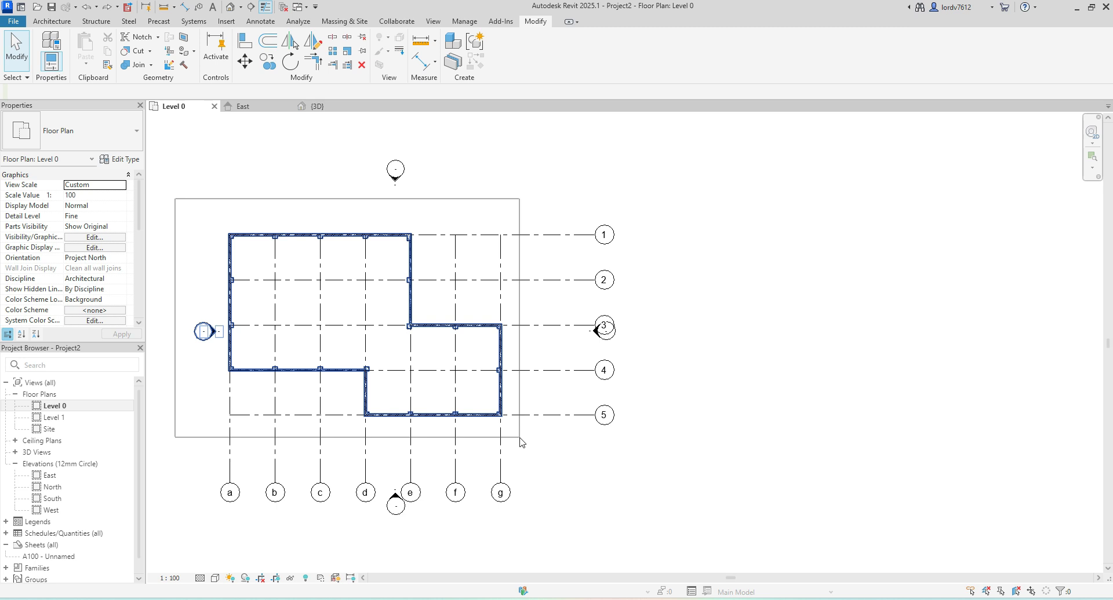
{"action": "left_click_drag", "start_coordinate": [520, 443], "coordinate": [521, 443]}
{"action": "left_click", "coordinate": [529, 439]}
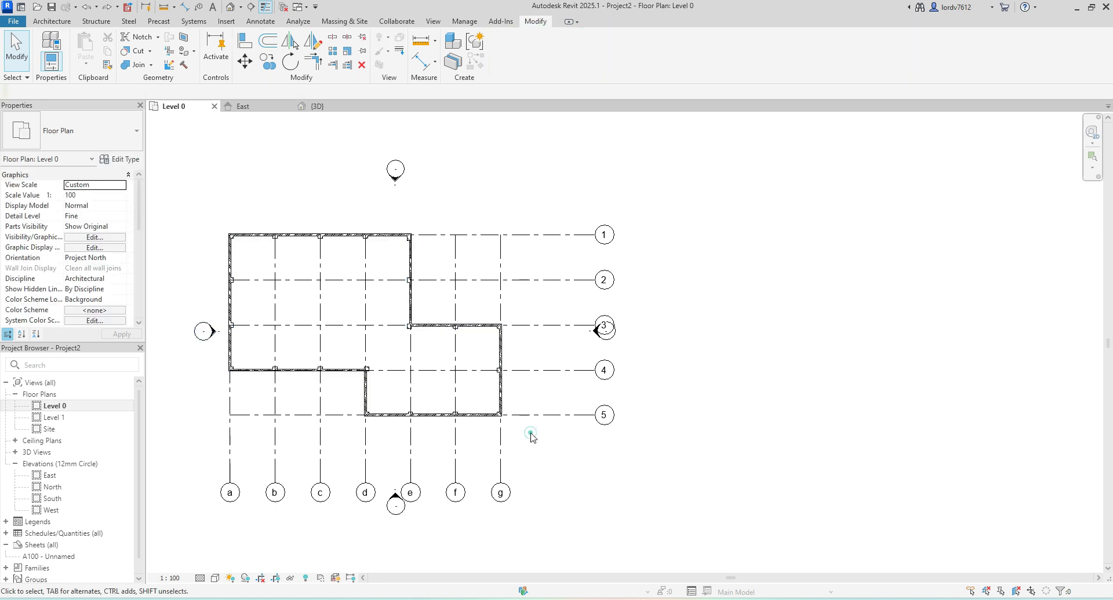
{"action": "mouse_move", "coordinate": [622, 144]}
{"action": "left_mouse_down"}
{"action": "mouse_move", "coordinate": [518, 334]}
{"action": "mouse_move", "coordinate": [408, 443]}
{"action": "mouse_move", "coordinate": [344, 428]}
{"action": "mouse_move", "coordinate": [313, 444]}
{"action": "mouse_move", "coordinate": [225, 444]}
{"action": "mouse_move", "coordinate": [208, 463]}
{"action": "mouse_move", "coordinate": [521, 497]}
{"action": "mouse_move", "coordinate": [675, 480]}
{"action": "left_mouse_up"}
{"action": "mouse_move", "coordinate": [175, 185]}
{"action": "left_mouse_down"}
{"action": "mouse_move", "coordinate": [256, 287]}
{"action": "mouse_move", "coordinate": [296, 405]}
{"action": "mouse_move", "coordinate": [345, 436]}
{"action": "mouse_move", "coordinate": [427, 462]}
{"action": "mouse_move", "coordinate": [508, 466]}
{"action": "mouse_move", "coordinate": [552, 447]}
{"action": "left_mouse_up"}
{"action": "left_click", "coordinate": [551, 447]}
{"action": "left_click_drag", "start_coordinate": [200, 174], "coordinate": [545, 466]}
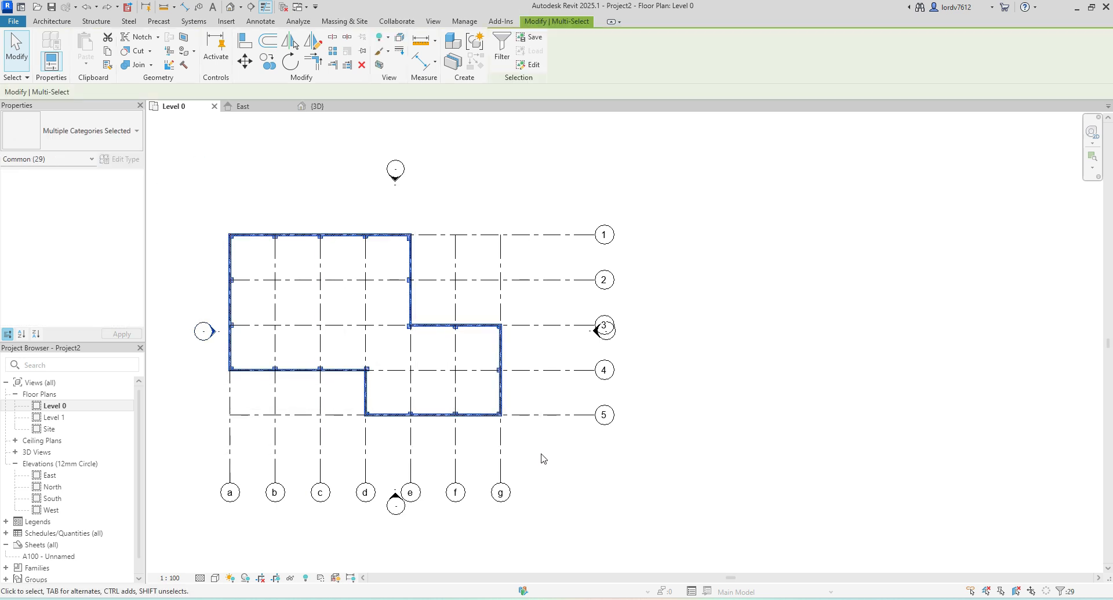
{"action": "left_click", "coordinate": [584, 471]}
Step: Hide all the walls and columns in the Level 0 floor plan by element
{"action": "scroll", "coordinate": [237, 296], "scroll_direction": "up", "scroll_amount": 2}
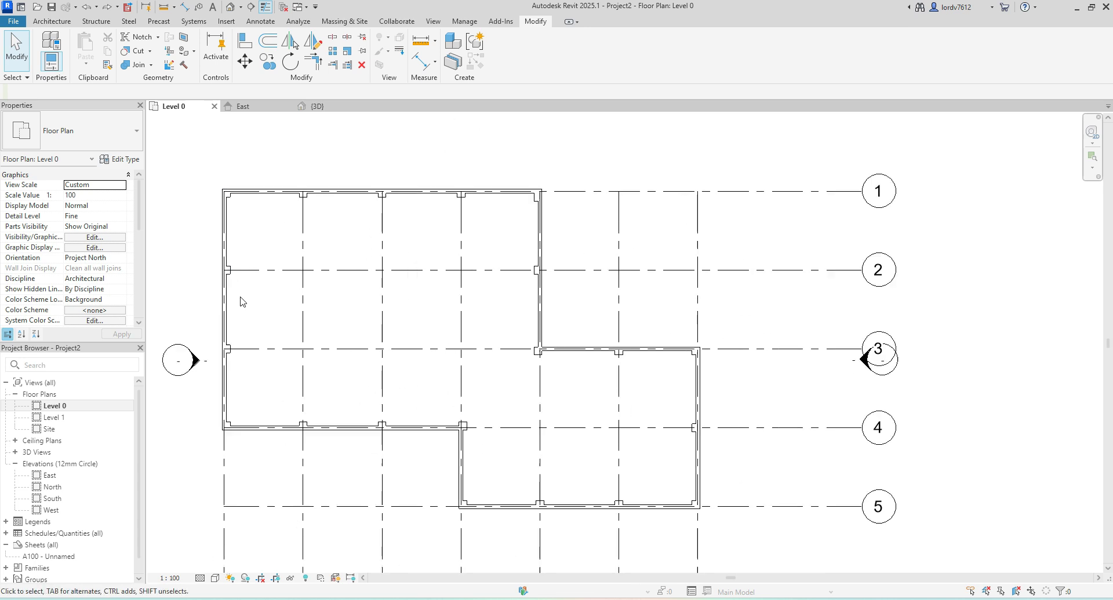
{"action": "middle_click_drag", "start_coordinate": [298, 313], "coordinate": [243, 299]}
{"action": "left_click_drag", "start_coordinate": [160, 162], "coordinate": [693, 525]}
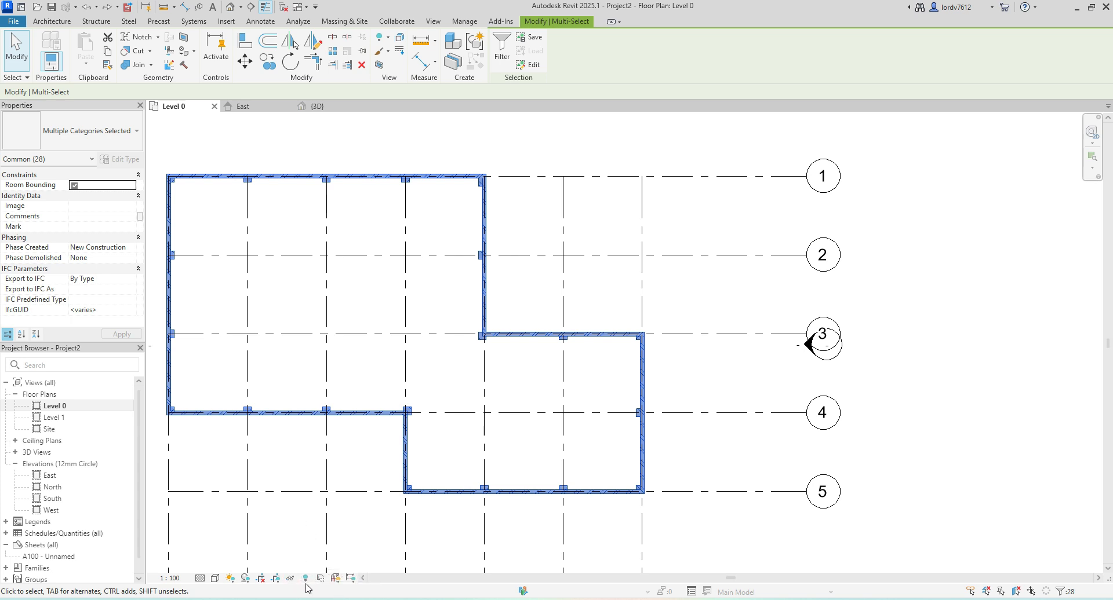
{"action": "right_click", "coordinate": [284, 413]}
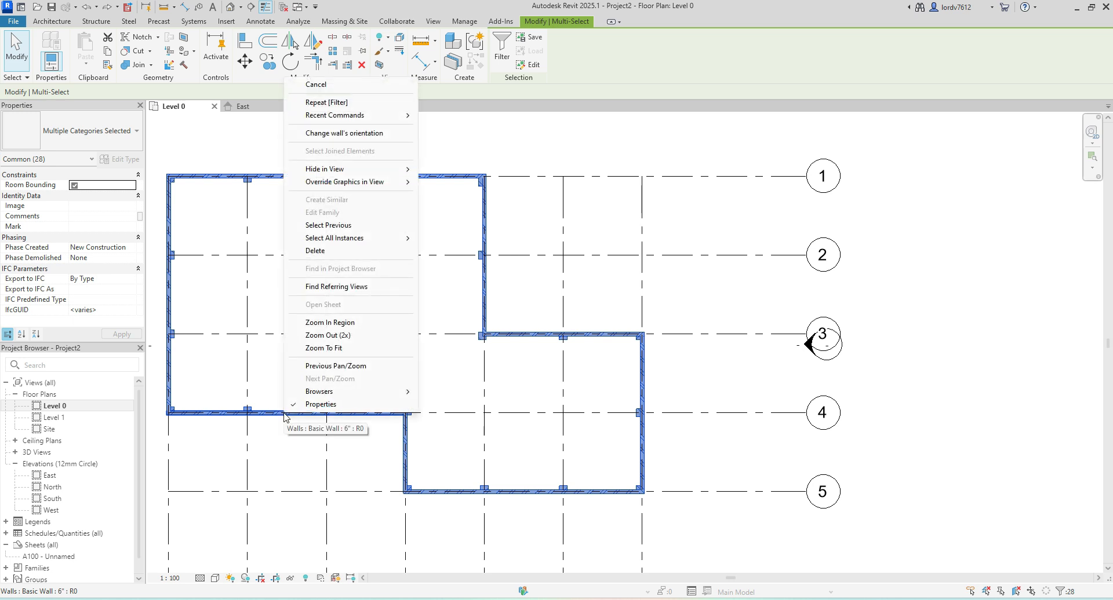
{"action": "mouse_move", "coordinate": [334, 174]}
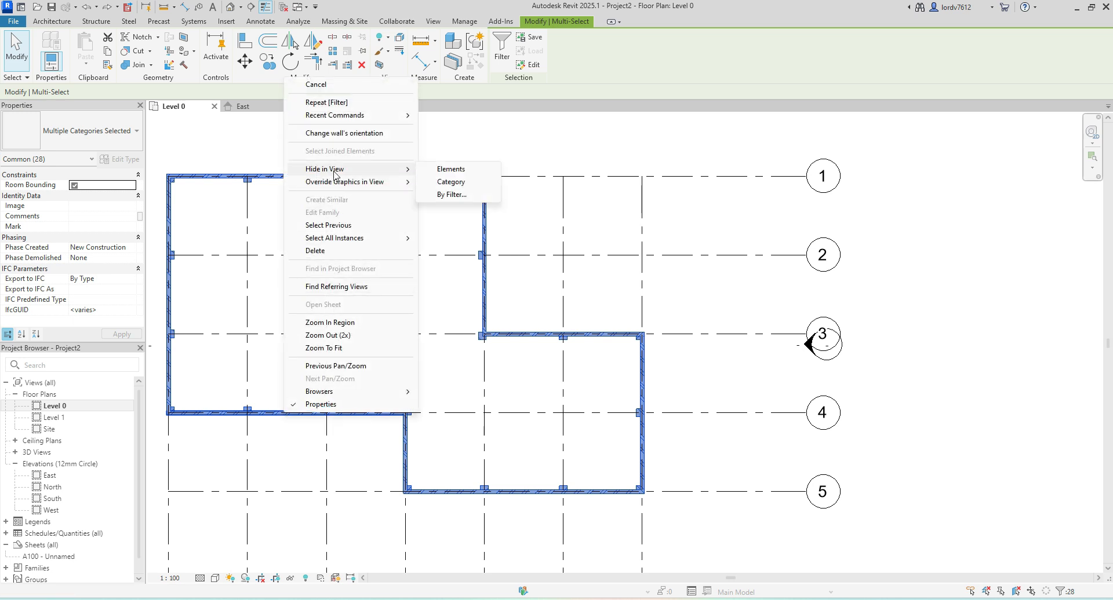
{"action": "left_click", "coordinate": [443, 171]}
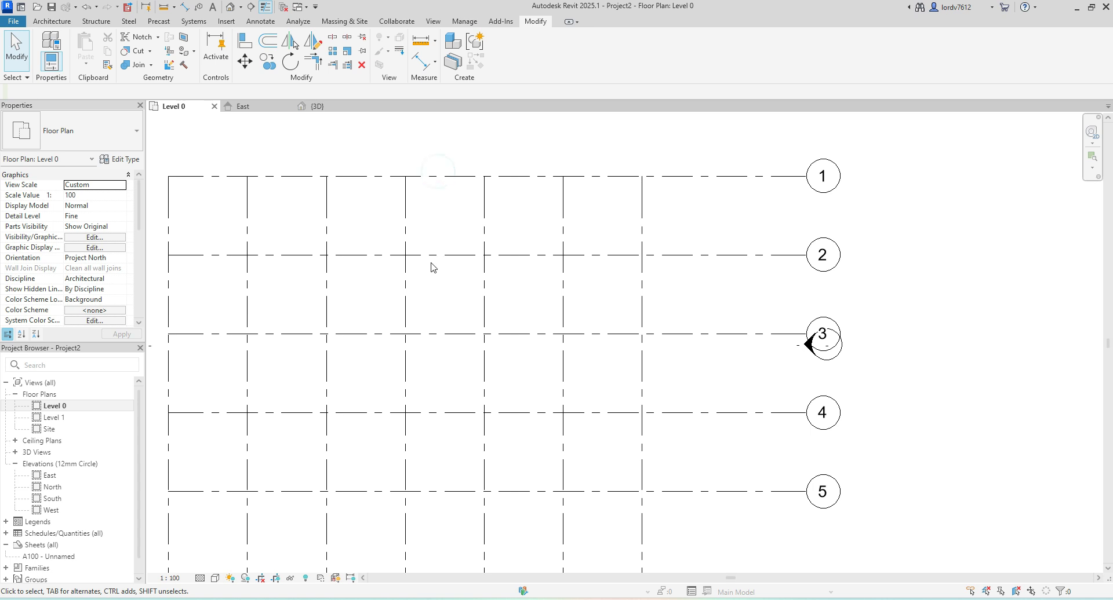
Step: Try to bring back the hidden walls and columns by resetting Temporary Hide/Isolate
{"action": "scroll", "coordinate": [435, 265], "scroll_direction": "down", "scroll_amount": 2}
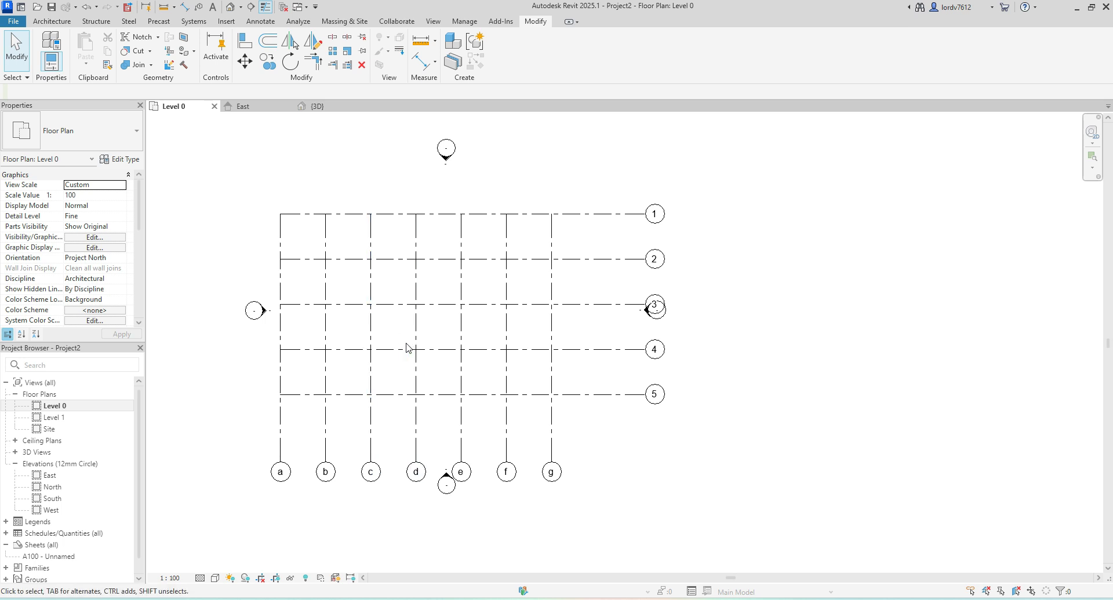
{"action": "middle_click_drag", "start_coordinate": [342, 356], "coordinate": [333, 345]}
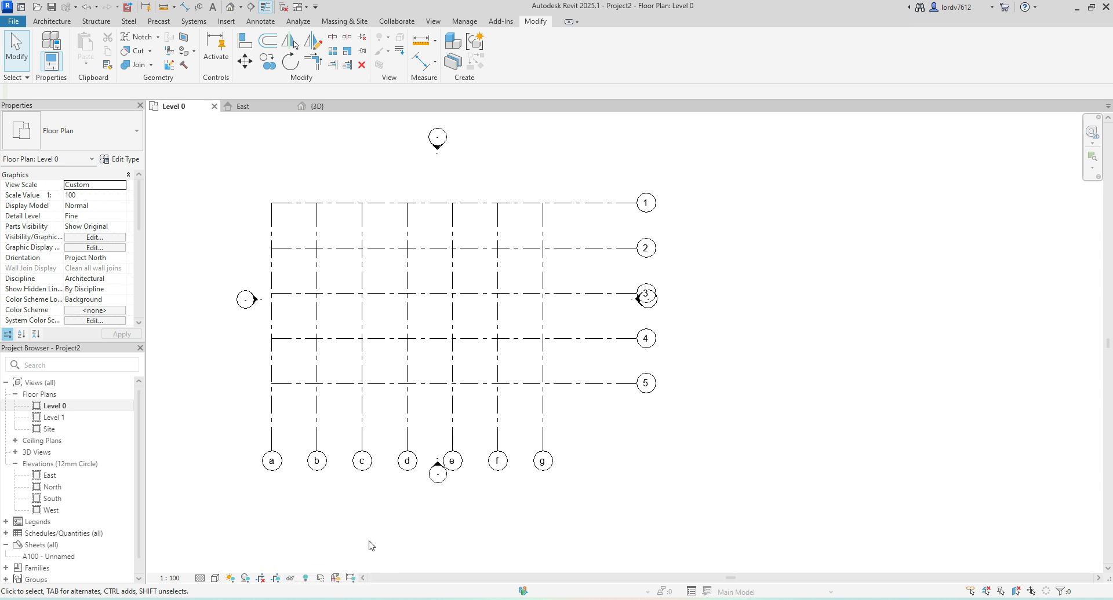
{"action": "left_click", "coordinate": [289, 579]}
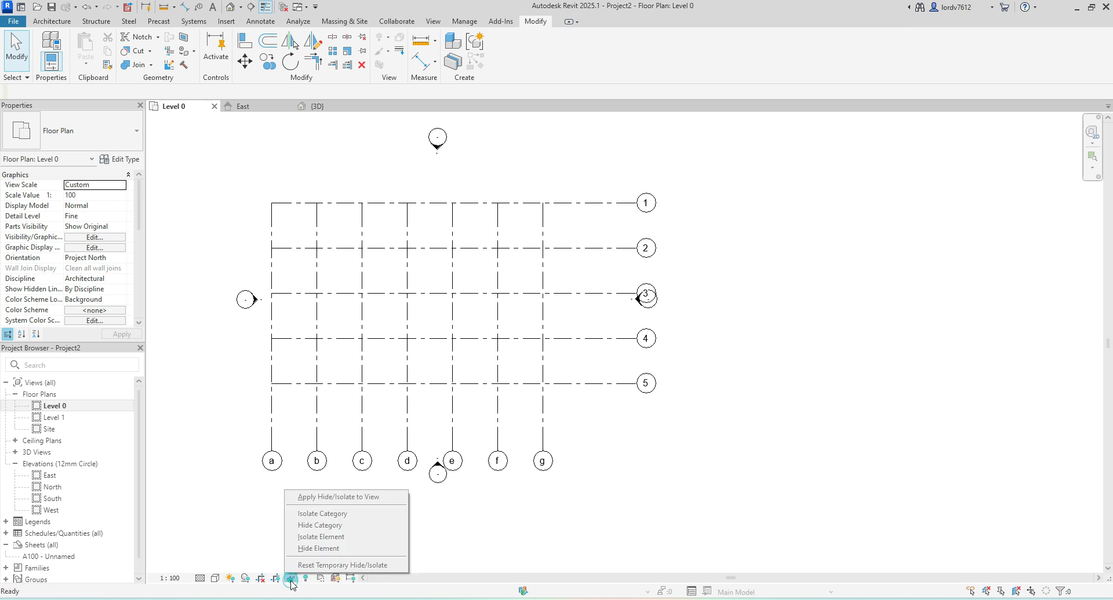
{"action": "left_click", "coordinate": [322, 565]}
{"action": "left_click", "coordinate": [423, 541]}
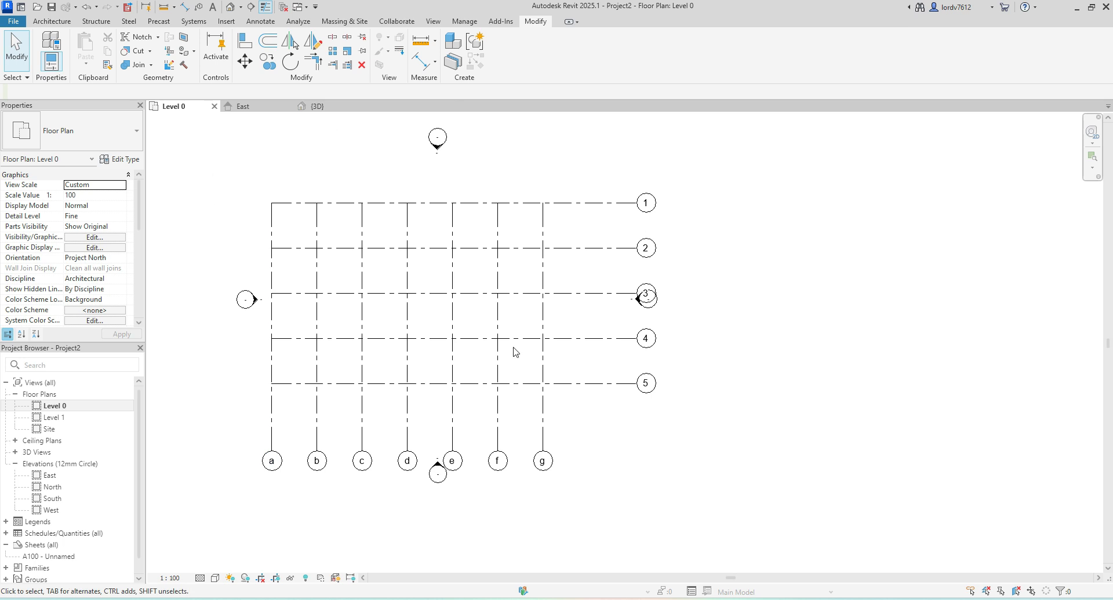
{"action": "left_click", "coordinate": [289, 578]}
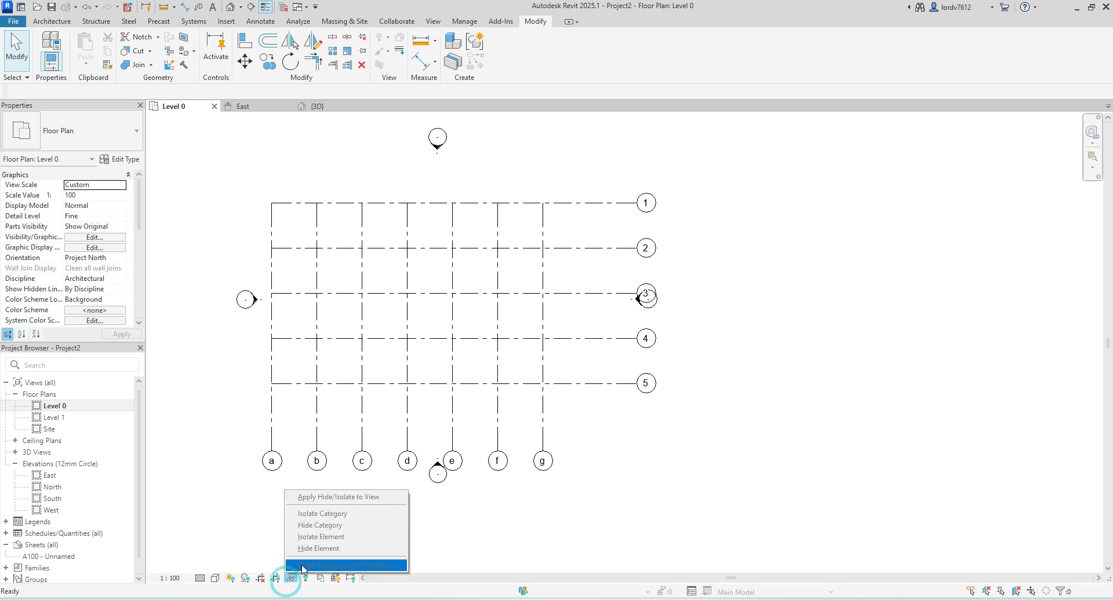
{"action": "left_click", "coordinate": [246, 552]}
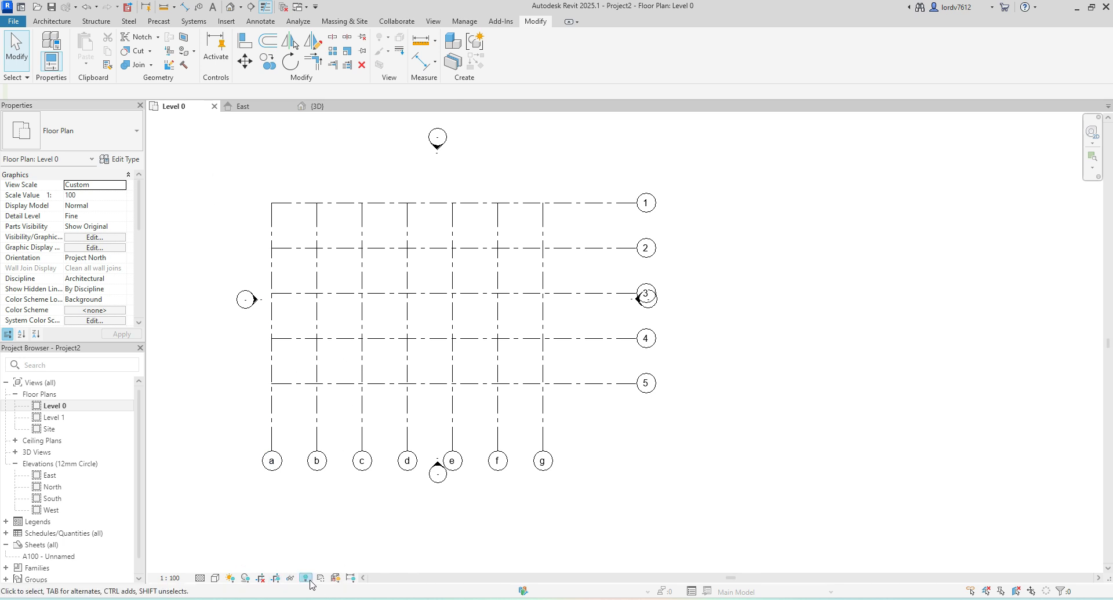
Step: Toggle Reveal Hidden Elements mode on, off and on again in the Level 0 plan
{"action": "left_click", "coordinate": [307, 579]}
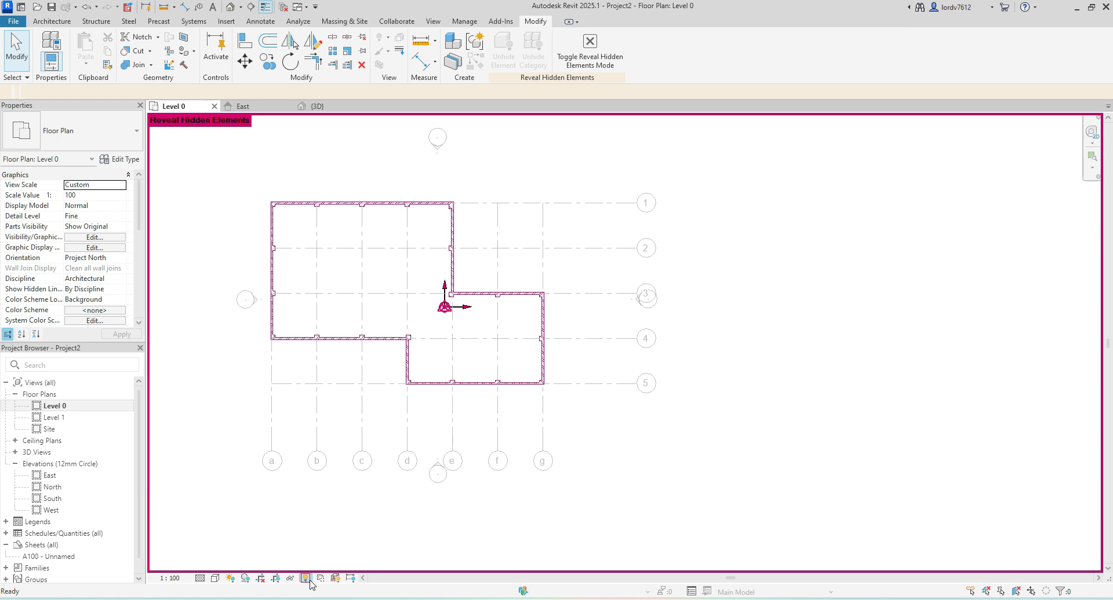
{"action": "left_click", "coordinate": [305, 578]}
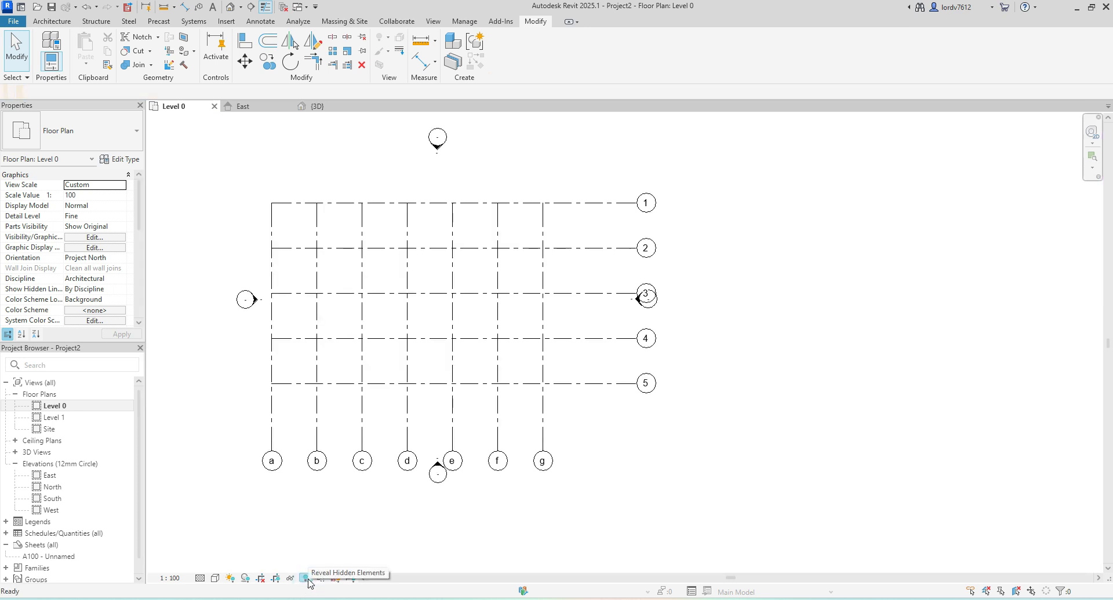
{"action": "left_click", "coordinate": [305, 578]}
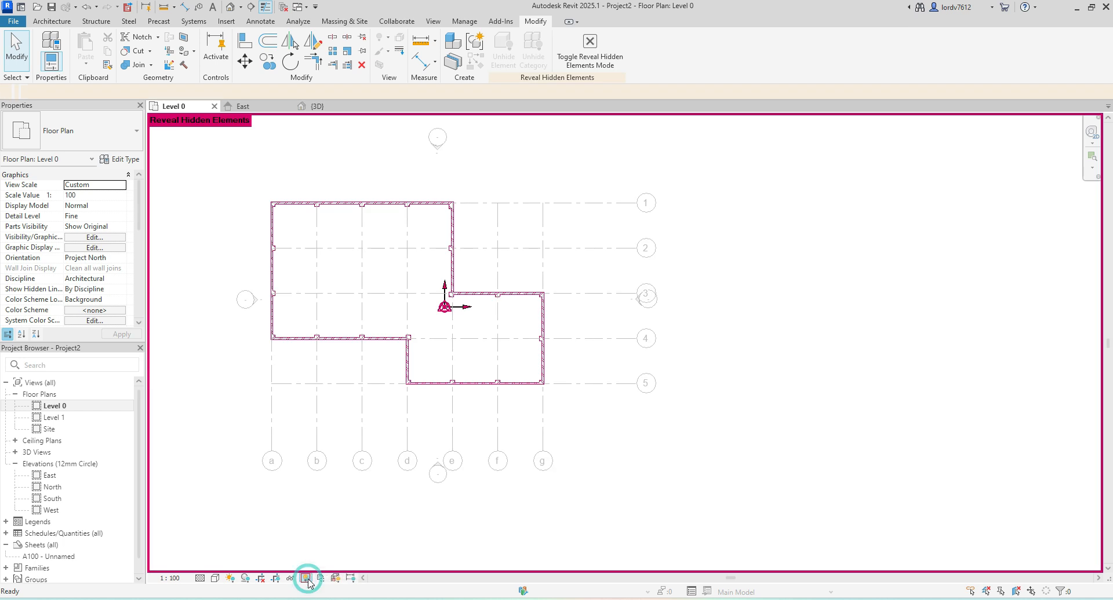
{"action": "scroll", "coordinate": [449, 347], "scroll_direction": "up", "scroll_amount": 2}
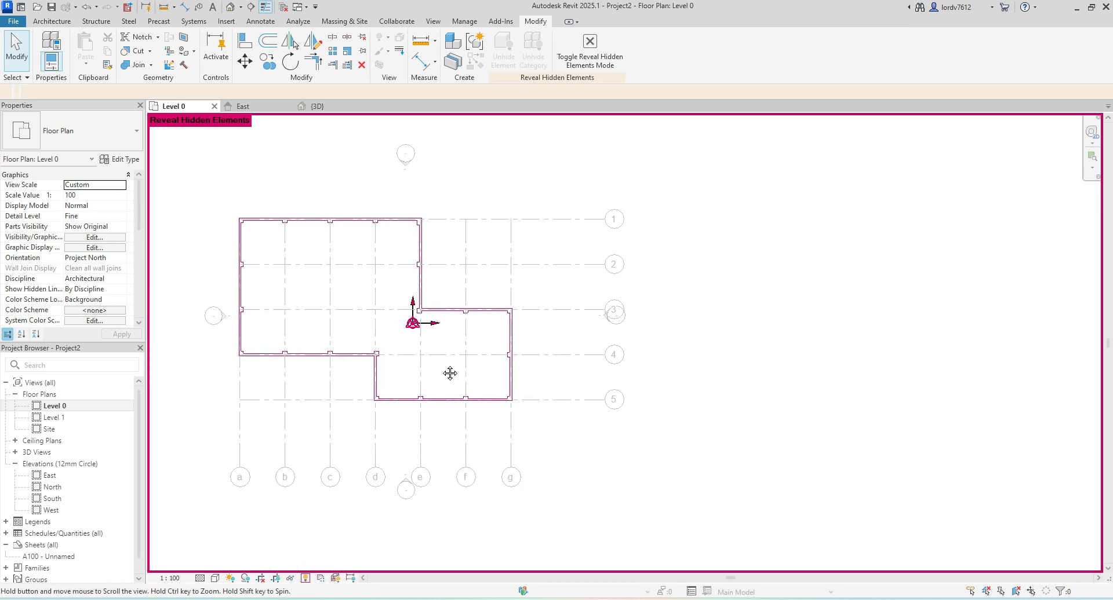
{"action": "scroll", "coordinate": [398, 344], "scroll_direction": "up", "scroll_amount": 1}
{"action": "middle_click_drag", "start_coordinate": [397, 347], "coordinate": [435, 364]}
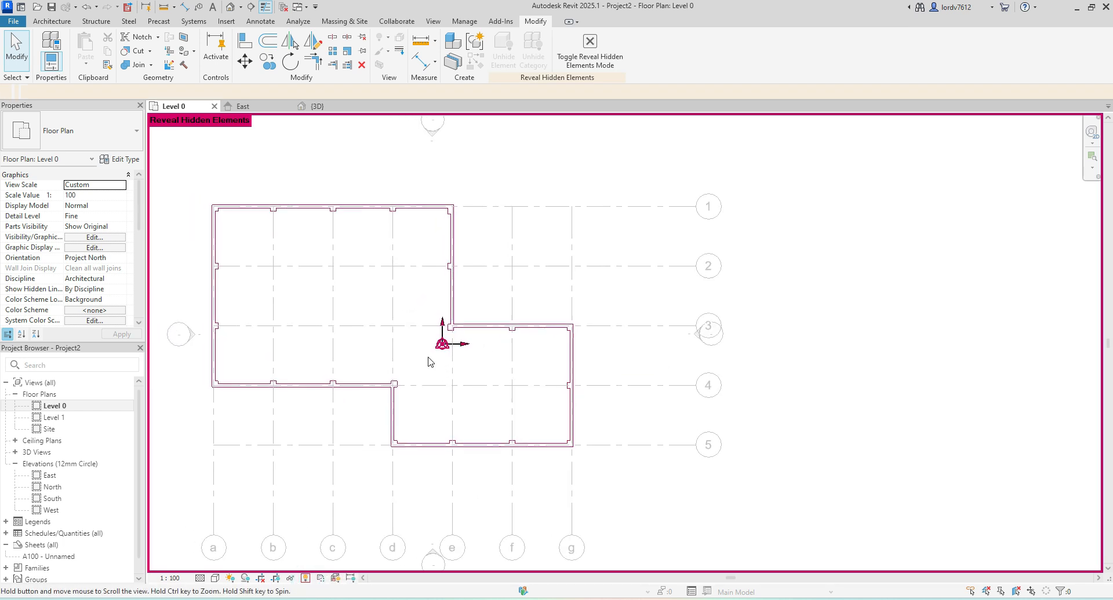
{"action": "left_click", "coordinate": [237, 206]}
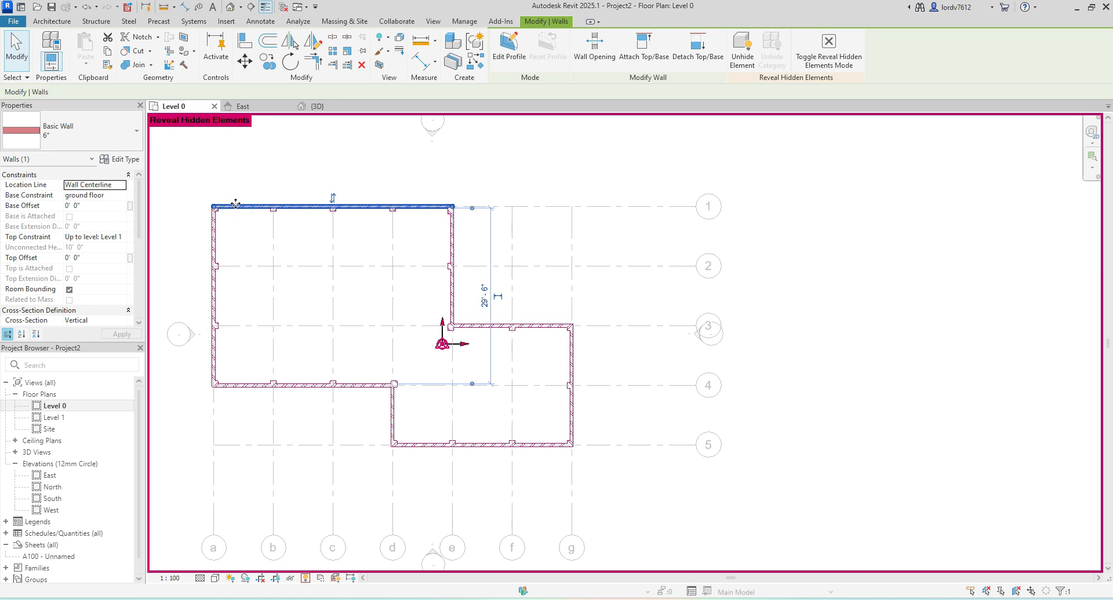
{"action": "key", "text": "Tab"}
{"action": "left_click", "coordinate": [237, 207]}
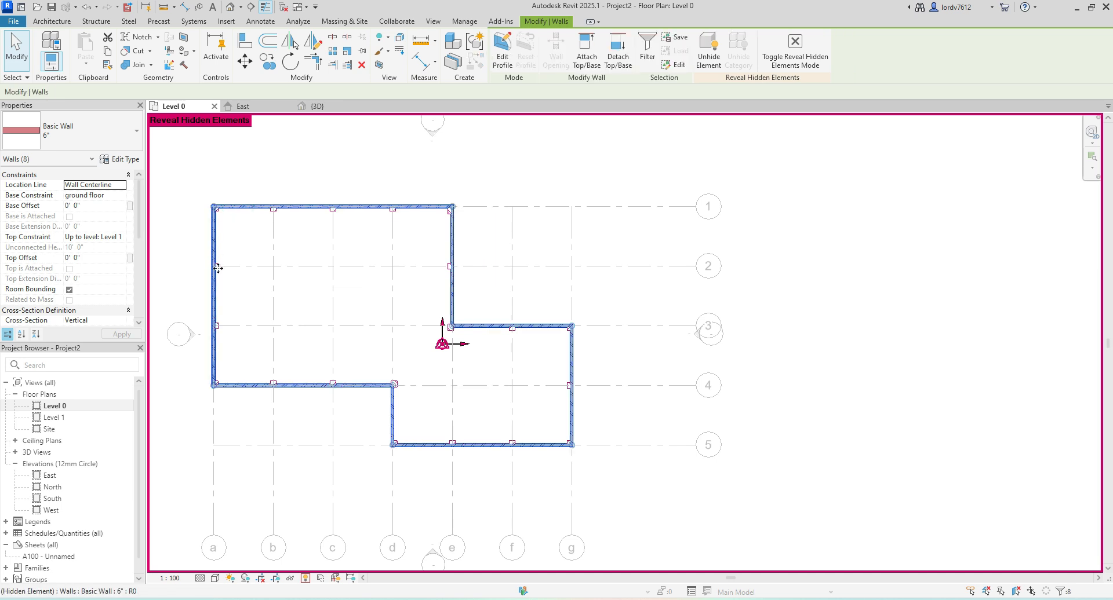
Step: Unhide the walls and columns by element, leaving the origin marker out of the selection, and exit Reveal Hidden Elements mode
{"action": "left_click_drag", "start_coordinate": [179, 169], "coordinate": [618, 487]}
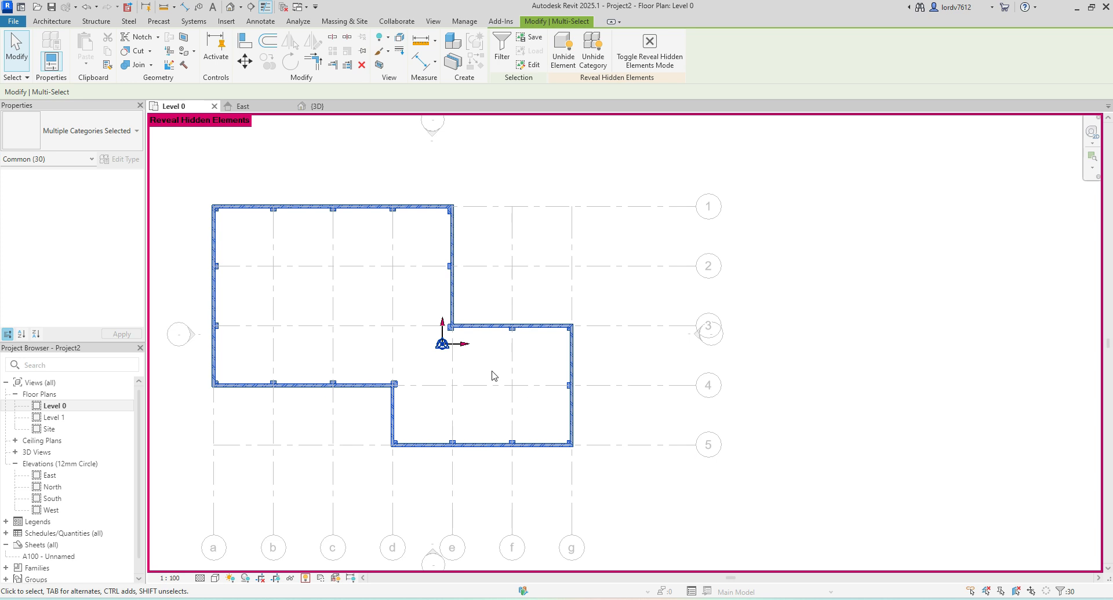
{"action": "left_click", "coordinate": [442, 344], "text": "shift"}
{"action": "scroll", "coordinate": [447, 347], "scroll_direction": "up", "scroll_amount": 5}
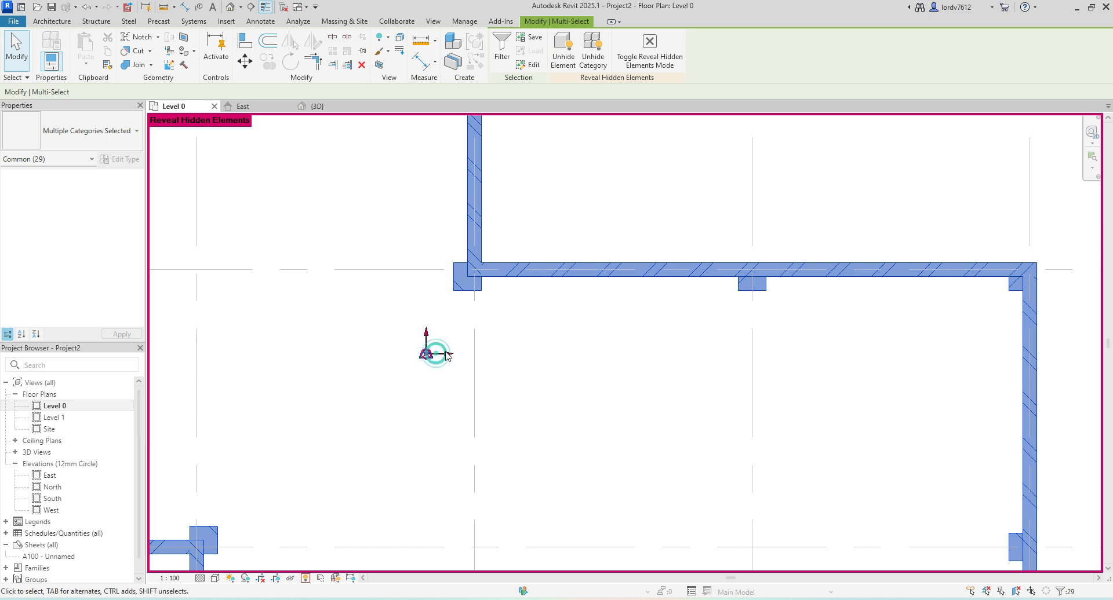
{"action": "scroll", "coordinate": [436, 360], "scroll_direction": "down", "scroll_amount": 5}
{"action": "middle_click_drag", "start_coordinate": [509, 393], "coordinate": [526, 395]}
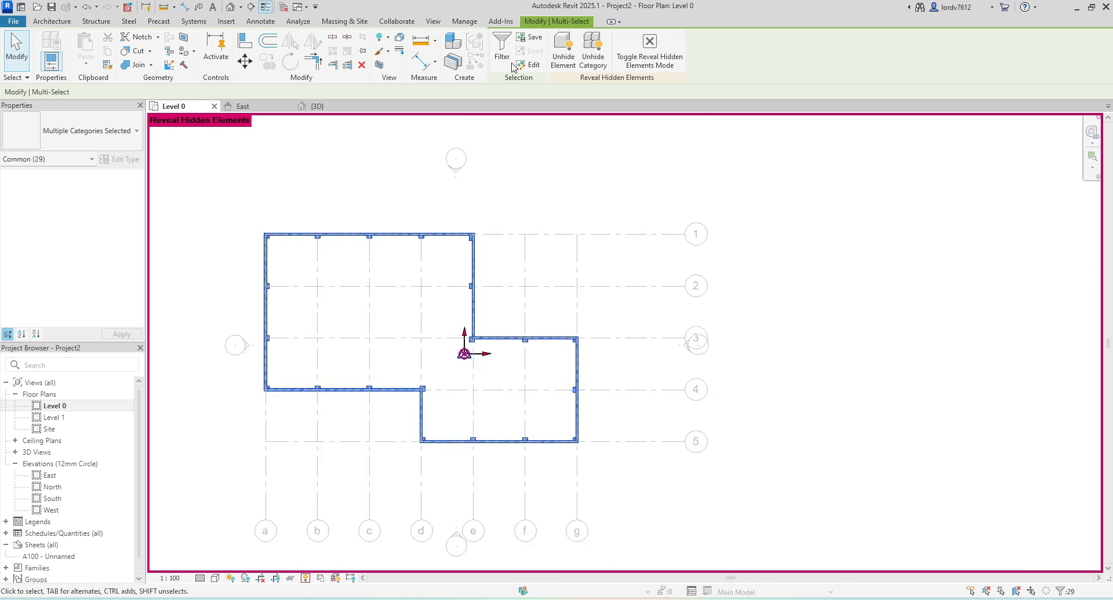
{"action": "right_click", "coordinate": [425, 236]}
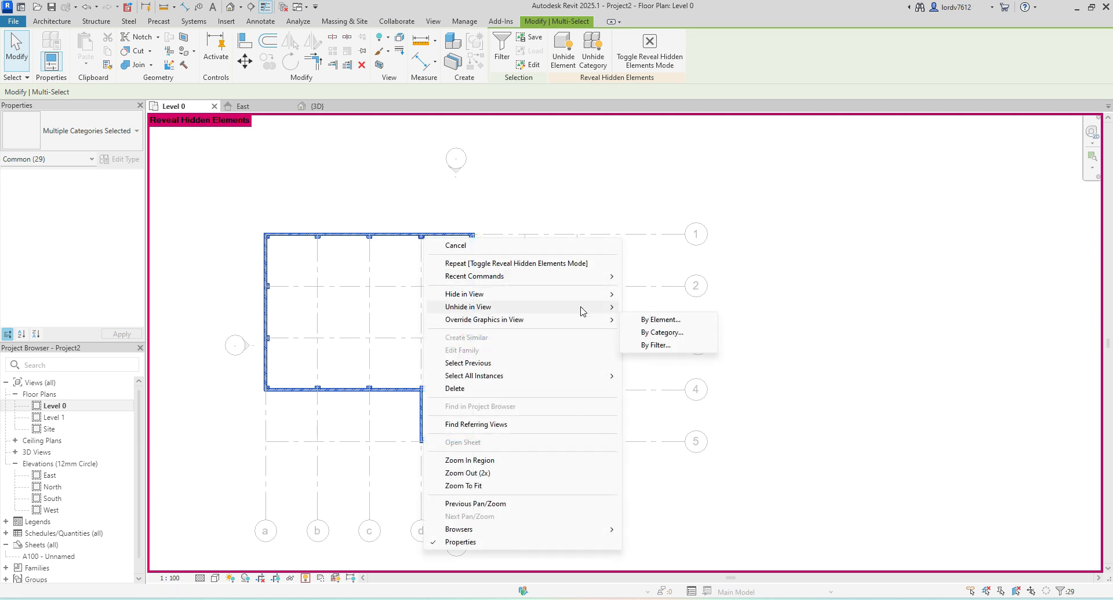
{"action": "mouse_move", "coordinate": [552, 313]}
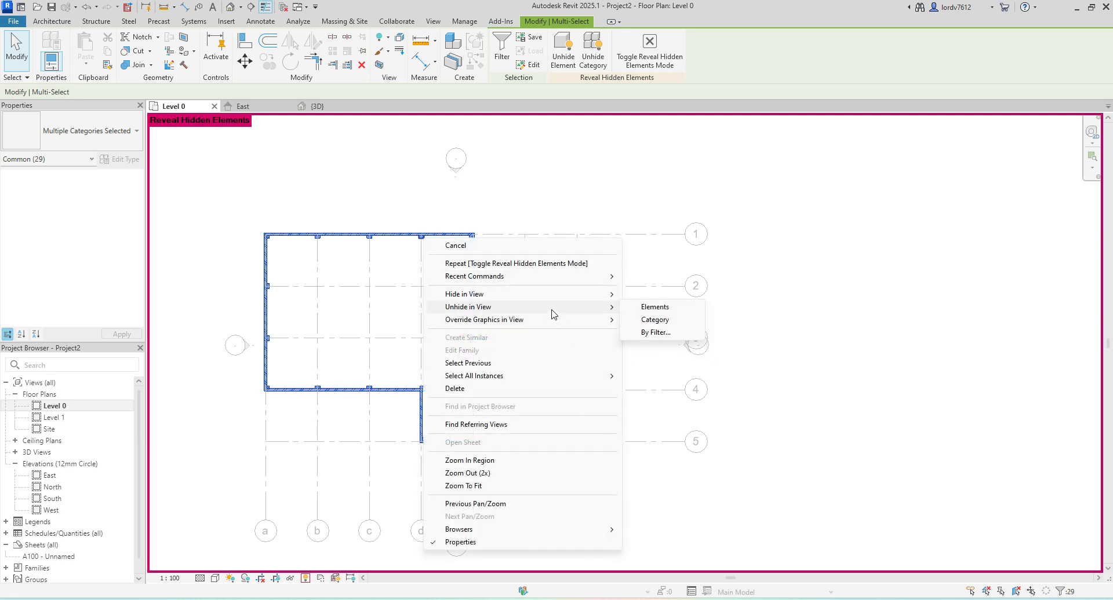
{"action": "left_click", "coordinate": [659, 306]}
{"action": "left_click", "coordinate": [793, 305]}
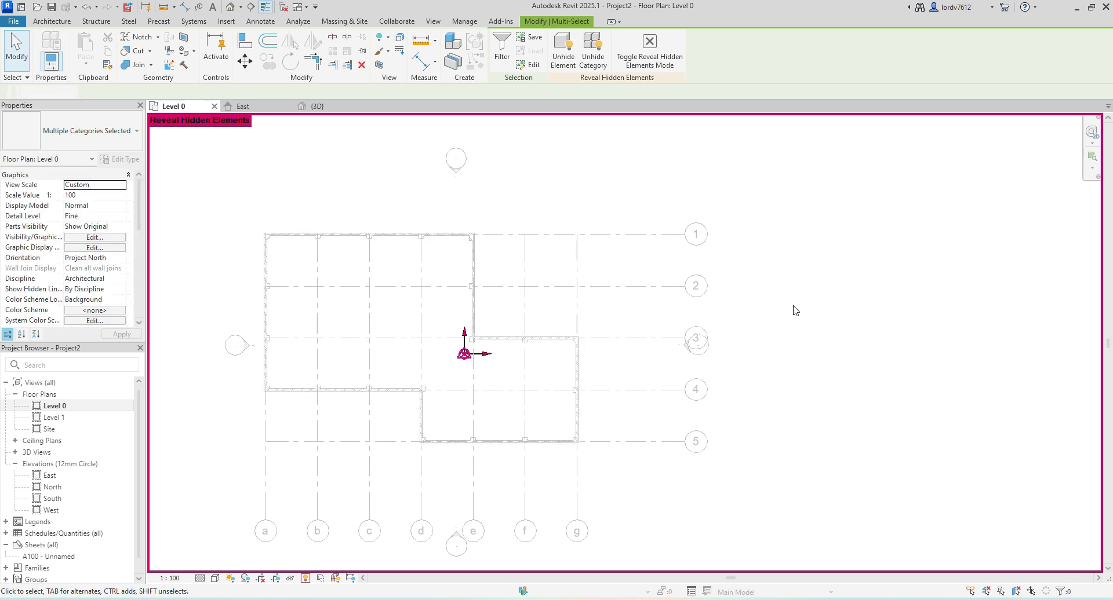
{"action": "left_click", "coordinate": [311, 577]}
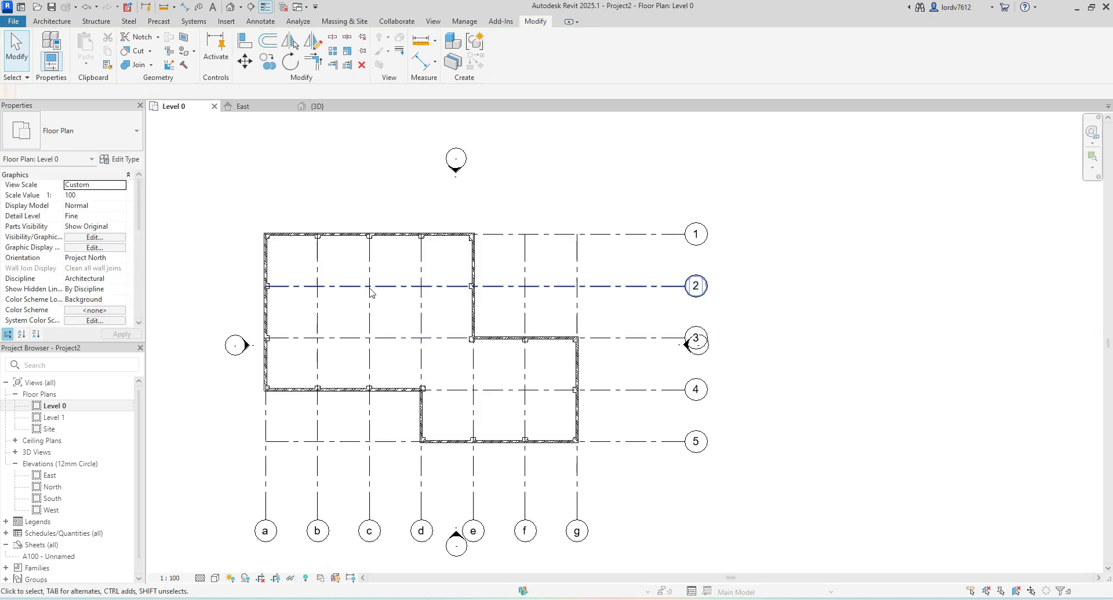
Step: Temporarily hide the walls and columns in the plan as elements, and reset the temporary hiding
{"action": "left_click_drag", "start_coordinate": [257, 208], "coordinate": [595, 472]}
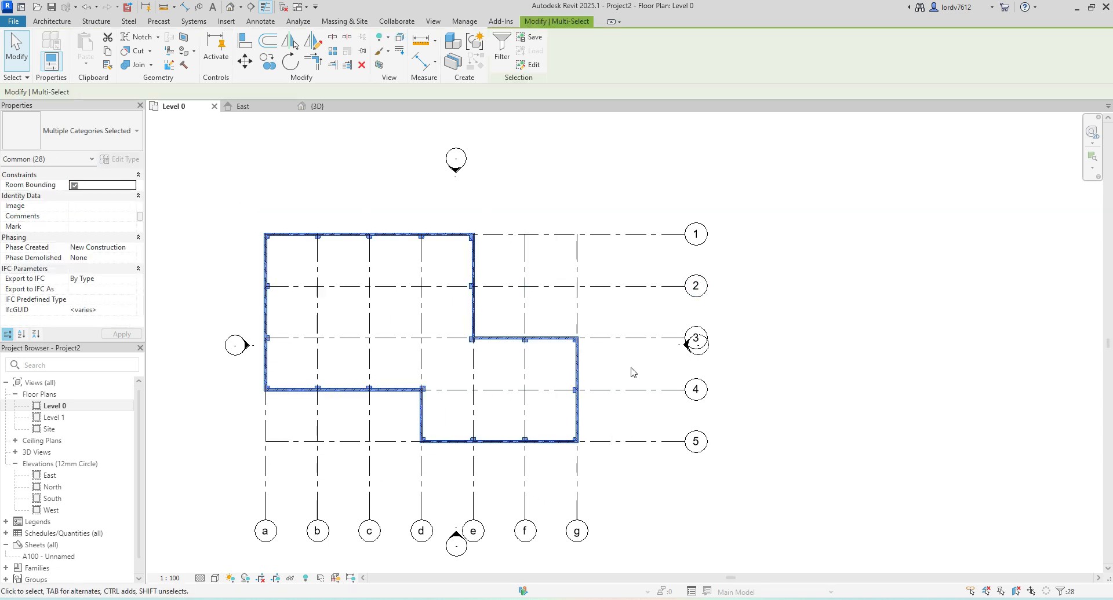
{"action": "left_click", "coordinate": [291, 579]}
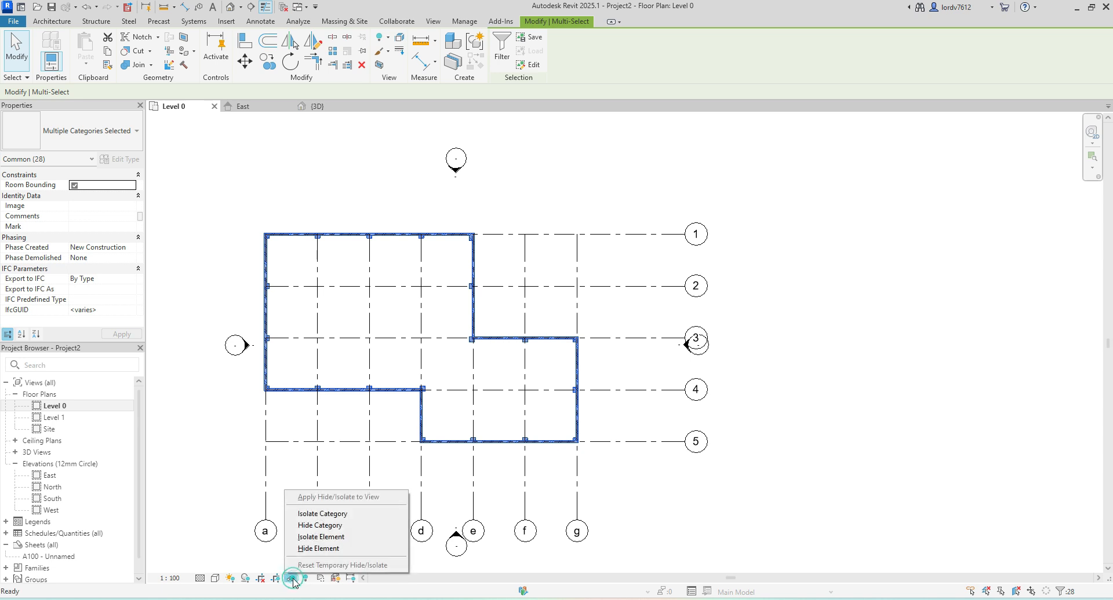
{"action": "left_click", "coordinate": [324, 549]}
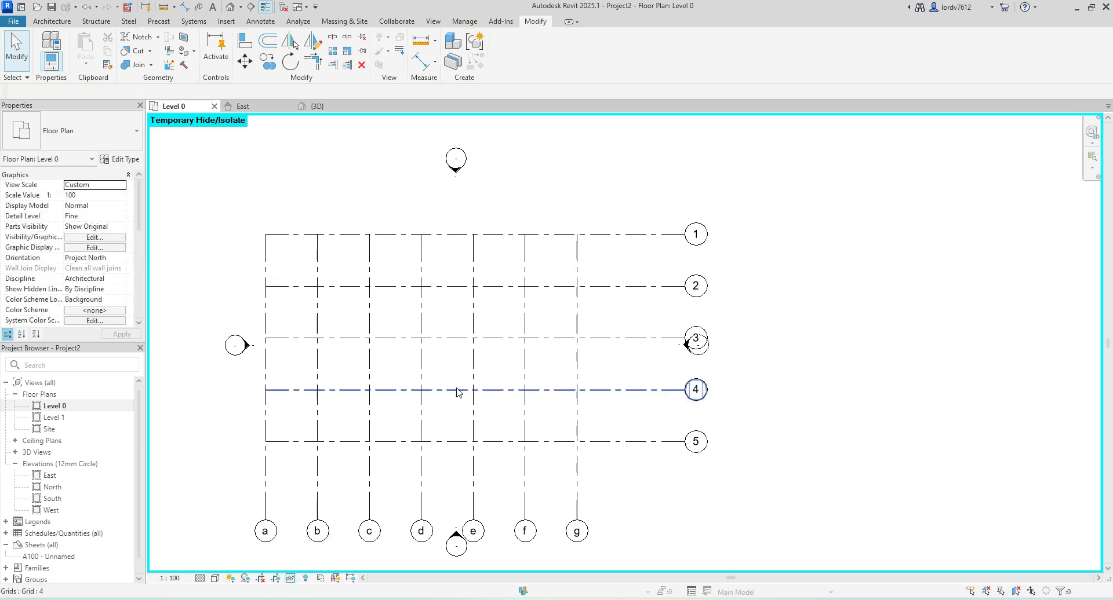
{"action": "key", "text": "h"}
{"action": "key", "text": "r"}
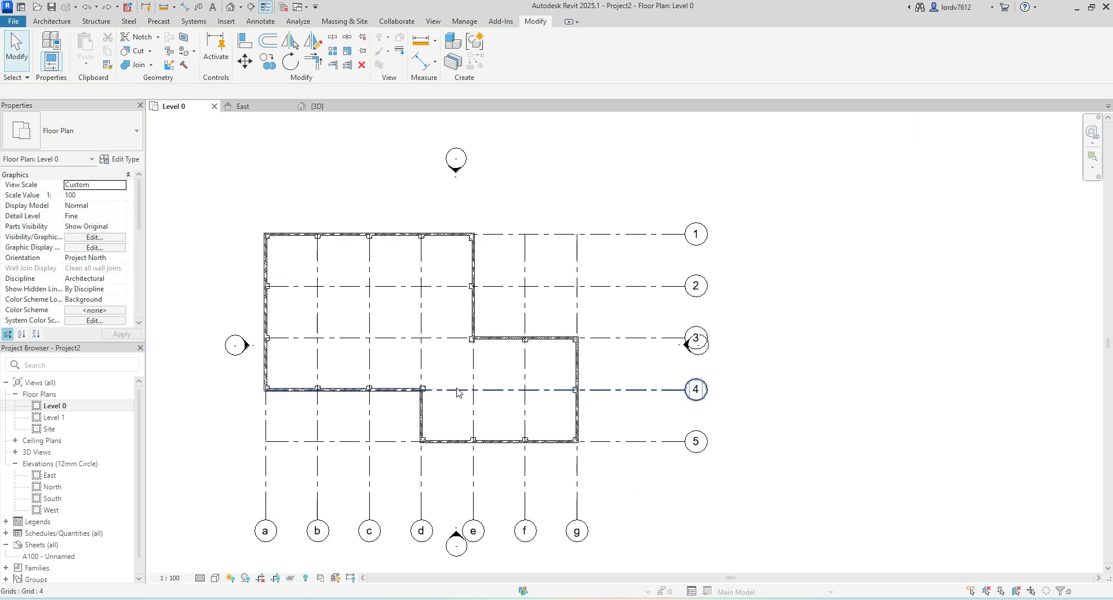
Step: Repeat the temporary Hide Element operation on the whole building outline, and restore it with Reset Temporary Hide/Isolate
{"action": "left_click_drag", "start_coordinate": [261, 209], "coordinate": [606, 487]}
{"action": "left_click", "coordinate": [294, 580]}
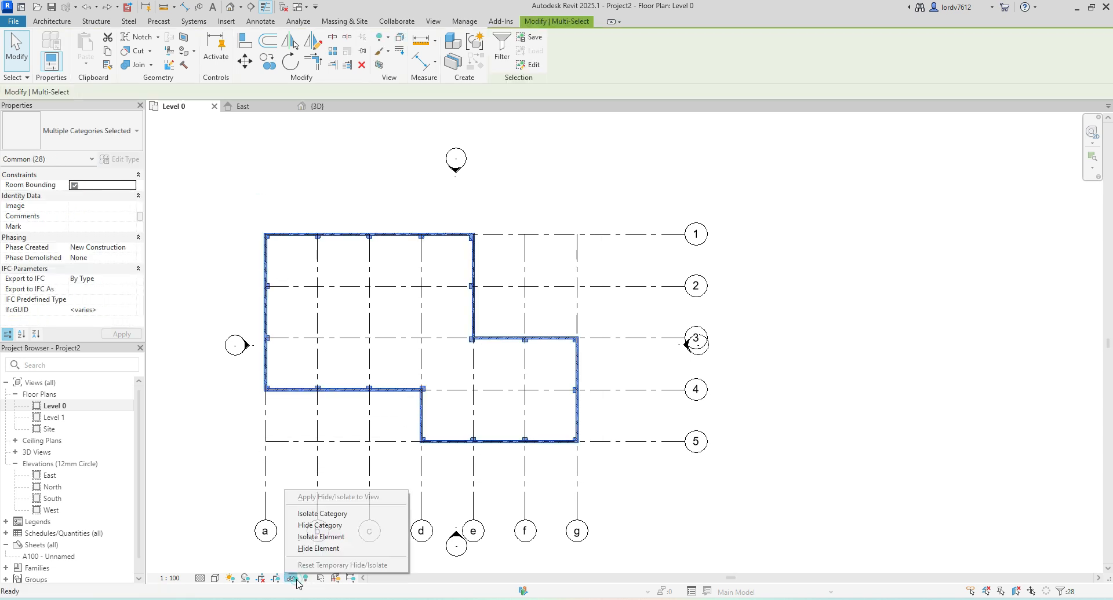
{"action": "left_click", "coordinate": [311, 548]}
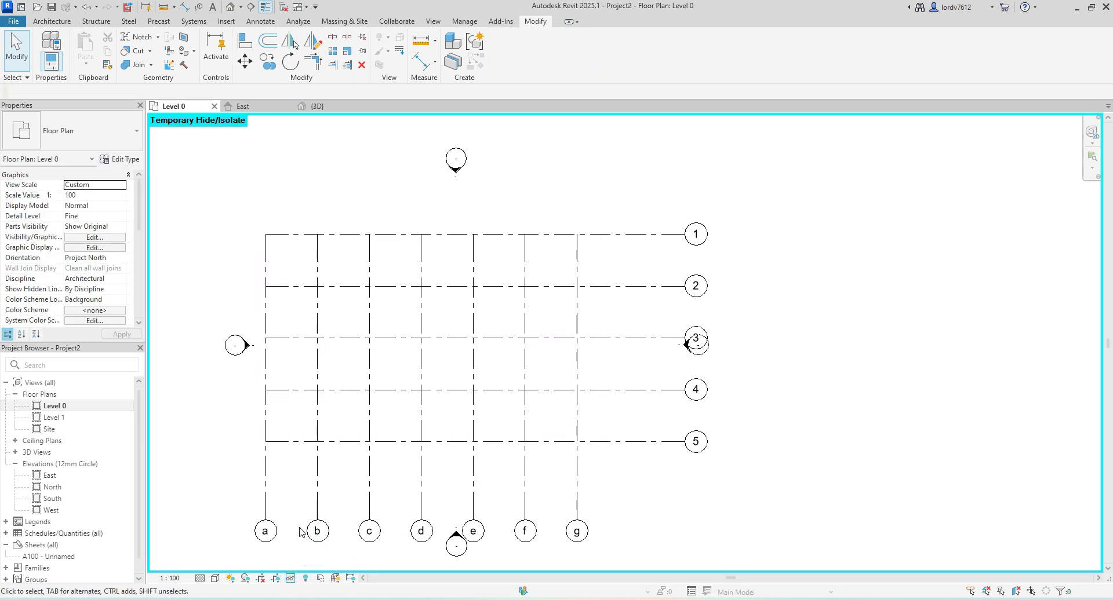
{"action": "left_click", "coordinate": [290, 580]}
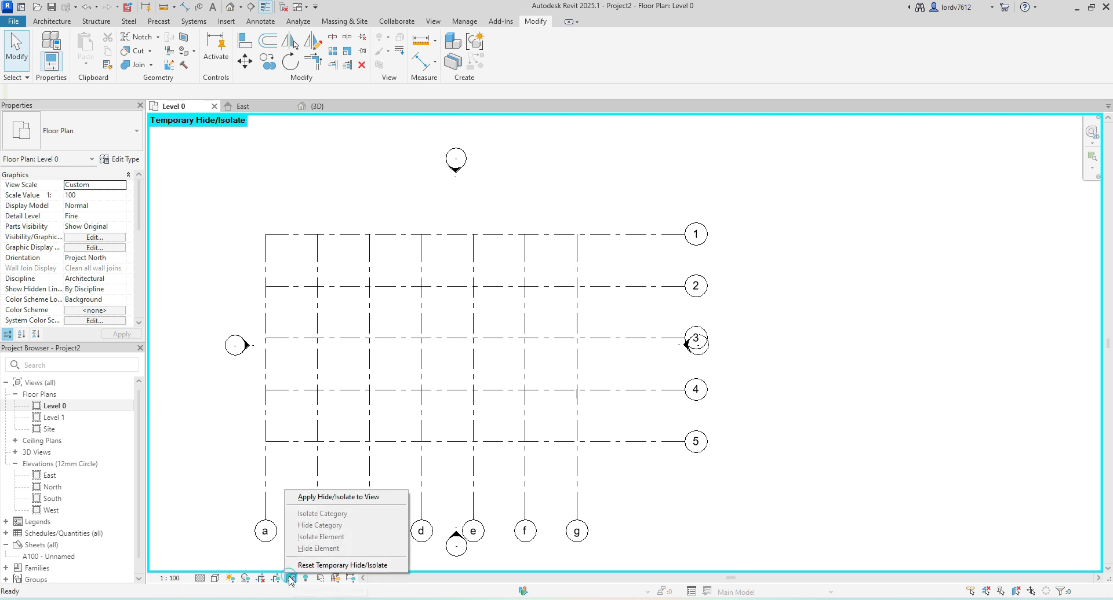
{"action": "left_click", "coordinate": [322, 571]}
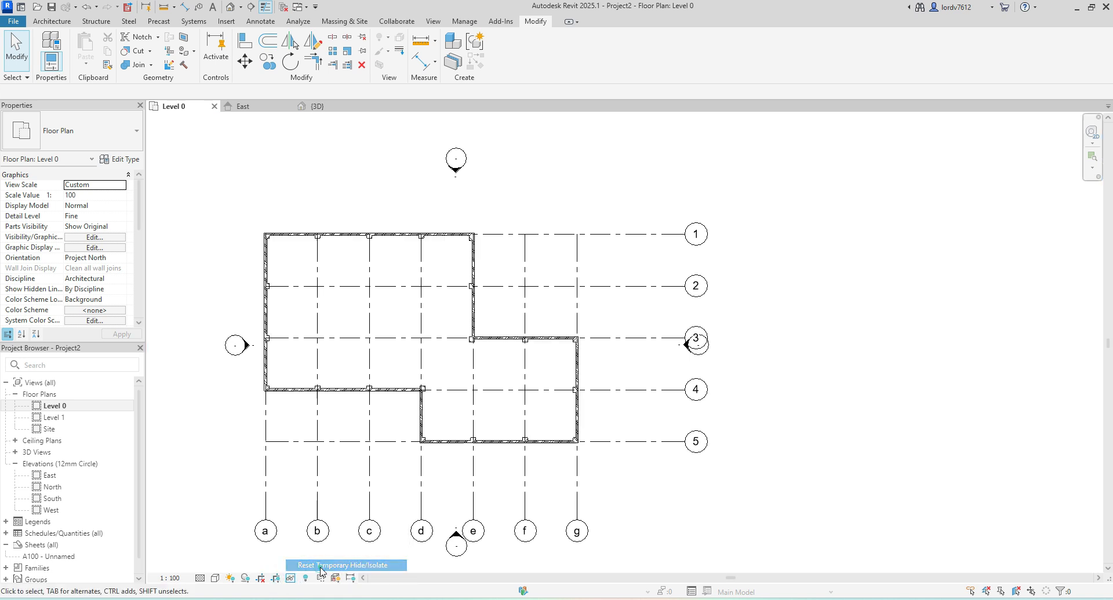
{"action": "left_click", "coordinate": [717, 507]}
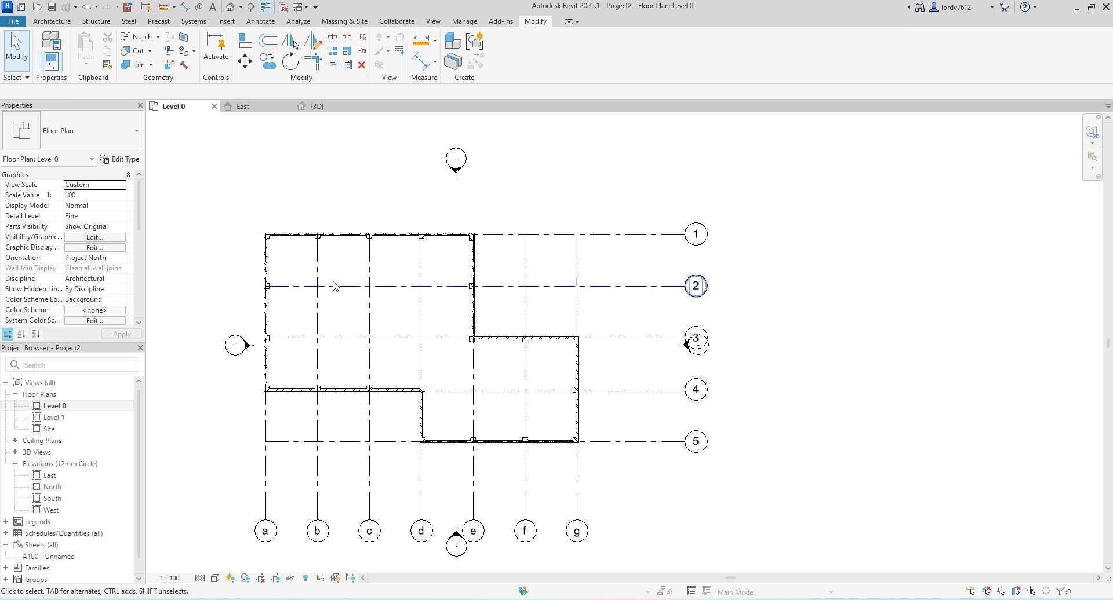
{"action": "left_click_drag", "start_coordinate": [258, 224], "coordinate": [609, 487]}
{"action": "left_click", "coordinate": [291, 581]}
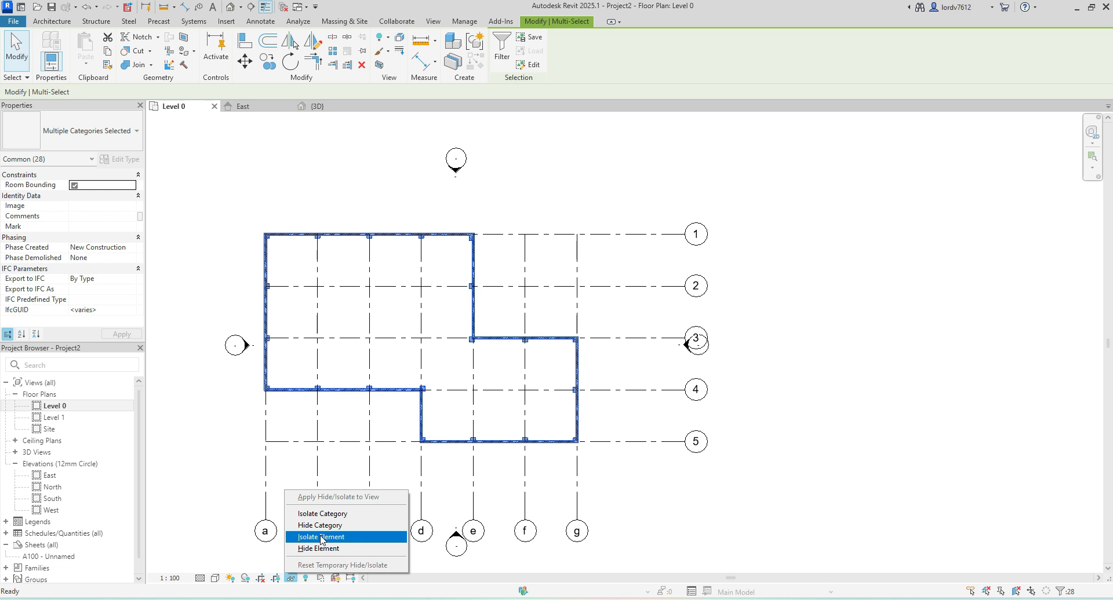
{"action": "left_click", "coordinate": [648, 503]}
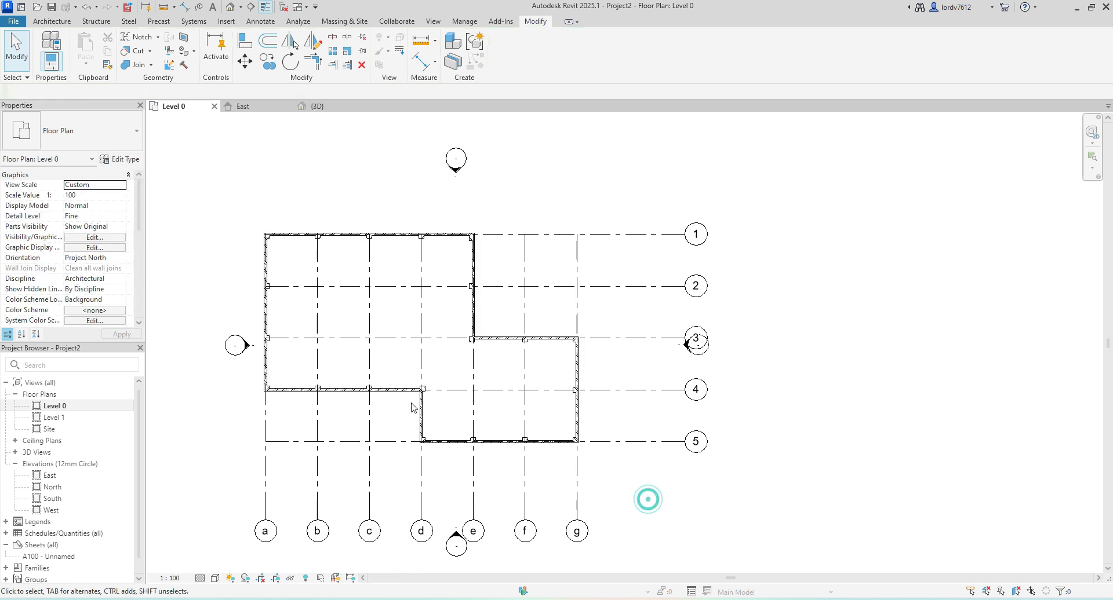
Step: Select all rectangular column instances in the Level 0 plan and temporarily isolate them as elements
{"action": "left_click", "coordinate": [425, 389]}
{"action": "key", "text": "s"}
{"action": "key", "text": "a"}
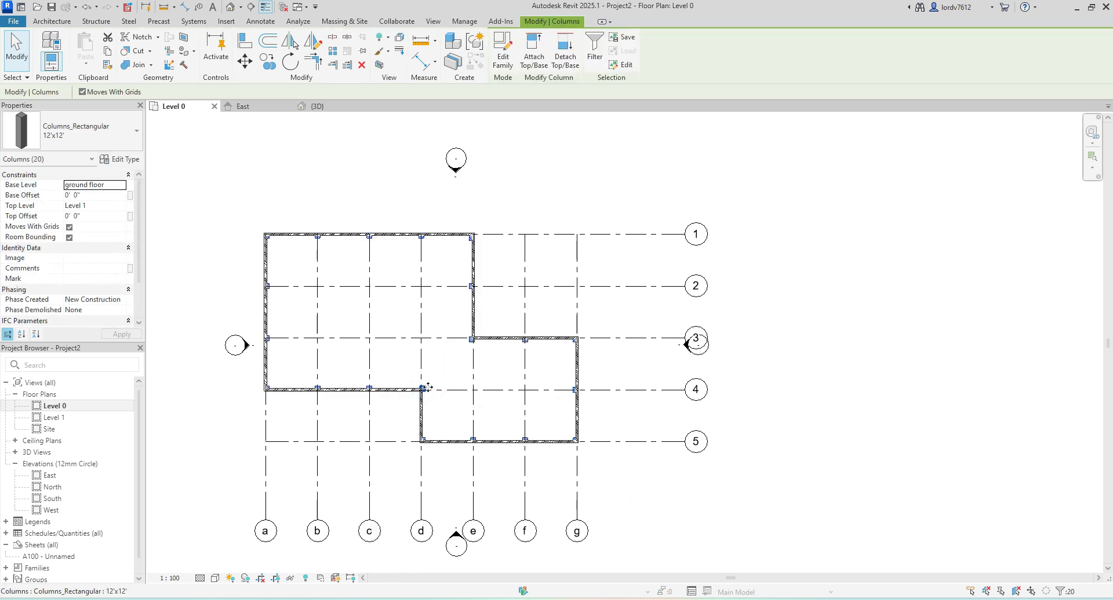
{"action": "left_click", "coordinate": [291, 578]}
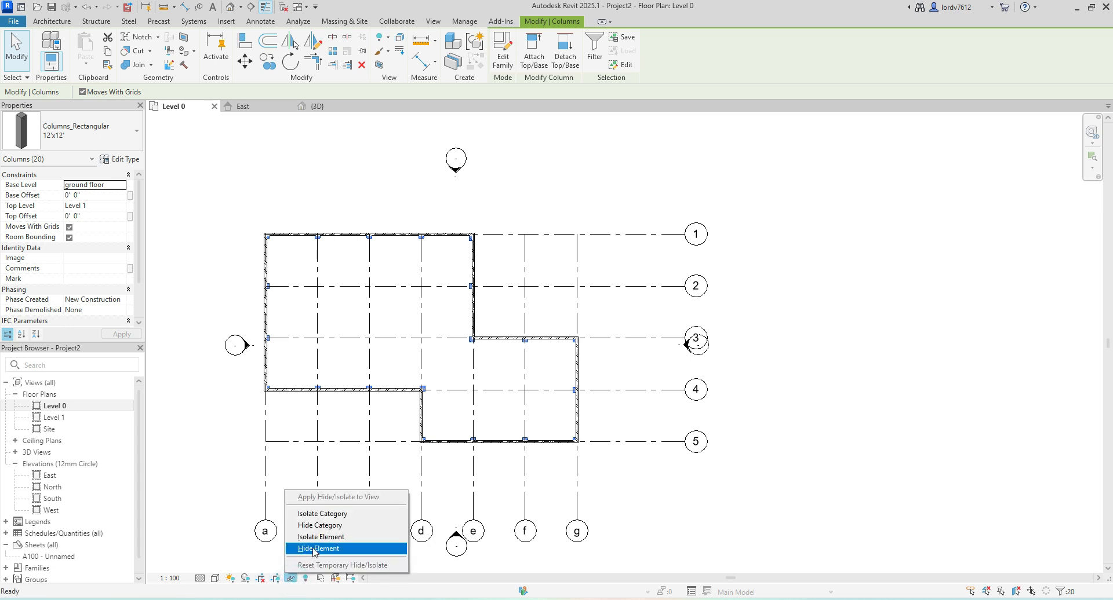
{"action": "left_click", "coordinate": [318, 537]}
{"action": "left_click", "coordinate": [596, 478]}
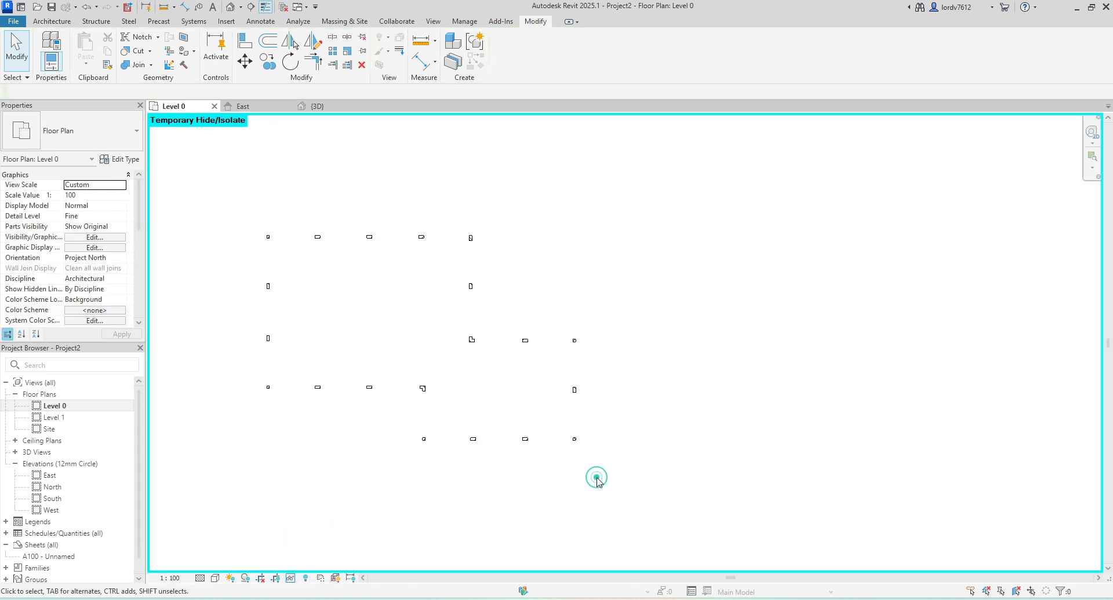
Step: Look at the model in the 3D view, and return to the Level 0 plan to examine the isolated columns
{"action": "left_click", "coordinate": [230, 8]}
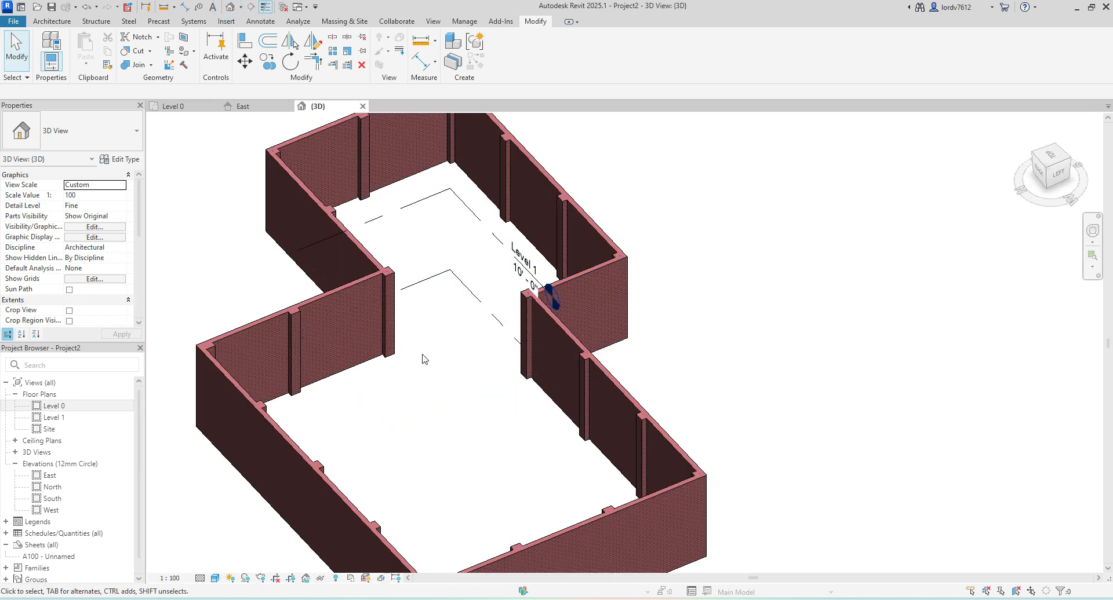
{"action": "double_click", "coordinate": [55, 406]}
{"action": "scroll", "coordinate": [350, 224], "scroll_direction": "up", "scroll_amount": 3}
{"action": "scroll", "coordinate": [439, 284], "scroll_direction": "up", "scroll_amount": 2}
{"action": "middle_click_drag", "start_coordinate": [653, 293], "coordinate": [802, 306]}
{"action": "middle_click_drag", "start_coordinate": [467, 306], "coordinate": [290, 181]}
{"action": "scroll", "coordinate": [455, 281], "scroll_direction": "down", "scroll_amount": 3}
{"action": "middle_click_drag", "start_coordinate": [492, 333], "coordinate": [371, 255]}
{"action": "scroll", "coordinate": [538, 316], "scroll_direction": "up", "scroll_amount": 4}
{"action": "middle_click_drag", "start_coordinate": [564, 303], "coordinate": [643, 358]}
{"action": "scroll", "coordinate": [492, 376], "scroll_direction": "down", "scroll_amount": 5}
{"action": "middle_click_drag", "start_coordinate": [446, 402], "coordinate": [521, 402]}
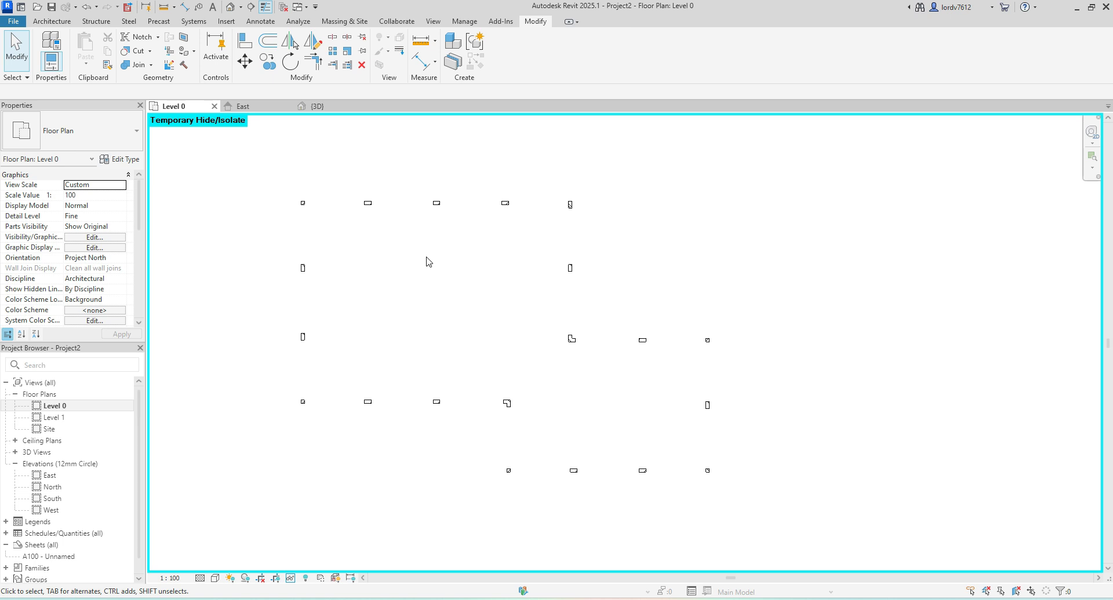
{"action": "scroll", "coordinate": [383, 185], "scroll_direction": "down", "scroll_amount": 2}
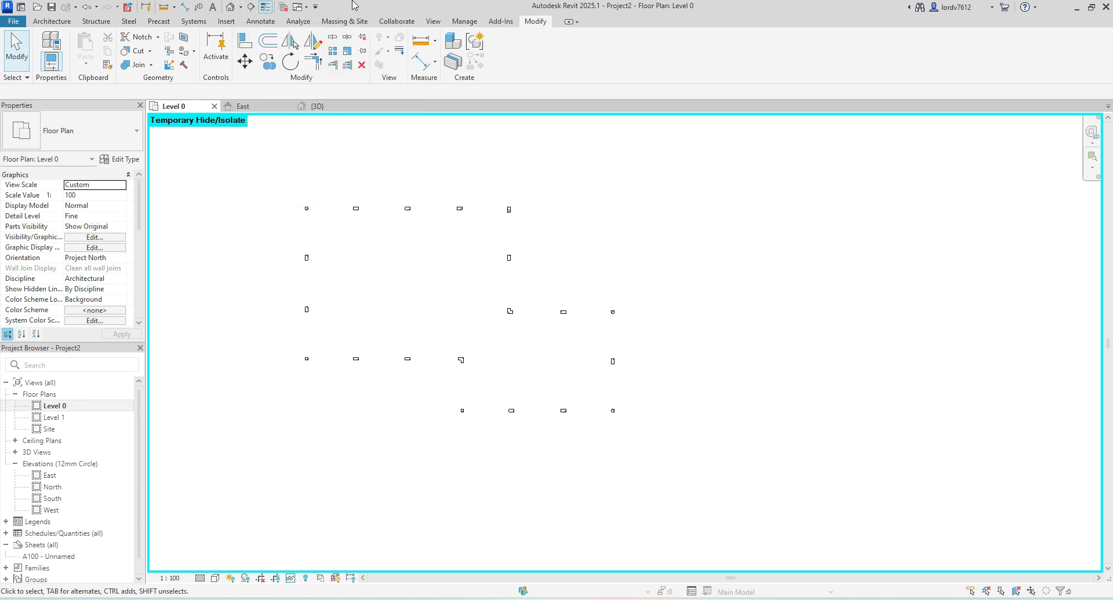
Step: Temporarily isolate all rectangular columns as elements in the 3D view and inspect them from another angle
{"action": "left_click", "coordinate": [234, 7]}
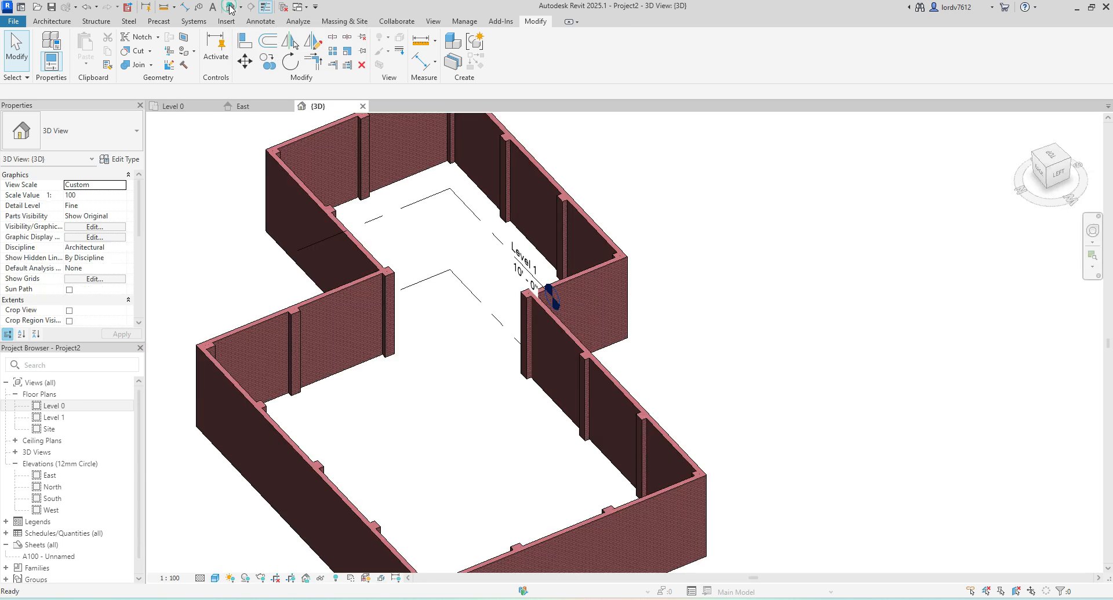
{"action": "scroll", "coordinate": [481, 254], "scroll_direction": "up", "scroll_amount": 3}
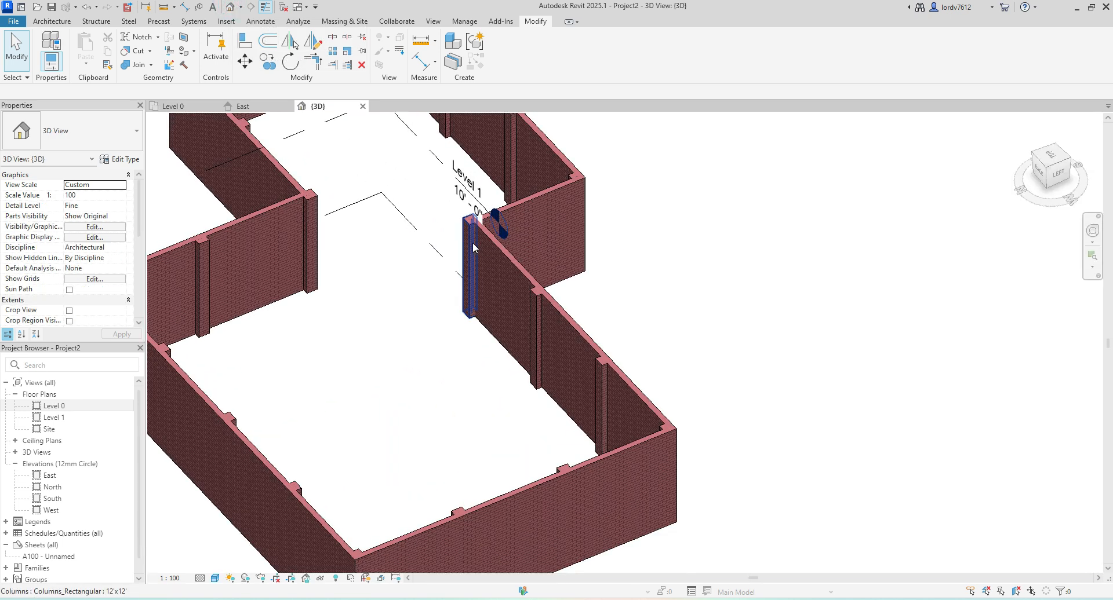
{"action": "left_click", "coordinate": [472, 243]}
{"action": "scroll", "coordinate": [600, 234], "scroll_direction": "down", "scroll_amount": 2}
{"action": "middle_click_drag", "start_coordinate": [601, 234], "coordinate": [612, 246]}
{"action": "key", "text": "s"}
{"action": "key", "text": "a"}
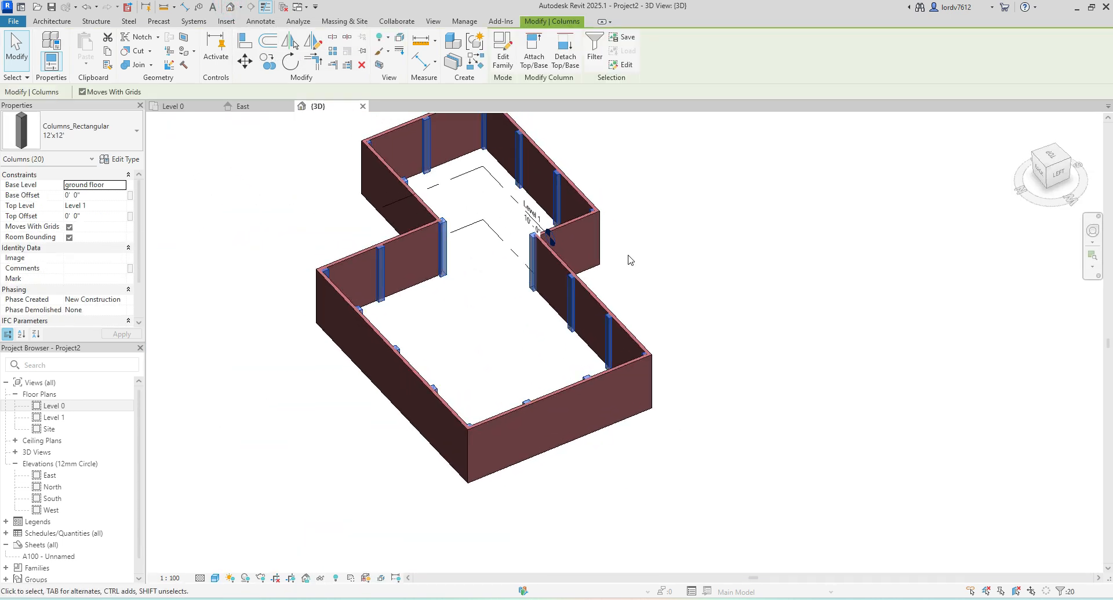
{"action": "left_click", "coordinate": [320, 579]}
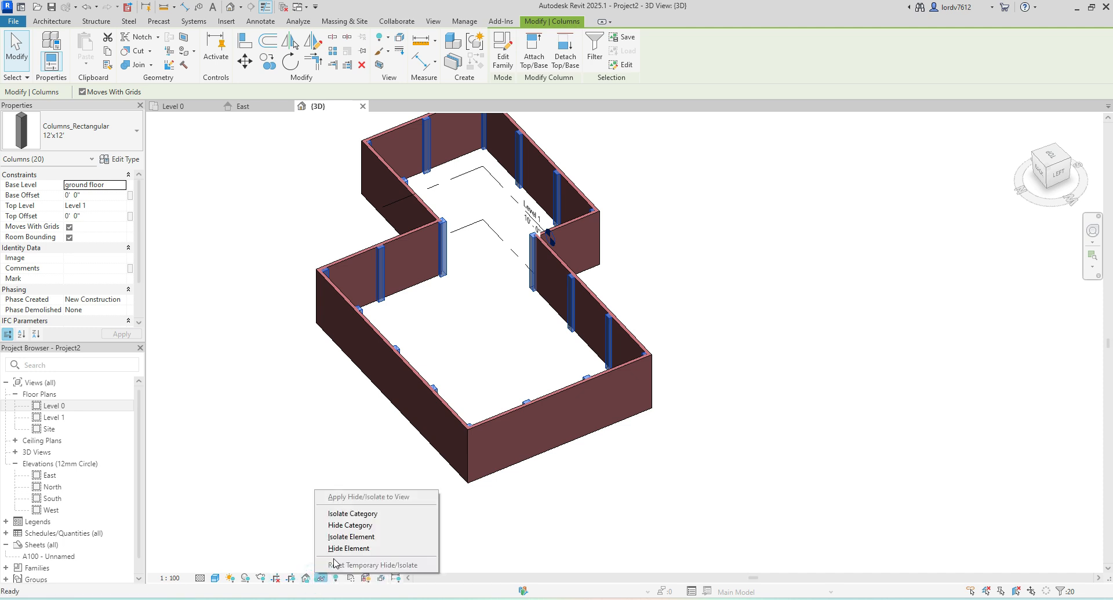
{"action": "left_click", "coordinate": [342, 536]}
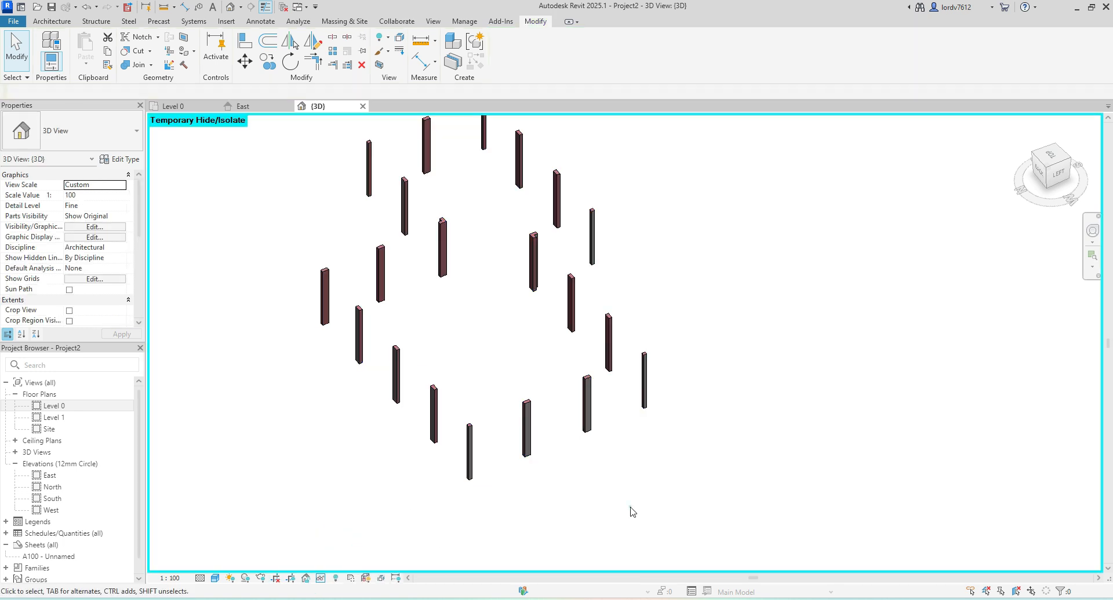
{"action": "middle_click_drag", "start_coordinate": [646, 456], "coordinate": [706, 426], "text": "shift"}
{"action": "scroll", "coordinate": [622, 415], "scroll_direction": "down", "scroll_amount": 2}
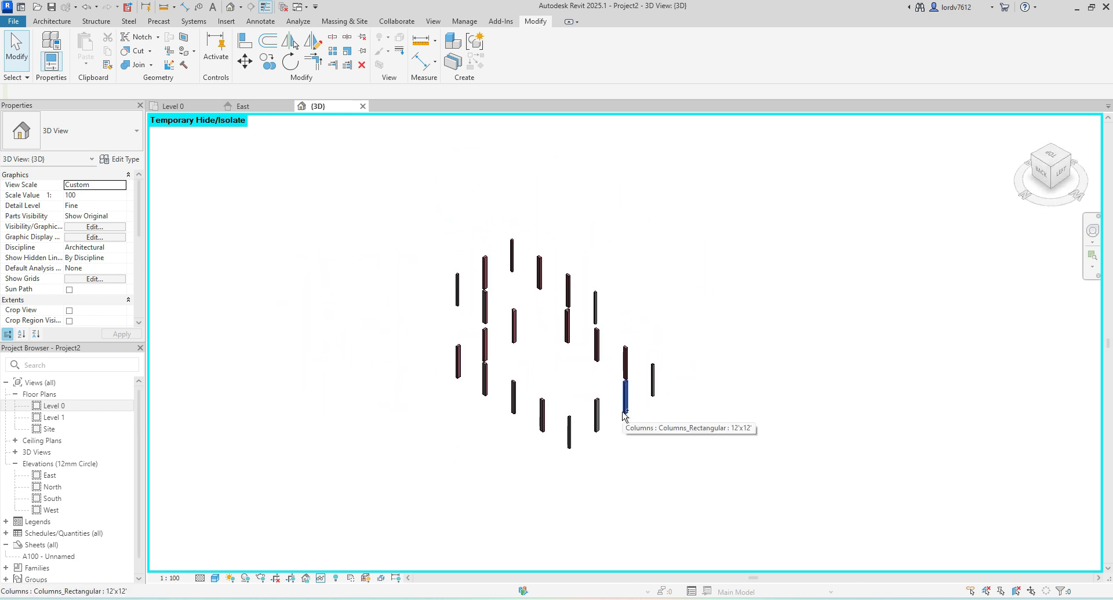
Step: Undo the column isolation in the 3D view and check the temporary hide/isolate options there
{"action": "key", "text": "ctrl+z"}
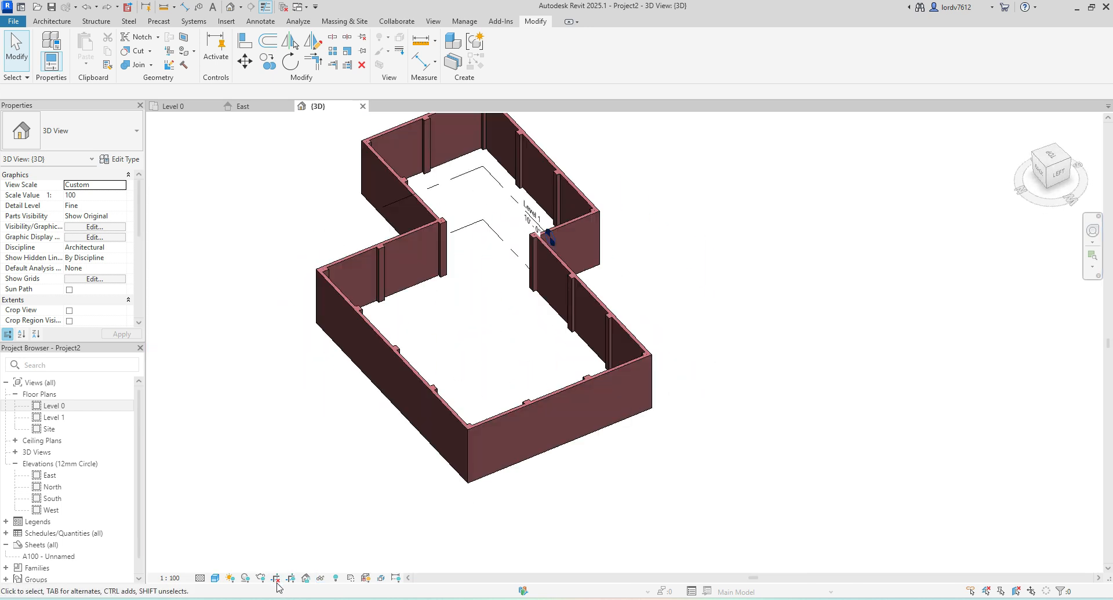
{"action": "left_click", "coordinate": [320, 578]}
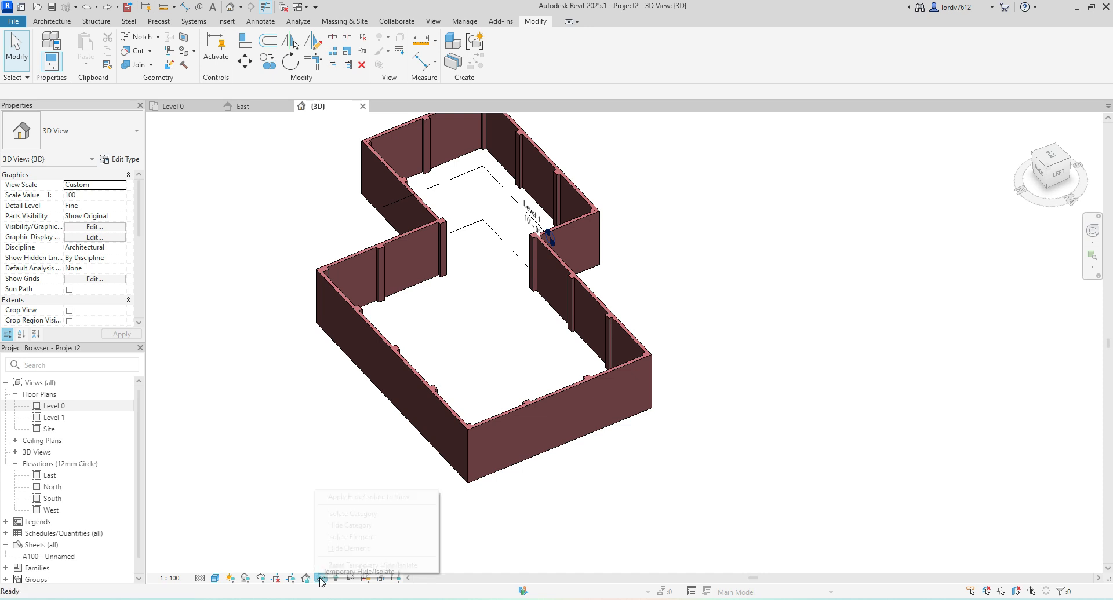
{"action": "left_click", "coordinate": [284, 510]}
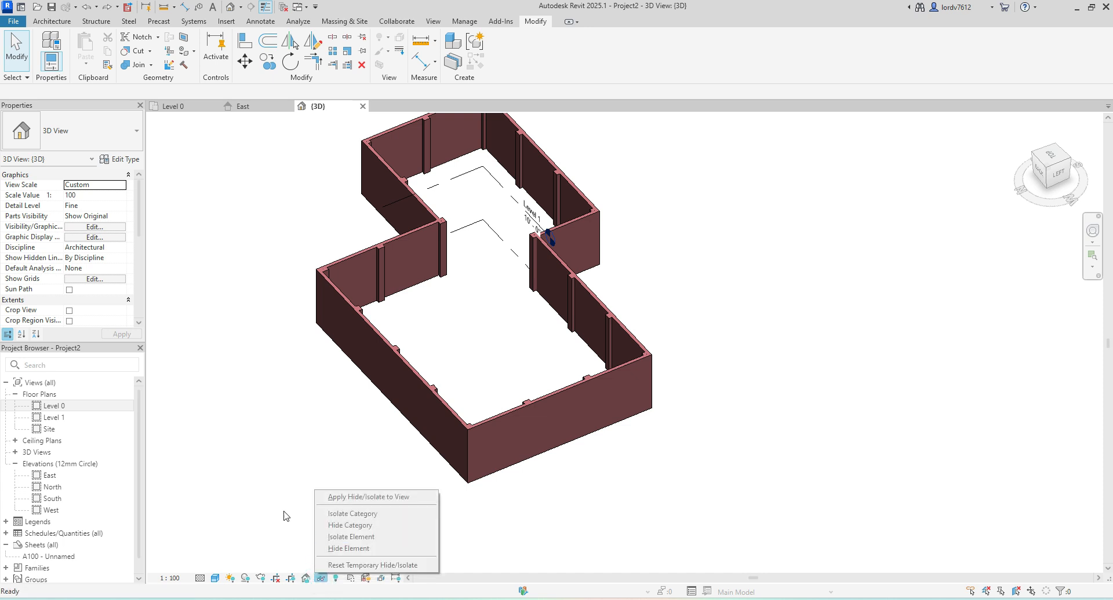
{"action": "left_click", "coordinate": [320, 579]}
{"action": "left_click", "coordinate": [329, 566]}
{"action": "left_click", "coordinate": [288, 521]}
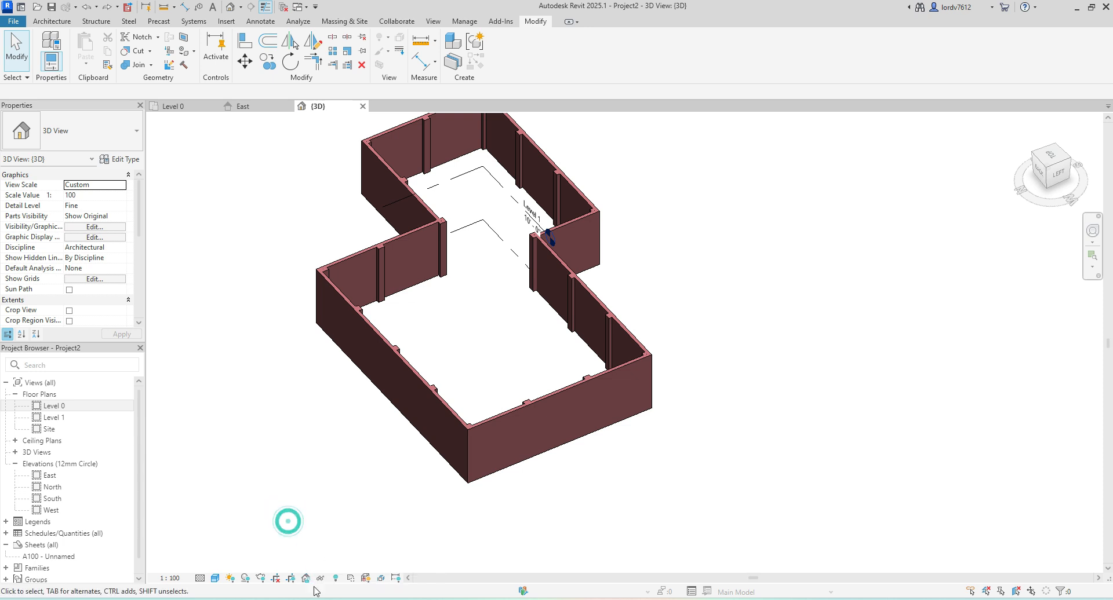
Step: Return to the Level 0 plan and reset its temporary hide/isolate
{"action": "double_click", "coordinate": [55, 405]}
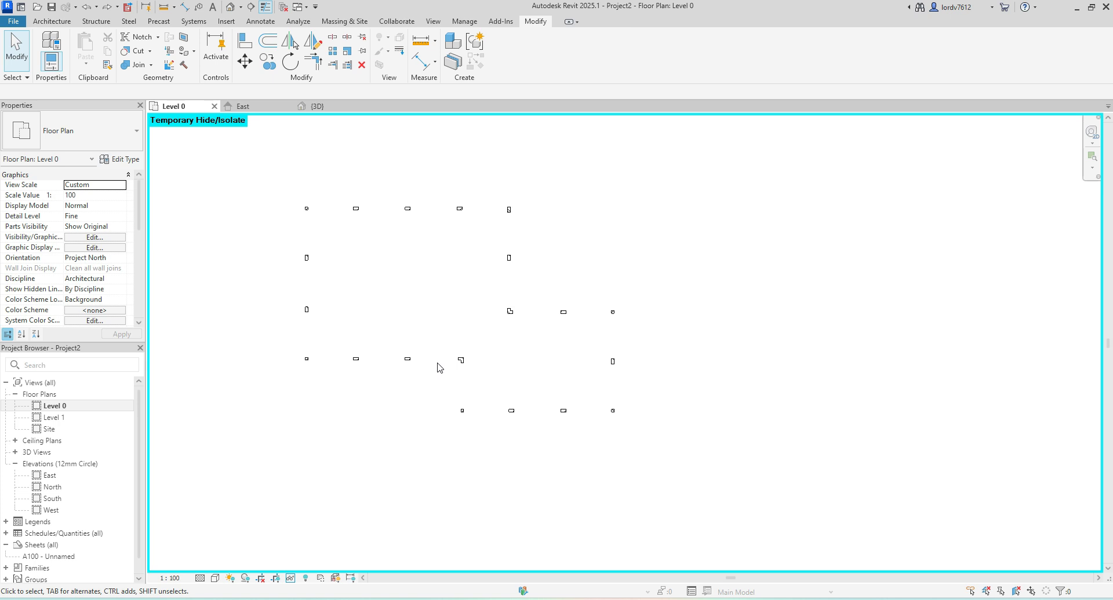
{"action": "left_click", "coordinate": [290, 579]}
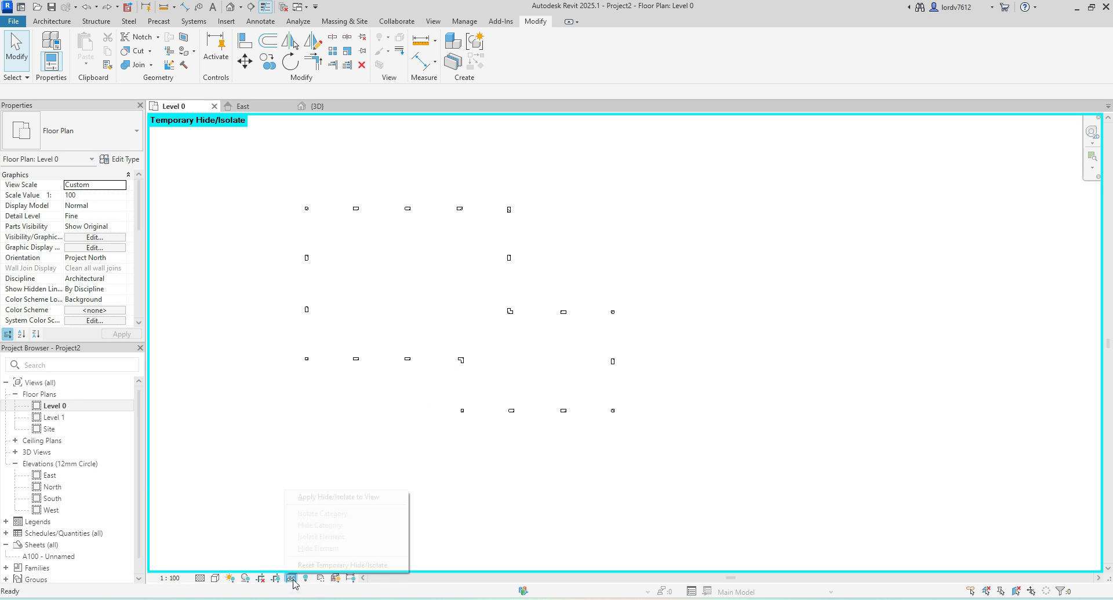
{"action": "left_click", "coordinate": [323, 565]}
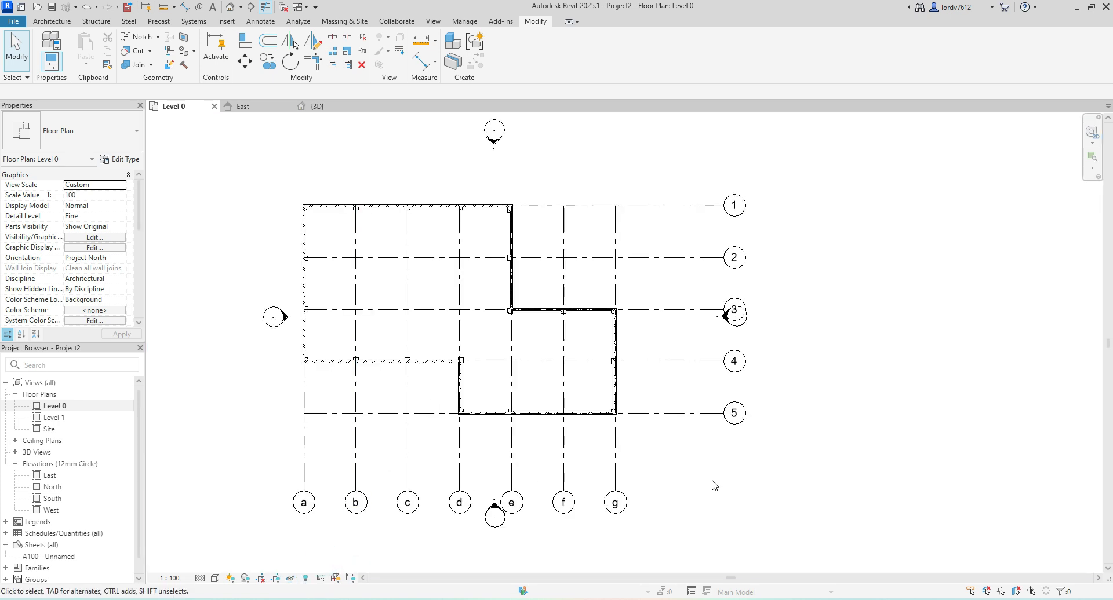
Step: Select all grid lines in the Level 0 plan and start copying them from the building corner at grids g and 5
{"action": "scroll", "coordinate": [713, 479], "scroll_direction": "down", "scroll_amount": 2}
{"action": "left_click_drag", "start_coordinate": [842, 250], "coordinate": [758, 450]}
{"action": "left_click", "coordinate": [695, 439]}
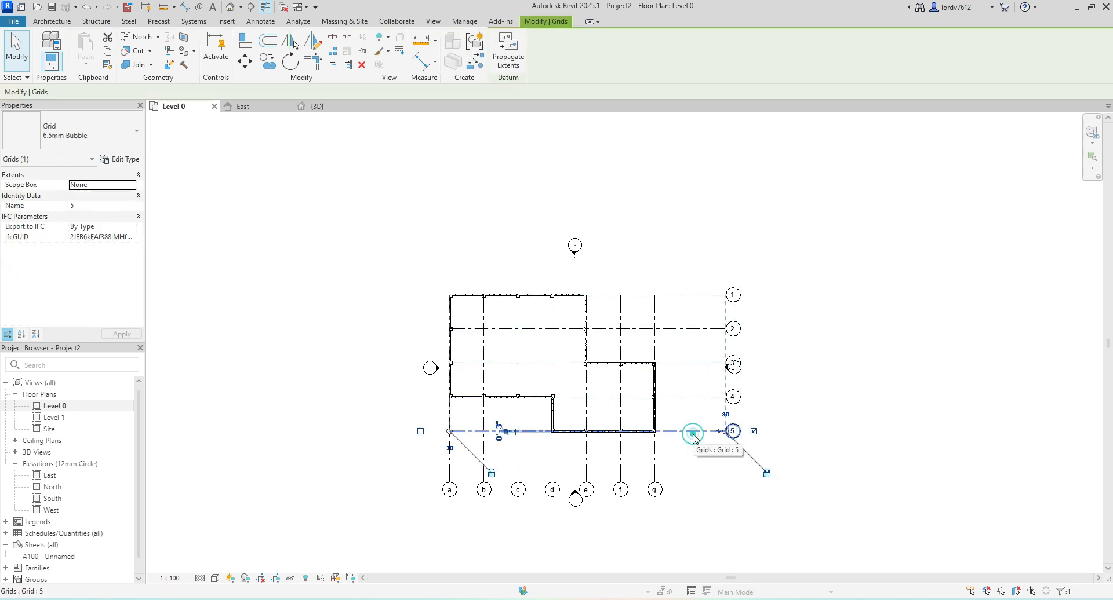
{"action": "key", "text": "s"}
{"action": "key", "text": "a"}
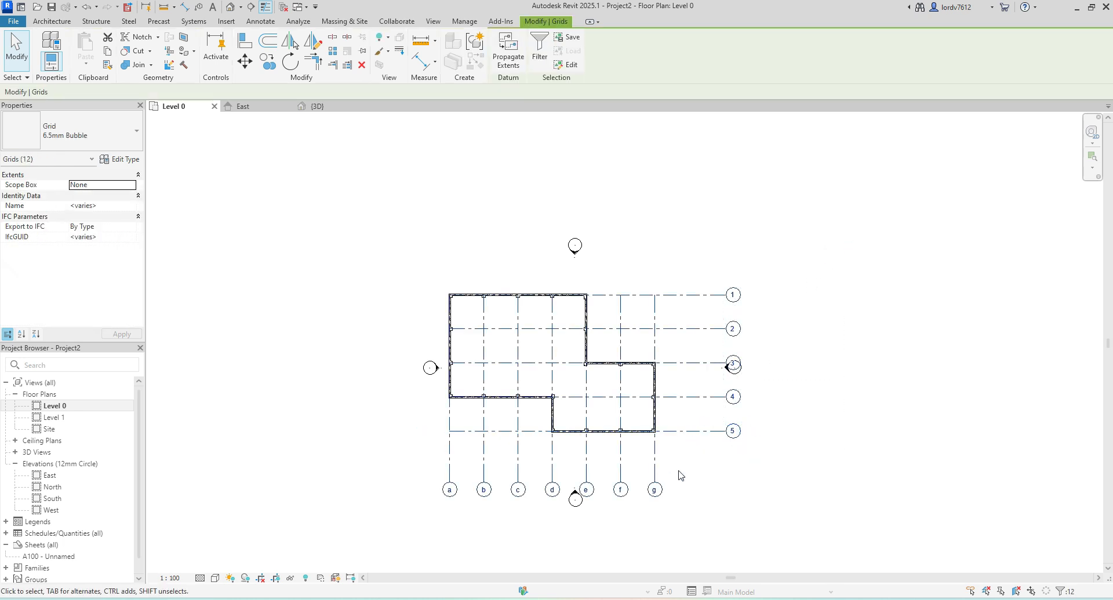
{"action": "middle_click_drag", "start_coordinate": [679, 473], "coordinate": [542, 479]}
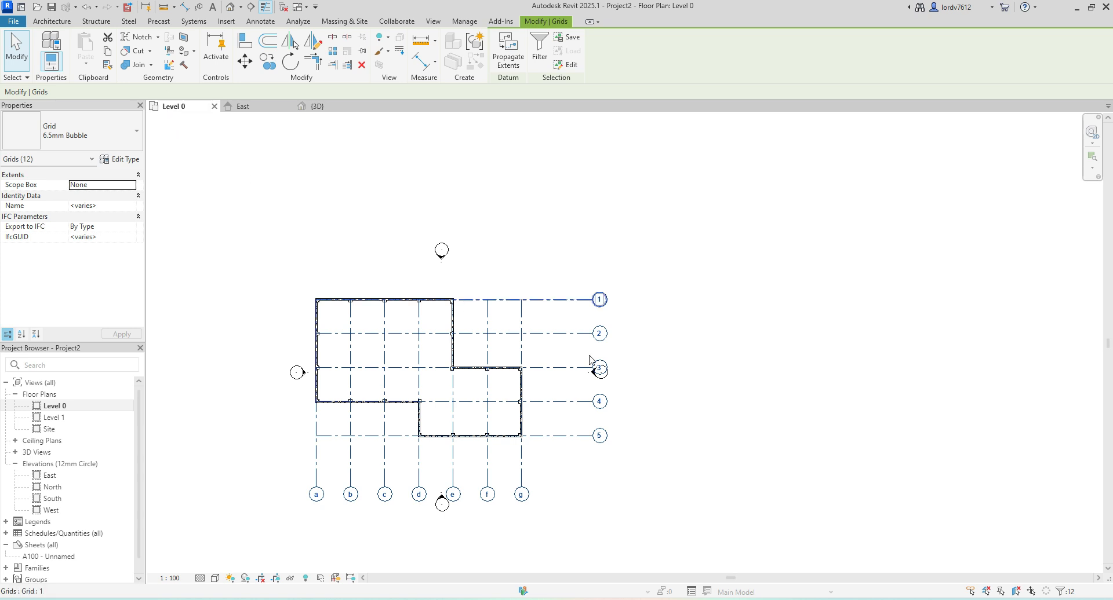
{"action": "middle_click_drag", "start_coordinate": [993, 354], "coordinate": [849, 328]}
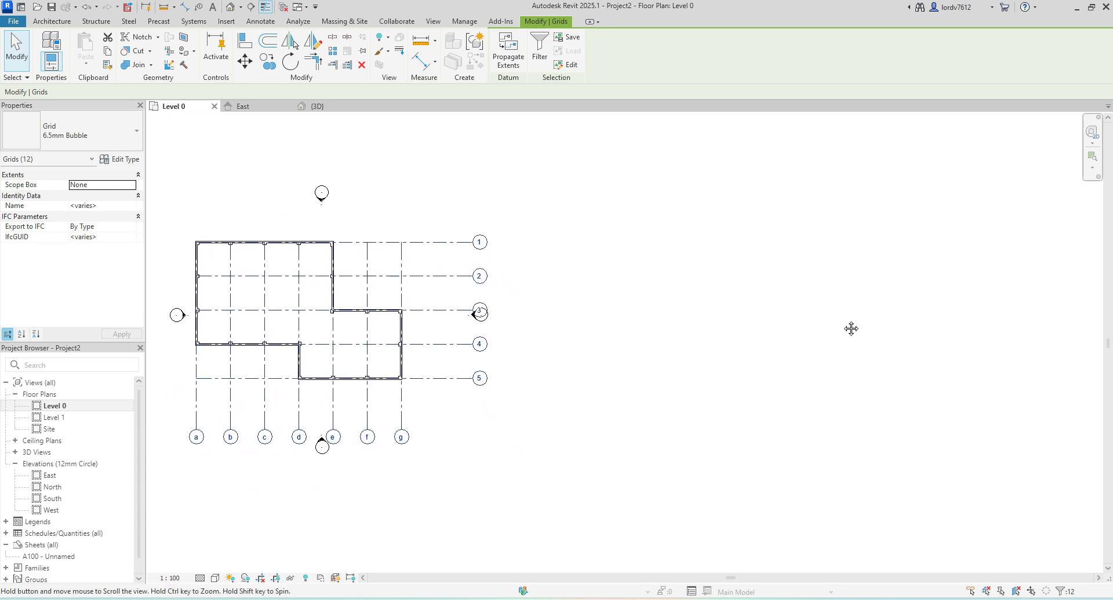
{"action": "left_click", "coordinate": [270, 69]}
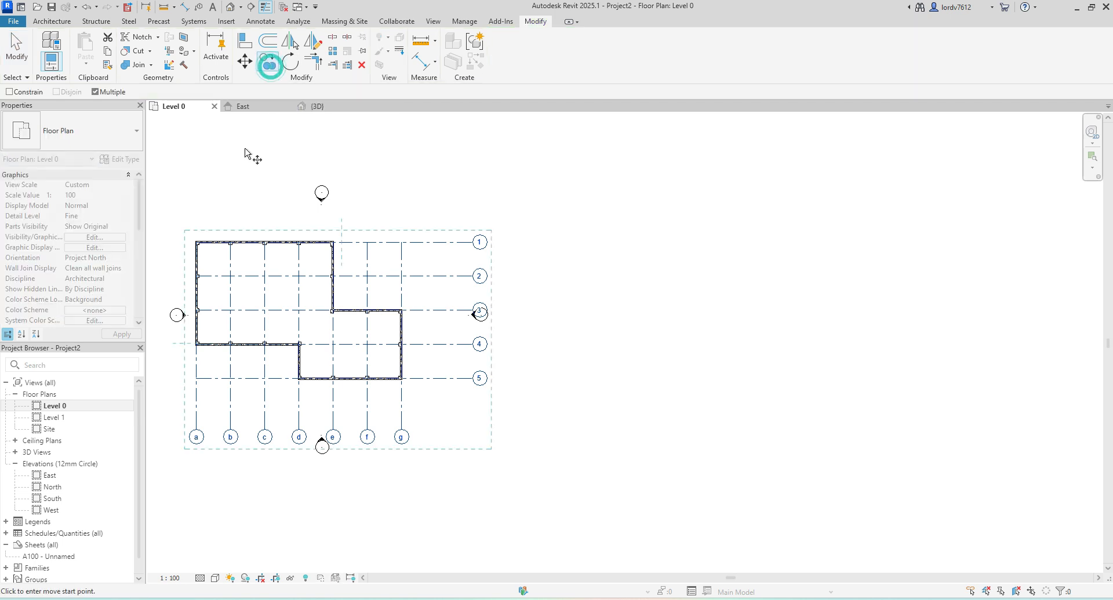
{"action": "left_click", "coordinate": [404, 381]}
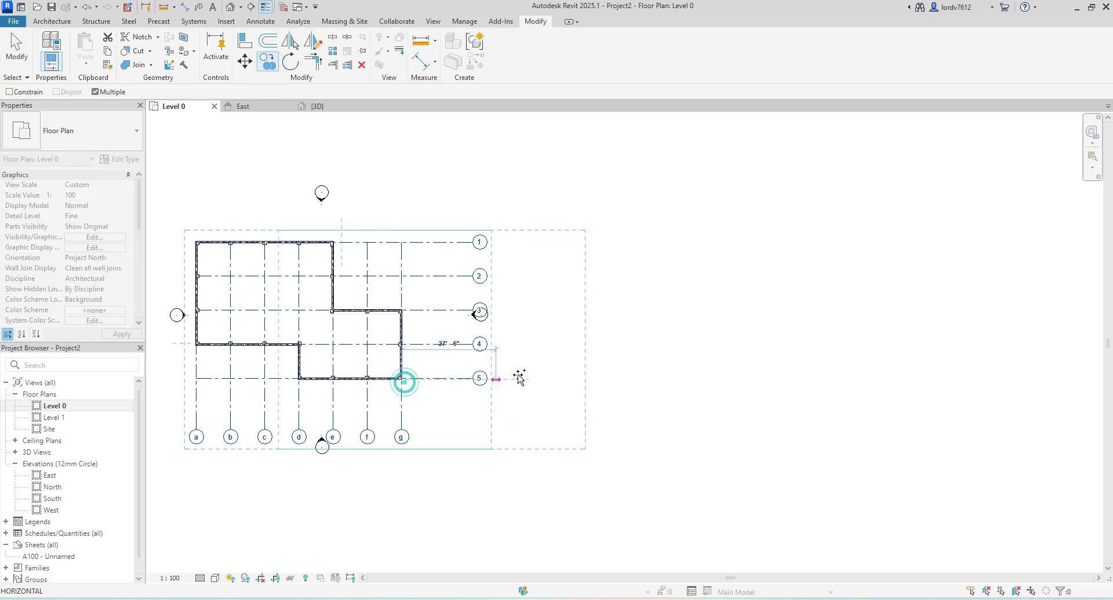
{"action": "middle_click_drag", "start_coordinate": [680, 385], "coordinate": [442, 372]}
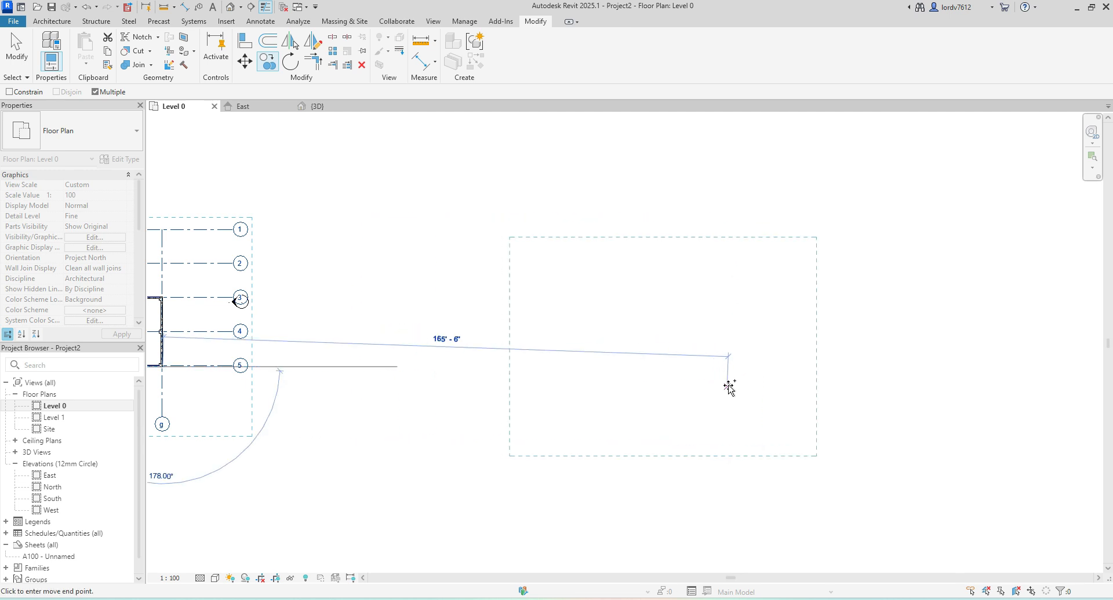
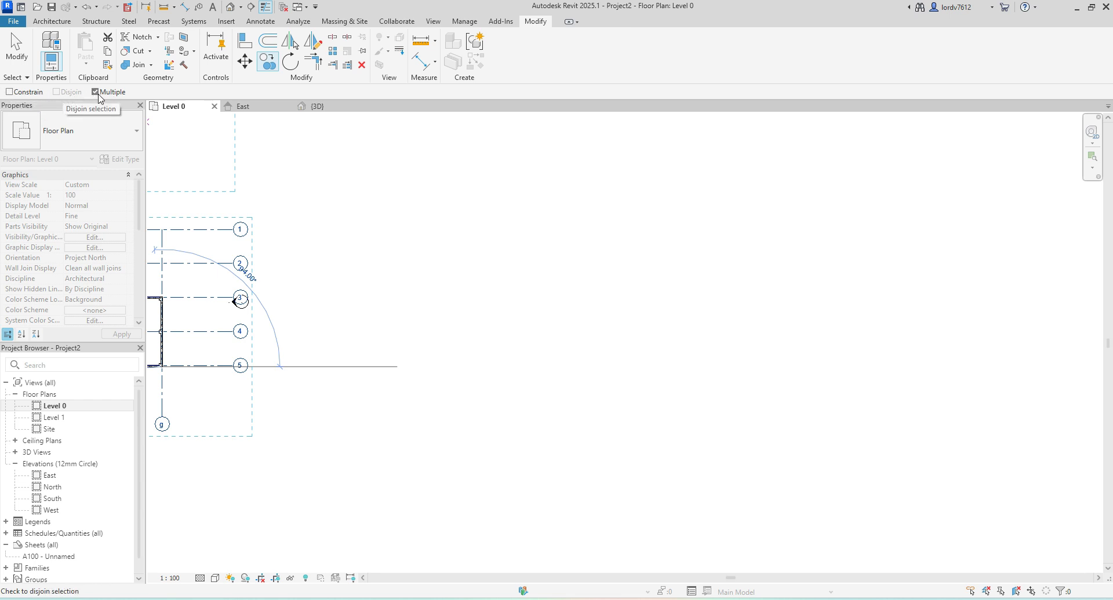
Step: Try the Constrain option on the copy's movement direction, and turn it off again
{"action": "left_click", "coordinate": [8, 92]}
{"action": "scroll", "coordinate": [637, 400], "scroll_direction": "down", "scroll_amount": 2}
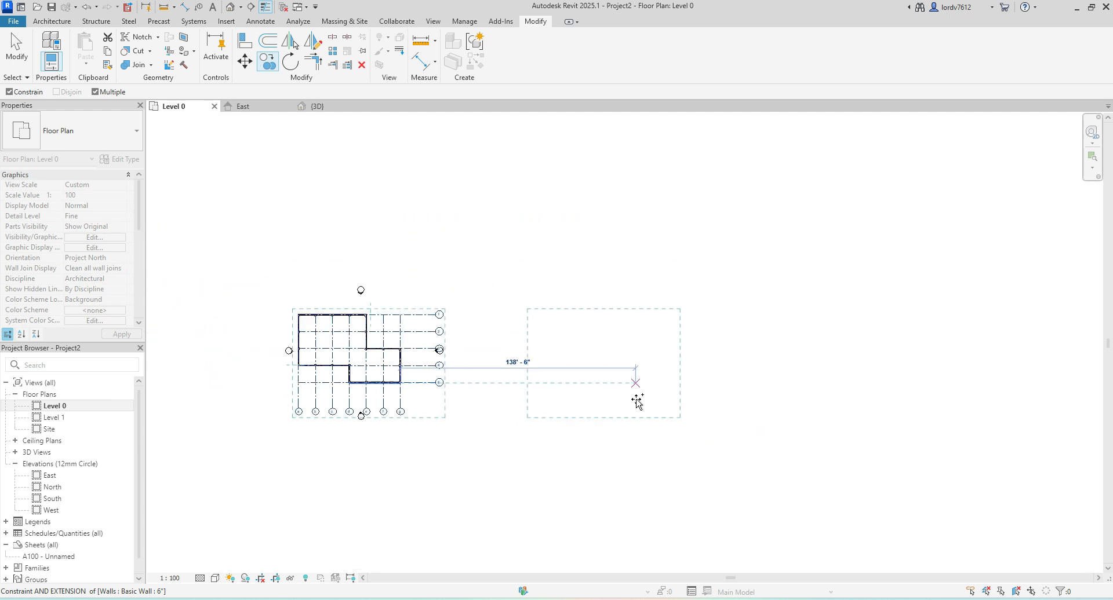
{"action": "scroll", "coordinate": [638, 400], "scroll_direction": "down", "scroll_amount": 2}
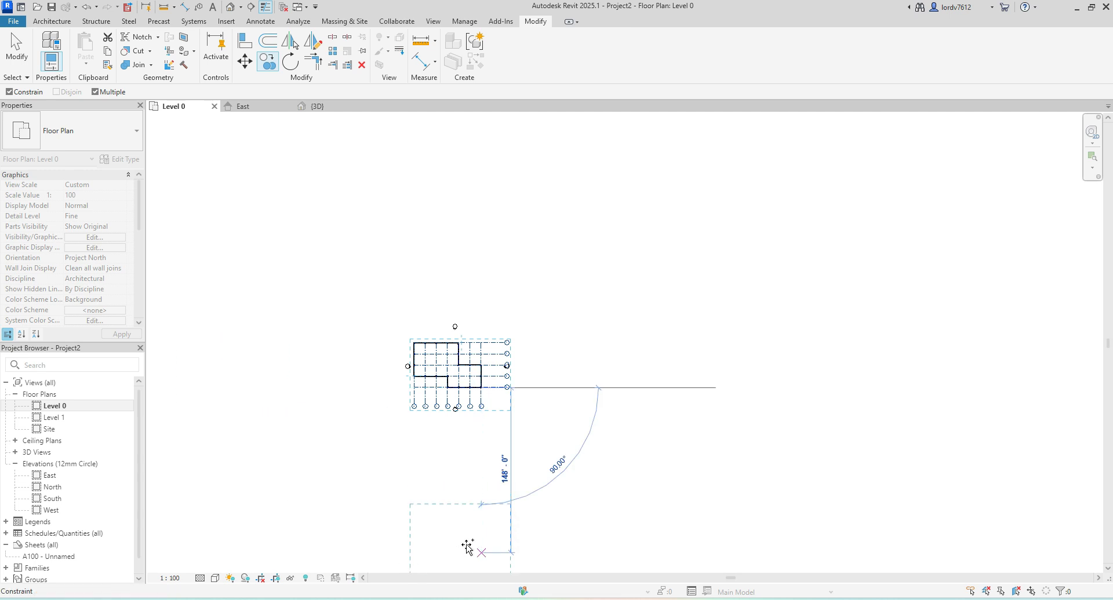
{"action": "left_click", "coordinate": [10, 92]}
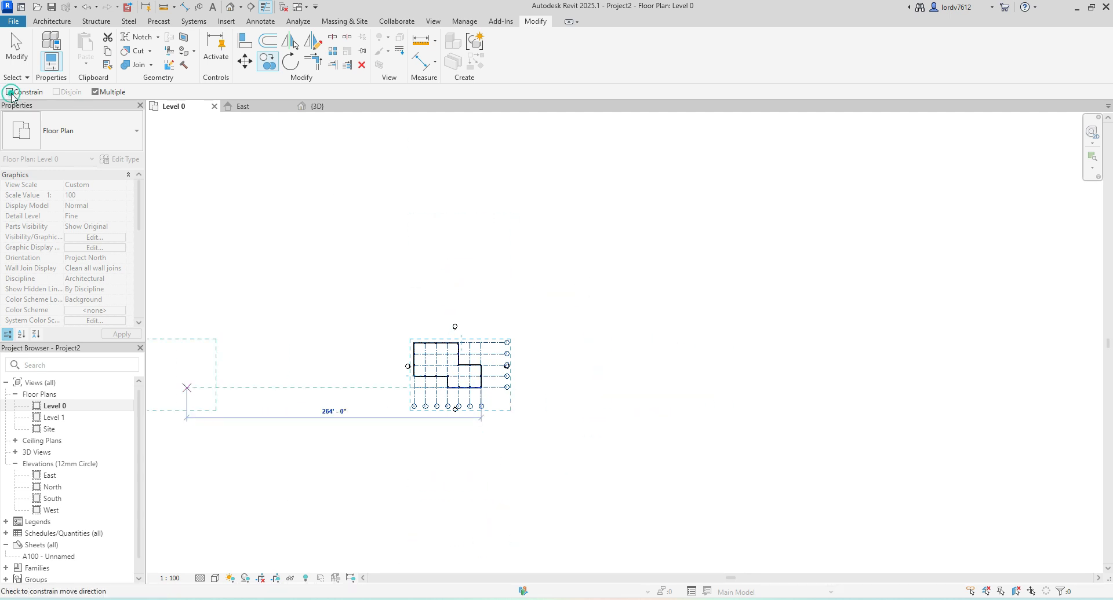
Step: Place the grid copy about 204' horizontally to the right of the original, and turn off the Multiple option
{"action": "middle_click_drag", "start_coordinate": [604, 370], "coordinate": [372, 423]}
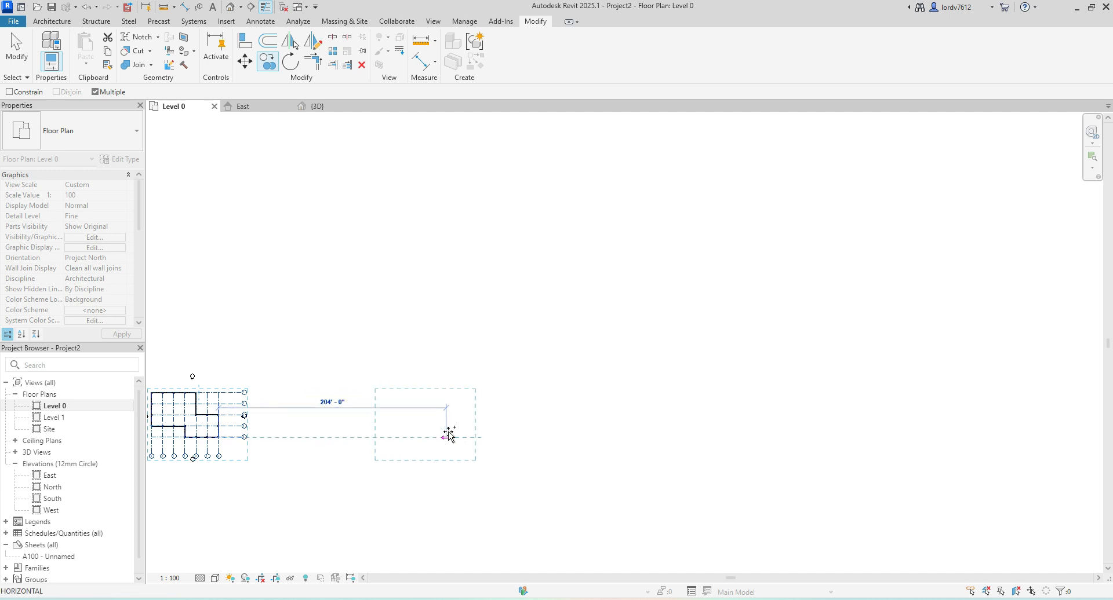
{"action": "left_click", "coordinate": [446, 436]}
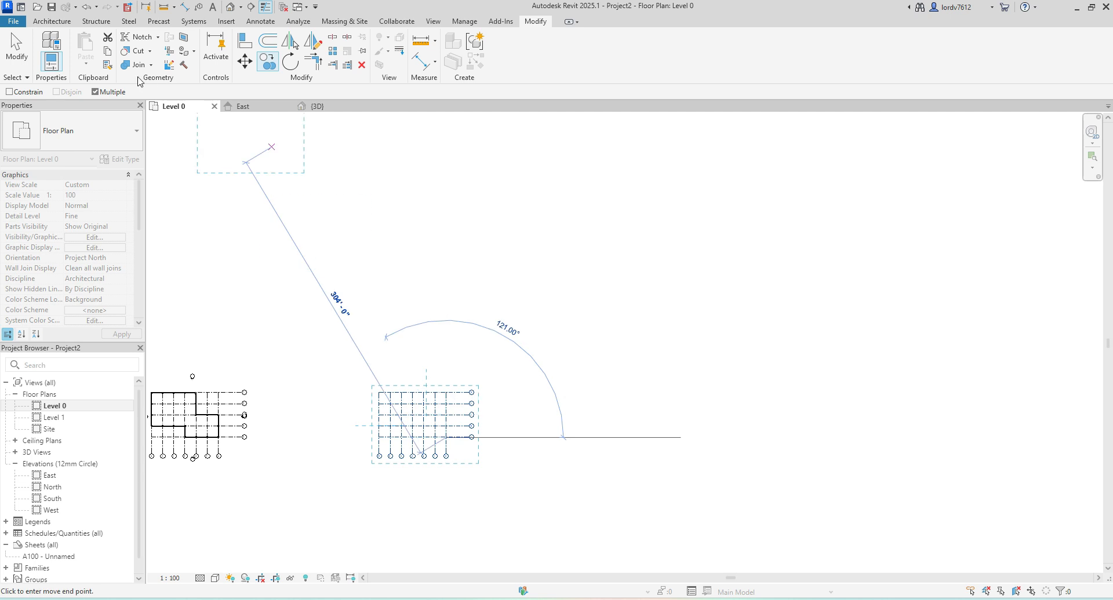
{"action": "left_click", "coordinate": [96, 91]}
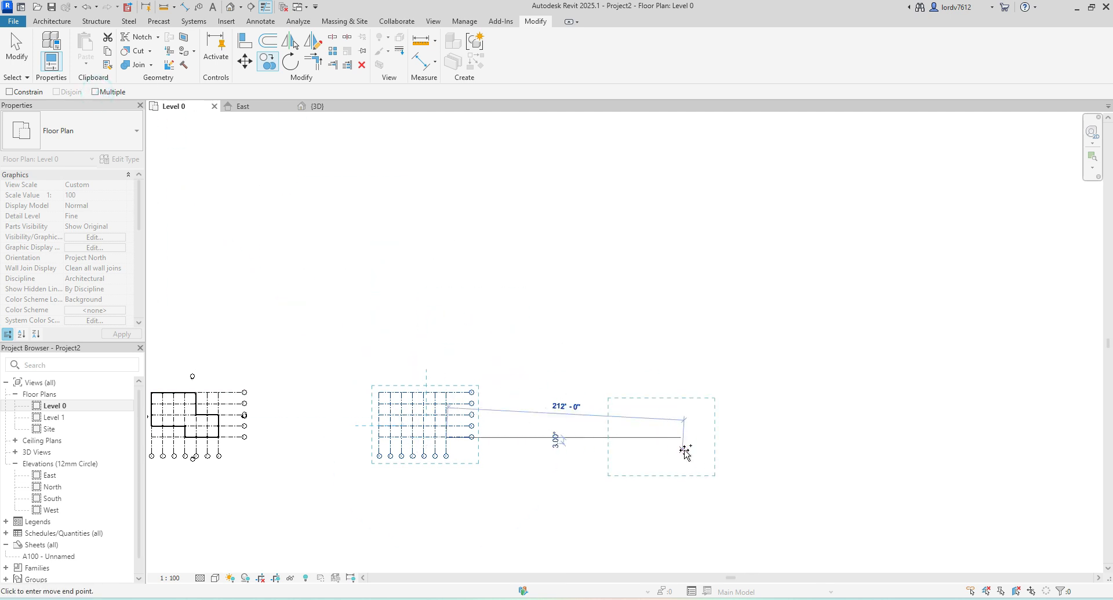
Step: Place a single copy of the grid lines to the right of the first copy, and undo that placement
{"action": "left_click", "coordinate": [701, 443]}
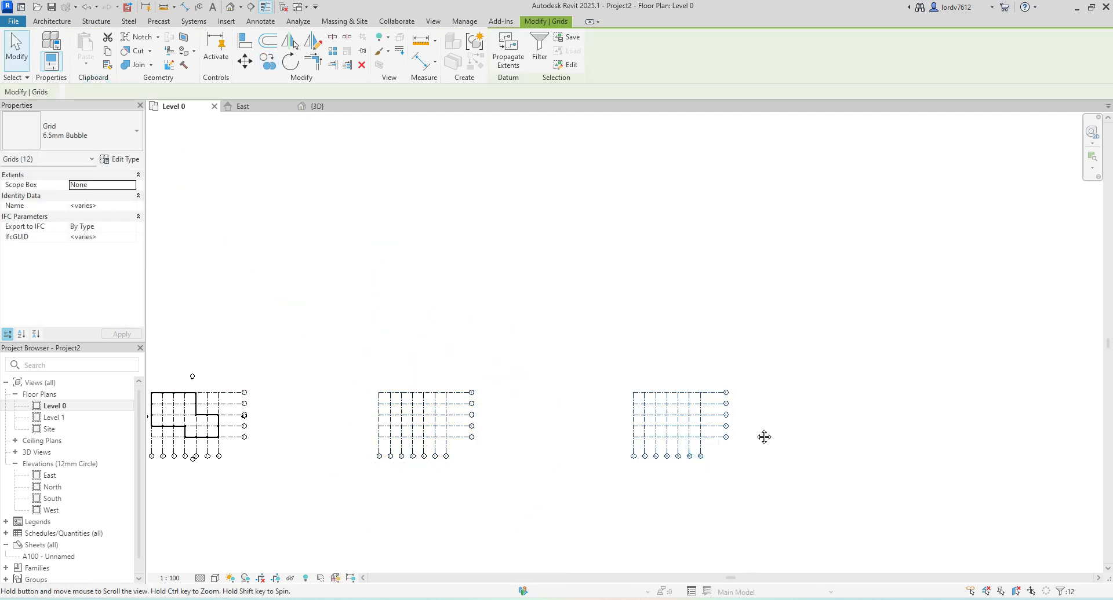
{"action": "middle_click_drag", "start_coordinate": [763, 437], "coordinate": [688, 421]}
{"action": "key", "text": "ctrl+z"}
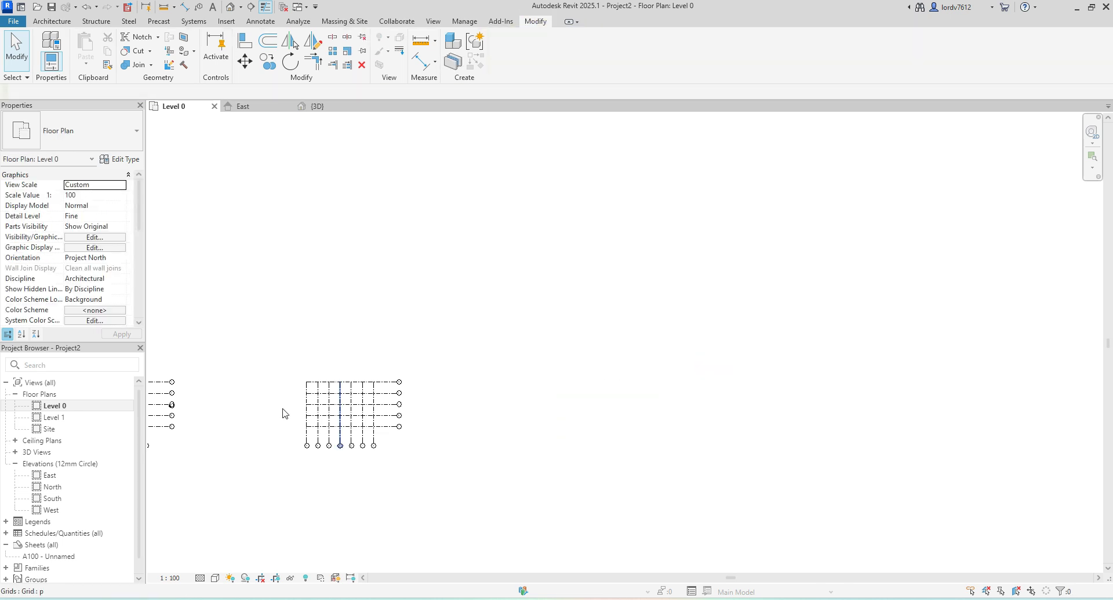
Step: Start placing an architectural column on the copied grid with lines h to l and m to s
{"action": "scroll", "coordinate": [313, 435], "scroll_direction": "up", "scroll_amount": 5}
{"action": "middle_click_drag", "start_coordinate": [430, 487], "coordinate": [424, 490]}
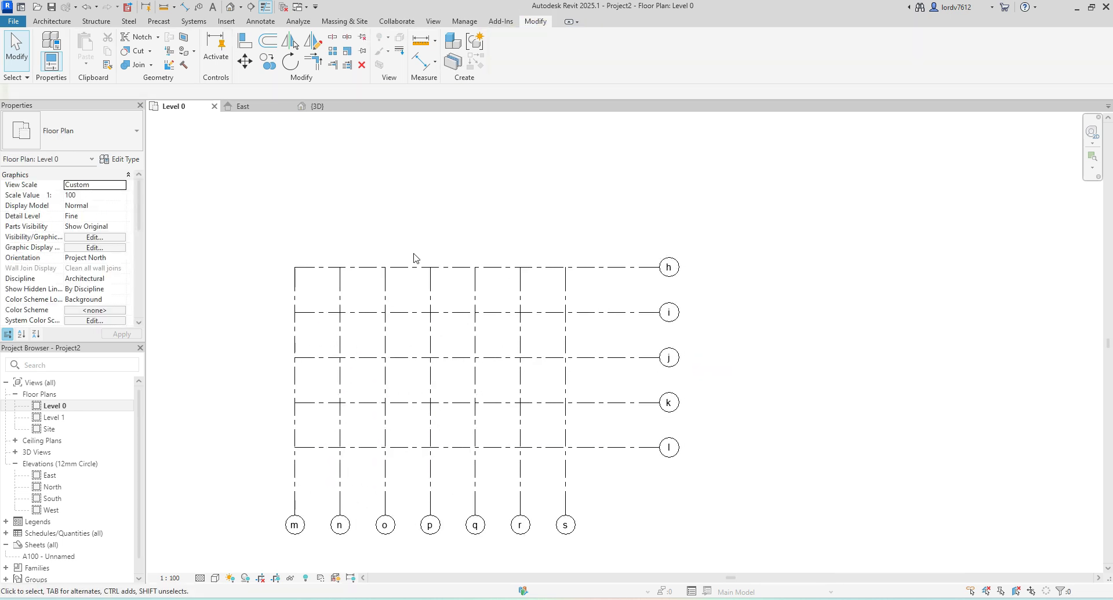
{"action": "scroll", "coordinate": [341, 264], "scroll_direction": "down", "scroll_amount": 7}
{"action": "middle_click_drag", "start_coordinate": [310, 322], "coordinate": [243, 346]}
{"action": "scroll", "coordinate": [281, 339], "scroll_direction": "up", "scroll_amount": 3}
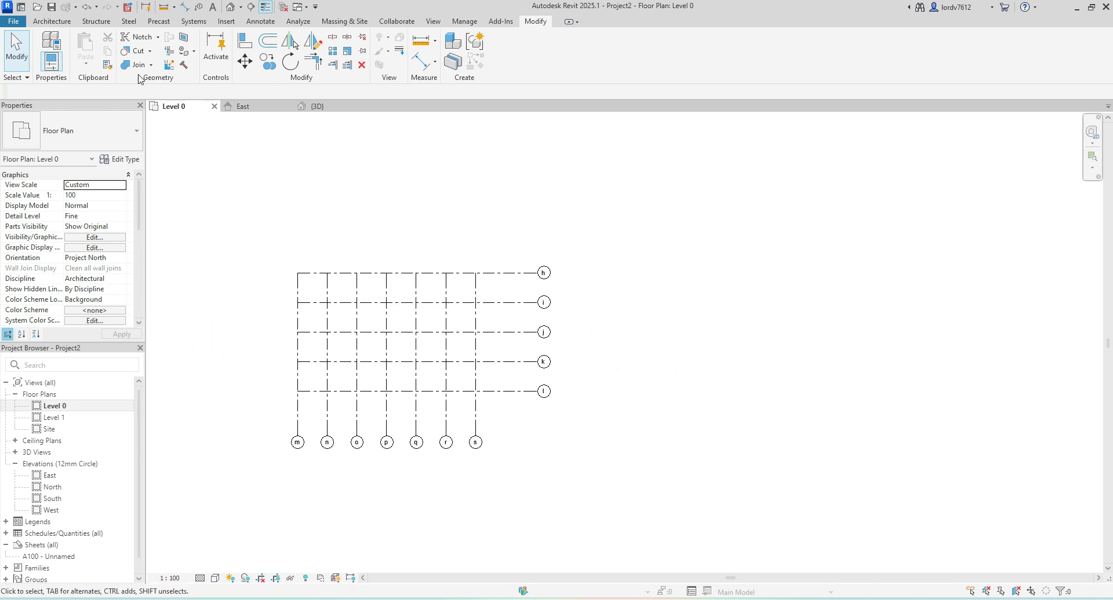
{"action": "left_click", "coordinate": [53, 22]}
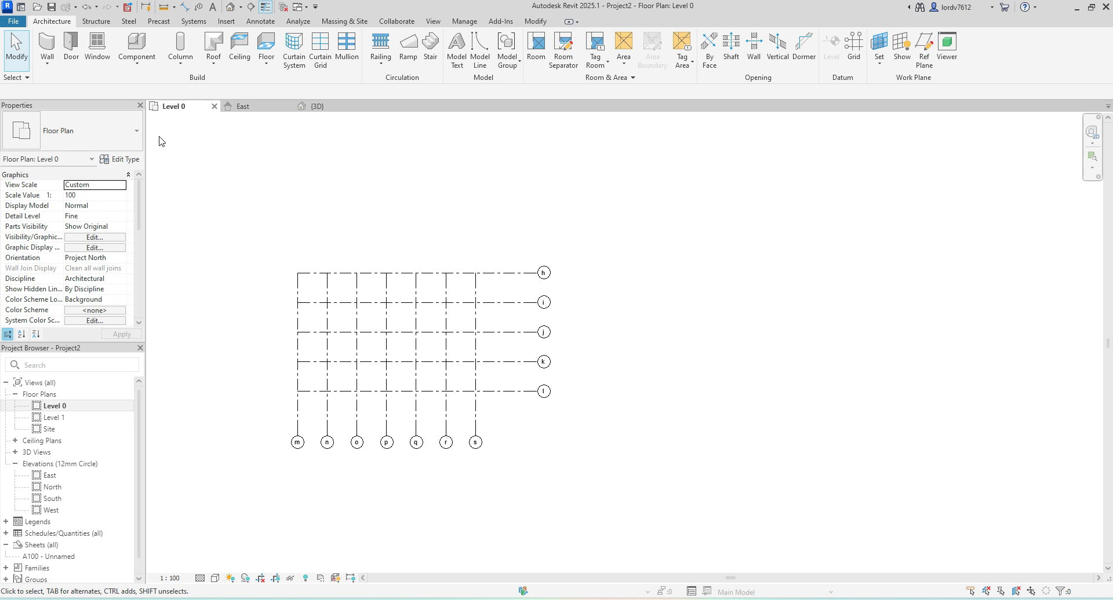
{"action": "scroll", "coordinate": [377, 298], "scroll_direction": "up", "scroll_amount": 2}
{"action": "middle_click_drag", "start_coordinate": [377, 298], "coordinate": [397, 285]}
{"action": "scroll", "coordinate": [393, 283], "scroll_direction": "up", "scroll_amount": 1}
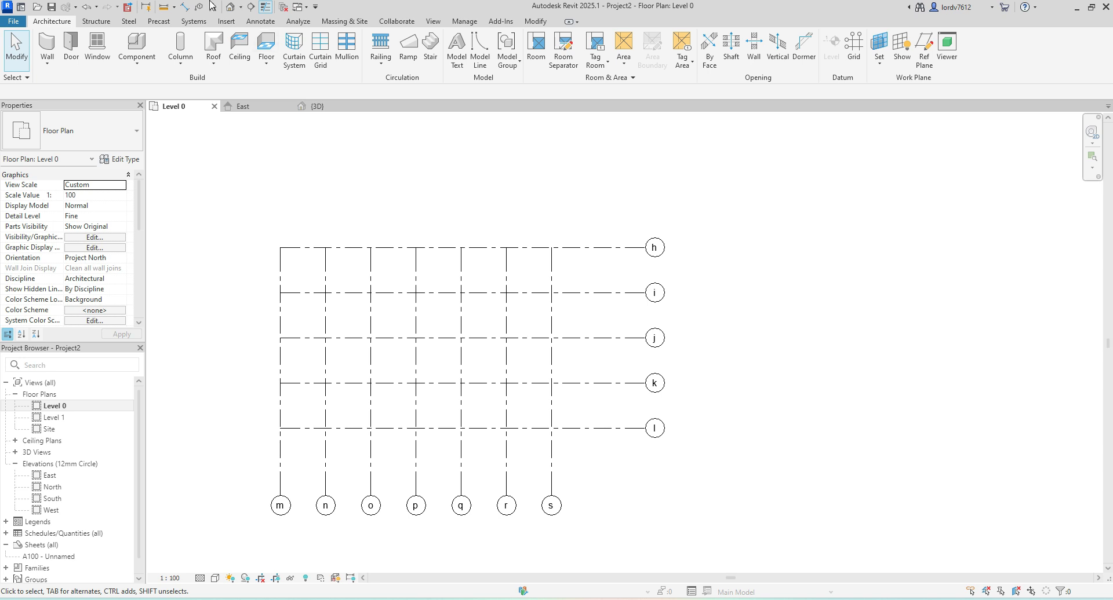
{"action": "left_click", "coordinate": [176, 65]}
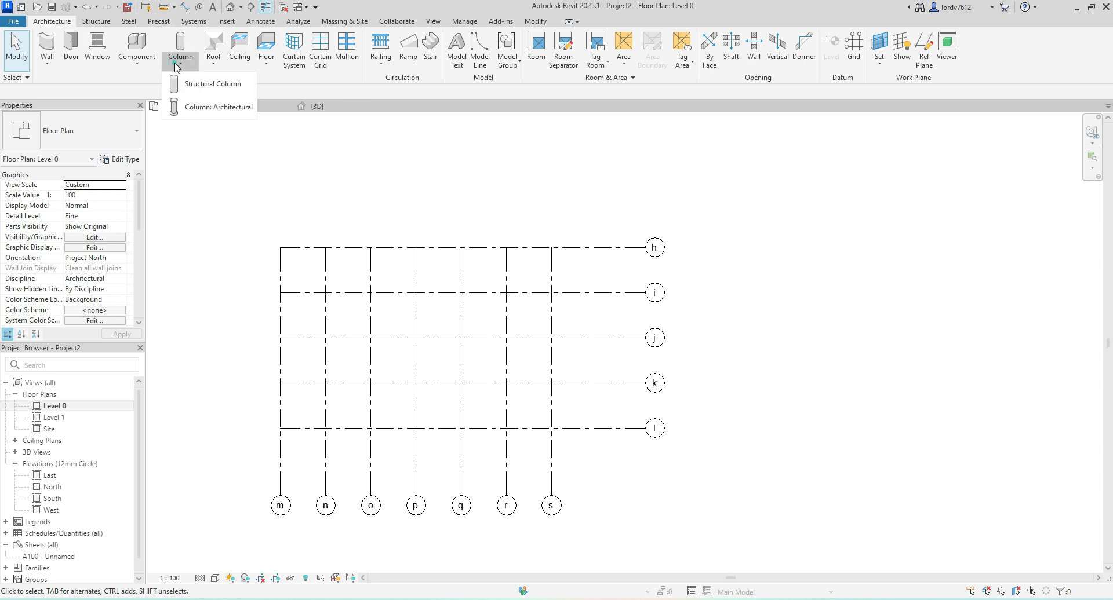
{"action": "left_click", "coordinate": [212, 108]}
{"action": "left_click", "coordinate": [47, 23]}
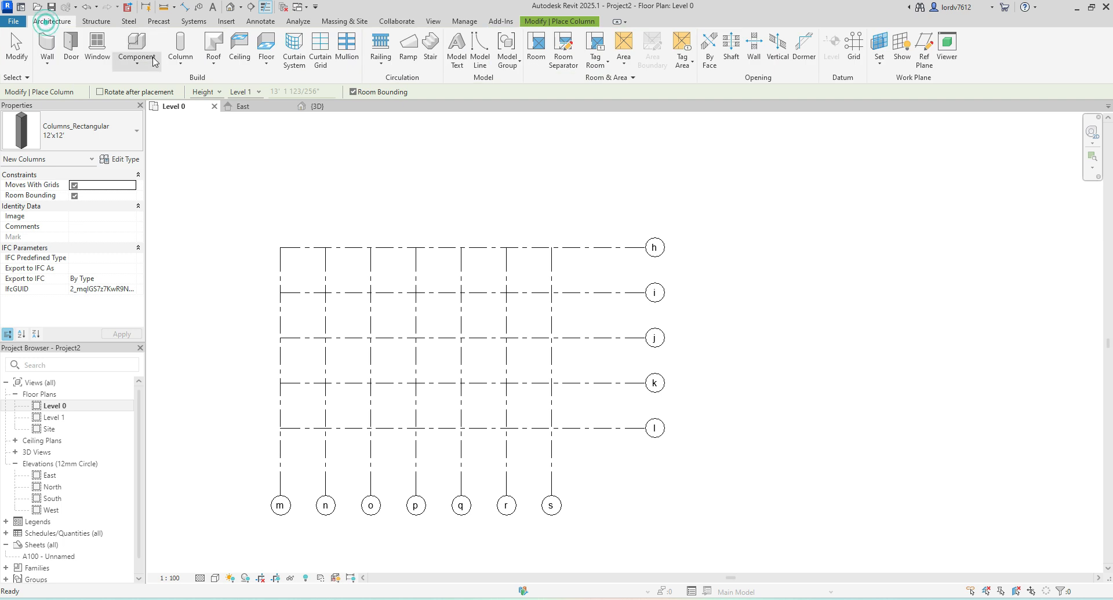
Step: Switch to structural column placement, check which column types are available, and leave the placement
{"action": "left_click", "coordinate": [174, 67]}
{"action": "left_click", "coordinate": [202, 91]}
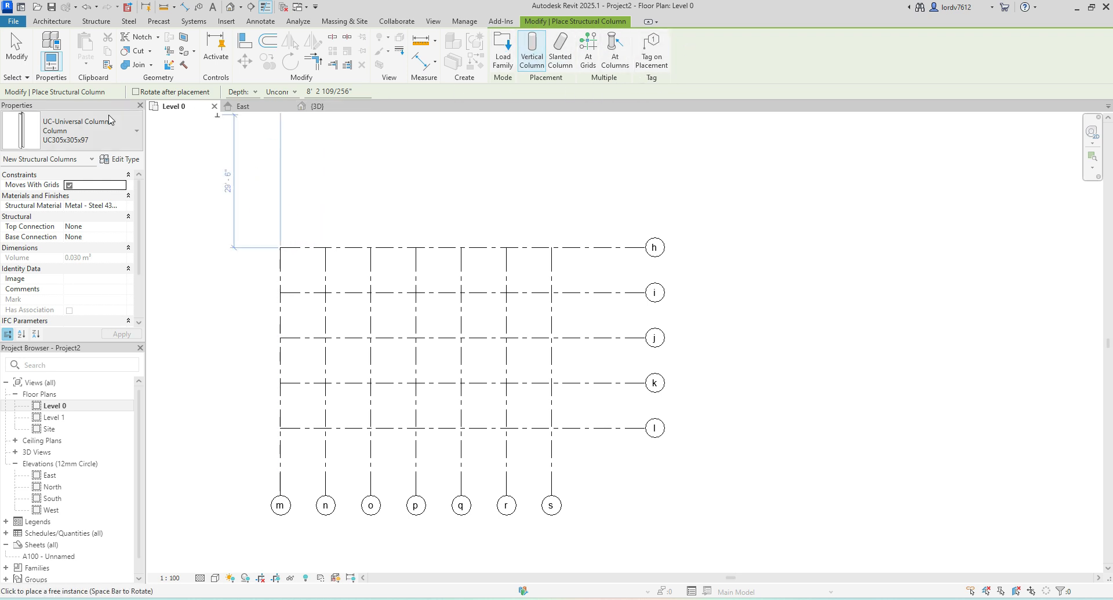
{"action": "left_click", "coordinate": [108, 143]}
{"action": "left_click", "coordinate": [103, 137]}
{"action": "left_click", "coordinate": [94, 139]}
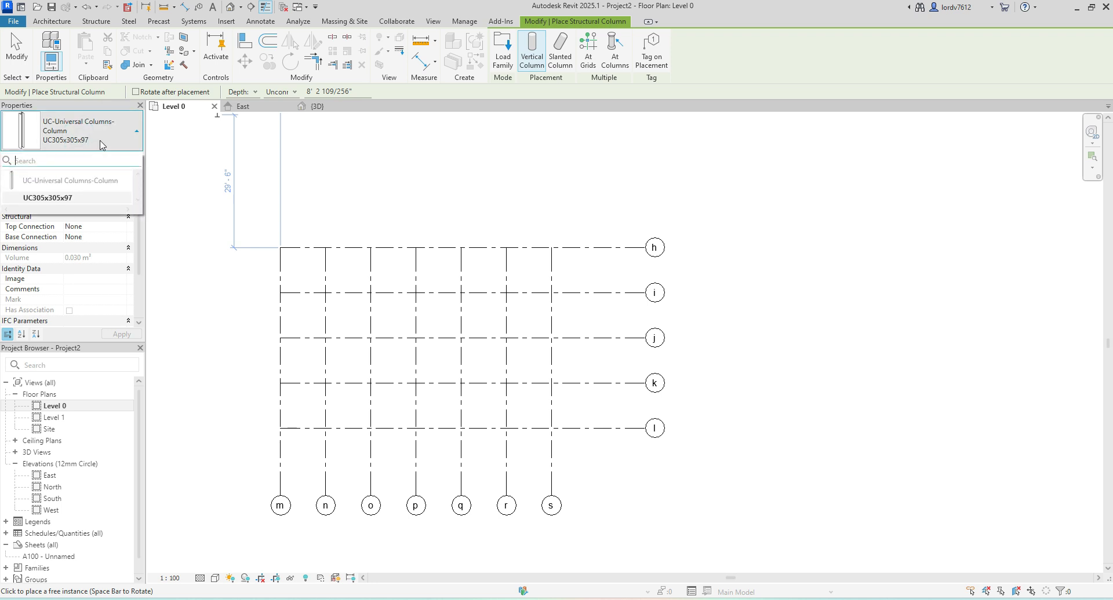
{"action": "left_click", "coordinate": [101, 142]}
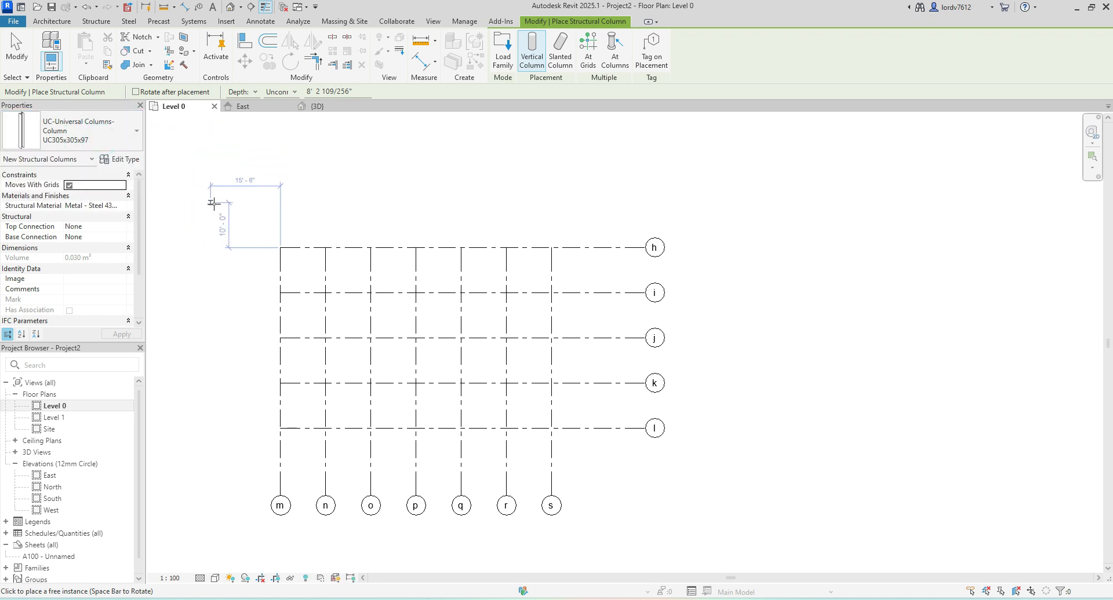
{"action": "key", "text": "Escape"}
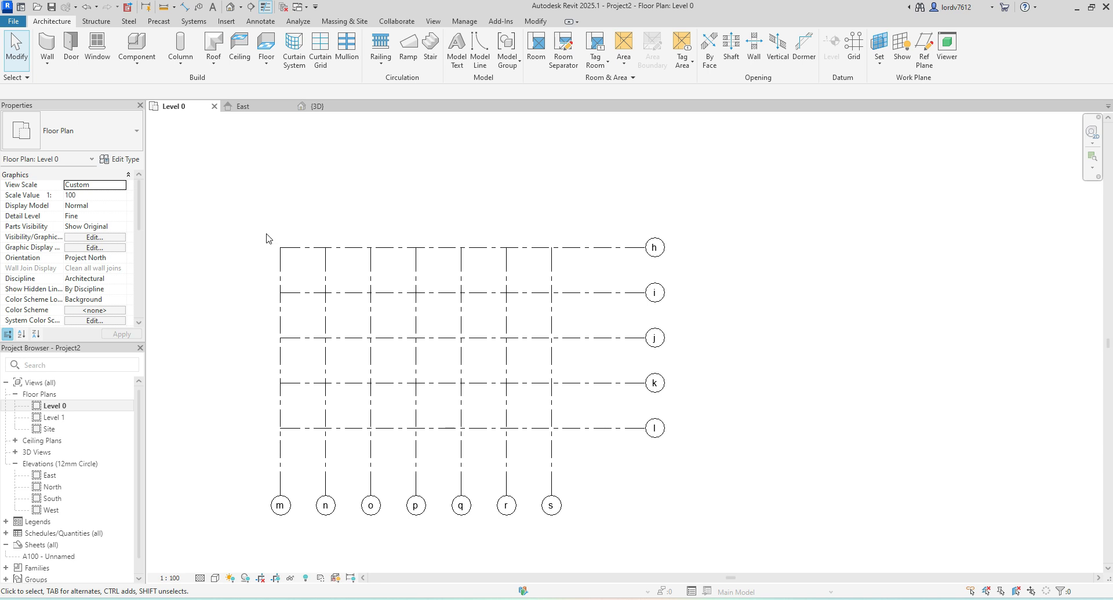
Step: Start placing structural columns on the copied grid and browse to the US library folder for loading a family
{"action": "middle_click_drag", "start_coordinate": [267, 239], "coordinate": [279, 229]}
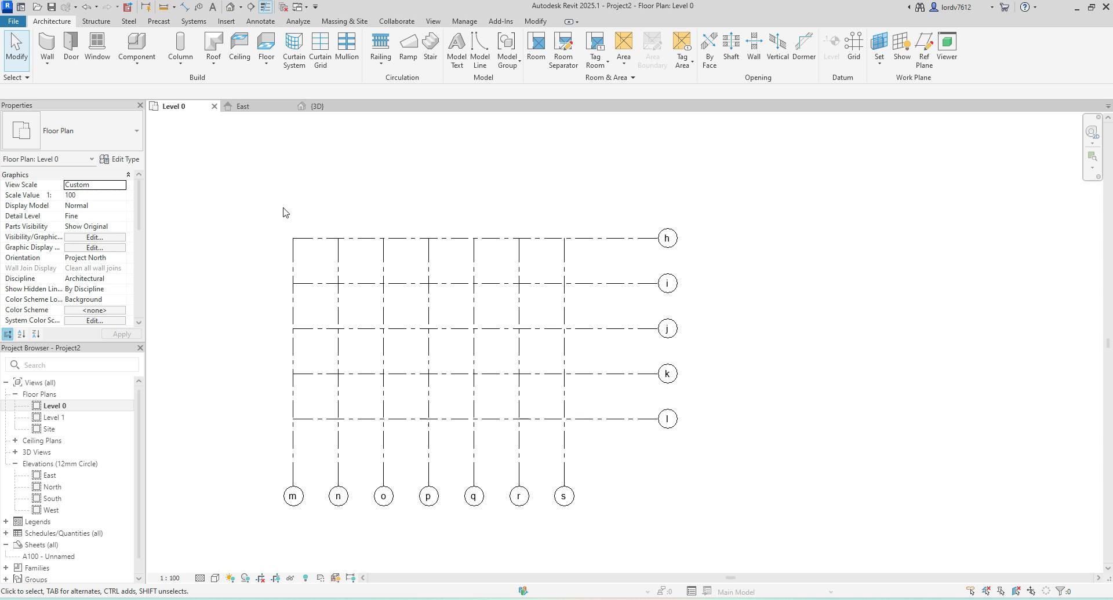
{"action": "scroll", "coordinate": [302, 235], "scroll_direction": "up", "scroll_amount": 2}
{"action": "mouse_move", "coordinate": [357, 259]}
{"action": "middle_mouse_down"}
{"action": "mouse_move", "coordinate": [365, 243]}
{"action": "mouse_move", "coordinate": [352, 230]}
{"action": "mouse_move", "coordinate": [354, 248]}
{"action": "middle_mouse_up"}
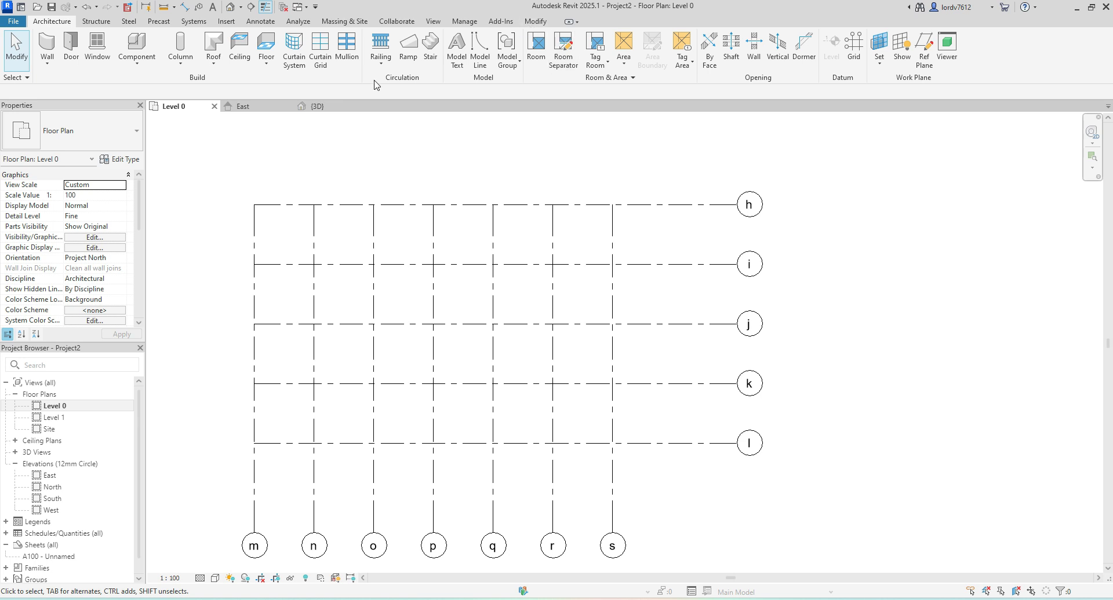
{"action": "left_click", "coordinate": [180, 59]}
{"action": "left_click", "coordinate": [199, 86]}
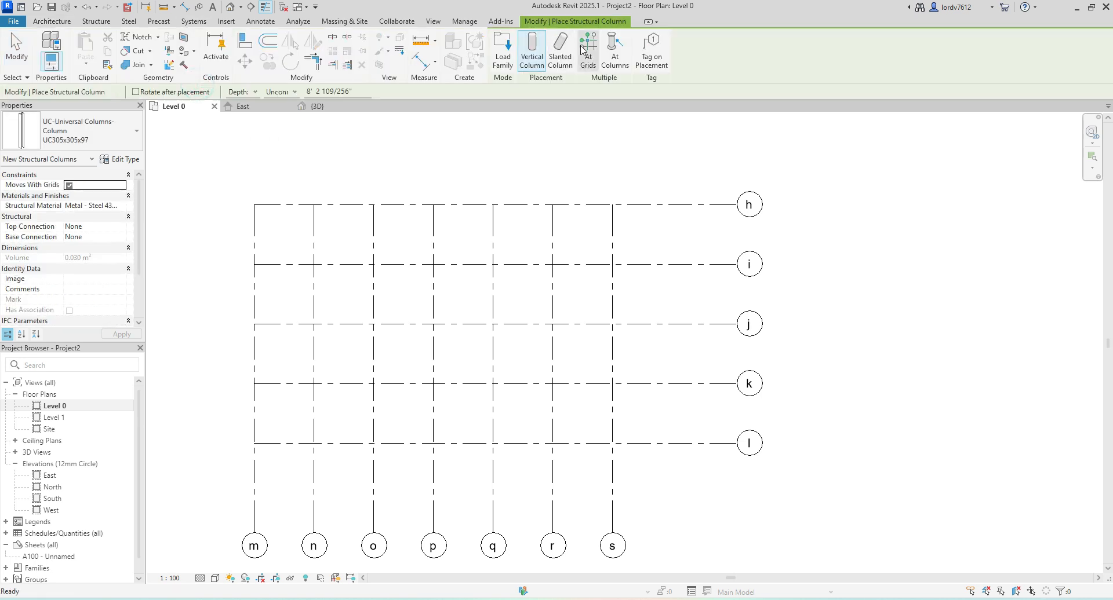
{"action": "left_click", "coordinate": [502, 51]}
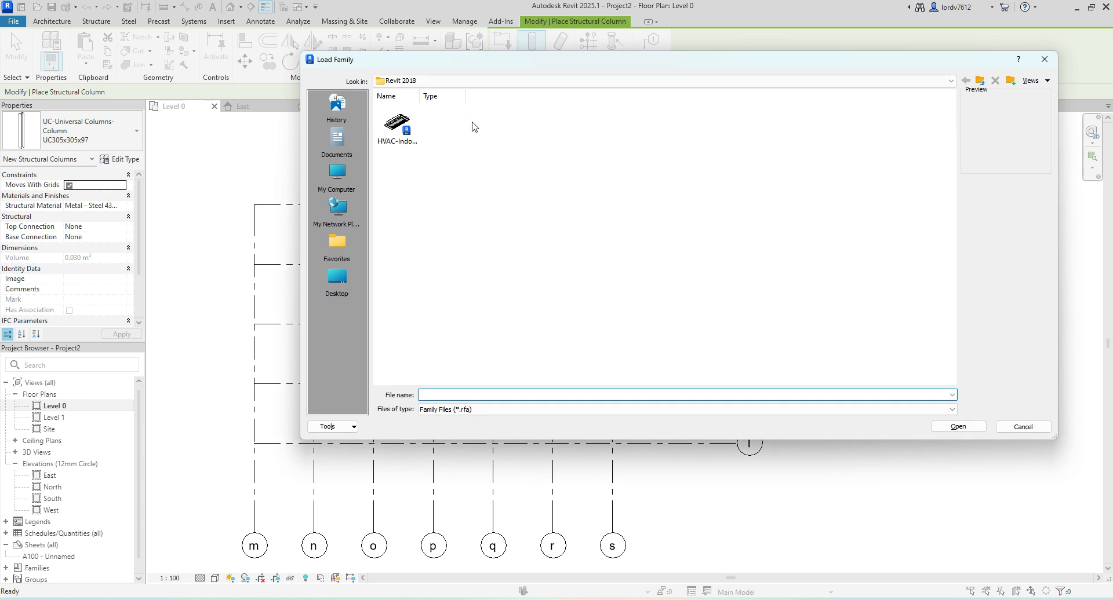
{"action": "left_click", "coordinate": [453, 83]}
{"action": "left_click", "coordinate": [481, 136]}
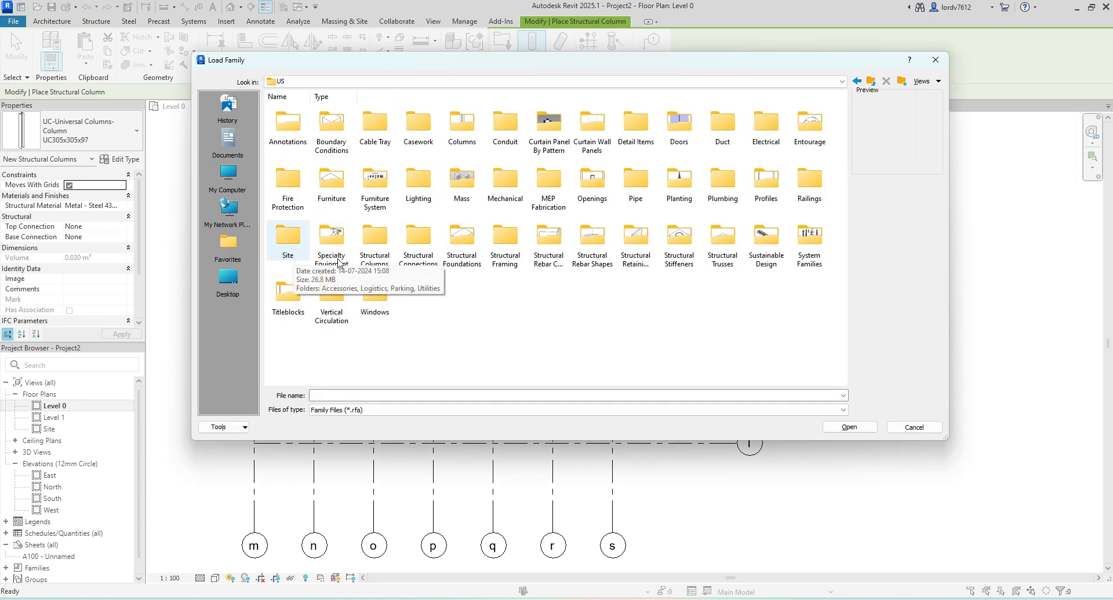
Step: Examine the Concrete, Light Gauge Steel, Precast Concrete, Steel and Wood families in the Structural Columns folder
{"action": "double_click", "coordinate": [387, 249]}
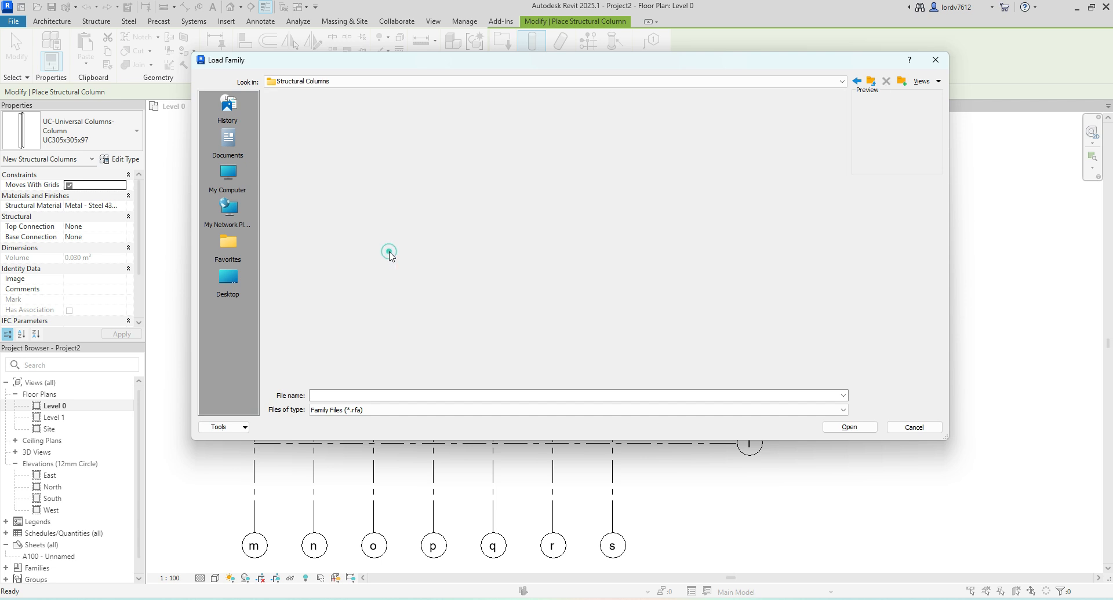
{"action": "key", "text": "BackSpace"}
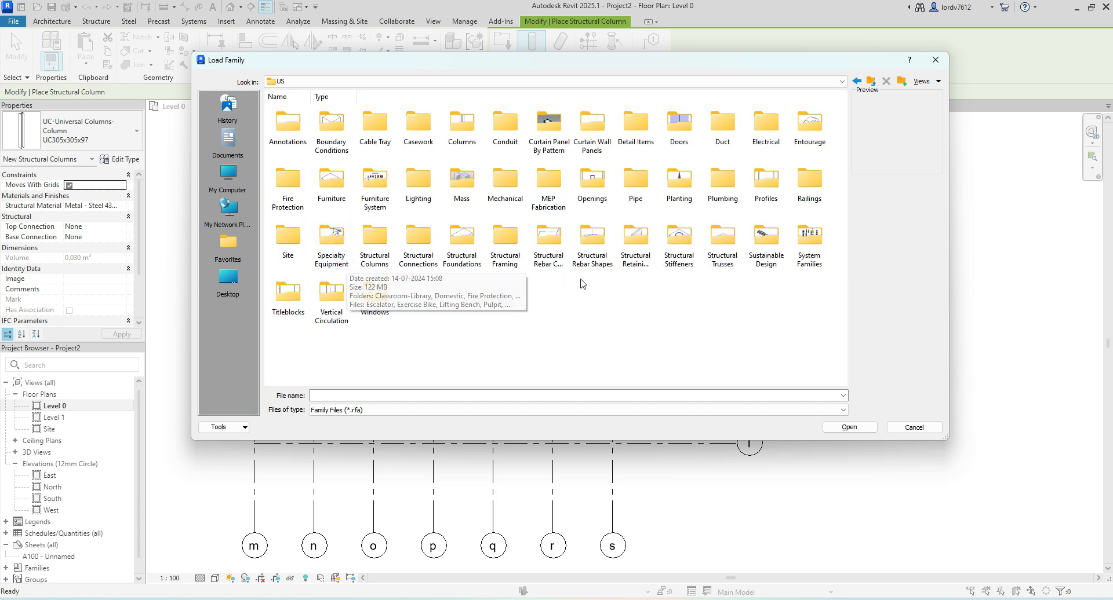
{"action": "left_click", "coordinate": [339, 255]}
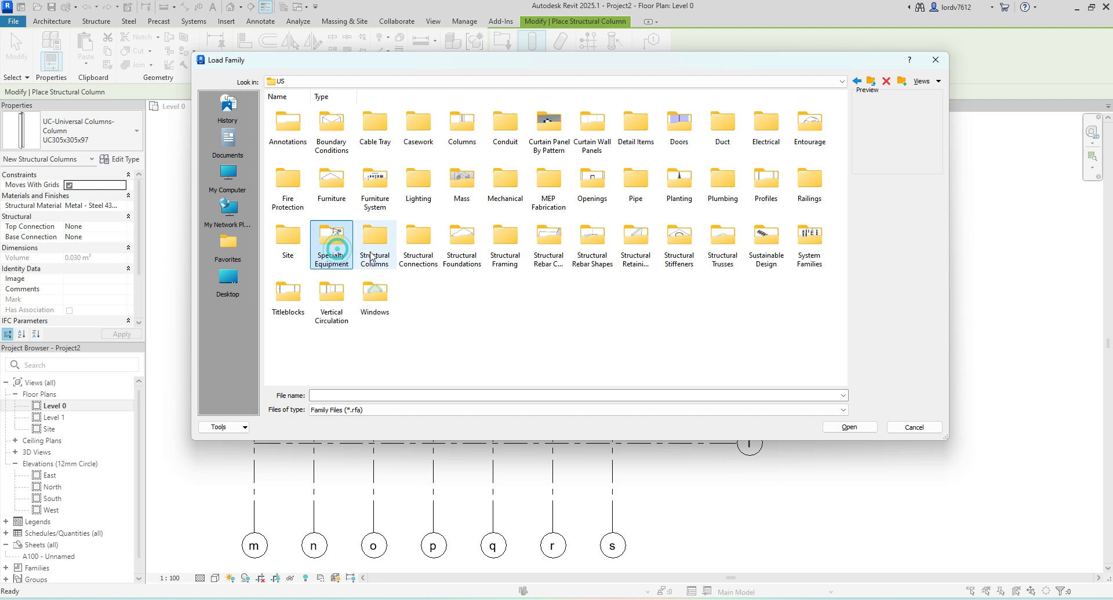
{"action": "double_click", "coordinate": [377, 254]}
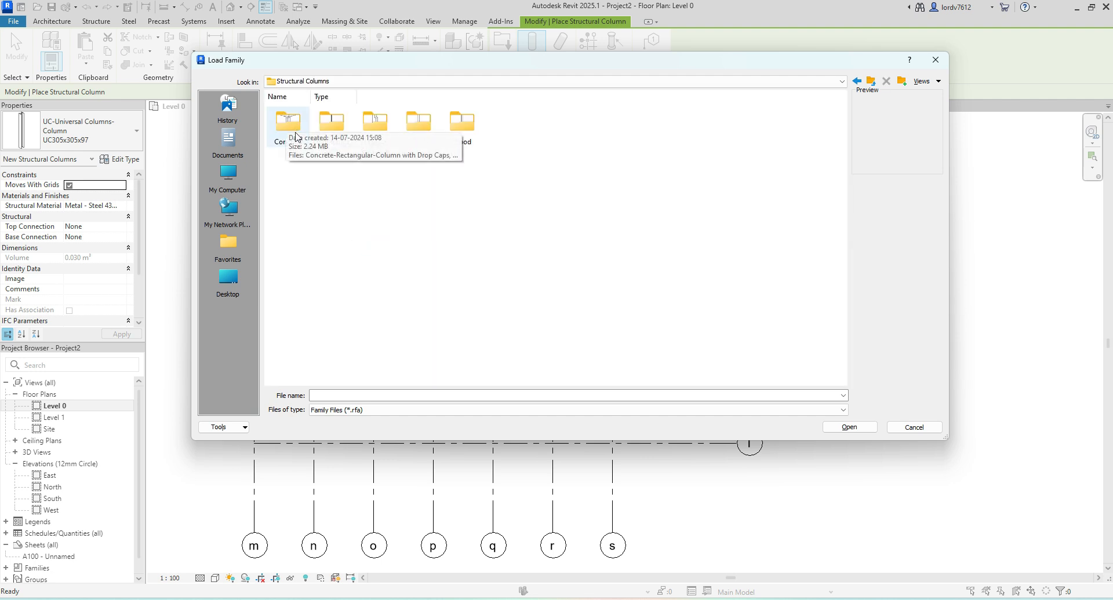
{"action": "double_click", "coordinate": [289, 130]}
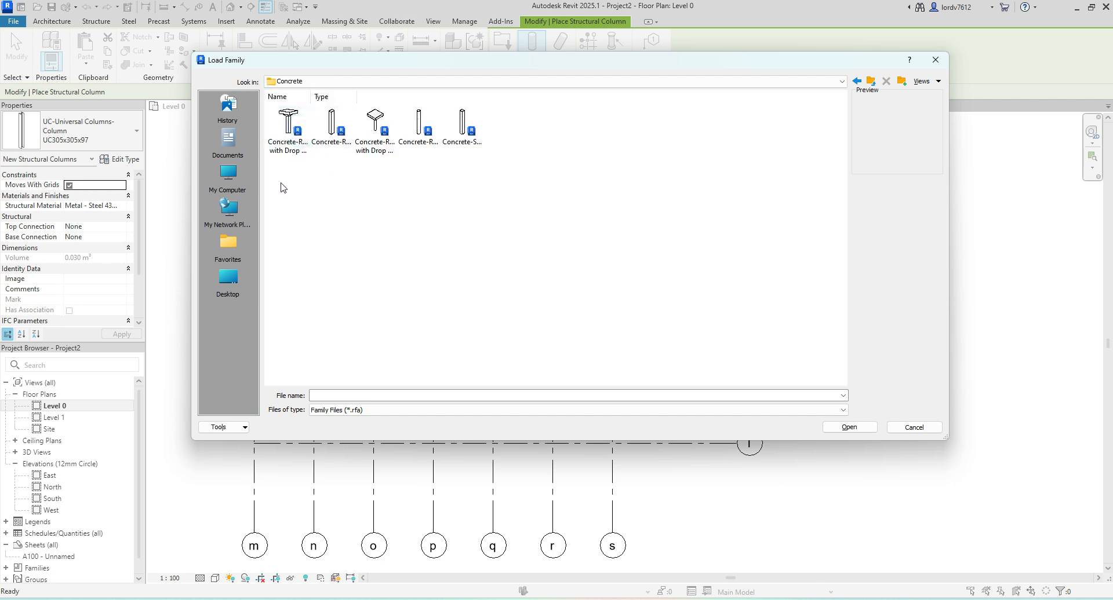
{"action": "key", "text": "BackSpace"}
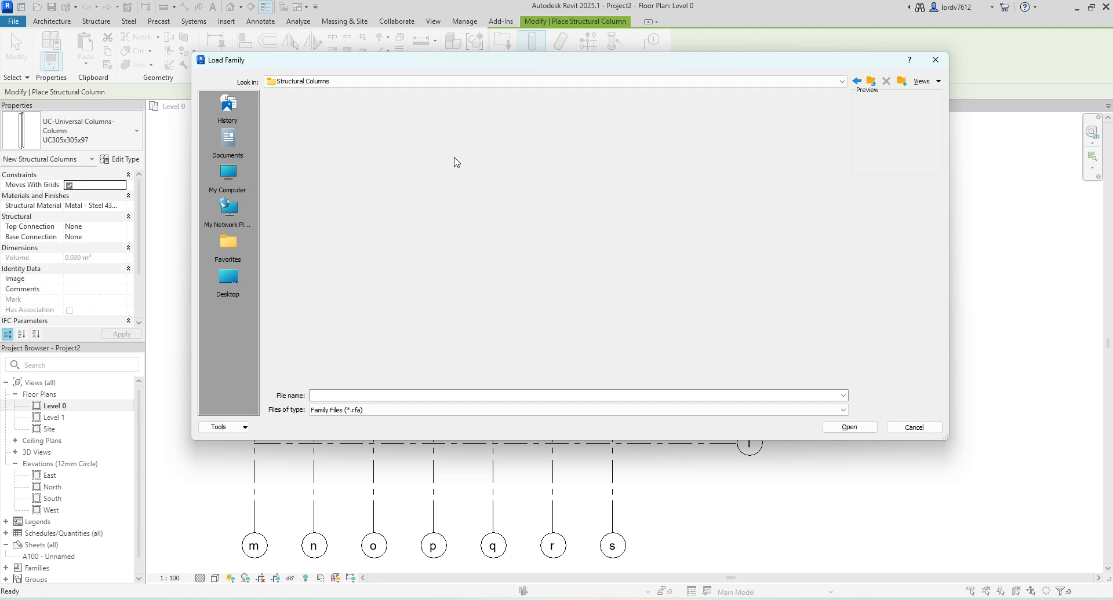
{"action": "double_click", "coordinate": [332, 139]}
{"action": "key", "text": "BackSpace"}
{"action": "double_click", "coordinate": [373, 136]}
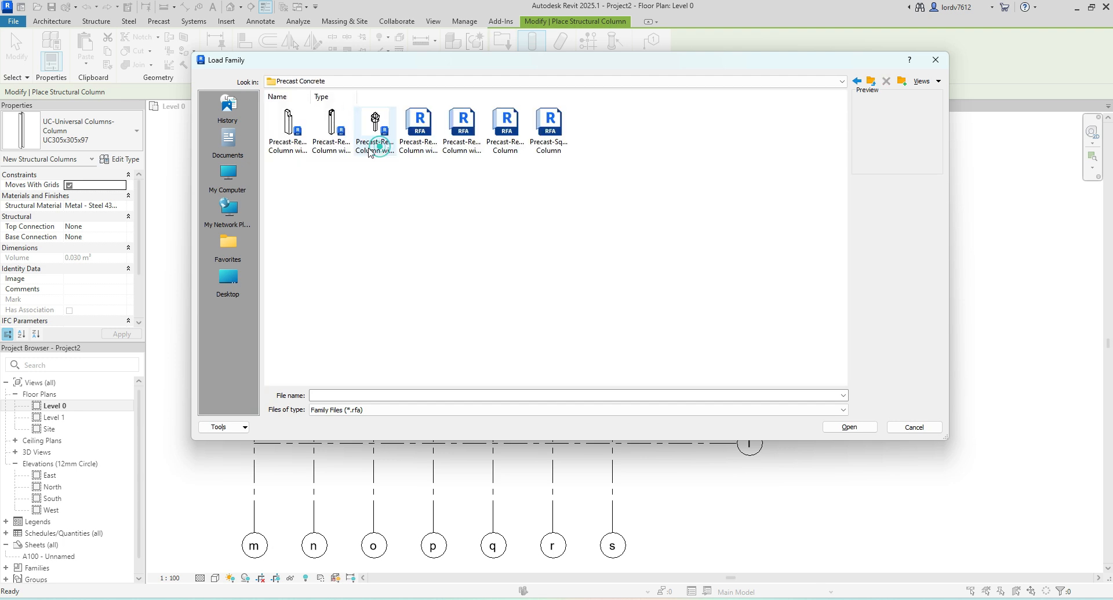
{"action": "key", "text": "BackSpace"}
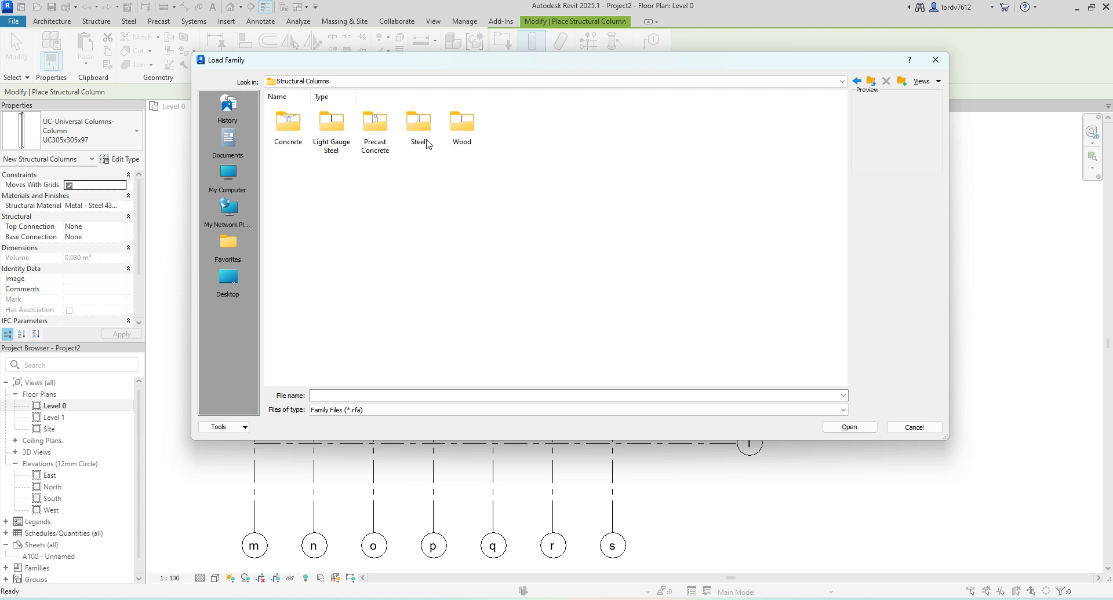
{"action": "double_click", "coordinate": [413, 125]}
{"action": "key", "text": "BackSpace"}
{"action": "double_click", "coordinate": [460, 138]}
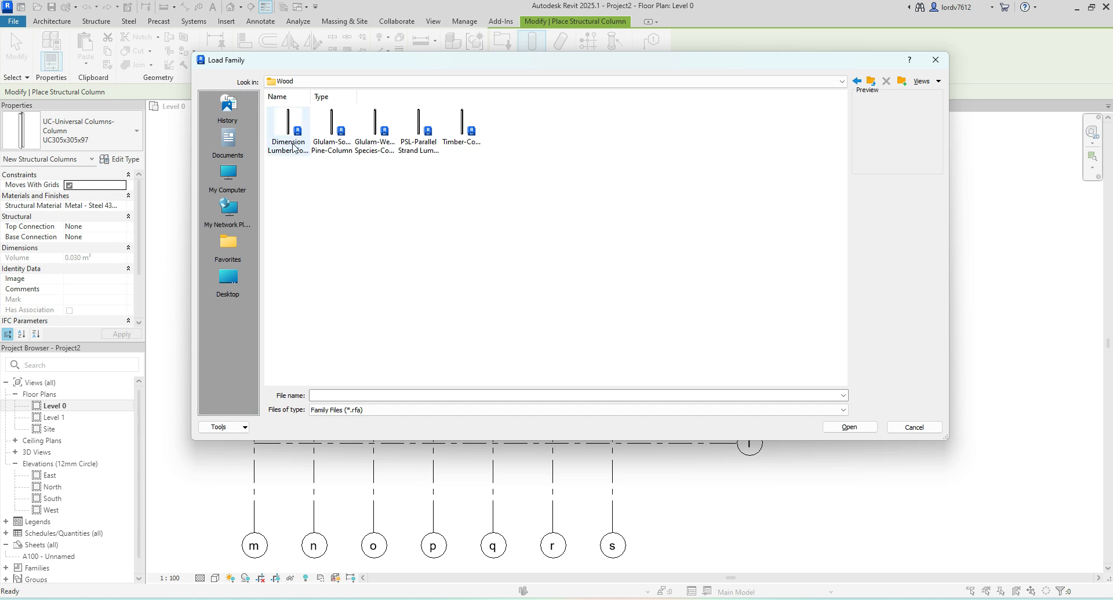
{"action": "left_click", "coordinate": [871, 81]}
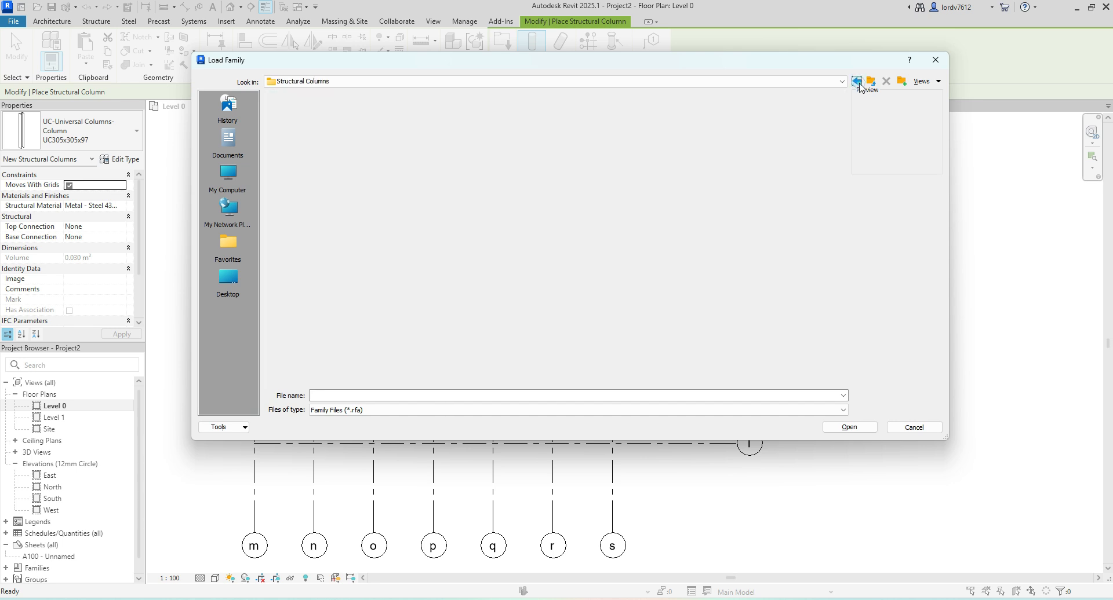
Step: Preview the welded wide flange, C-channel, double C-channel and round hollow section families in the Steel column folder
{"action": "double_click", "coordinate": [414, 133]}
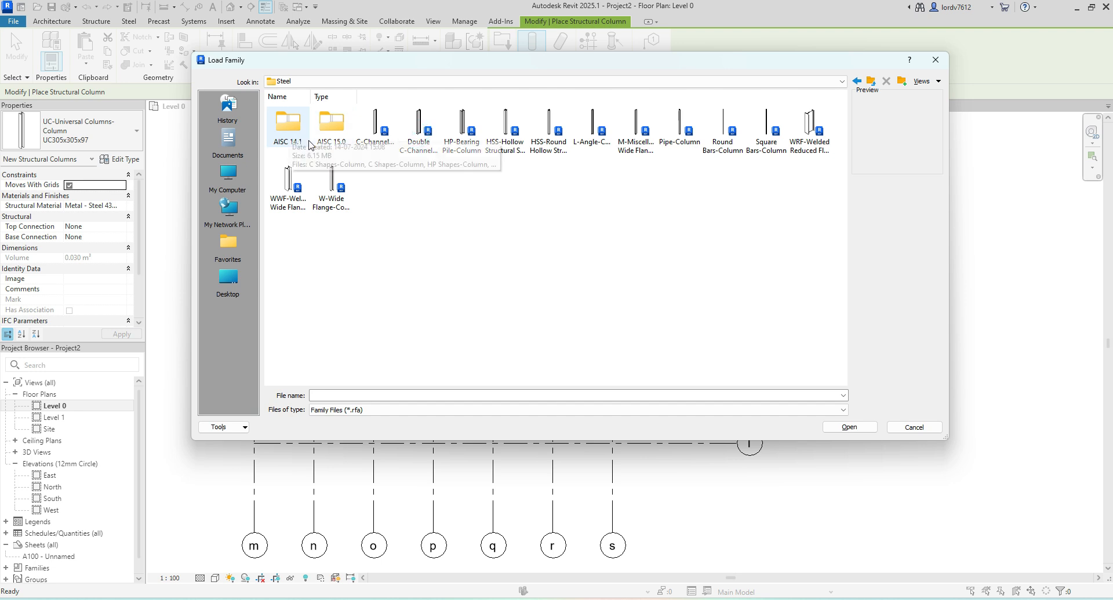
{"action": "left_click", "coordinate": [288, 180]}
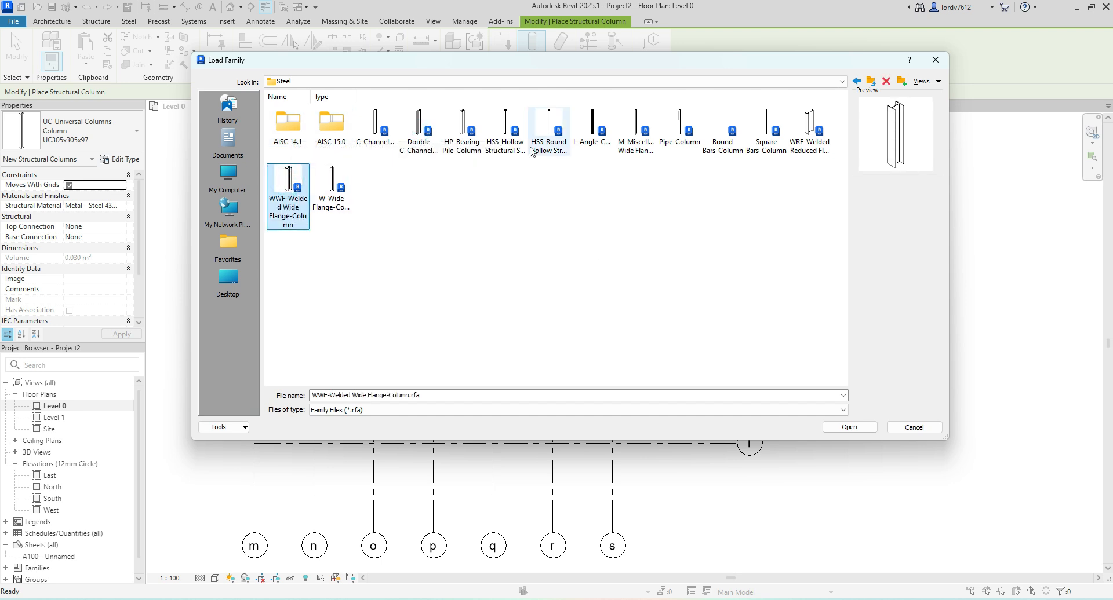
{"action": "left_click", "coordinate": [379, 142]}
{"action": "left_click", "coordinate": [416, 142]}
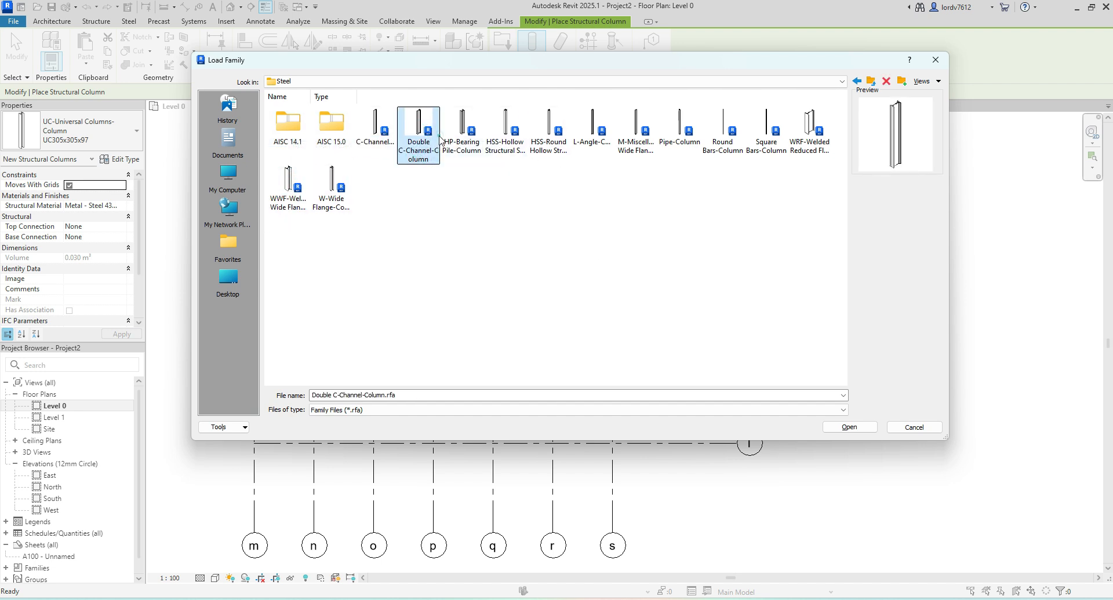
{"action": "left_click", "coordinate": [532, 129]}
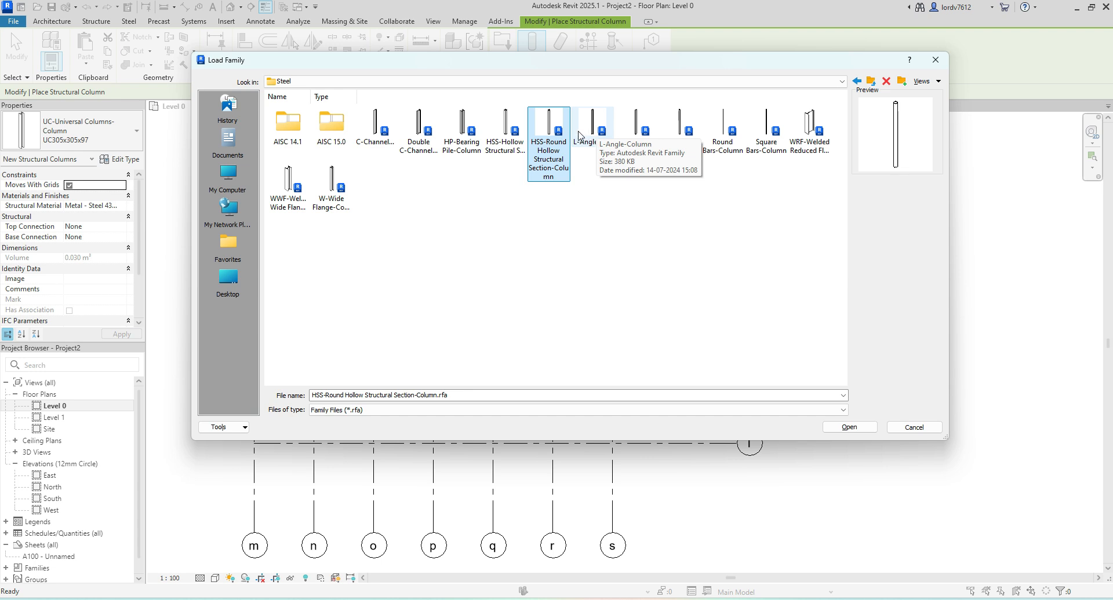
{"action": "left_click", "coordinate": [612, 212]}
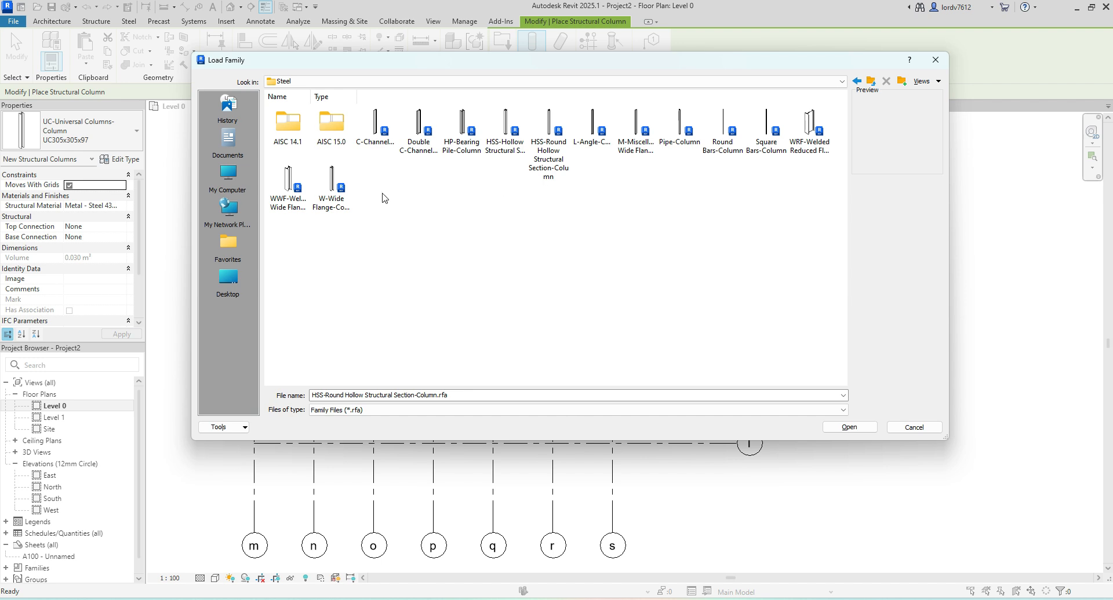
Step: Load the WWF-Welded Wide Flange-Column family, accepting the default selection of types
{"action": "left_click", "coordinate": [279, 206]}
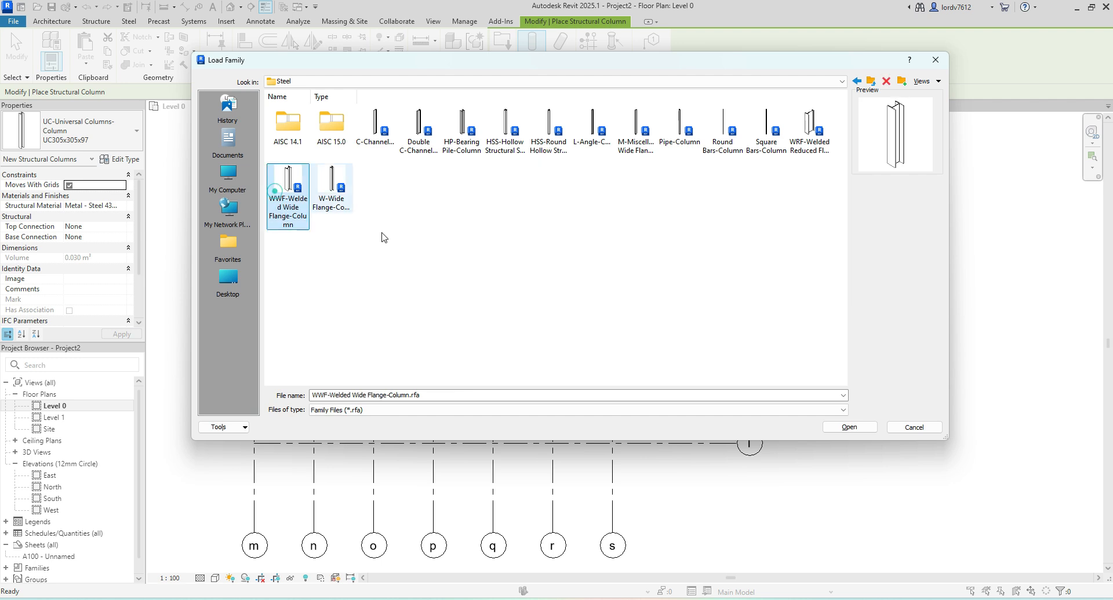
{"action": "left_click", "coordinate": [864, 427]}
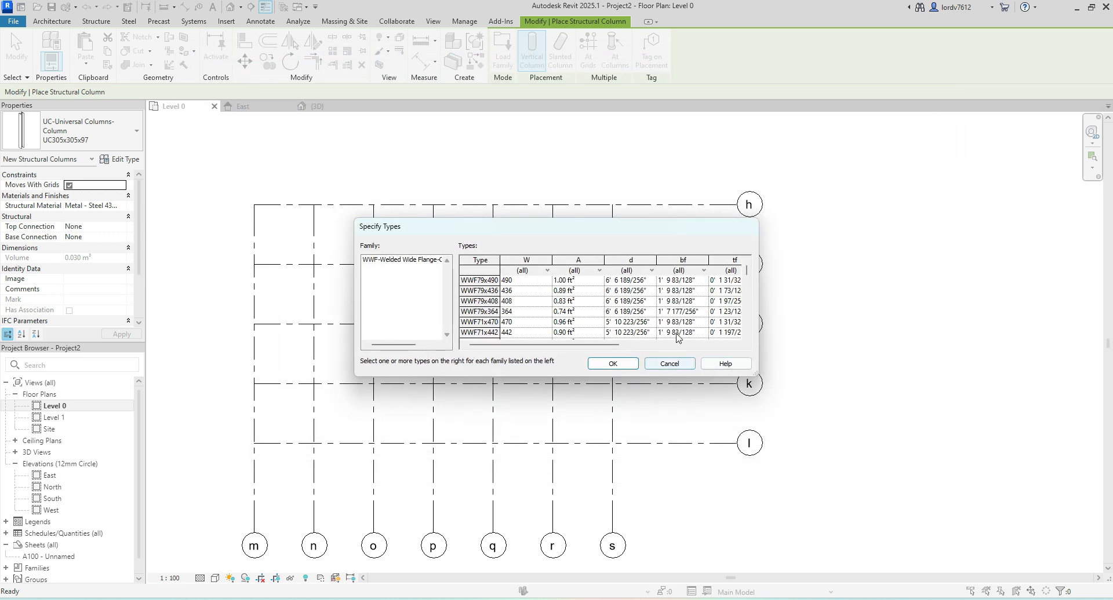
{"action": "left_click", "coordinate": [615, 363]}
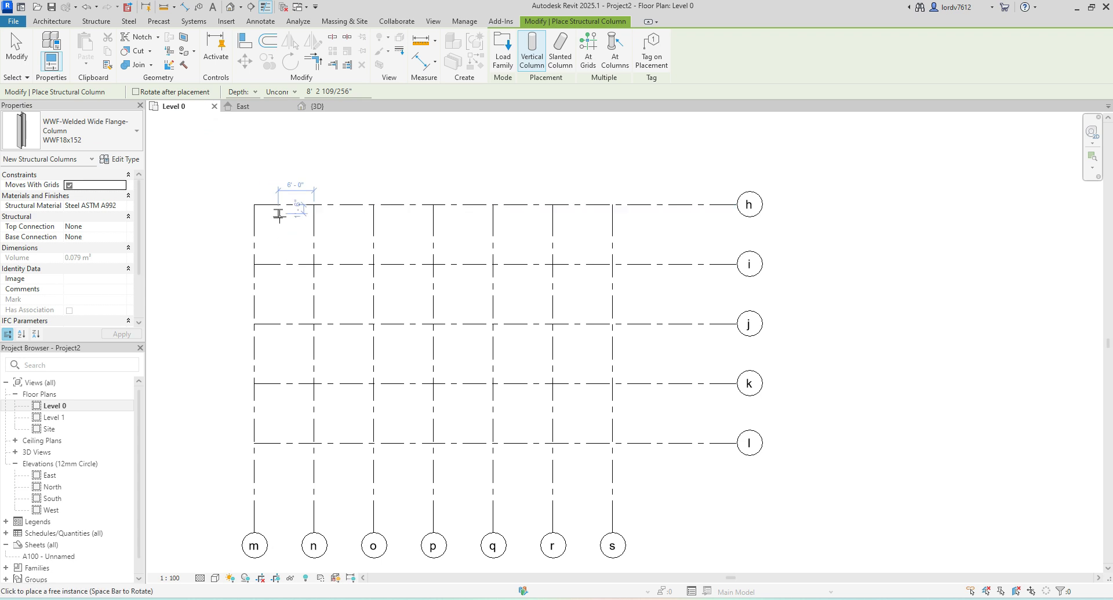
Step: Place vertical WWF18x152 structural columns at every intersection of grid lines h to l and m to s, and dismiss the warning
{"action": "scroll", "coordinate": [345, 186], "scroll_direction": "down", "scroll_amount": 2}
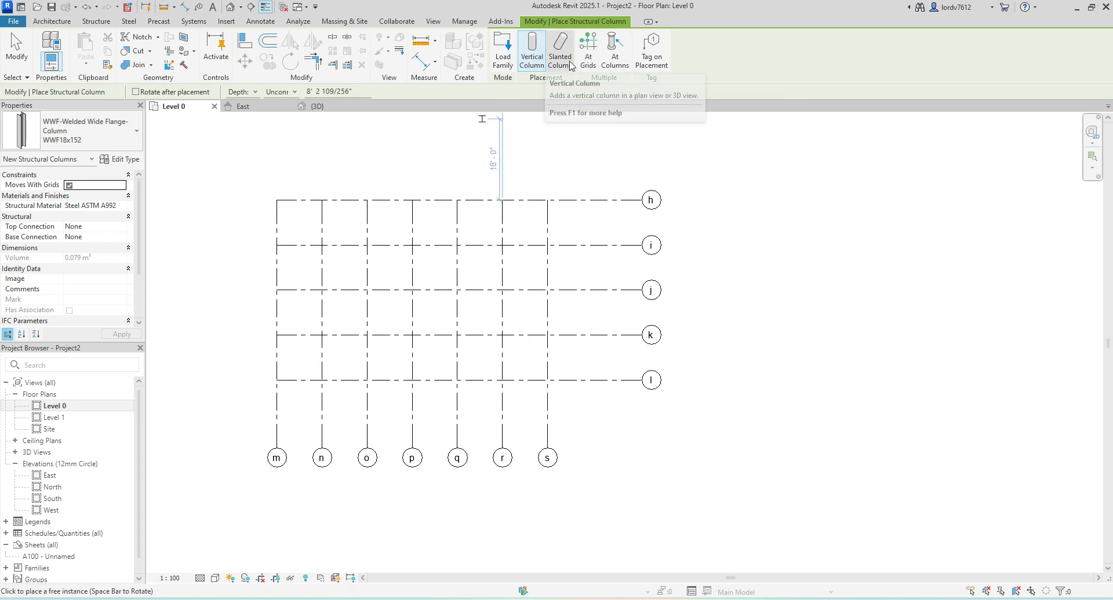
{"action": "left_click", "coordinate": [587, 64]}
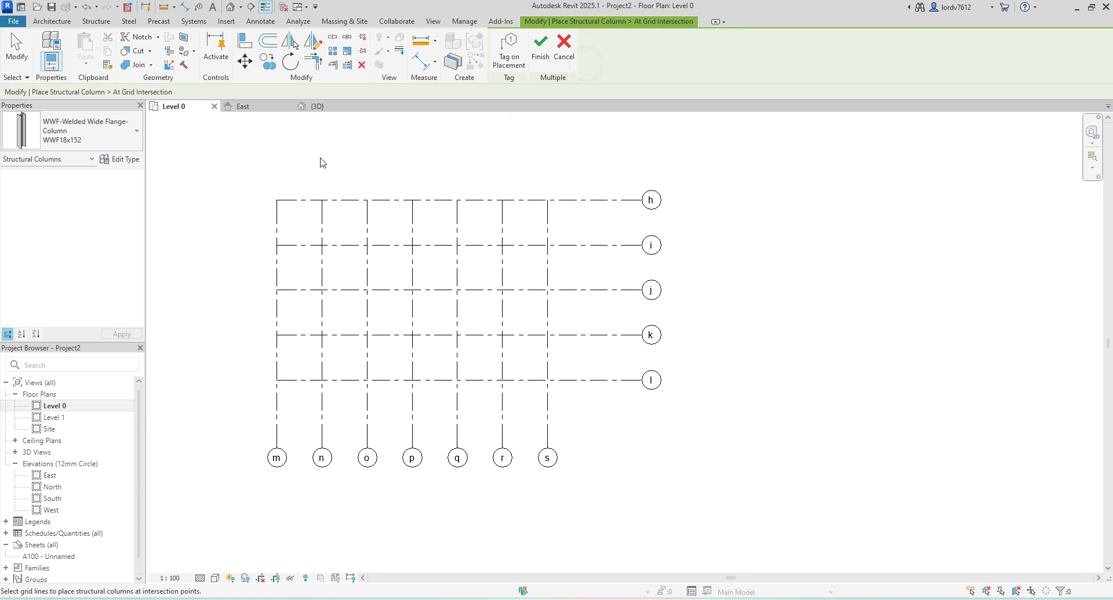
{"action": "left_click_drag", "start_coordinate": [242, 174], "coordinate": [712, 520]}
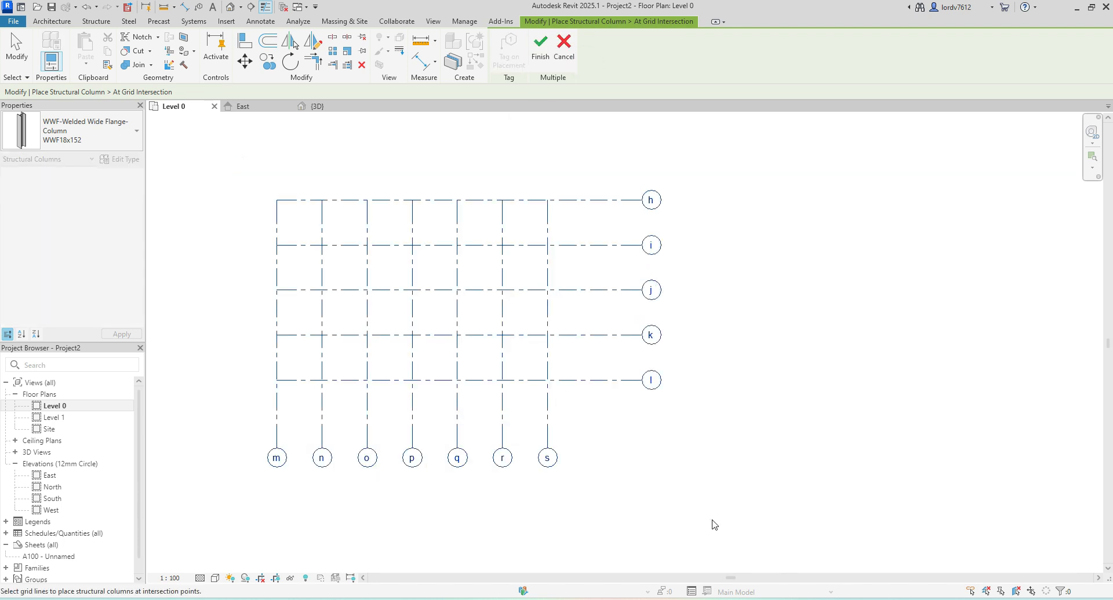
{"action": "left_click", "coordinate": [539, 52]}
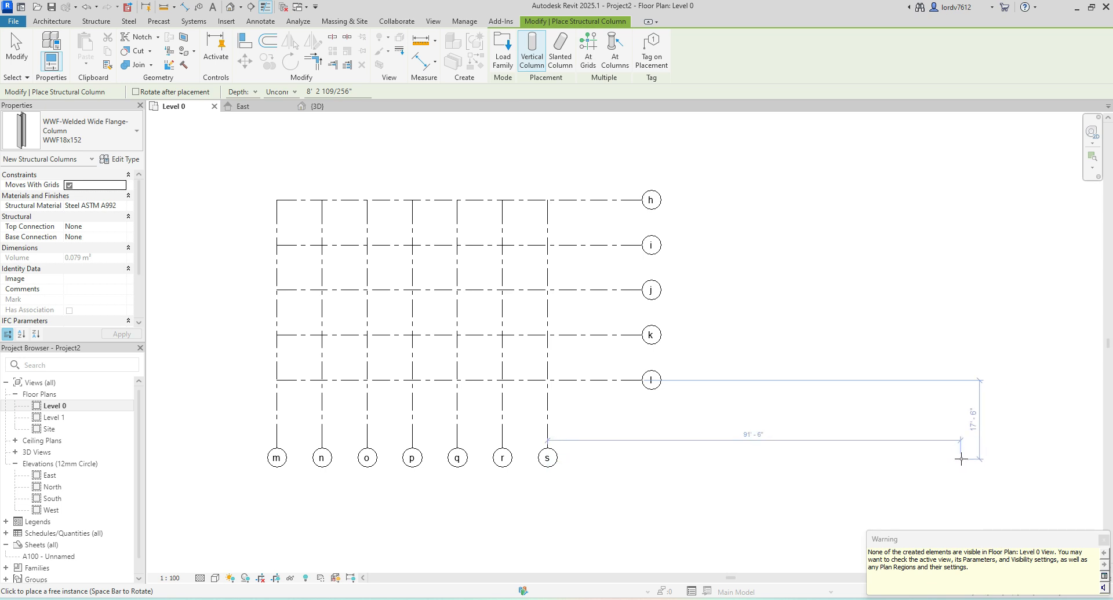
{"action": "key", "text": "Escape"}
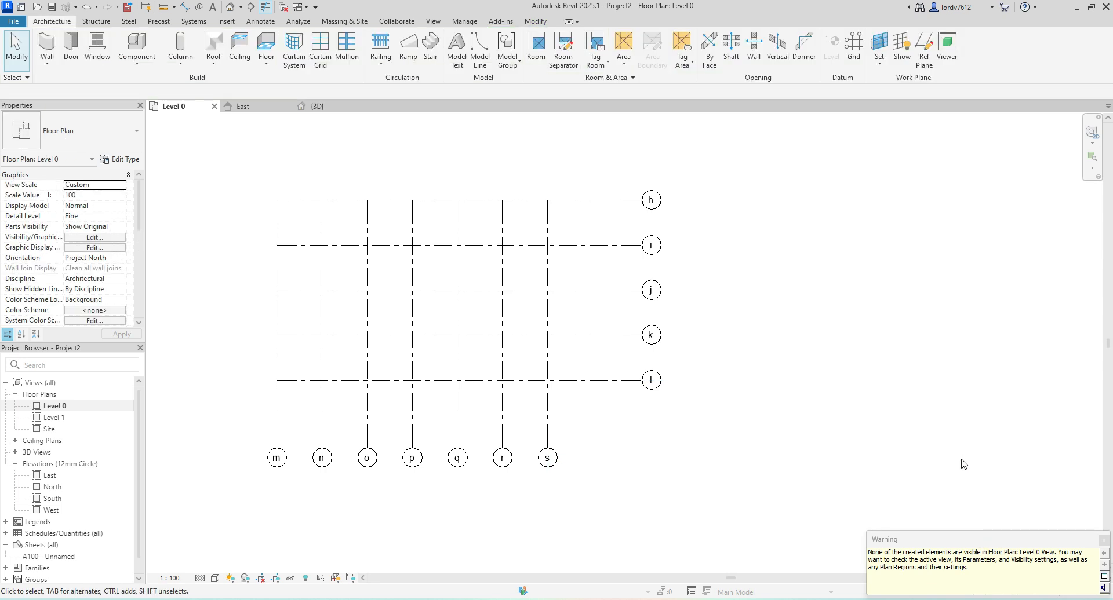
{"action": "left_click", "coordinate": [1103, 541]}
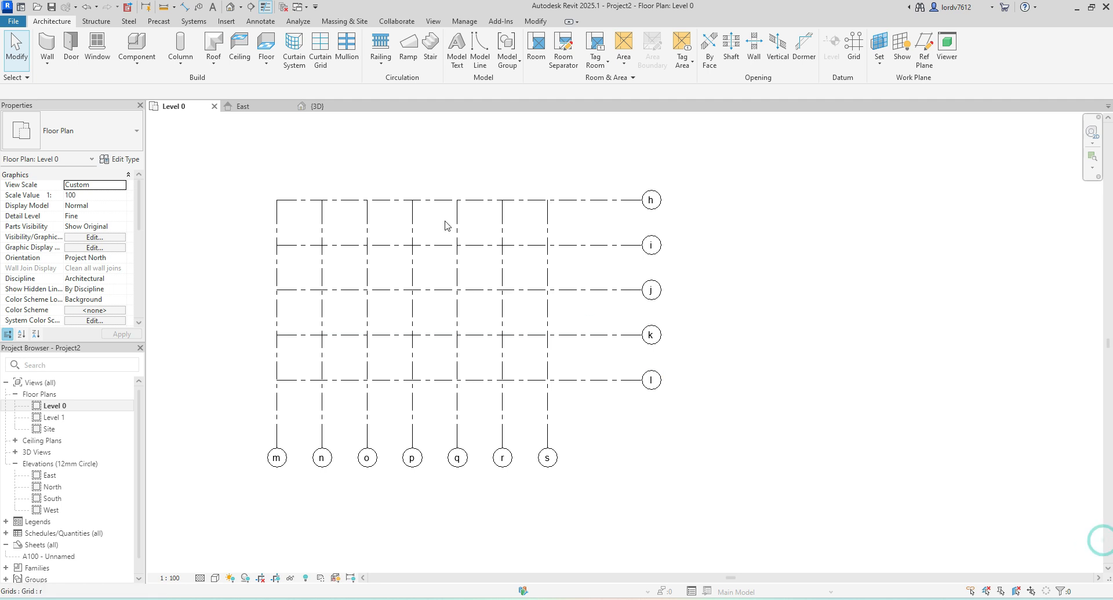
Step: Open the default 3D view and orbit it to show the new steel columns beside the walled building
{"action": "left_click", "coordinate": [231, 7]}
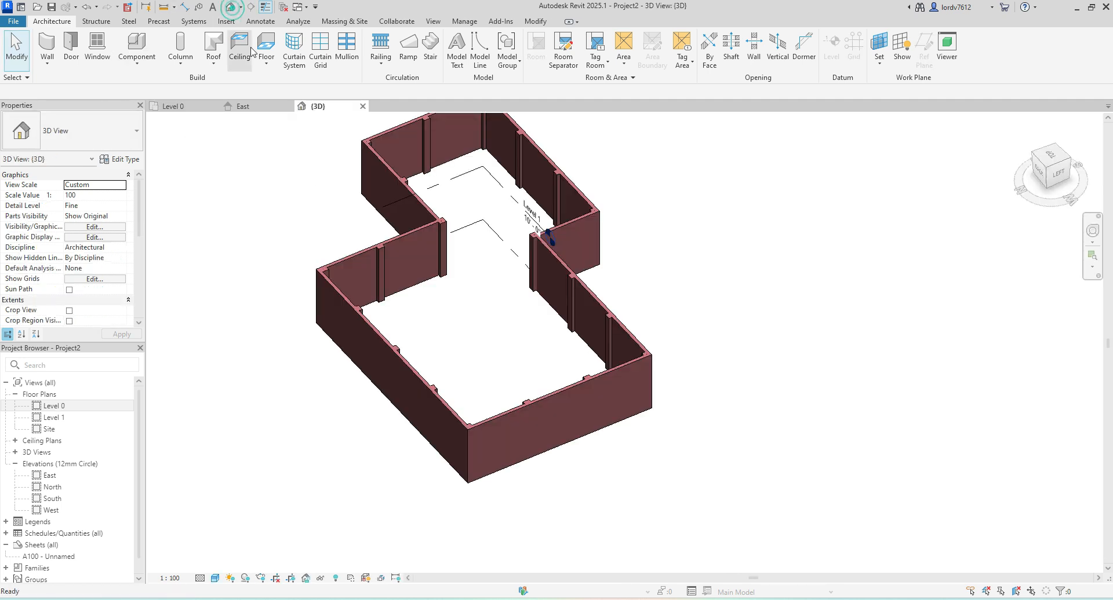
{"action": "scroll", "coordinate": [574, 373], "scroll_direction": "down", "scroll_amount": 5}
{"action": "middle_click_drag", "start_coordinate": [496, 367], "coordinate": [406, 422], "text": "shift"}
{"action": "middle_click_drag", "start_coordinate": [383, 529], "coordinate": [596, 467], "text": "shift"}
{"action": "scroll", "coordinate": [463, 526], "scroll_direction": "up", "scroll_amount": 2}
Step: Set the top level of all the new steel columns to Level 1 and their base offset to 0' 0"
{"action": "left_click_drag", "start_coordinate": [562, 430], "coordinate": [323, 507]}
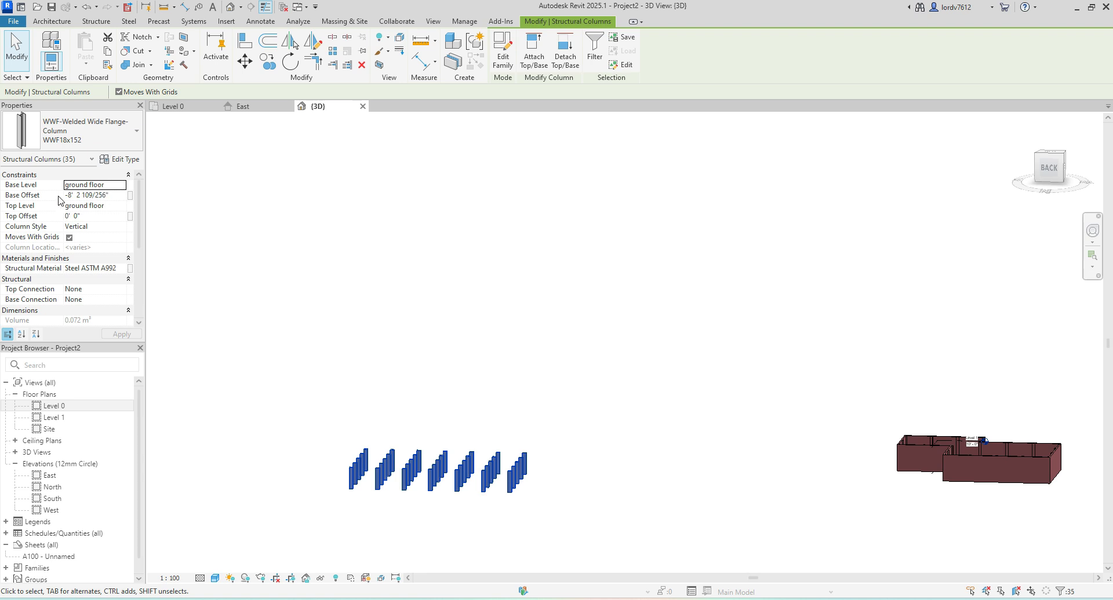
{"action": "left_click", "coordinate": [340, 369]}
{"action": "left_click_drag", "start_coordinate": [551, 438], "coordinate": [300, 482]}
{"action": "scroll", "coordinate": [106, 216], "scroll_direction": "down", "scroll_amount": 1}
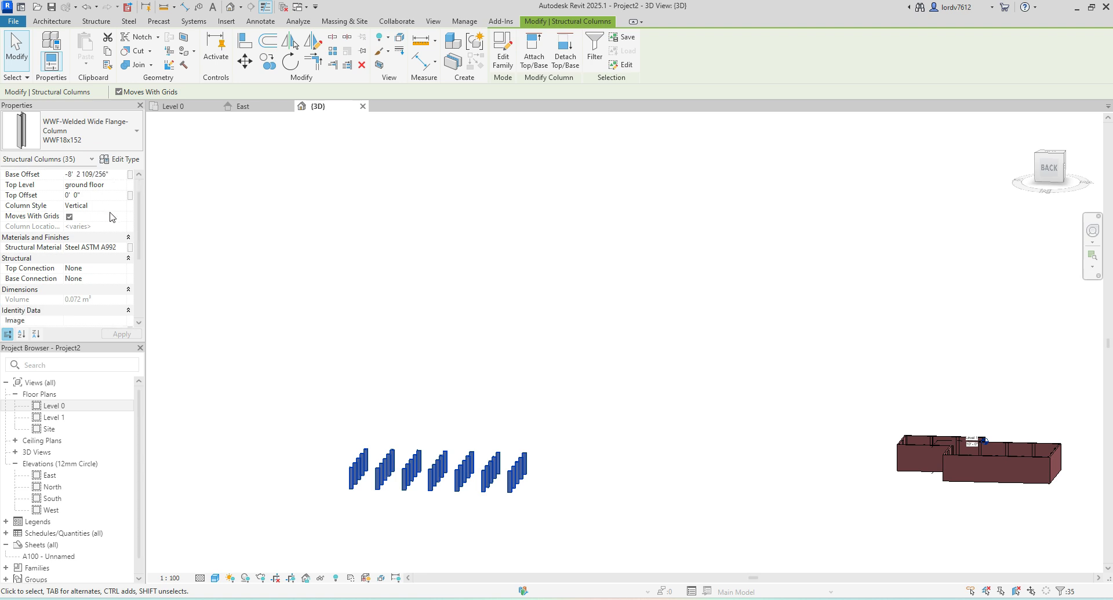
{"action": "scroll", "coordinate": [105, 214], "scroll_direction": "up", "scroll_amount": 1}
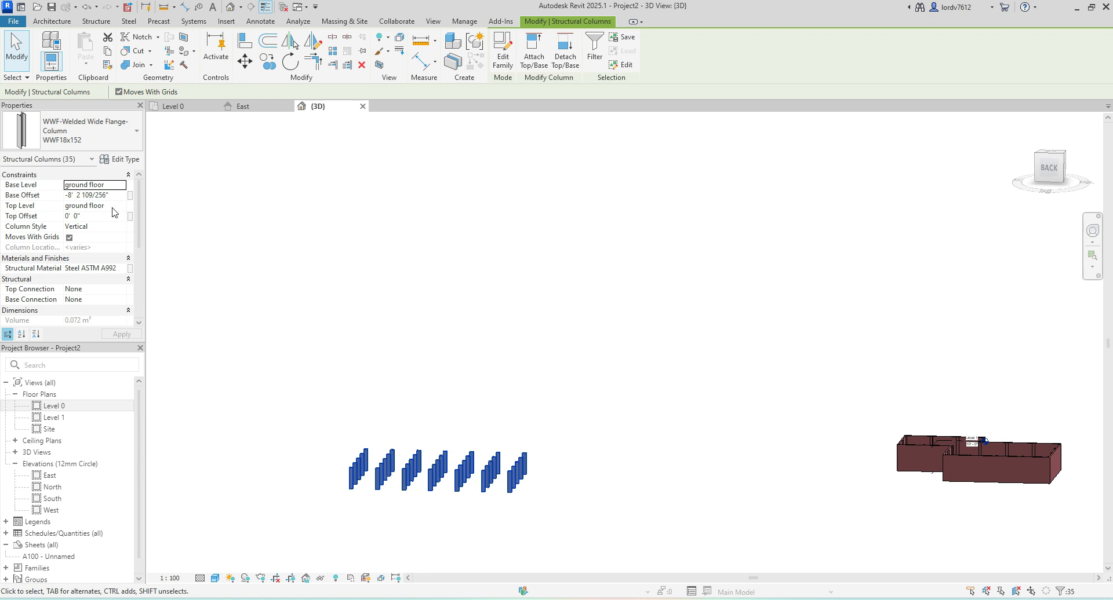
{"action": "left_click", "coordinate": [113, 208]}
{"action": "left_click", "coordinate": [124, 208]}
{"action": "left_click", "coordinate": [92, 218]}
{"action": "left_click", "coordinate": [117, 199]}
{"action": "left_click_drag", "start_coordinate": [115, 195], "coordinate": [67, 197]}
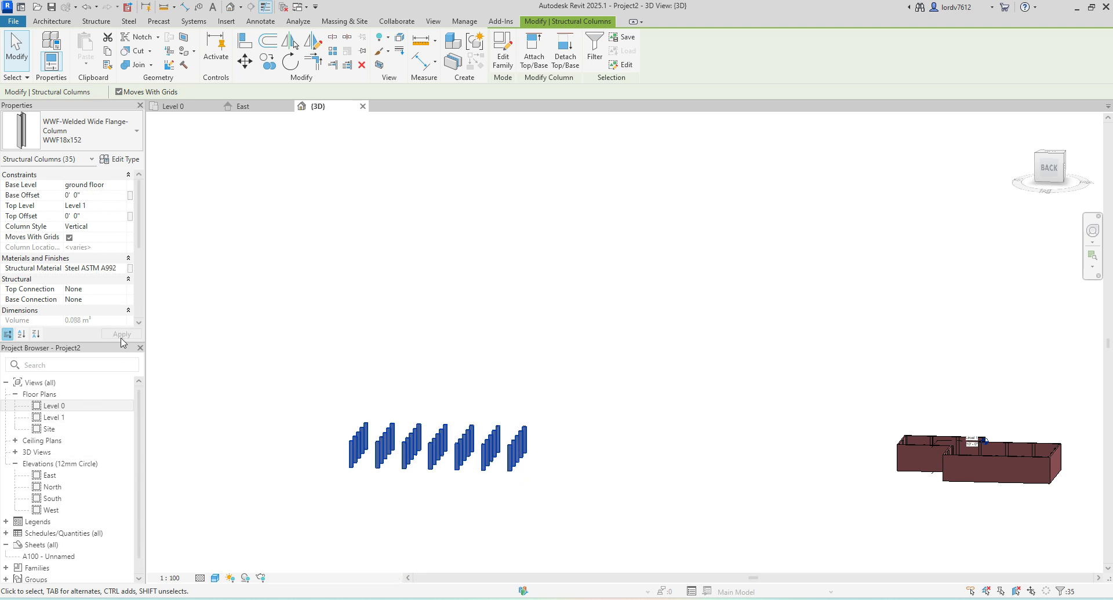
{"action": "left_click", "coordinate": [259, 327]}
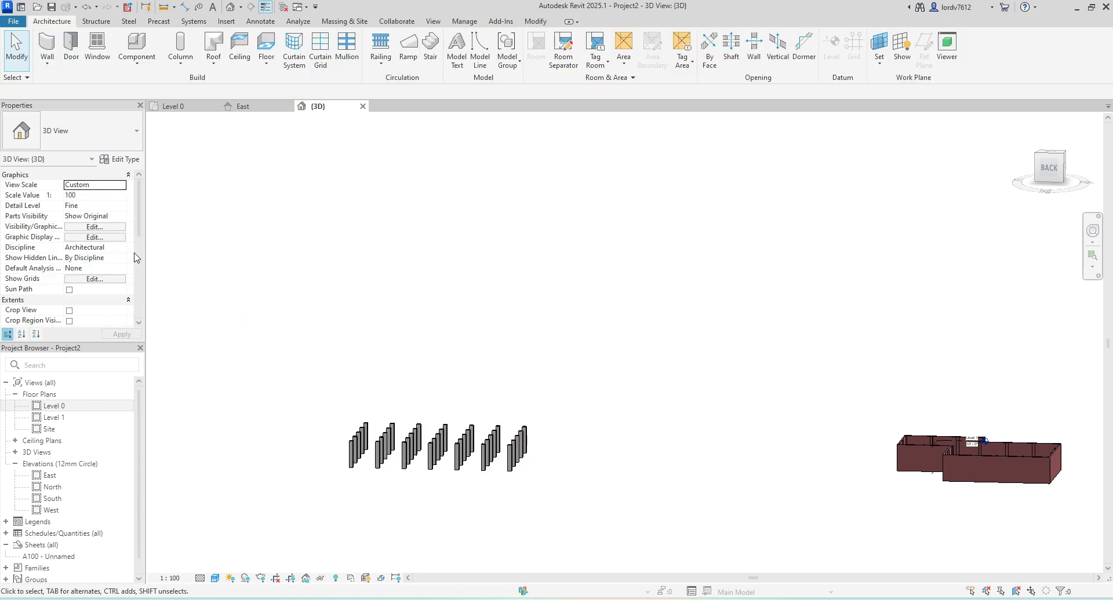
Step: Return to the Level 0 floor plan and inspect the steel columns at the grid intersections
{"action": "double_click", "coordinate": [50, 405]}
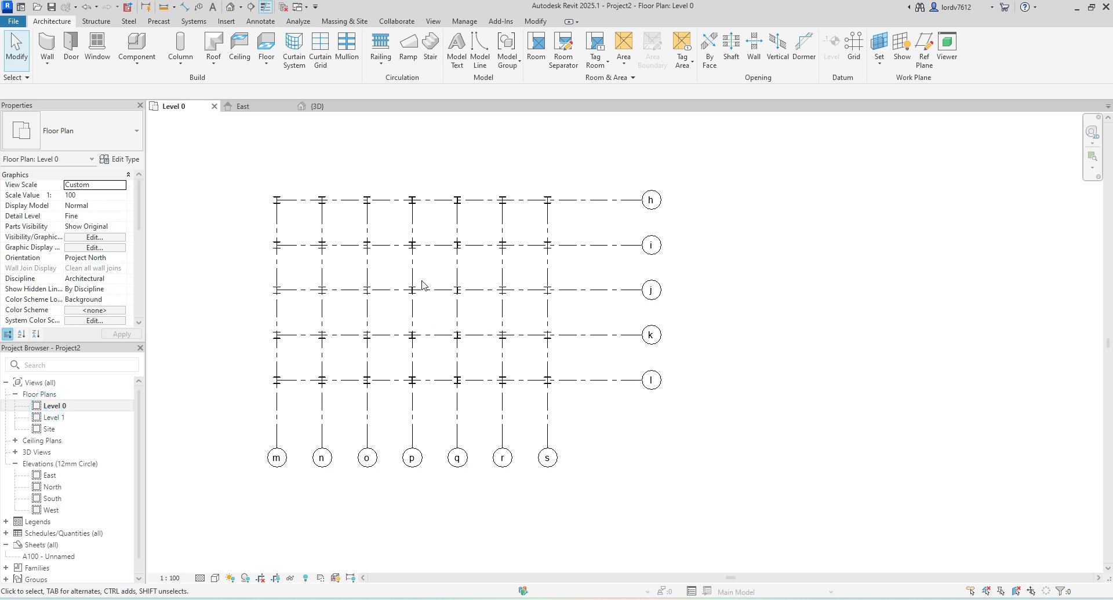
{"action": "scroll", "coordinate": [422, 285], "scroll_direction": "up", "scroll_amount": 6}
{"action": "scroll", "coordinate": [409, 319], "scroll_direction": "down", "scroll_amount": 6}
{"action": "middle_click_drag", "start_coordinate": [472, 325], "coordinate": [414, 305]}
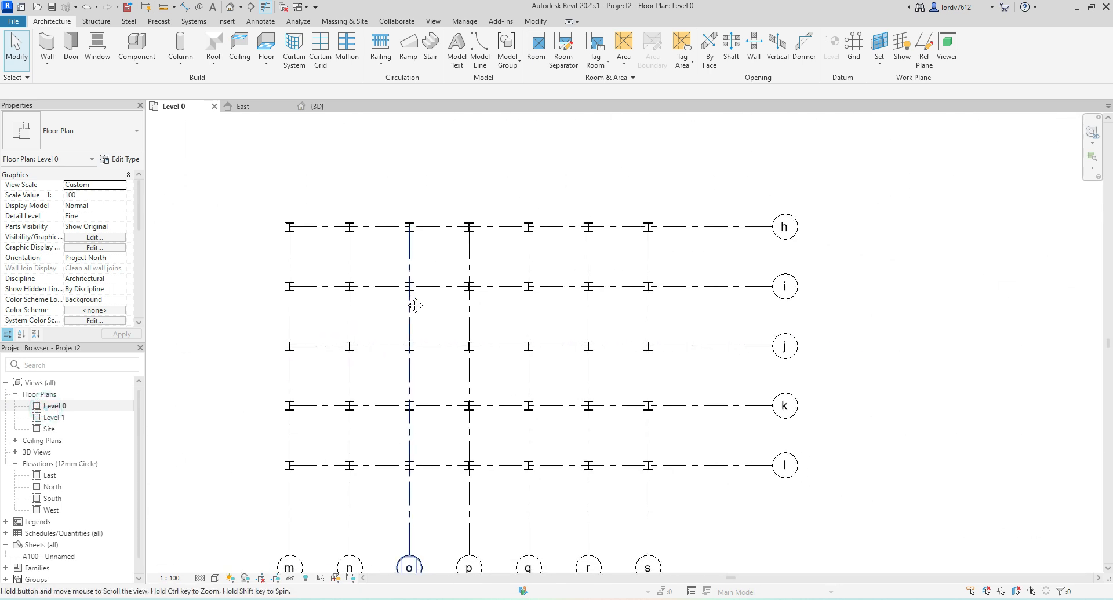
{"action": "scroll", "coordinate": [411, 299], "scroll_direction": "down", "scroll_amount": 1}
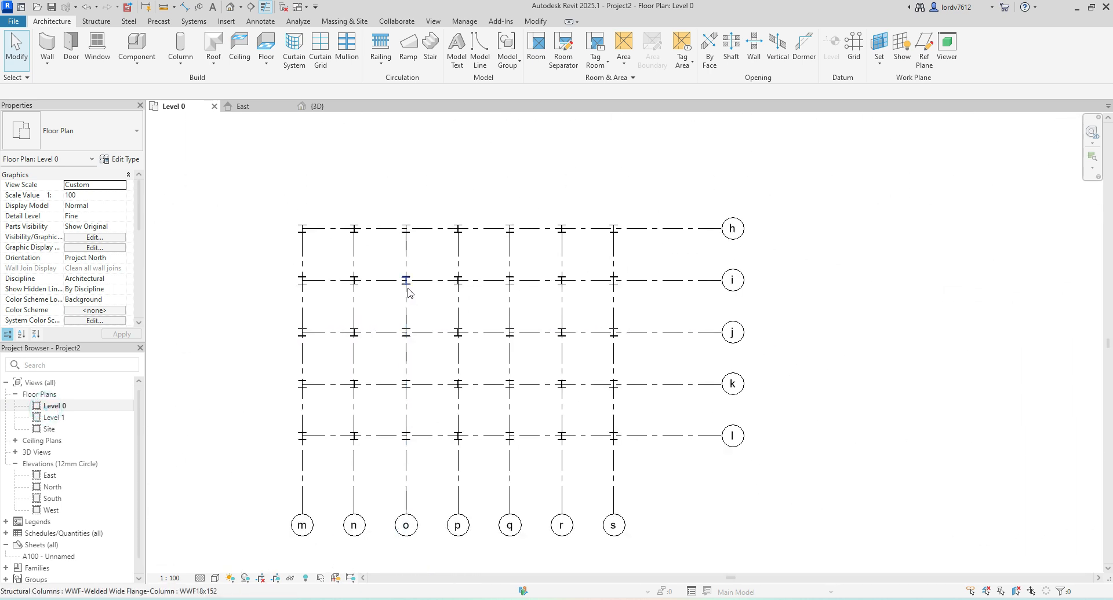
{"action": "left_click", "coordinate": [358, 284]}
{"action": "key", "text": "s"}
{"action": "key", "text": "a"}
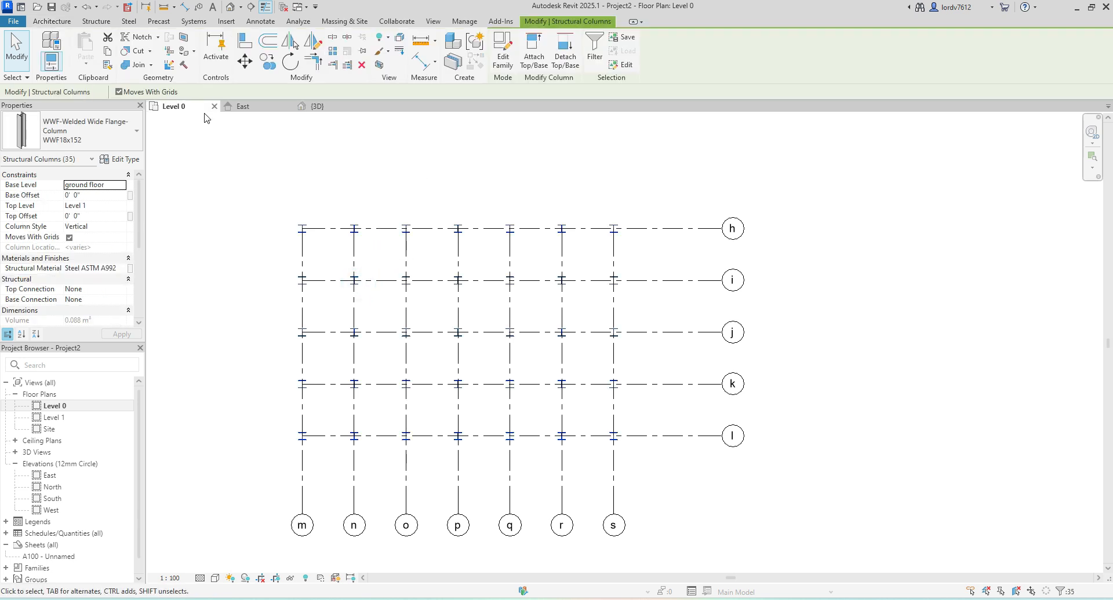
{"action": "left_click", "coordinate": [249, 224]}
Step: Select all instances of the WWF18x152 column and change their type to UC-Universal Columns-Column UC305x305x97
{"action": "scroll", "coordinate": [415, 265], "scroll_direction": "down", "scroll_amount": 3}
{"action": "middle_click_drag", "start_coordinate": [477, 294], "coordinate": [427, 343]}
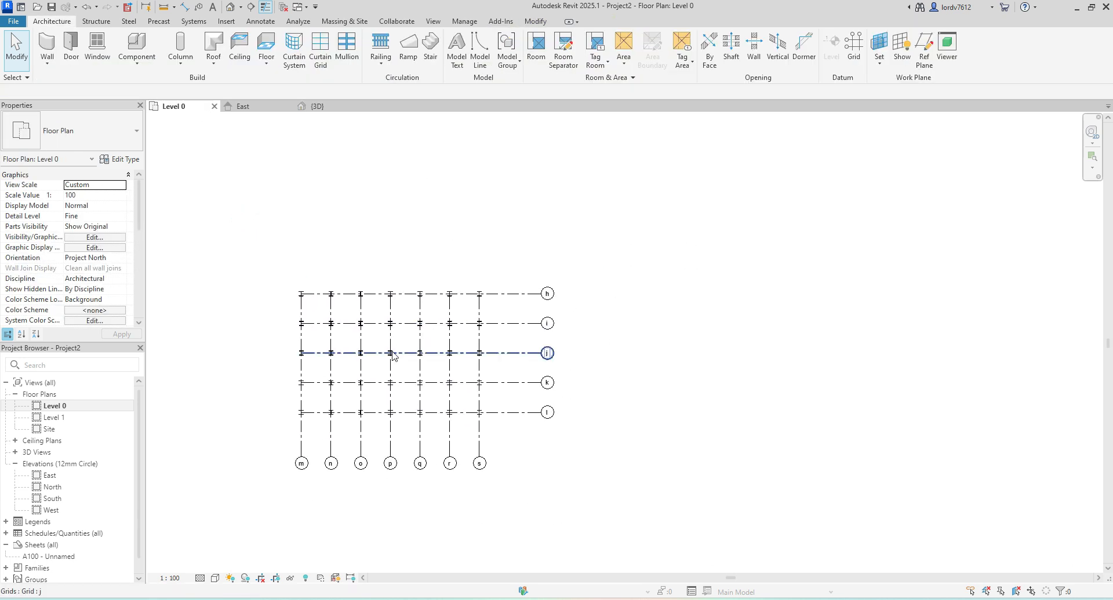
{"action": "scroll", "coordinate": [348, 339], "scroll_direction": "up", "scroll_amount": 2}
{"action": "left_click", "coordinate": [318, 313]}
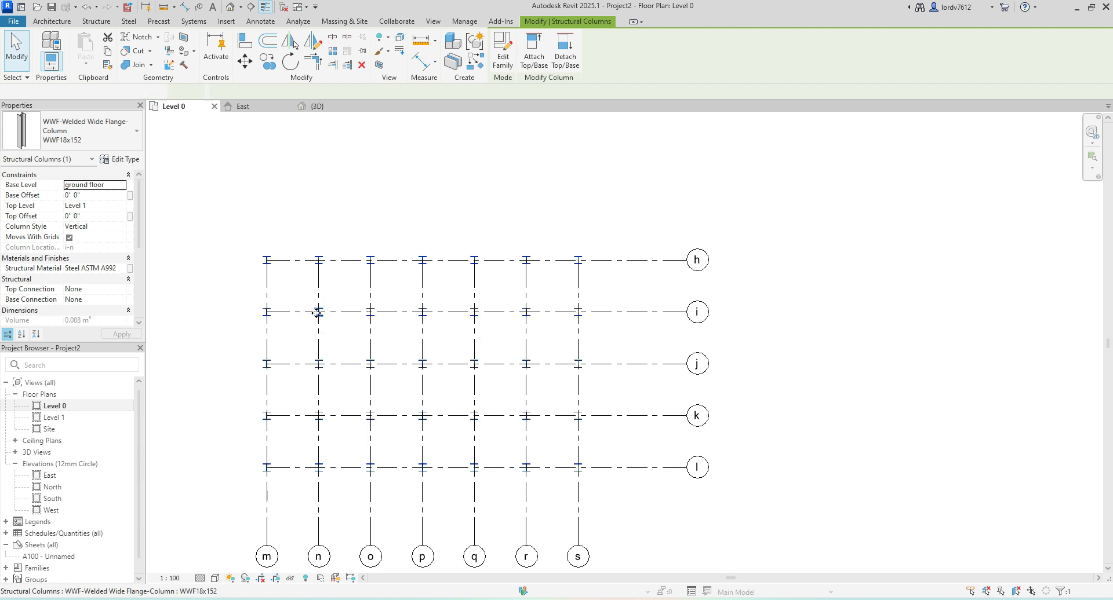
{"action": "key", "text": "s"}
{"action": "key", "text": "a"}
{"action": "left_click", "coordinate": [91, 128]}
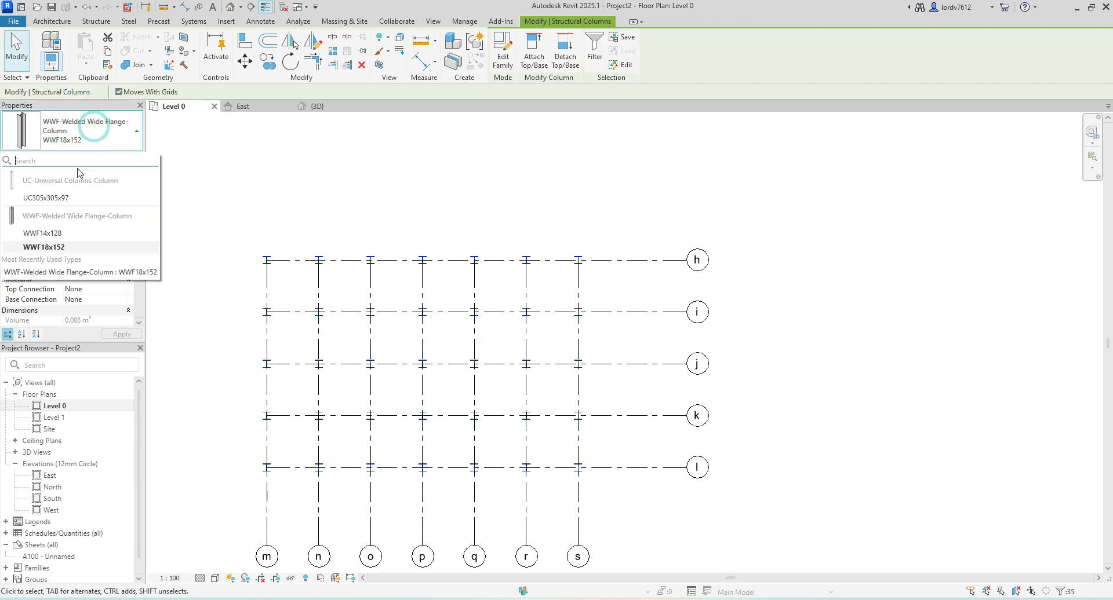
{"action": "left_click", "coordinate": [73, 199]}
{"action": "left_click", "coordinate": [306, 220]}
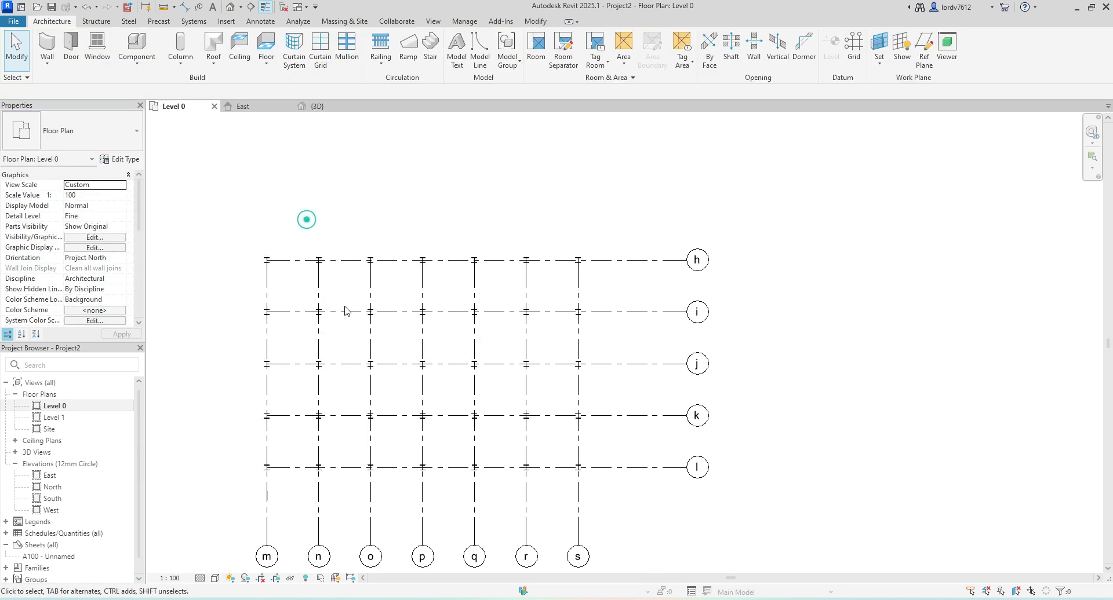
Step: Select all instances of the UC305x305x97 column and change their type to WWF-Welded Wide Flange-Column WWF14x128
{"action": "scroll", "coordinate": [345, 311], "scroll_direction": "up", "scroll_amount": 5}
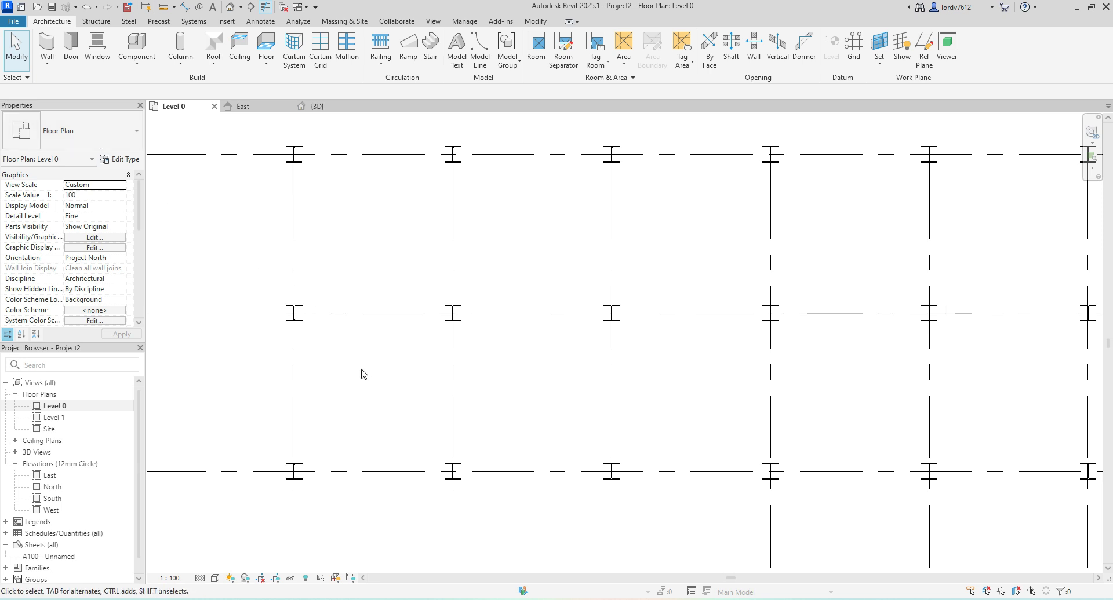
{"action": "left_click", "coordinate": [299, 322]}
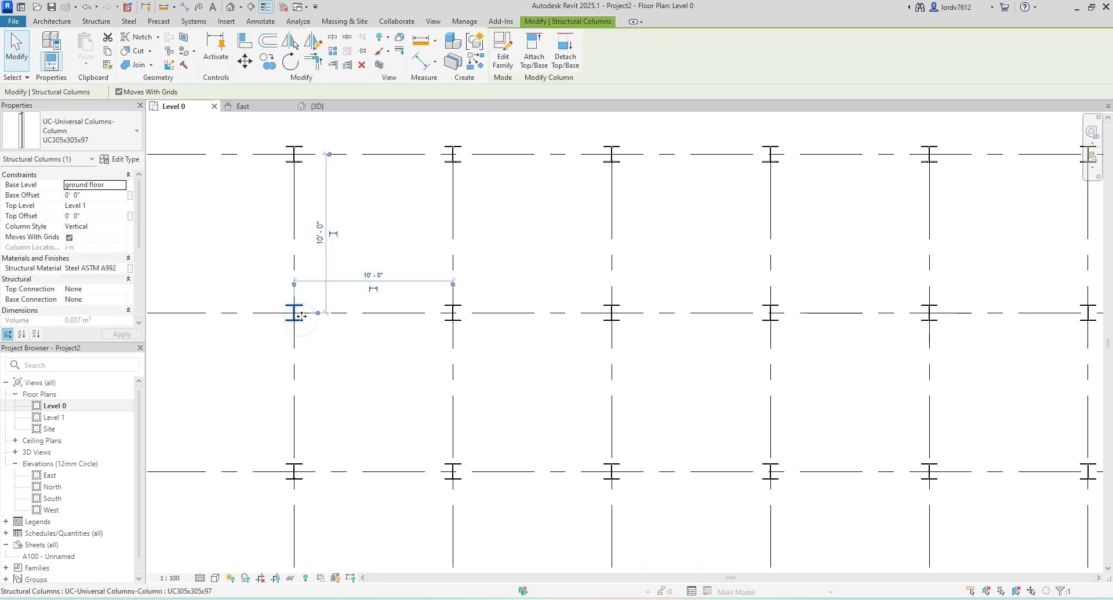
{"action": "key", "text": "s"}
{"action": "key", "text": "a"}
{"action": "scroll", "coordinate": [275, 332], "scroll_direction": "down", "scroll_amount": 2}
{"action": "middle_click_drag", "start_coordinate": [347, 363], "coordinate": [408, 331]}
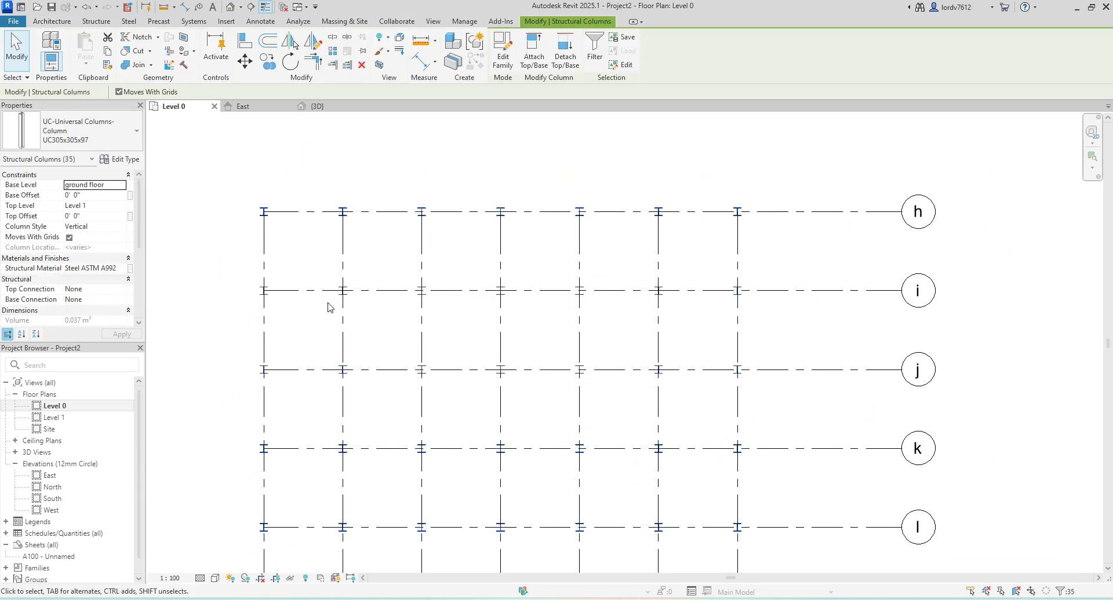
{"action": "left_click", "coordinate": [112, 144]}
{"action": "left_click", "coordinate": [58, 234]}
{"action": "left_click", "coordinate": [167, 271]}
Step: Examine the structural and dimension type properties of the WWF14x128 column at grid intersection i-m, and close them without changes
{"action": "left_click", "coordinate": [265, 294]}
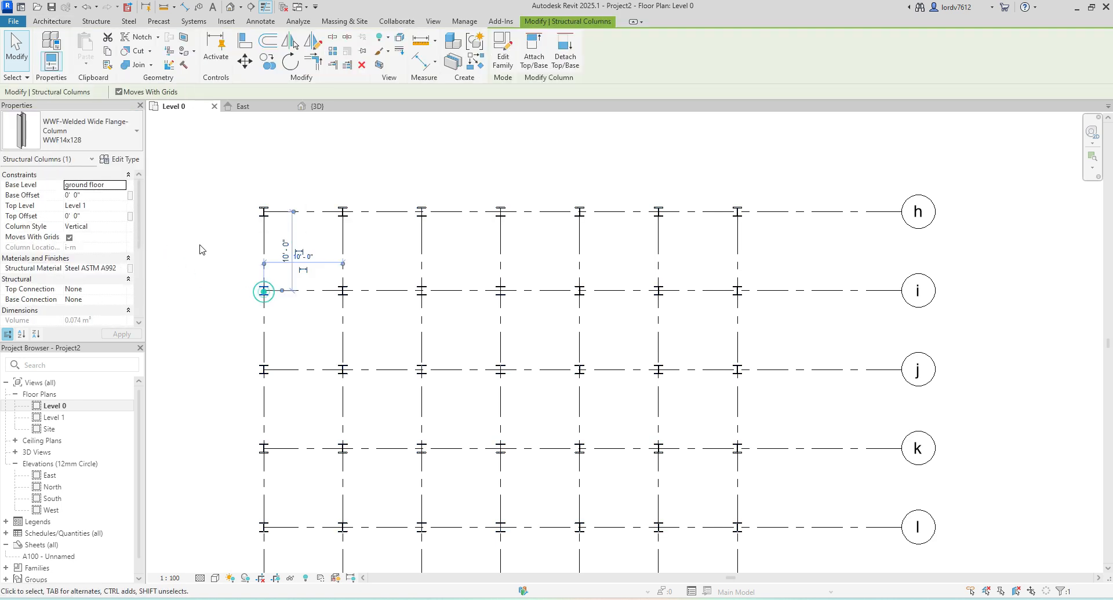
{"action": "left_click", "coordinate": [115, 162]}
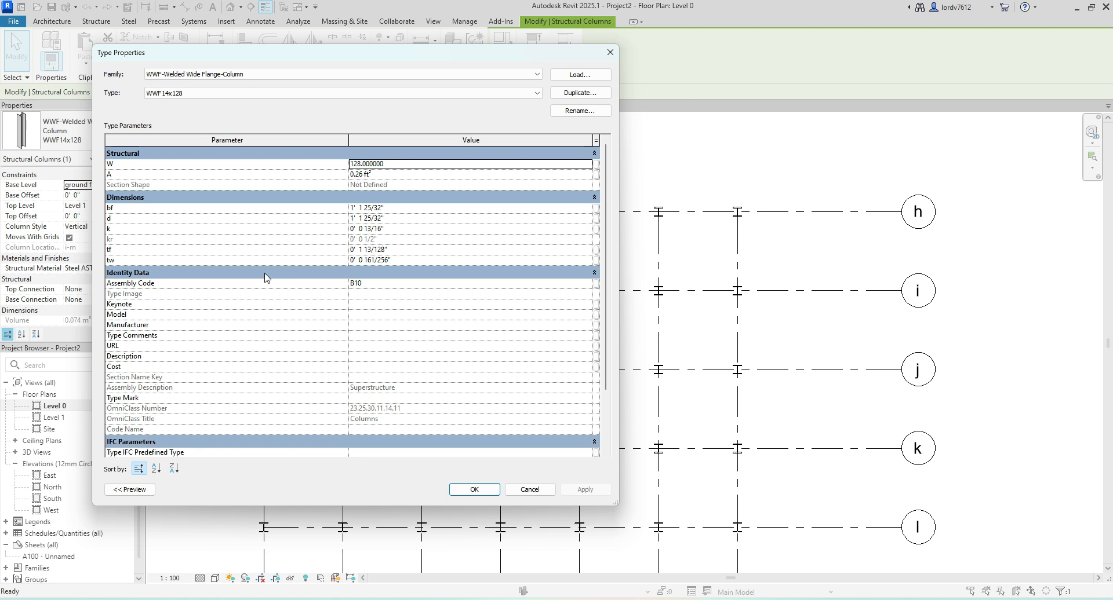
{"action": "scroll", "coordinate": [265, 277], "scroll_direction": "down", "scroll_amount": 2}
{"action": "scroll", "coordinate": [409, 349], "scroll_direction": "up", "scroll_amount": 2}
{"action": "left_click", "coordinate": [609, 53]}
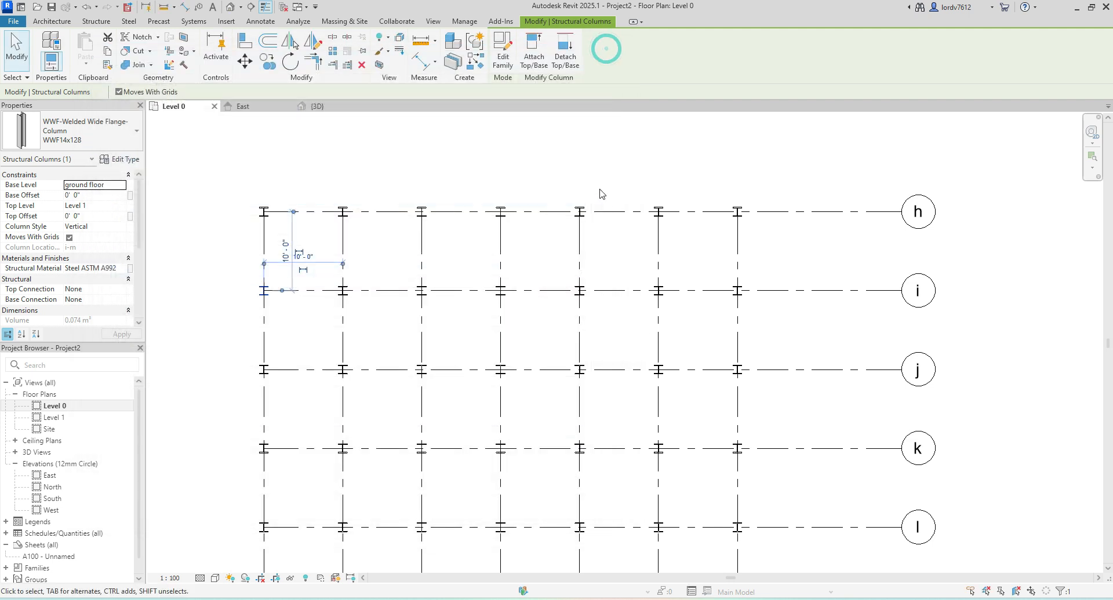
{"action": "left_click", "coordinate": [571, 188]}
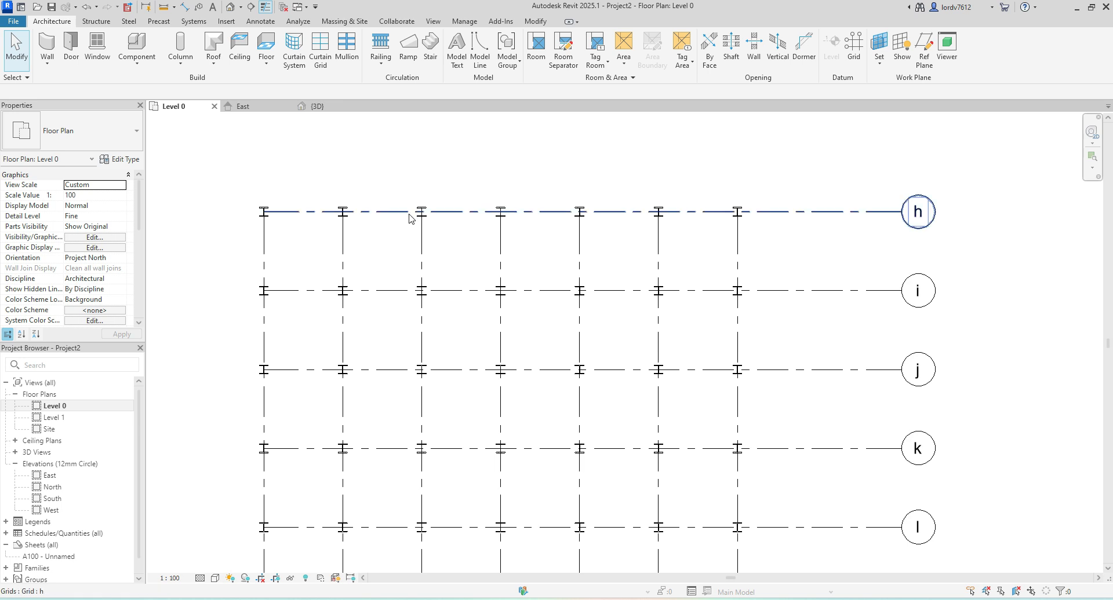
Step: Copy grid lines h to l and m to s without their columns to the empty area right of the existing grid
{"action": "scroll", "coordinate": [582, 273], "scroll_direction": "down", "scroll_amount": 3}
{"action": "scroll", "coordinate": [629, 208], "scroll_direction": "down", "scroll_amount": 2}
{"action": "left_click_drag", "start_coordinate": [638, 191], "coordinate": [280, 373]}
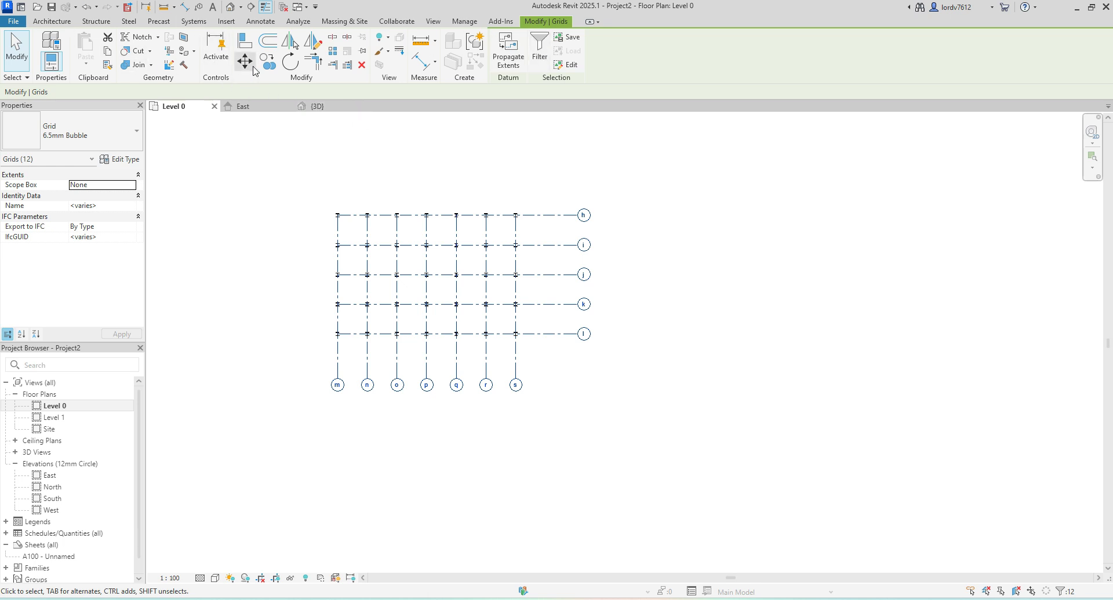
{"action": "left_click", "coordinate": [276, 67]}
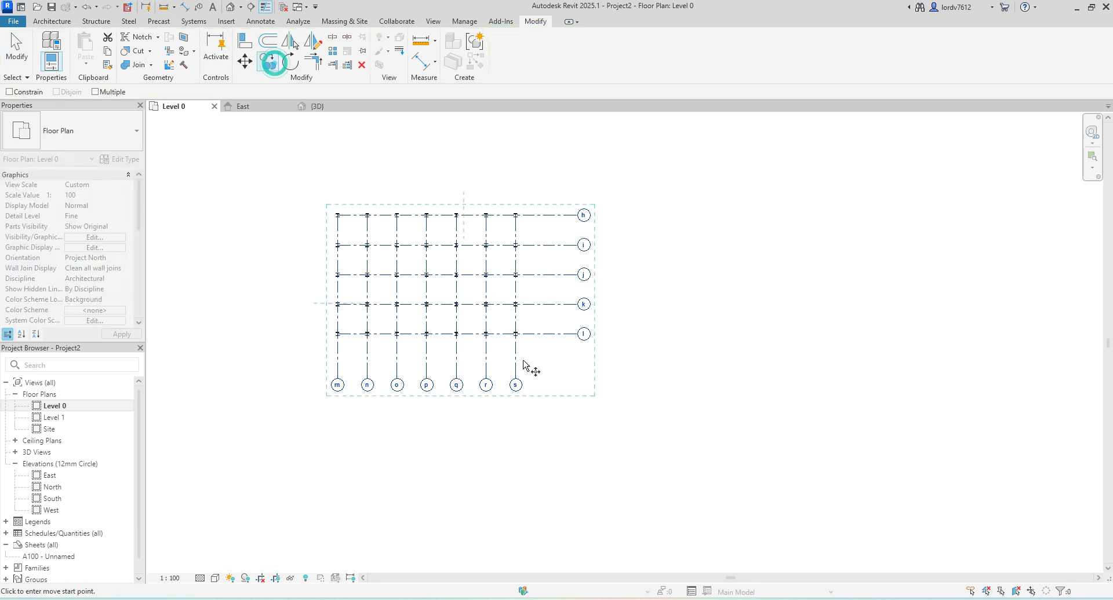
{"action": "left_click", "coordinate": [514, 370]}
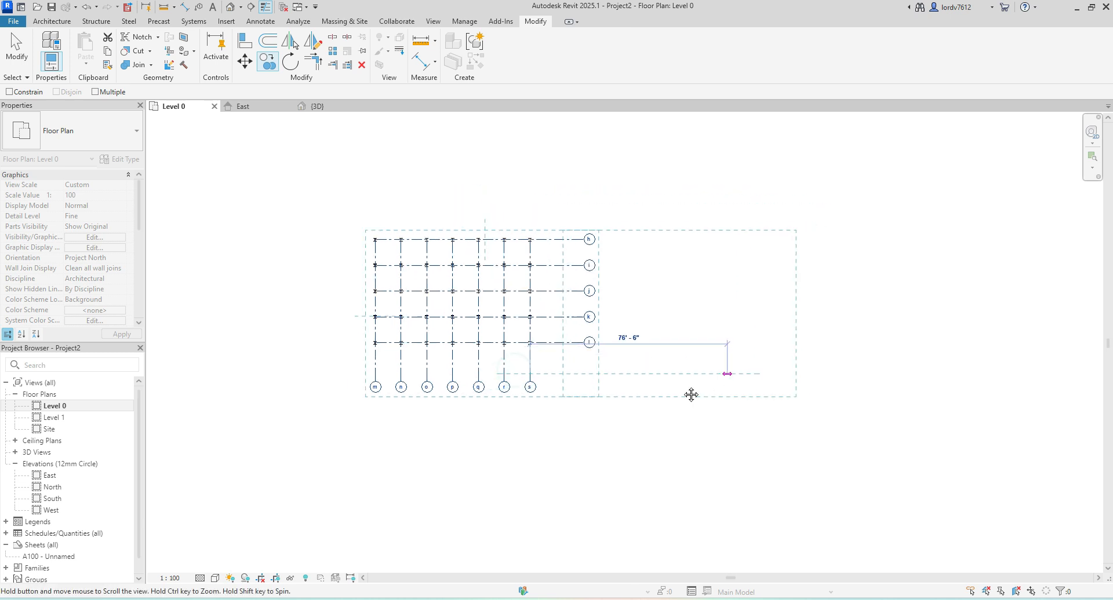
{"action": "middle_click_drag", "start_coordinate": [759, 392], "coordinate": [526, 390]}
{"action": "left_click", "coordinate": [599, 380]}
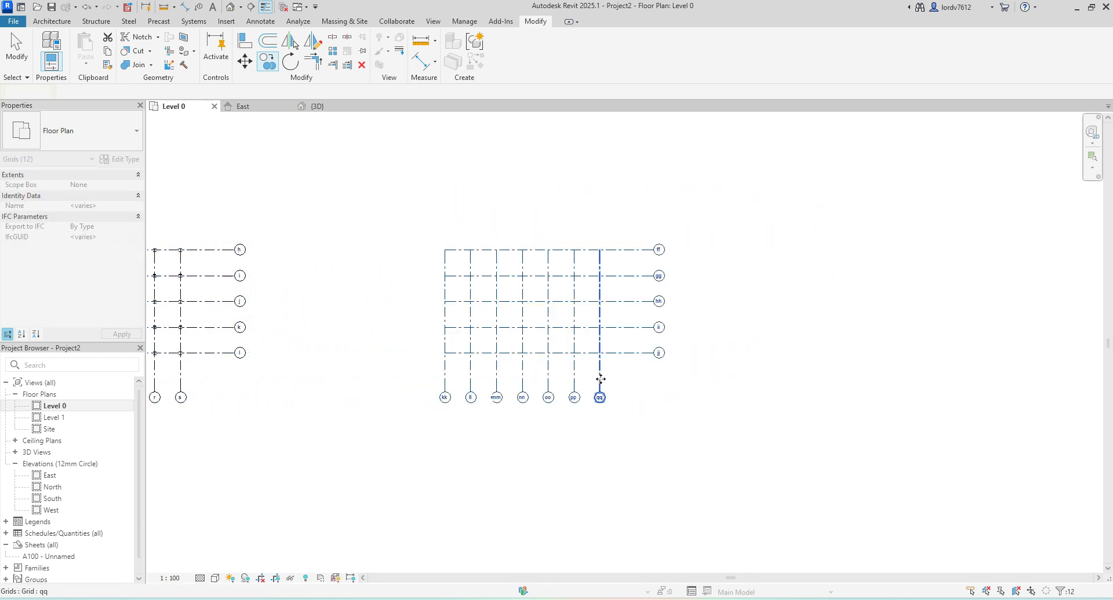
{"action": "left_click", "coordinate": [630, 371]}
{"action": "scroll", "coordinate": [608, 323], "scroll_direction": "up", "scroll_amount": 3}
{"action": "middle_click_drag", "start_coordinate": [586, 325], "coordinate": [566, 353]}
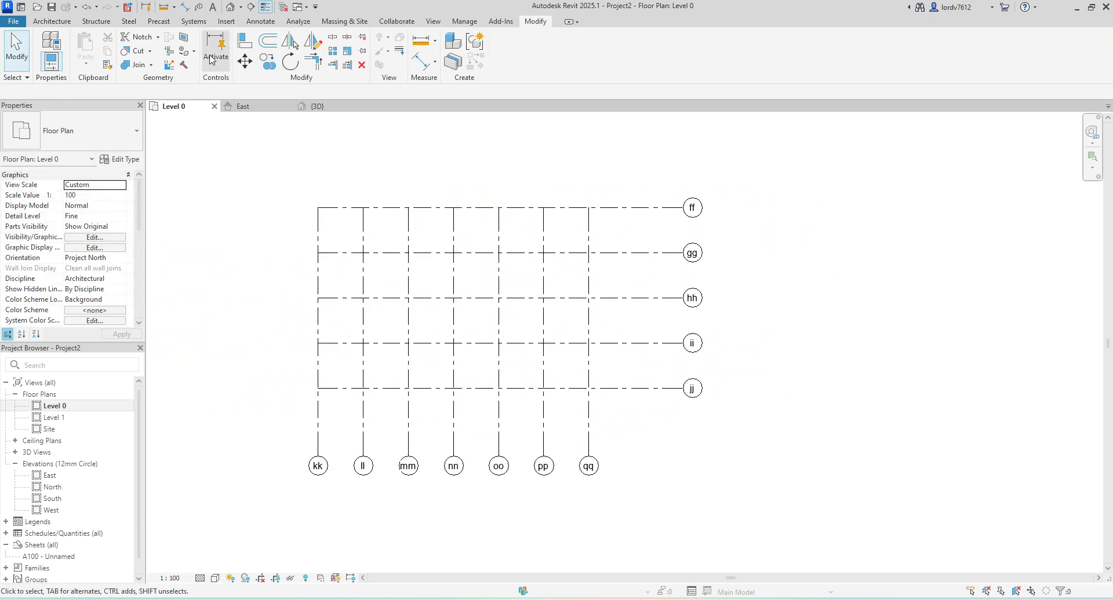
Step: Examine the original building plan on grids 1 to 5 and a to g, looking at its wall-side columns
{"action": "left_click", "coordinate": [56, 21]}
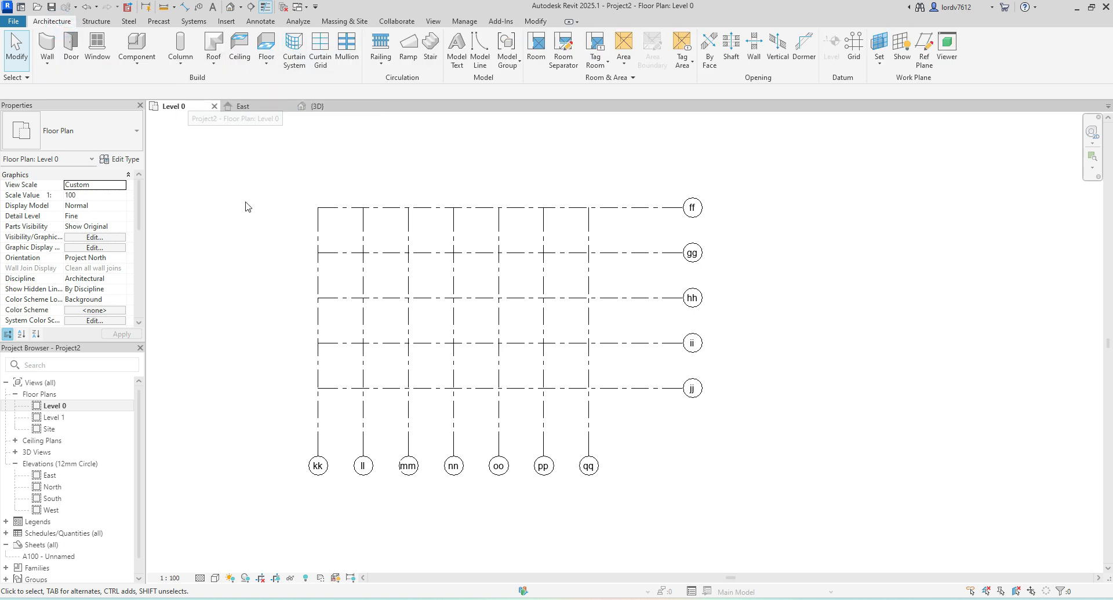
{"action": "scroll", "coordinate": [245, 207], "scroll_direction": "down", "scroll_amount": 3}
{"action": "middle_click_drag", "start_coordinate": [241, 223], "coordinate": [290, 244]}
{"action": "middle_click_drag", "start_coordinate": [252, 197], "coordinate": [610, 228]}
{"action": "middle_click_drag", "start_coordinate": [275, 270], "coordinate": [549, 270]}
{"action": "scroll", "coordinate": [391, 311], "scroll_direction": "up", "scroll_amount": 3}
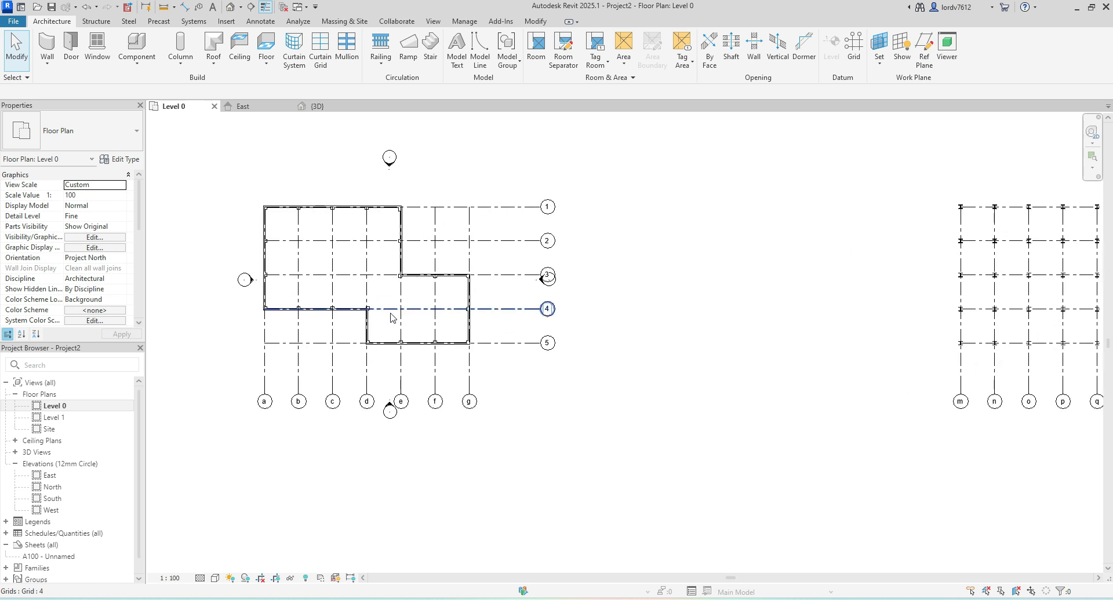
{"action": "scroll", "coordinate": [735, 293], "scroll_direction": "down", "scroll_amount": 2}
{"action": "middle_click_drag", "start_coordinate": [640, 313], "coordinate": [510, 321]}
{"action": "scroll", "coordinate": [327, 318], "scroll_direction": "up", "scroll_amount": 3}
{"action": "middle_click_drag", "start_coordinate": [328, 319], "coordinate": [439, 334]}
{"action": "scroll", "coordinate": [262, 242], "scroll_direction": "up", "scroll_amount": 3}
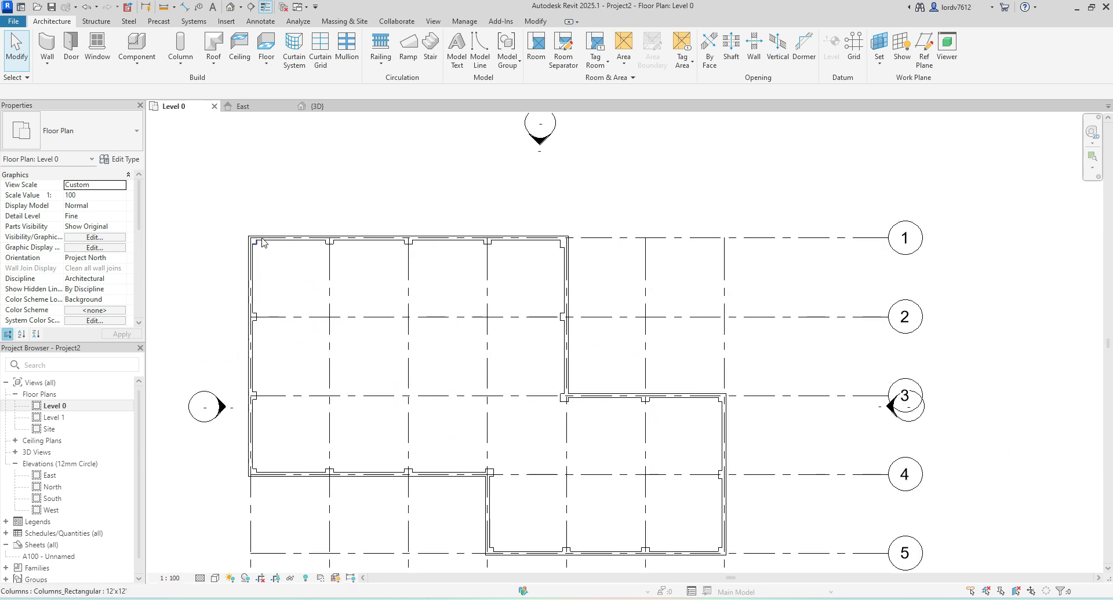
Step: Place WWF18x152 structural columns at all the architectural columns along the walls of the building on grids 1 to 5
{"action": "scroll", "coordinate": [262, 242], "scroll_direction": "up", "scroll_amount": 2}
{"action": "scroll", "coordinate": [252, 242], "scroll_direction": "down", "scroll_amount": 2}
{"action": "middle_click_drag", "start_coordinate": [338, 274], "coordinate": [301, 251]}
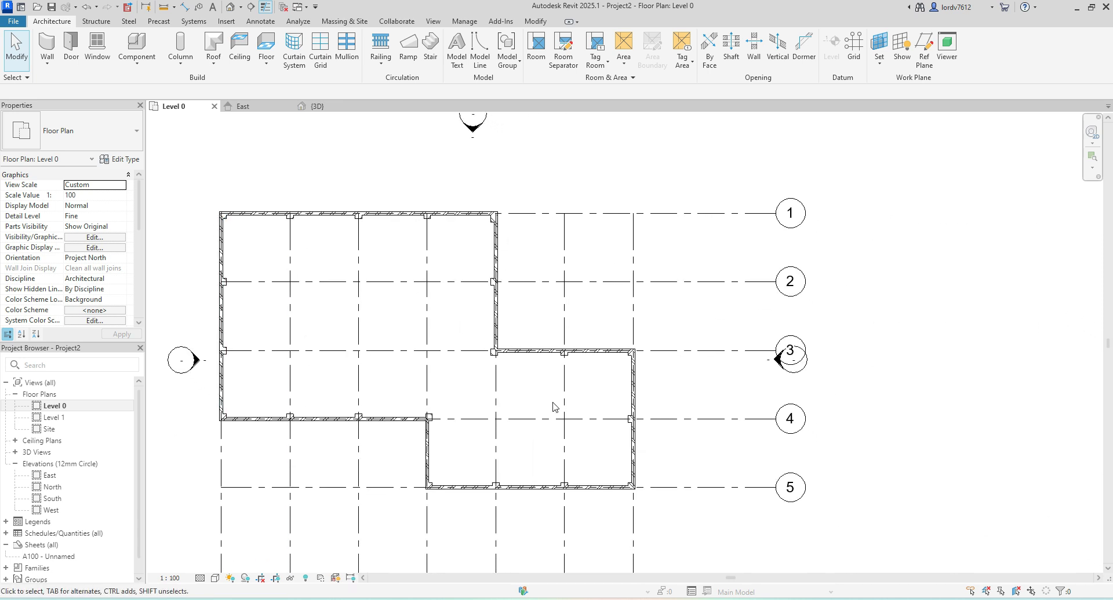
{"action": "mouse_move", "coordinate": [461, 374]}
{"action": "middle_mouse_down"}
{"action": "mouse_move", "coordinate": [446, 417]}
{"action": "mouse_move", "coordinate": [450, 391]}
{"action": "middle_mouse_up"}
{"action": "scroll", "coordinate": [421, 345], "scroll_direction": "down", "scroll_amount": 1}
{"action": "left_click", "coordinate": [190, 64]}
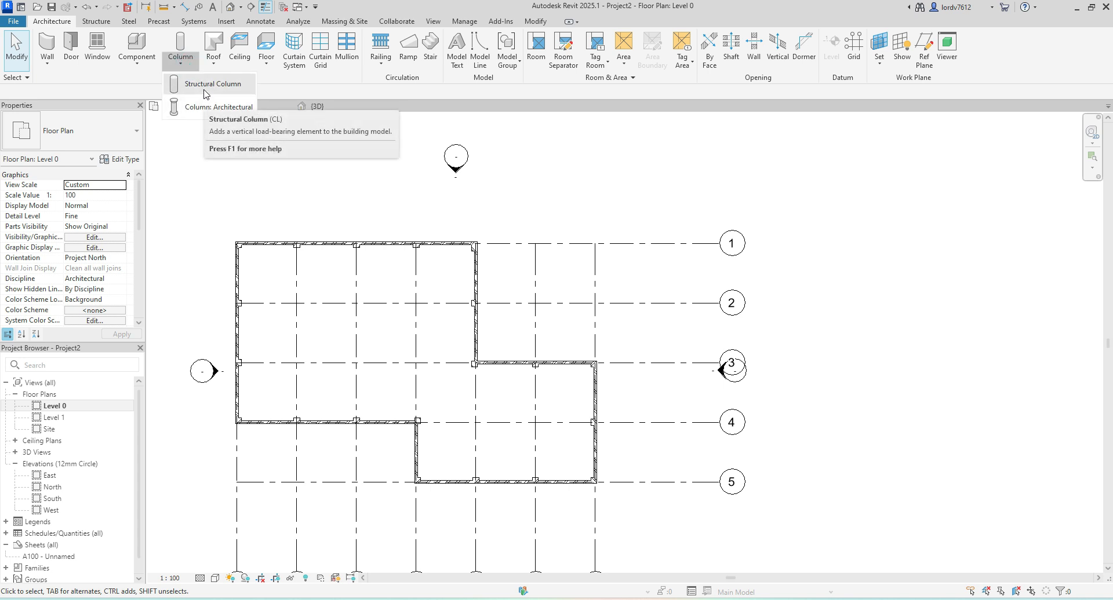
{"action": "left_click", "coordinate": [204, 88]}
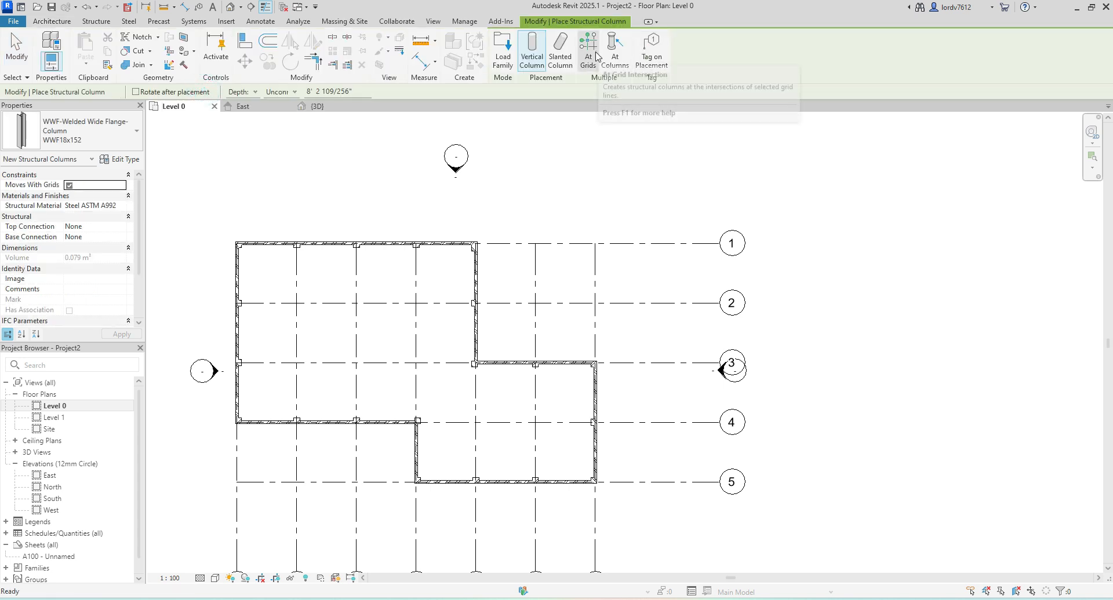
{"action": "left_click", "coordinate": [613, 52]}
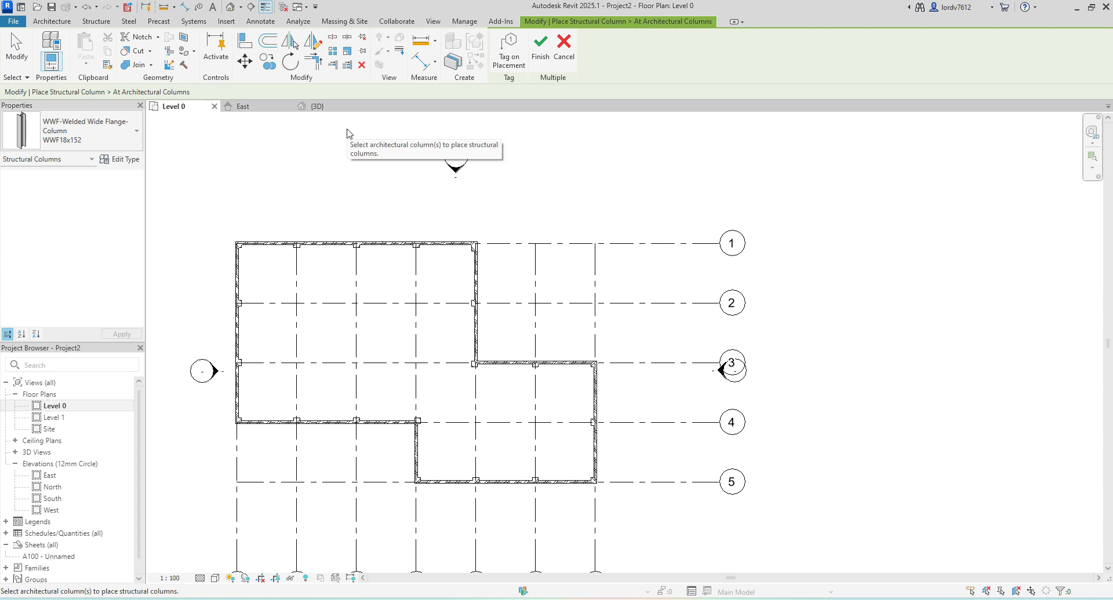
{"action": "left_click_drag", "start_coordinate": [206, 219], "coordinate": [632, 526]}
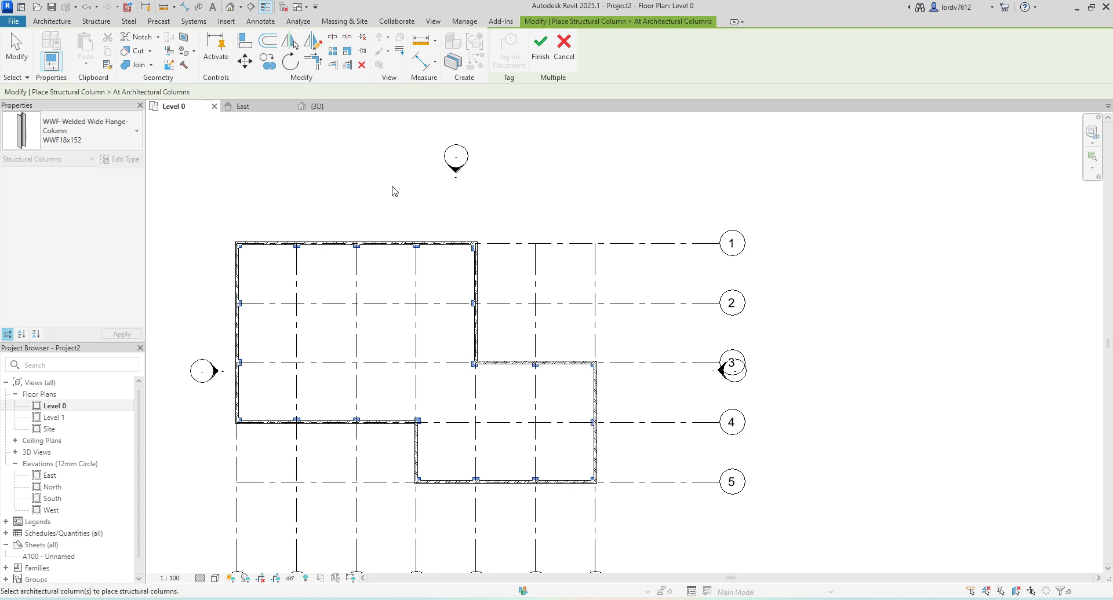
{"action": "left_click", "coordinate": [539, 58]}
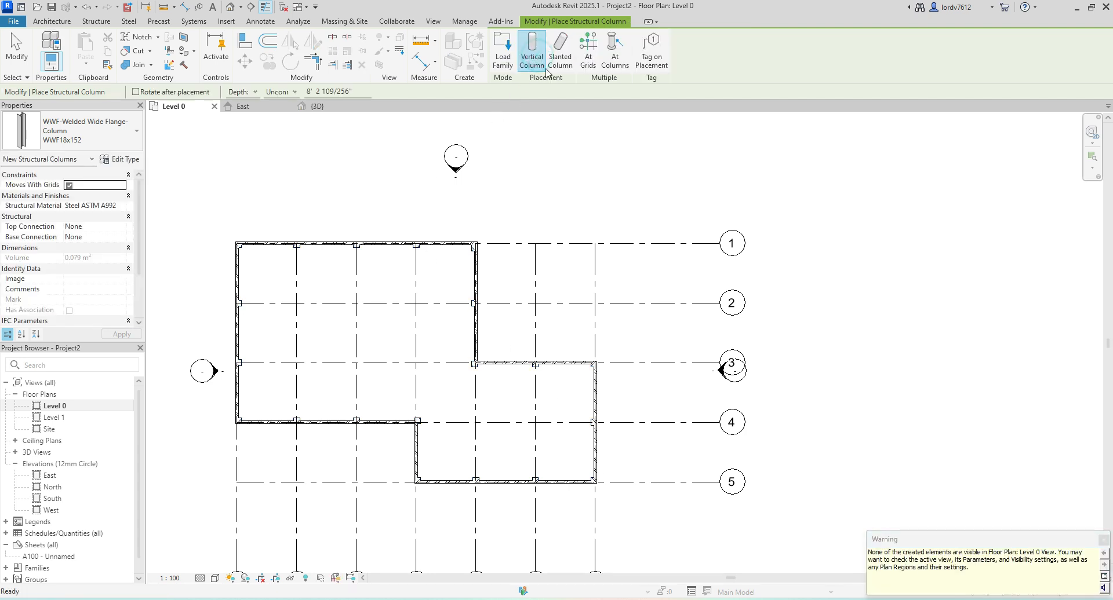
{"action": "left_click", "coordinate": [1103, 542]}
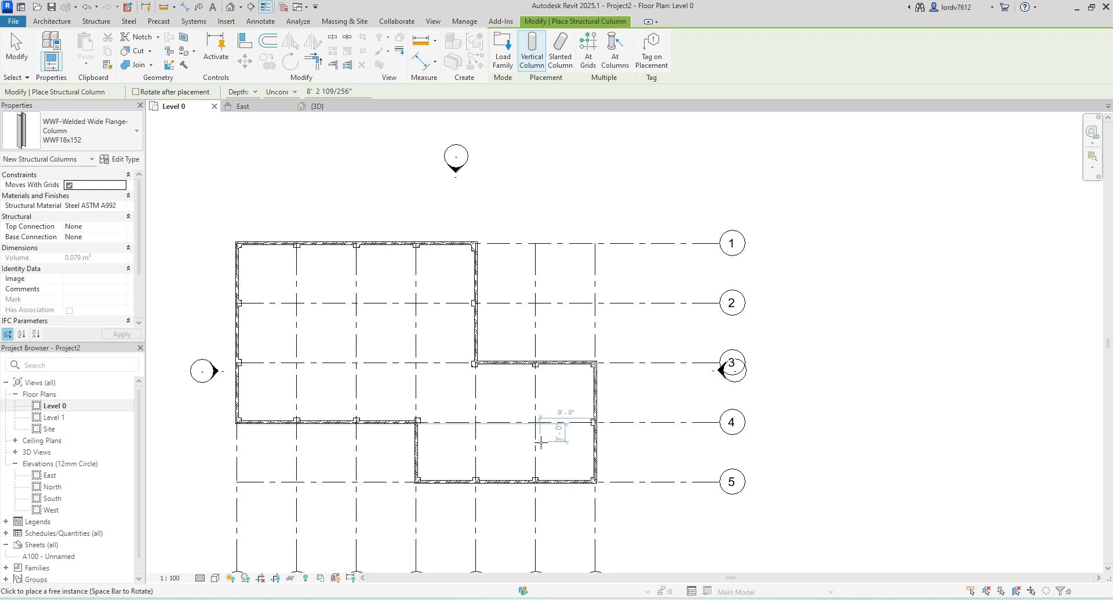
{"action": "key", "text": "Escape"}
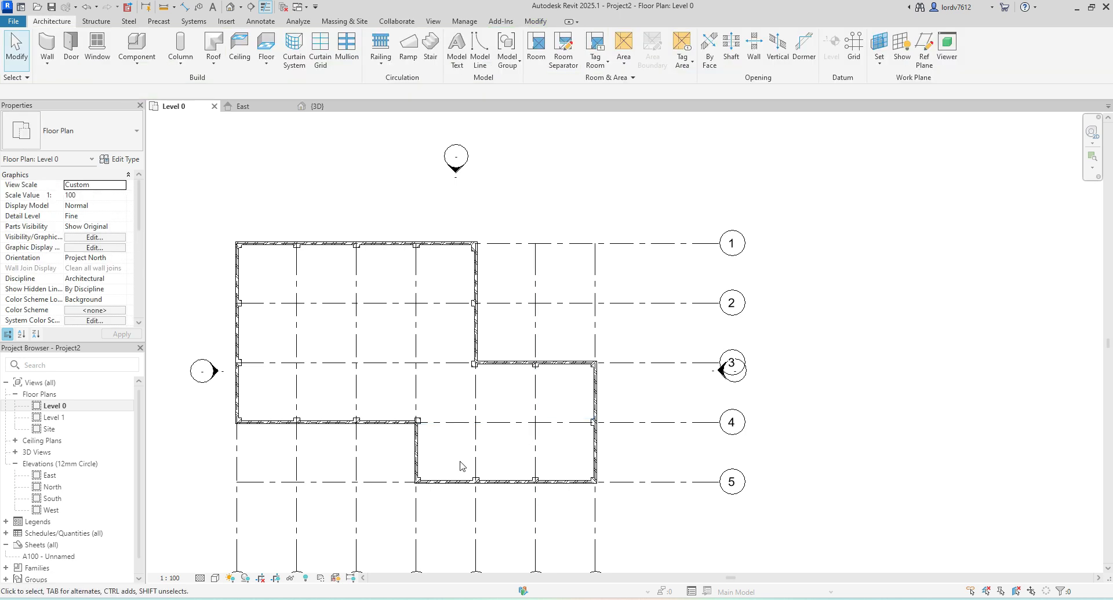
Step: Select all instances of the WWF18x152 structural columns beneath the brick building in the 3D view
{"action": "left_click", "coordinate": [231, 8]}
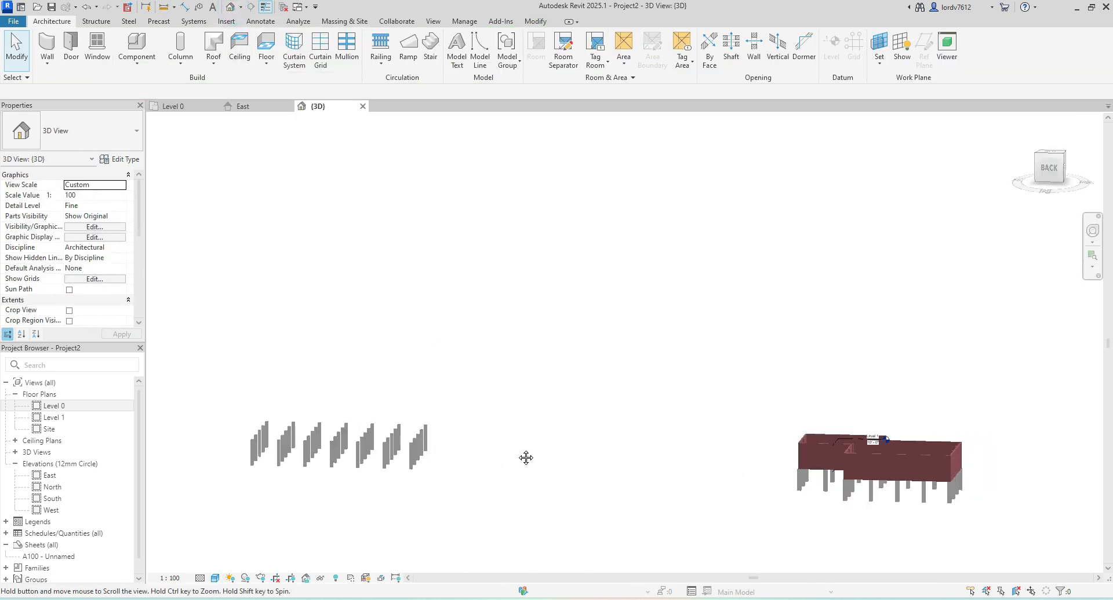
{"action": "middle_click_drag", "start_coordinate": [525, 458], "coordinate": [260, 390]}
{"action": "scroll", "coordinate": [646, 444], "scroll_direction": "up", "scroll_amount": 4}
{"action": "left_click", "coordinate": [669, 415]}
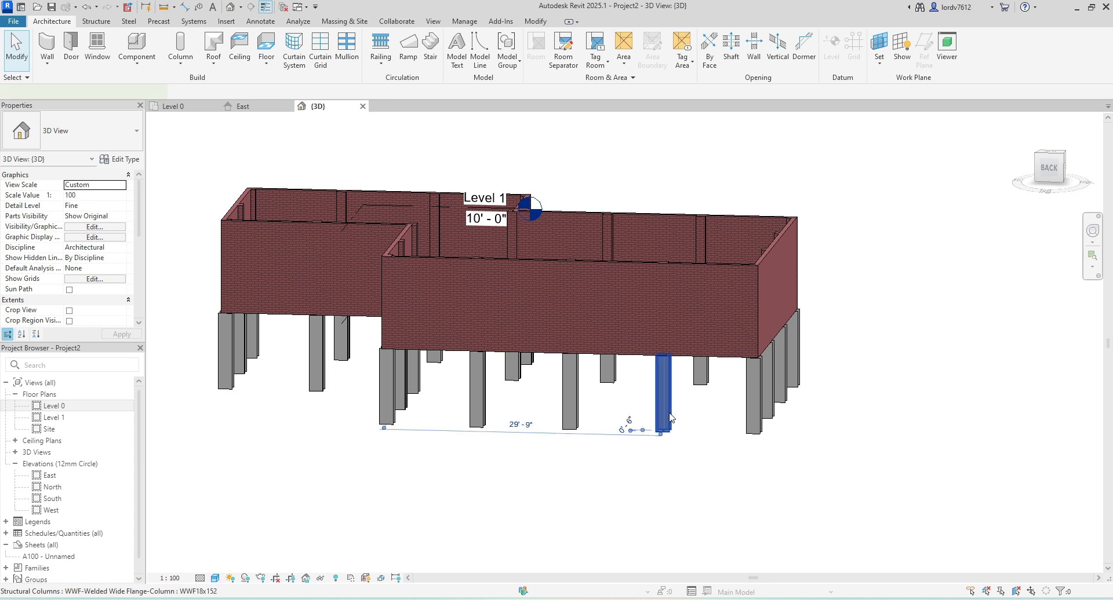
{"action": "key", "text": "s"}
{"action": "key", "text": "a"}
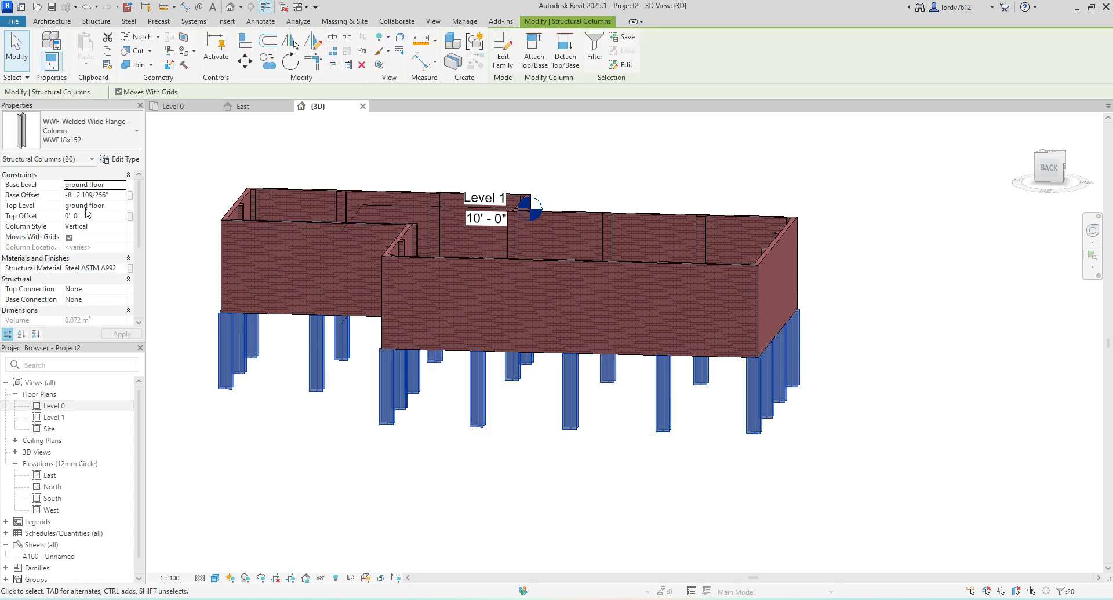
Step: Try to set the base offset of the selected columns to 0 with both levels at ground floor
{"action": "left_click", "coordinate": [119, 196]}
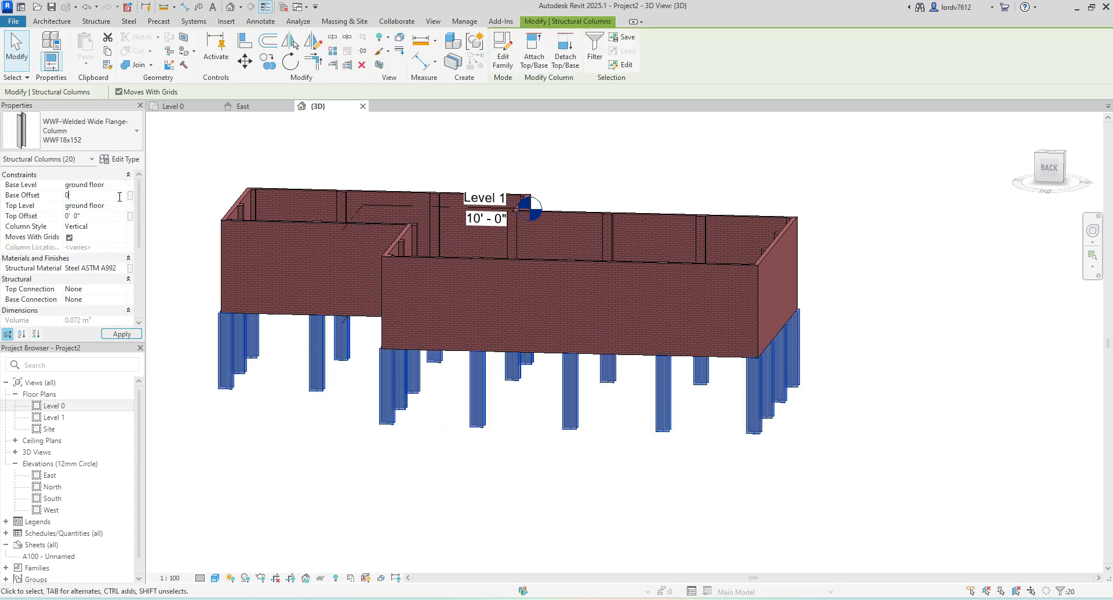
{"action": "key", "text": "Return"}
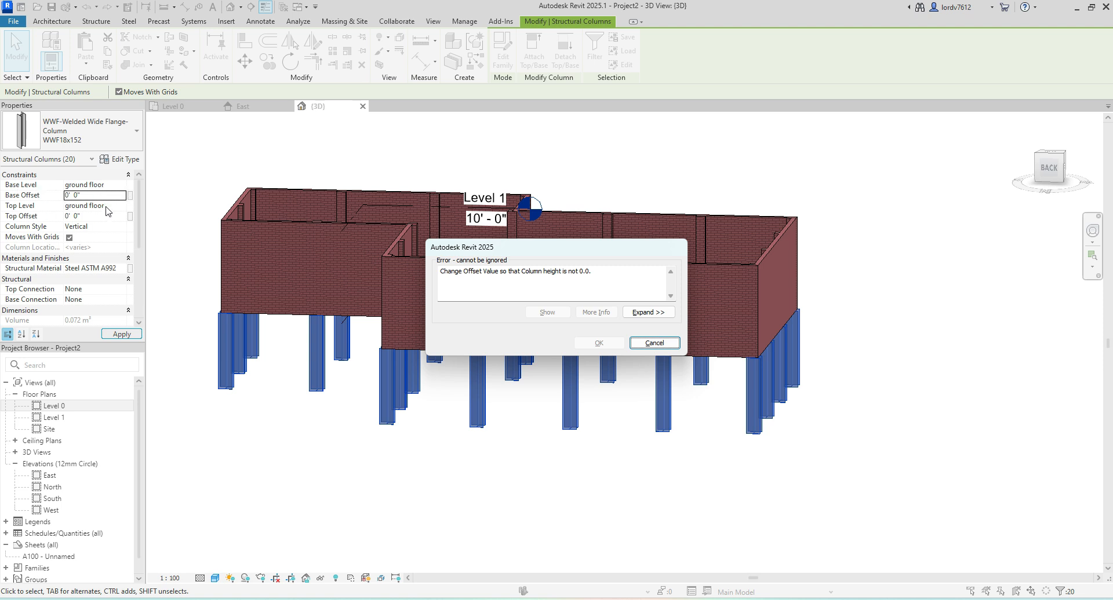
{"action": "left_click", "coordinate": [655, 342]}
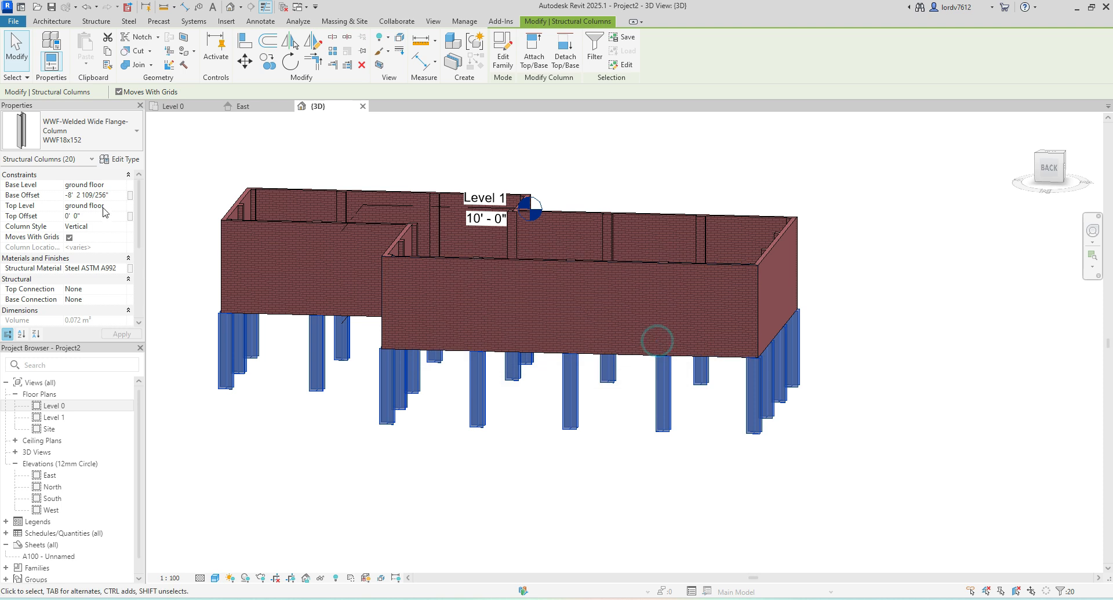
Step: Set the selected columns' top level to Level 1 and their base offset to 0
{"action": "left_click", "coordinate": [125, 207]}
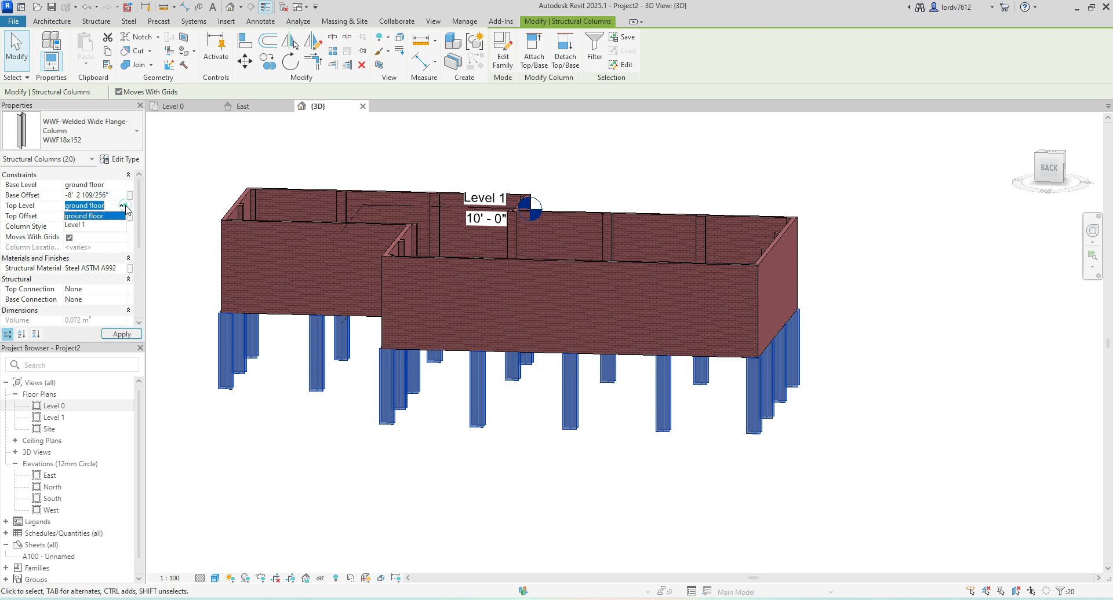
{"action": "left_click", "coordinate": [97, 225]}
{"action": "left_click", "coordinate": [119, 195]}
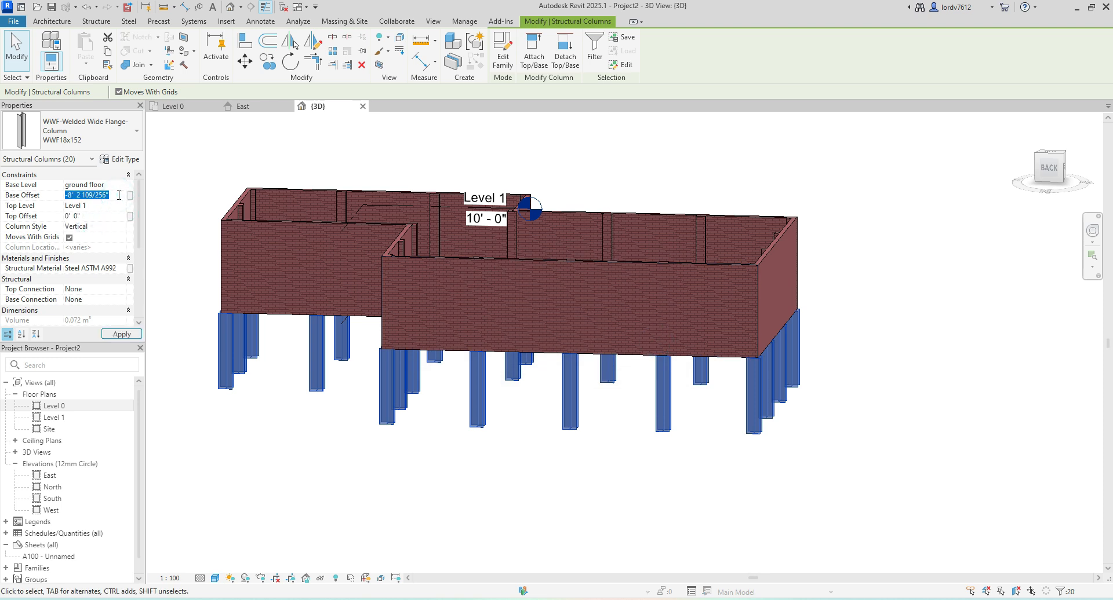
{"action": "left_click", "coordinate": [120, 334]}
{"action": "left_click", "coordinate": [288, 407]}
Step: Examine how the steel columns sit along the building walls in 3D and on the Level 0 plan
{"action": "middle_click_drag", "start_coordinate": [612, 360], "coordinate": [355, 476], "text": "shift"}
{"action": "scroll", "coordinate": [357, 391], "scroll_direction": "up", "scroll_amount": 3}
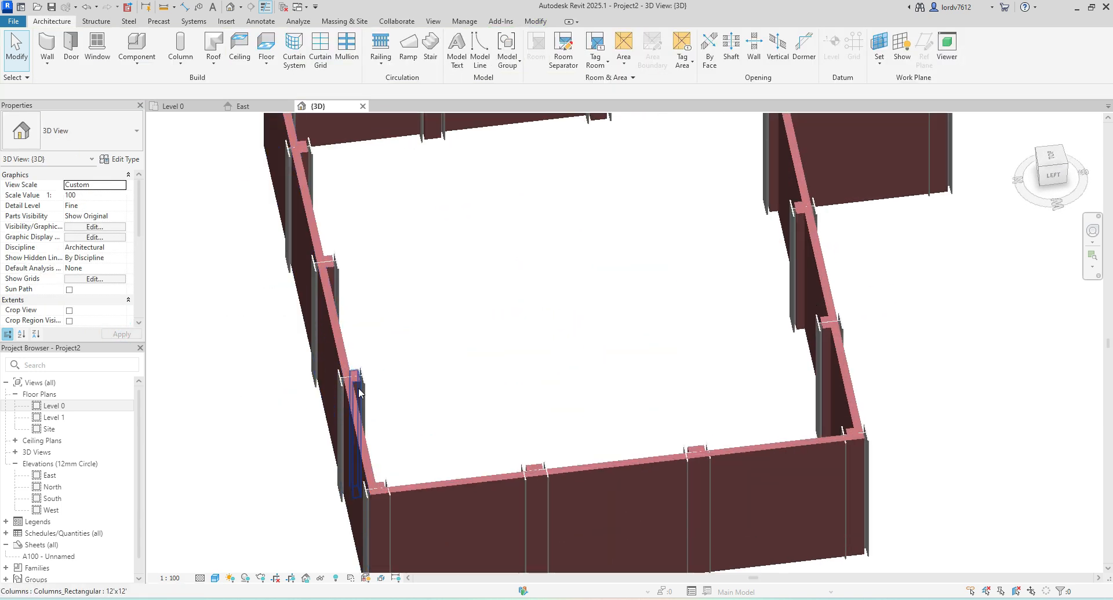
{"action": "middle_click_drag", "start_coordinate": [486, 426], "coordinate": [297, 481], "text": "shift"}
{"action": "scroll", "coordinate": [515, 348], "scroll_direction": "up", "scroll_amount": 4}
{"action": "middle_click_drag", "start_coordinate": [516, 347], "coordinate": [695, 469], "text": "shift"}
{"action": "scroll", "coordinate": [701, 370], "scroll_direction": "down", "scroll_amount": 2}
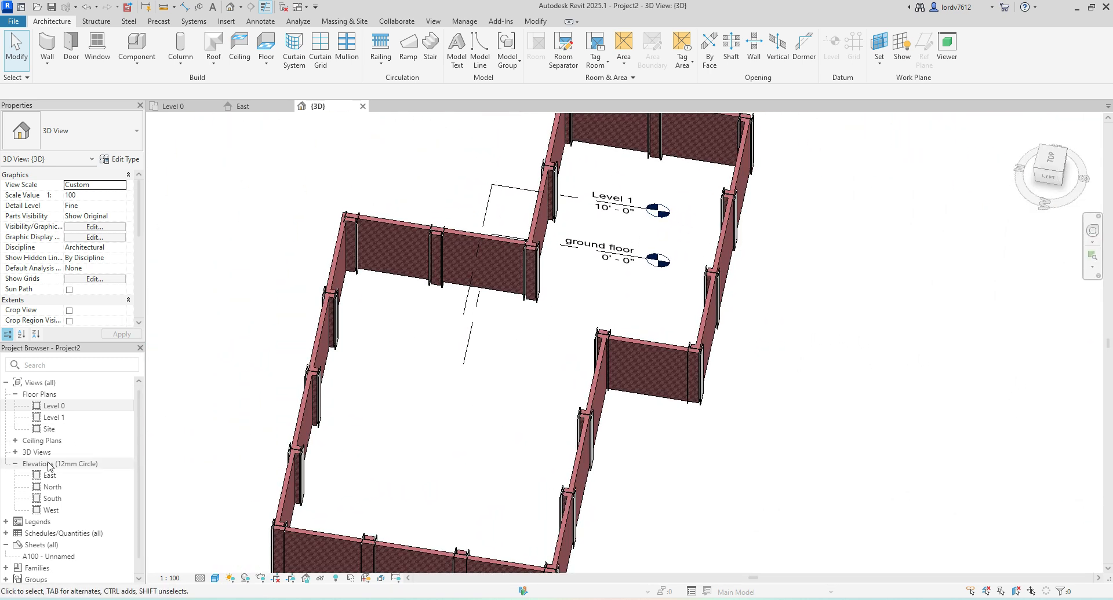
{"action": "double_click", "coordinate": [54, 405]}
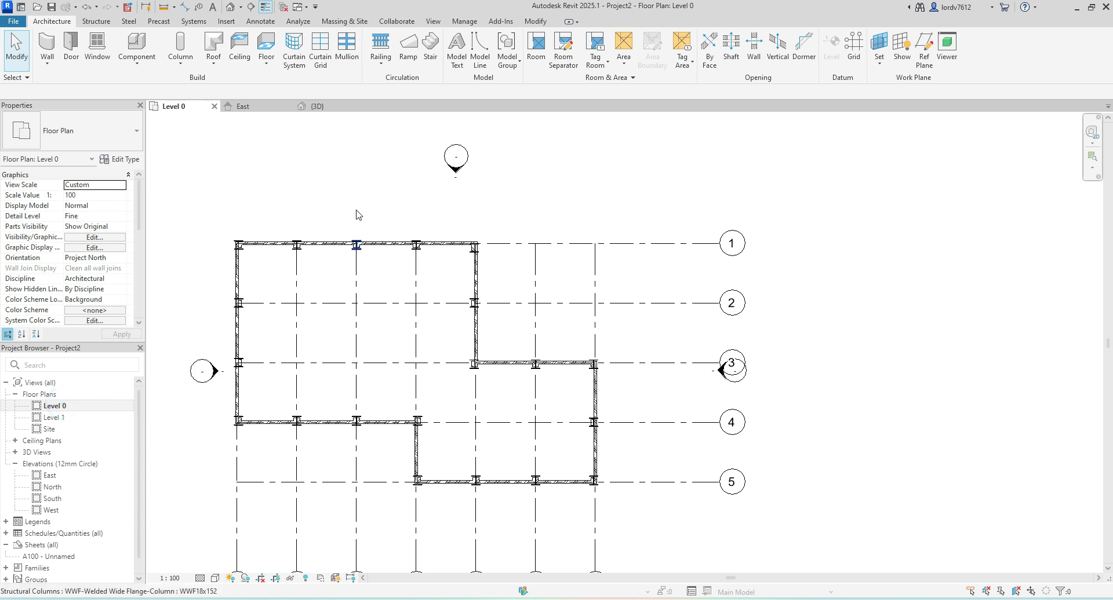
{"action": "scroll", "coordinate": [360, 267], "scroll_direction": "up", "scroll_amount": 2}
{"action": "middle_click_drag", "start_coordinate": [447, 294], "coordinate": [389, 233]}
Step: Place a slanted WWF18x152 structural column along grid line ff, from its intersection with kk to its intersection with ll
{"action": "scroll", "coordinate": [449, 318], "scroll_direction": "down", "scroll_amount": 4}
{"action": "middle_click_drag", "start_coordinate": [604, 412], "coordinate": [514, 415]}
{"action": "scroll", "coordinate": [425, 386], "scroll_direction": "down", "scroll_amount": 2}
{"action": "middle_click_drag", "start_coordinate": [425, 385], "coordinate": [304, 412]}
{"action": "scroll", "coordinate": [434, 435], "scroll_direction": "down", "scroll_amount": 2}
{"action": "scroll", "coordinate": [305, 412], "scroll_direction": "up", "scroll_amount": 2}
{"action": "middle_click_drag", "start_coordinate": [521, 405], "coordinate": [402, 374]}
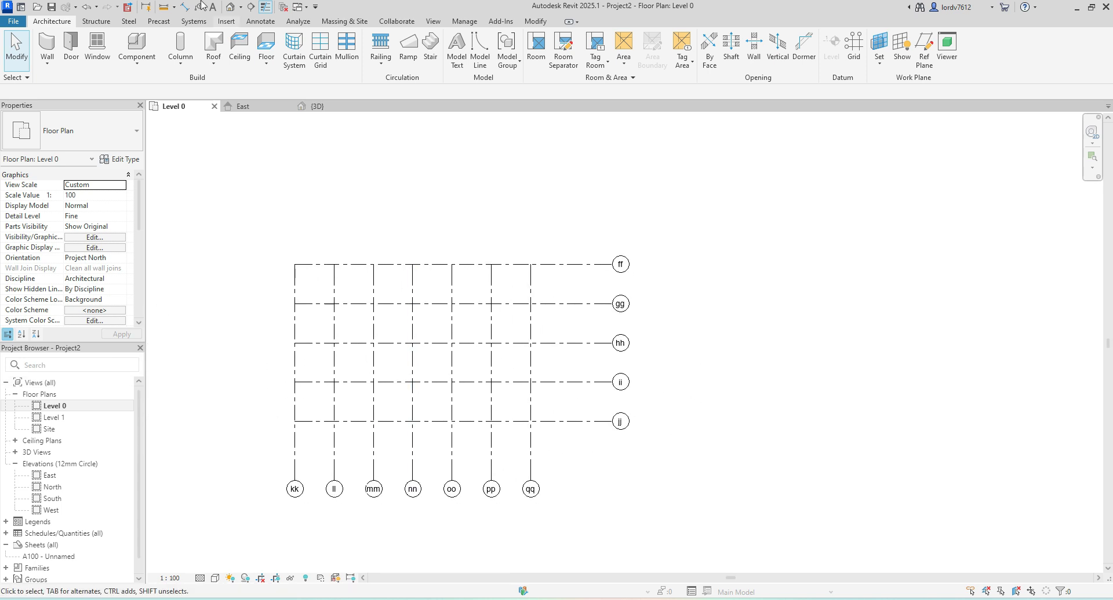
{"action": "left_click", "coordinate": [180, 64]}
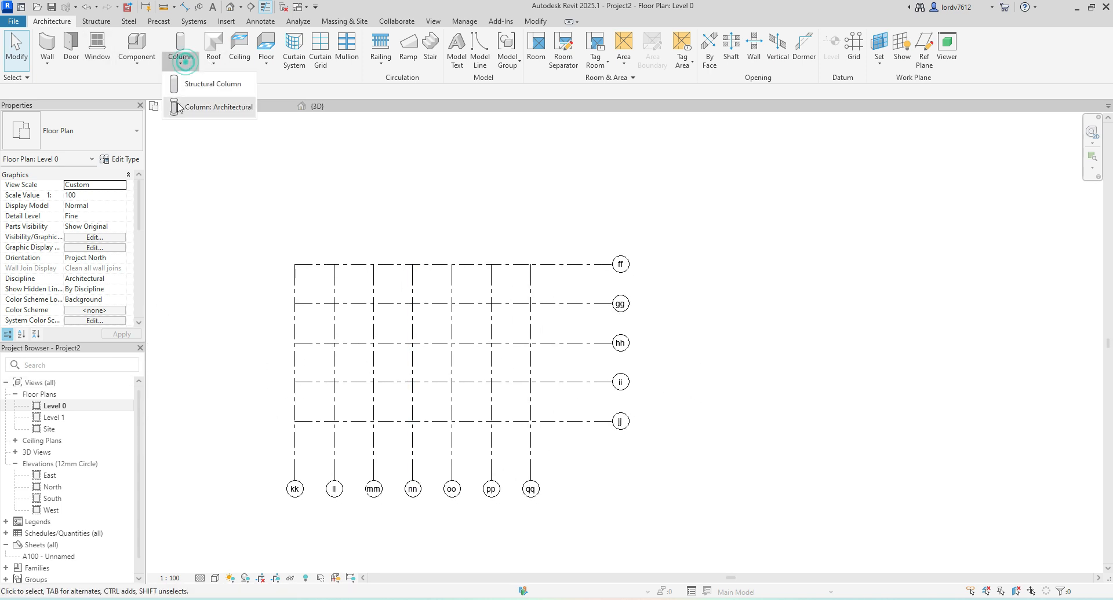
{"action": "left_click", "coordinate": [214, 87]}
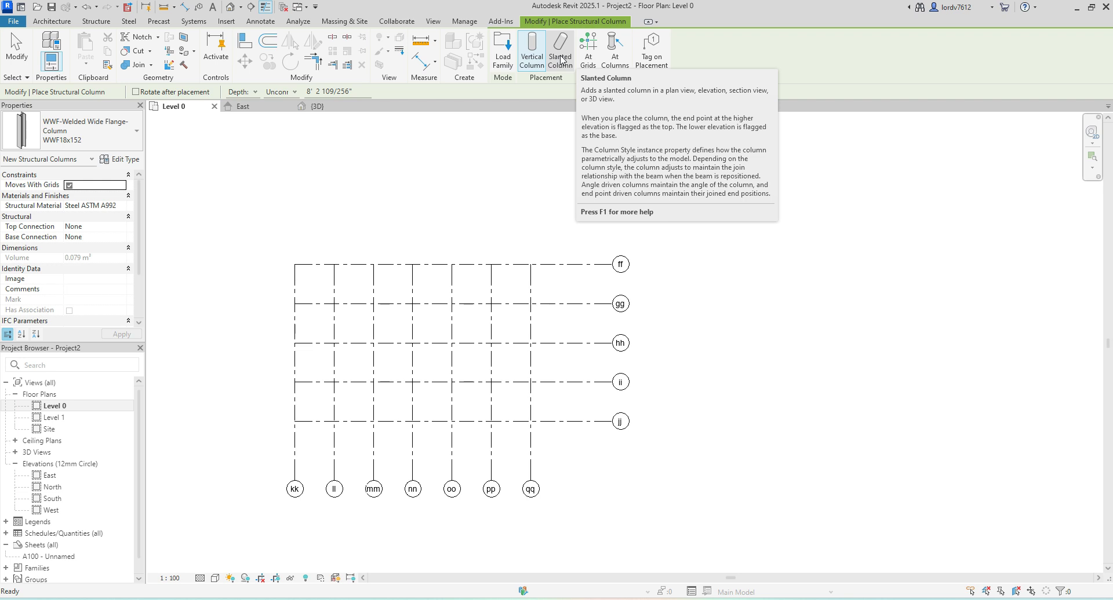
{"action": "left_click", "coordinate": [560, 58]}
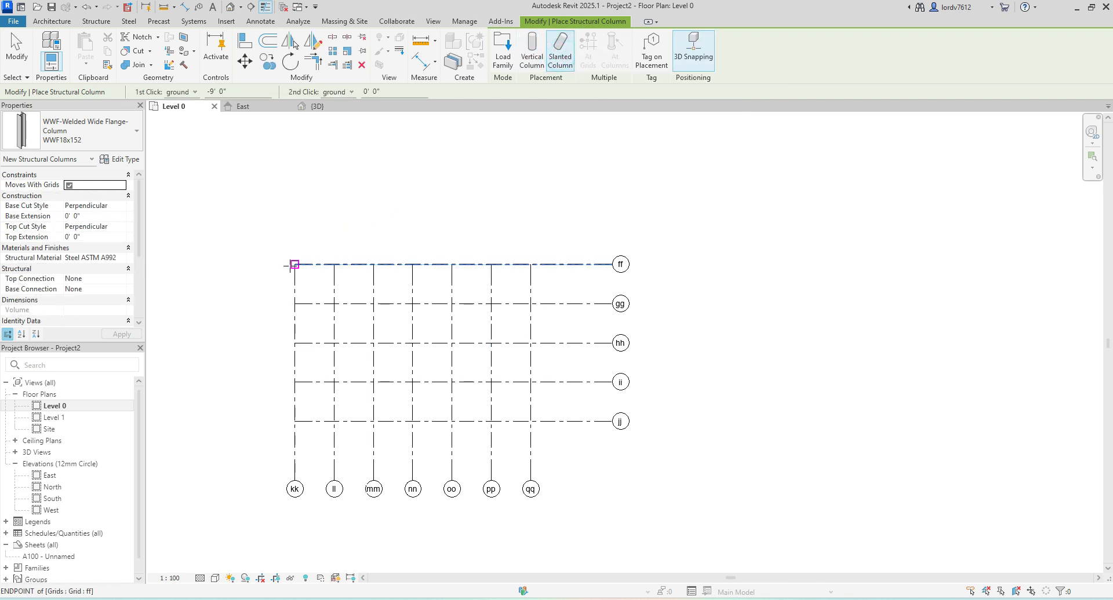
{"action": "scroll", "coordinate": [294, 265], "scroll_direction": "up", "scroll_amount": 2}
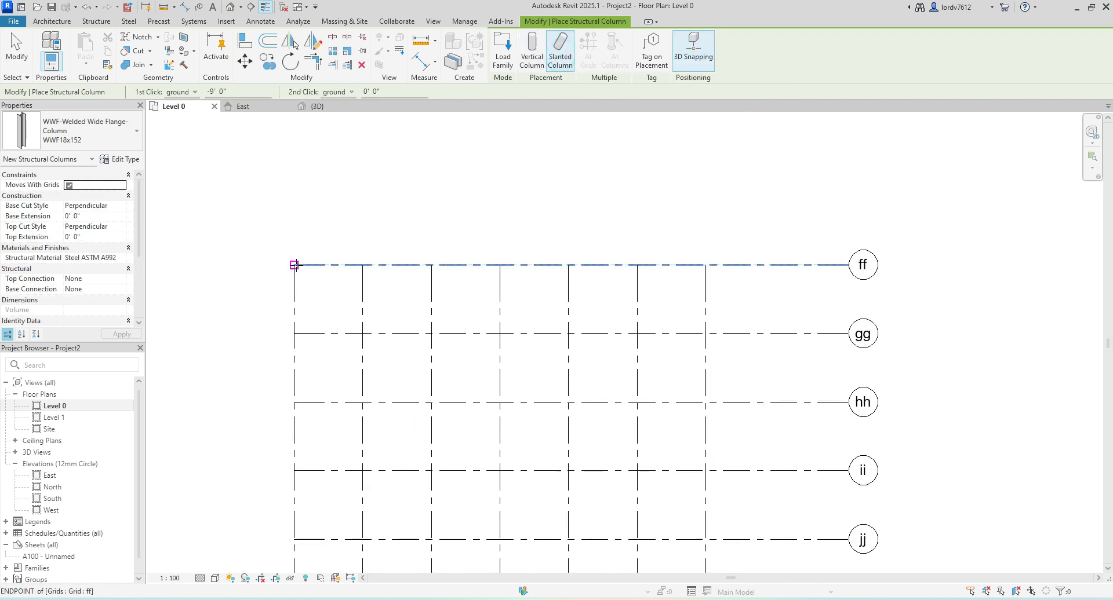
{"action": "left_click", "coordinate": [295, 265]}
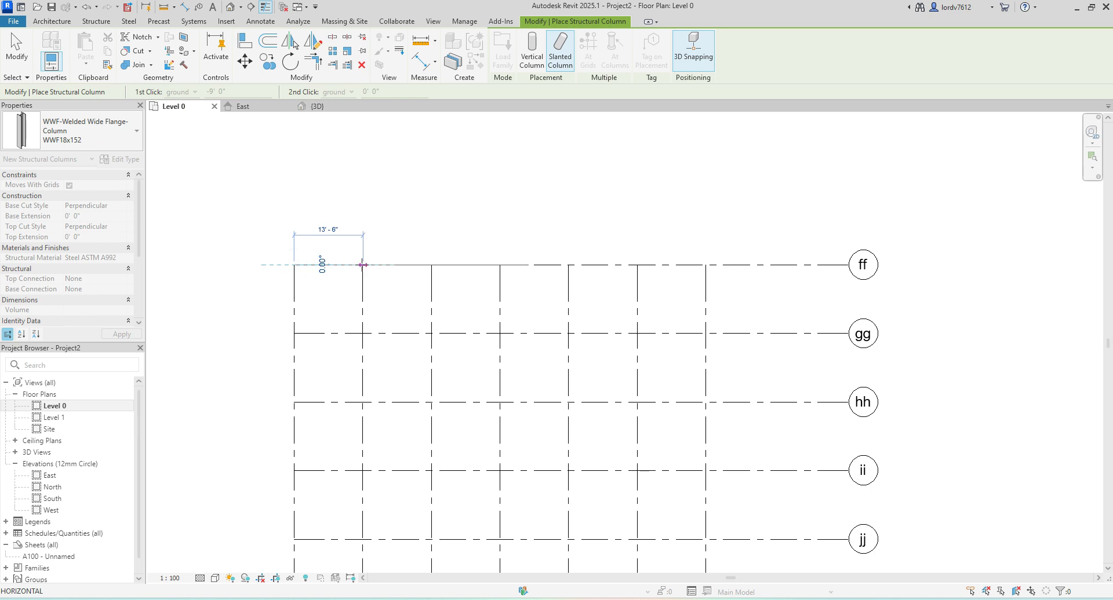
{"action": "left_click", "coordinate": [363, 264]}
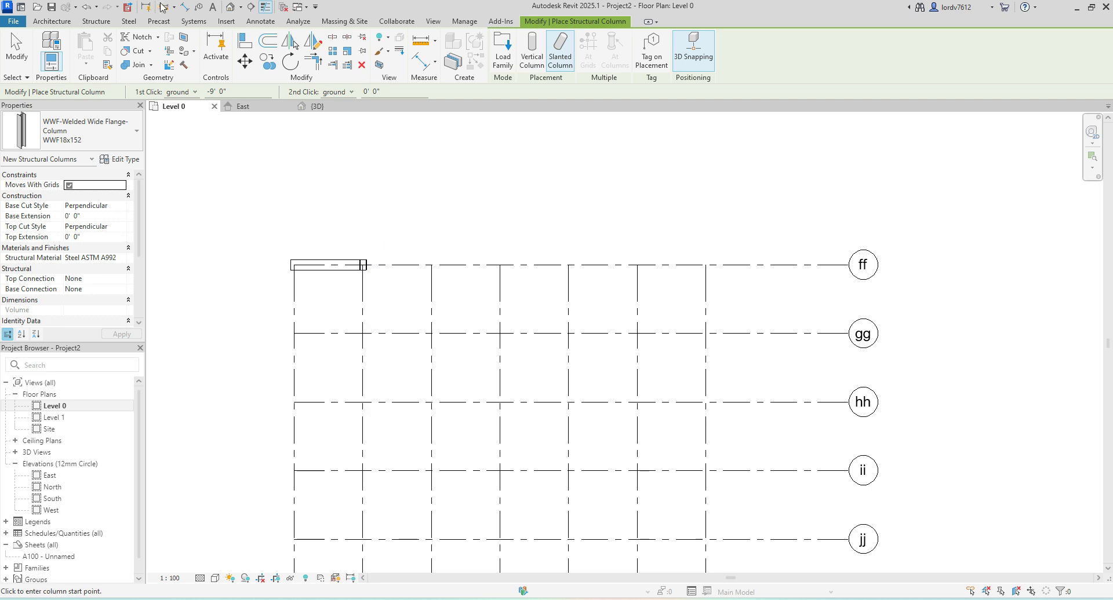
Step: Locate the slanted column in the 3D view and look at its incline from several angles
{"action": "left_click", "coordinate": [230, 12]}
{"action": "scroll", "coordinate": [657, 278], "scroll_direction": "down", "scroll_amount": 5}
{"action": "middle_click_drag", "start_coordinate": [735, 275], "coordinate": [506, 484]}
{"action": "scroll", "coordinate": [523, 372], "scroll_direction": "down", "scroll_amount": 5}
{"action": "middle_click_drag", "start_coordinate": [553, 335], "coordinate": [473, 397]}
{"action": "middle_click_drag", "start_coordinate": [552, 297], "coordinate": [691, 456], "text": "shift"}
{"action": "scroll", "coordinate": [727, 512], "scroll_direction": "up", "scroll_amount": 2}
{"action": "scroll", "coordinate": [561, 322], "scroll_direction": "up", "scroll_amount": 3}
{"action": "scroll", "coordinate": [603, 428], "scroll_direction": "up", "scroll_amount": 2}
{"action": "middle_click_drag", "start_coordinate": [591, 450], "coordinate": [533, 348], "text": "shift"}
{"action": "scroll", "coordinate": [518, 370], "scroll_direction": "up", "scroll_amount": 1}
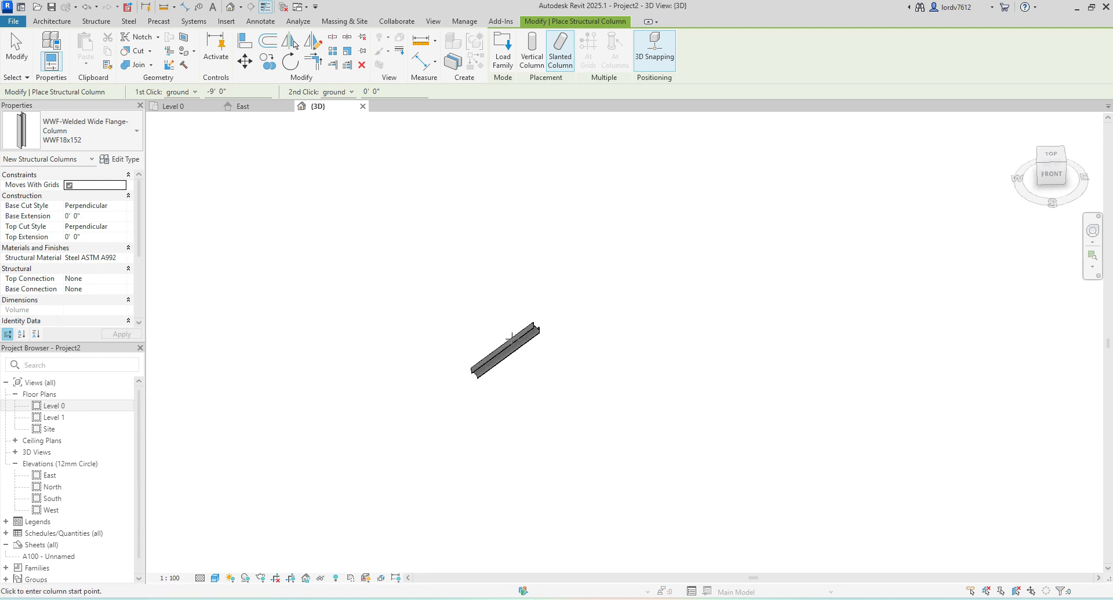
Step: Examine the slanted column's level, offset and column style properties, and compare its position with the neighbouring column grid
{"action": "key", "text": "Escape"}
{"action": "left_click", "coordinate": [512, 341]}
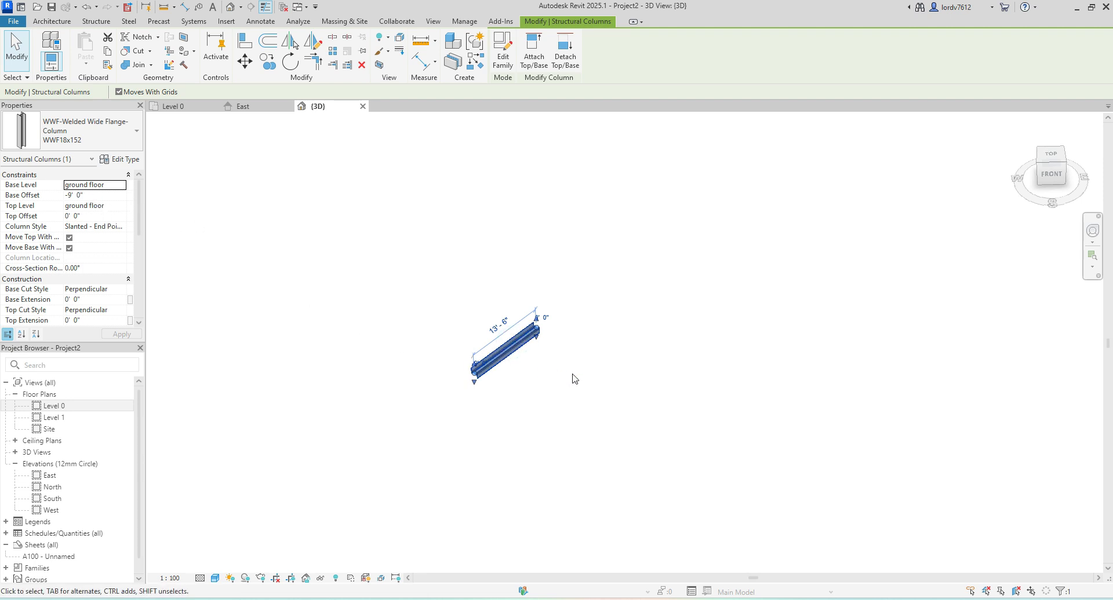
{"action": "scroll", "coordinate": [574, 379], "scroll_direction": "up", "scroll_amount": 2}
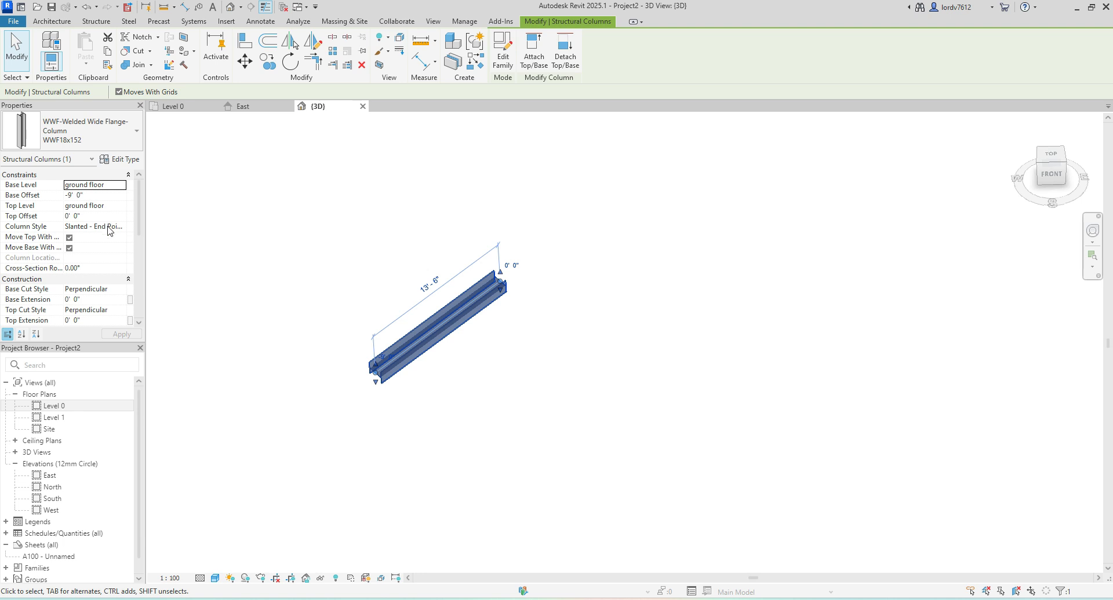
{"action": "left_click", "coordinate": [260, 285]}
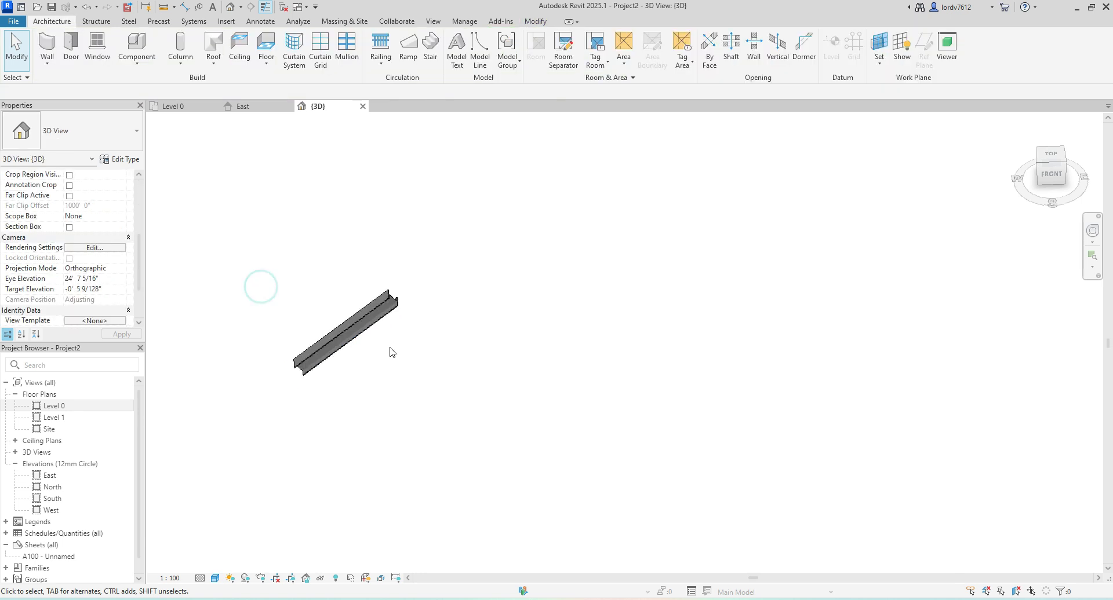
{"action": "middle_click_drag", "start_coordinate": [398, 360], "coordinate": [429, 373]}
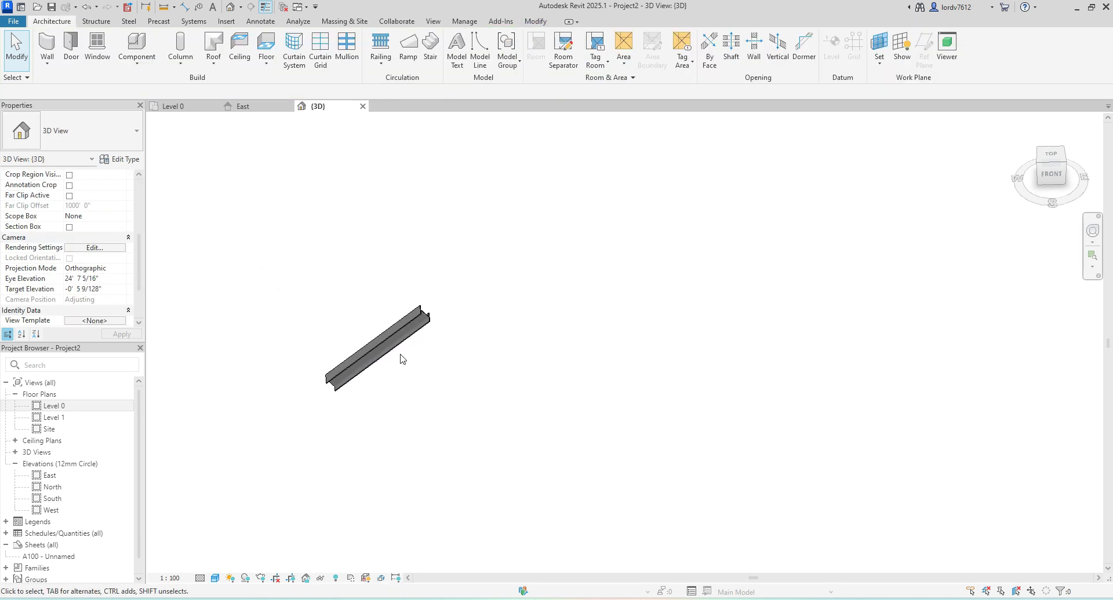
{"action": "scroll", "coordinate": [401, 358], "scroll_direction": "down", "scroll_amount": 2}
{"action": "scroll", "coordinate": [340, 374], "scroll_direction": "down", "scroll_amount": 1}
{"action": "middle_click_drag", "start_coordinate": [340, 375], "coordinate": [447, 367]}
{"action": "scroll", "coordinate": [439, 361], "scroll_direction": "down", "scroll_amount": 2}
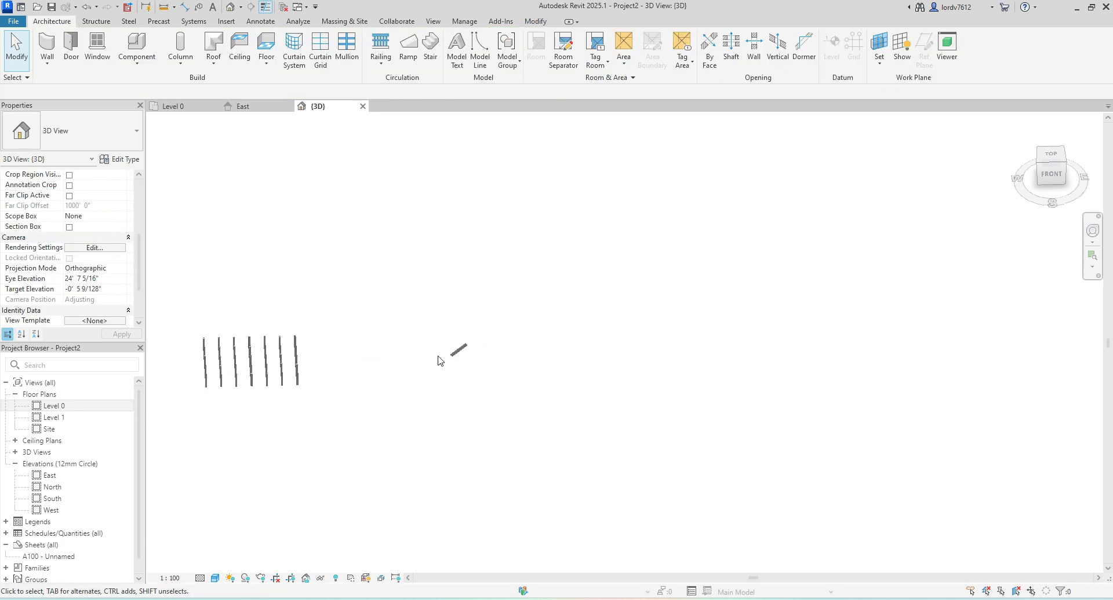
{"action": "middle_click_drag", "start_coordinate": [307, 366], "coordinate": [348, 373]}
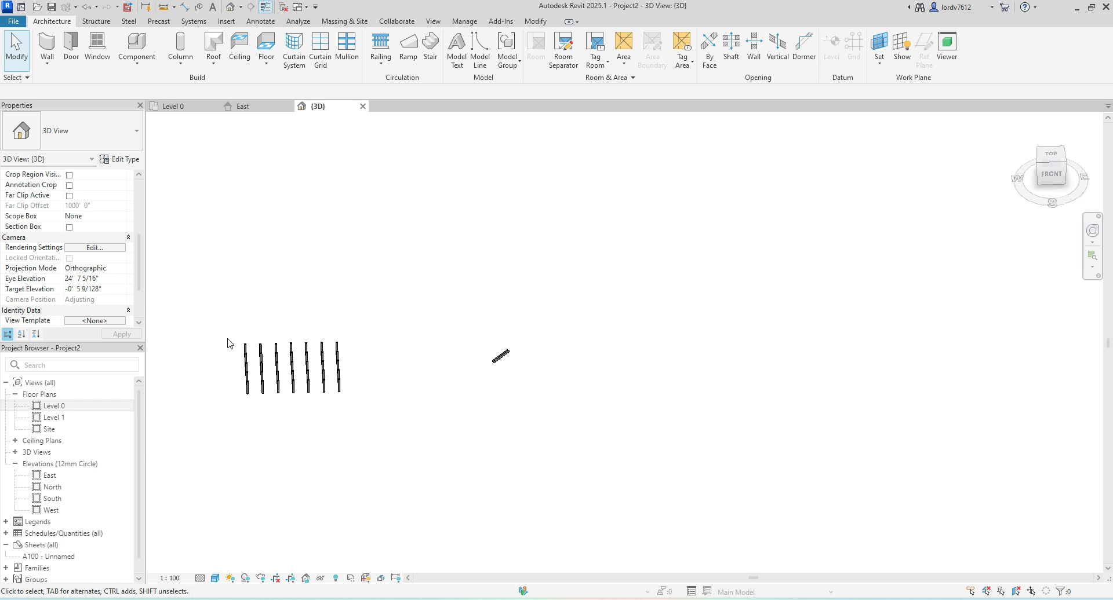
Step: Place a slanted WWF18x152 structural column on the Level 0 plan along grid line h, starting at grid m and ending partway toward n
{"action": "double_click", "coordinate": [54, 406]}
{"action": "middle_click_drag", "start_coordinate": [455, 359], "coordinate": [726, 351]}
{"action": "scroll", "coordinate": [490, 369], "scroll_direction": "down", "scroll_amount": 4}
{"action": "middle_click_drag", "start_coordinate": [389, 373], "coordinate": [620, 376]}
{"action": "scroll", "coordinate": [443, 343], "scroll_direction": "up", "scroll_amount": 5}
{"action": "middle_click_drag", "start_coordinate": [444, 348], "coordinate": [399, 297]}
{"action": "left_click", "coordinate": [188, 60]}
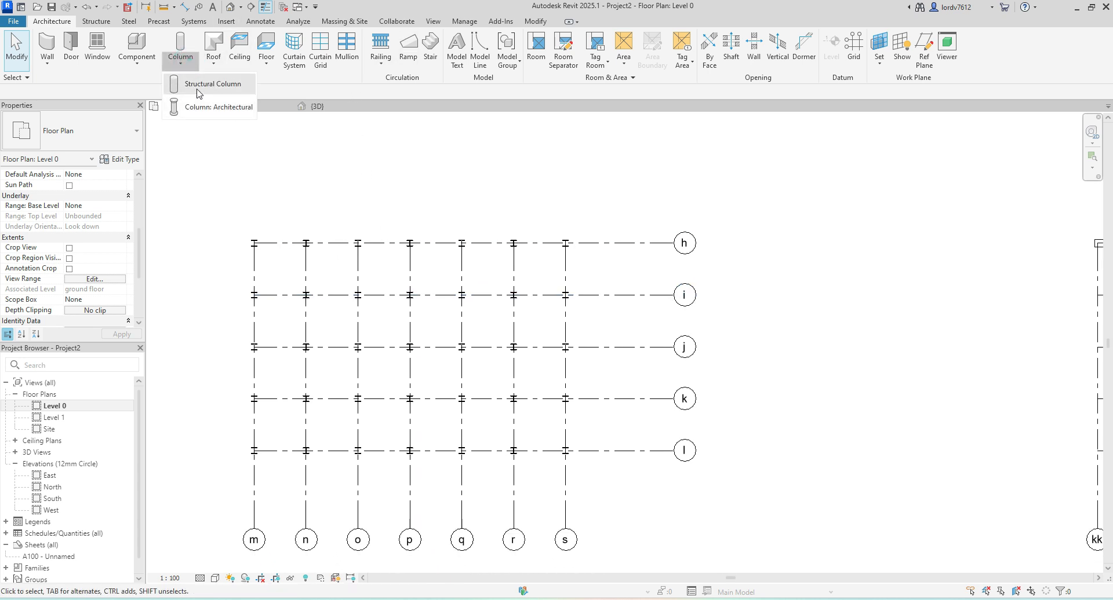
{"action": "left_click", "coordinate": [200, 87]}
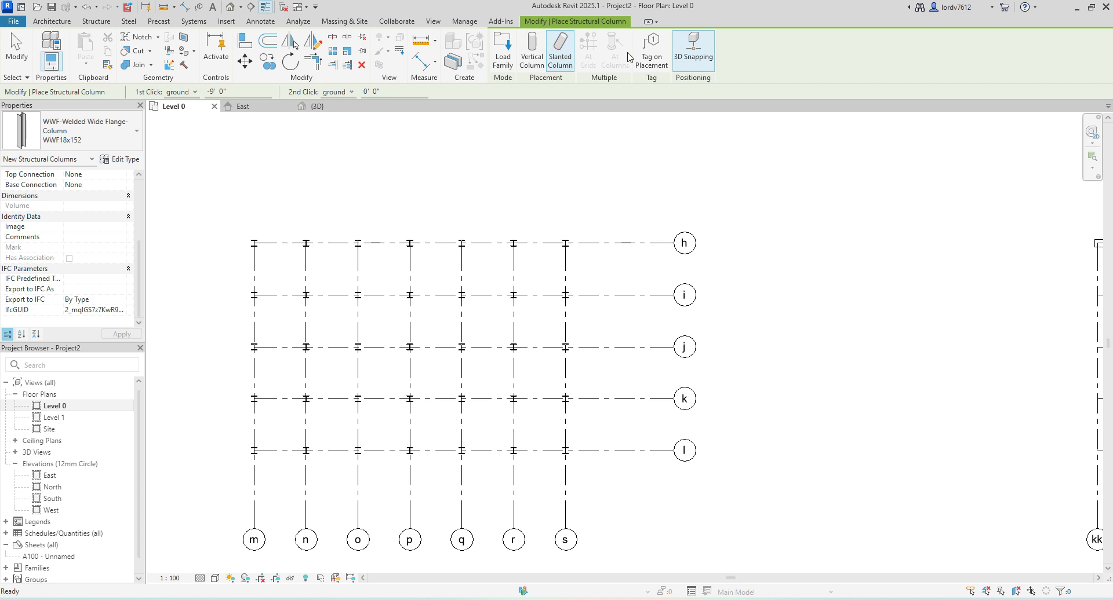
{"action": "left_click", "coordinate": [561, 56]}
{"action": "scroll", "coordinate": [325, 192], "scroll_direction": "up", "scroll_amount": 4}
{"action": "left_click", "coordinate": [238, 228]}
{"action": "left_click", "coordinate": [238, 228]}
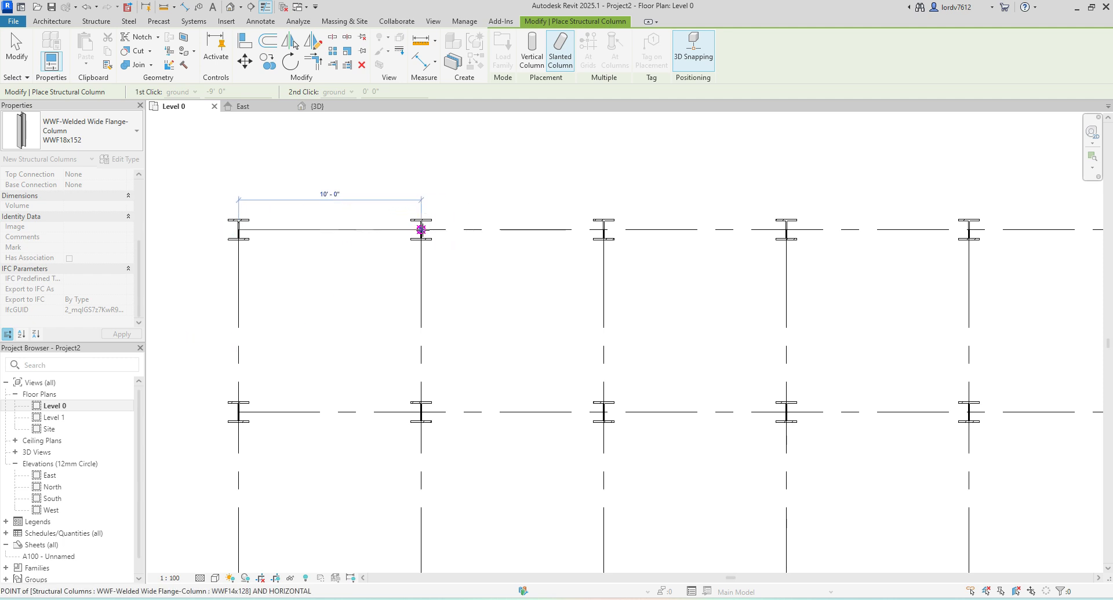
{"action": "left_click", "coordinate": [296, 230]}
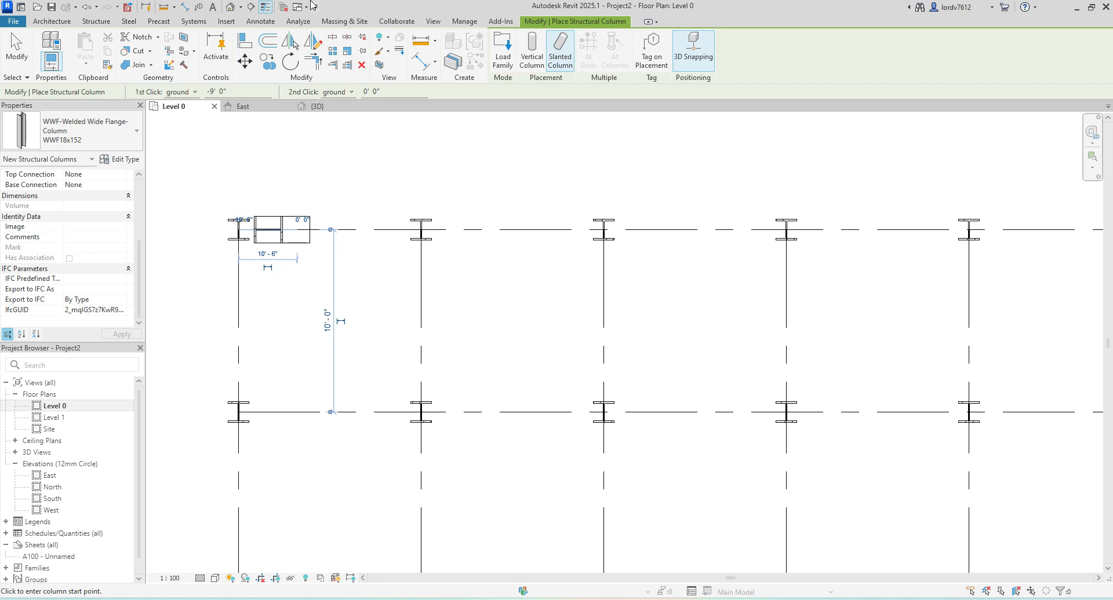
Step: Locate the new slanted column at the grid corner in the 3D view and examine its incline and properties
{"action": "left_click", "coordinate": [230, 8]}
{"action": "middle_click_drag", "start_coordinate": [398, 291], "coordinate": [342, 353], "text": "shift"}
{"action": "scroll", "coordinate": [342, 352], "scroll_direction": "up", "scroll_amount": 10}
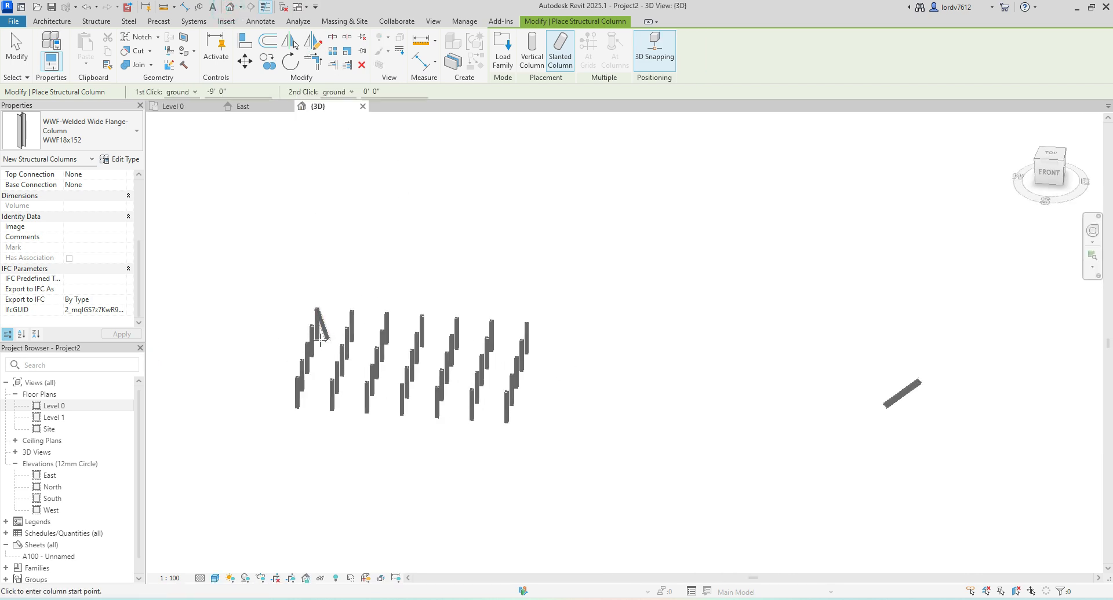
{"action": "scroll", "coordinate": [342, 353], "scroll_direction": "up", "scroll_amount": 3}
{"action": "middle_click_drag", "start_coordinate": [336, 346], "coordinate": [347, 260]}
{"action": "middle_click_drag", "start_coordinate": [347, 355], "coordinate": [357, 356], "text": "shift"}
{"action": "middle_click_drag", "start_coordinate": [356, 298], "coordinate": [375, 354]}
{"action": "key", "text": "Escape"}
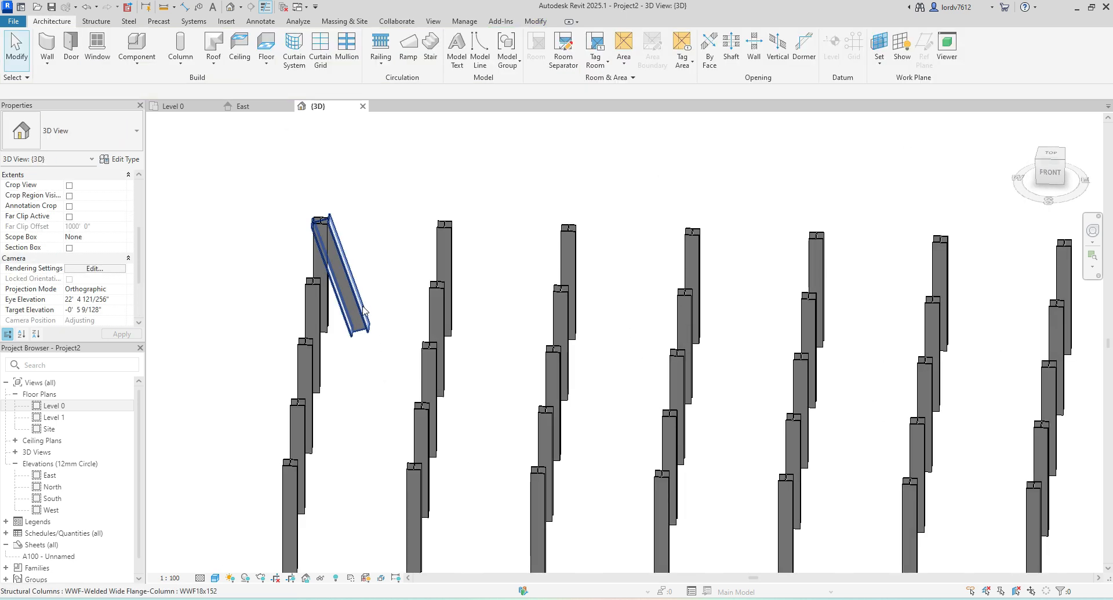
{"action": "left_click", "coordinate": [360, 308]}
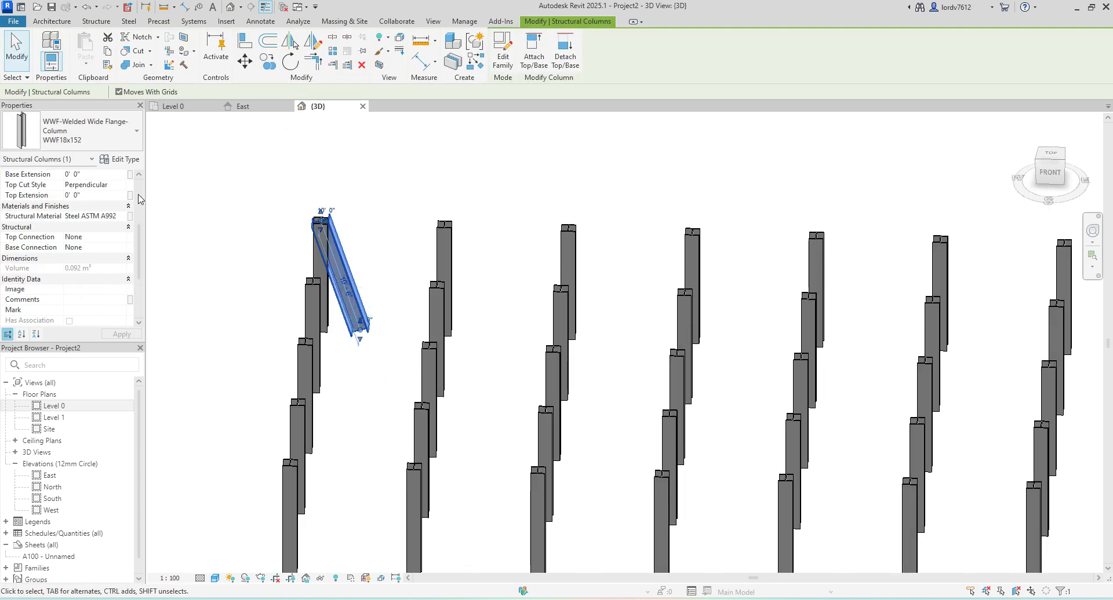
{"action": "left_click", "coordinate": [379, 232]}
{"action": "middle_click_drag", "start_coordinate": [395, 339], "coordinate": [384, 347]}
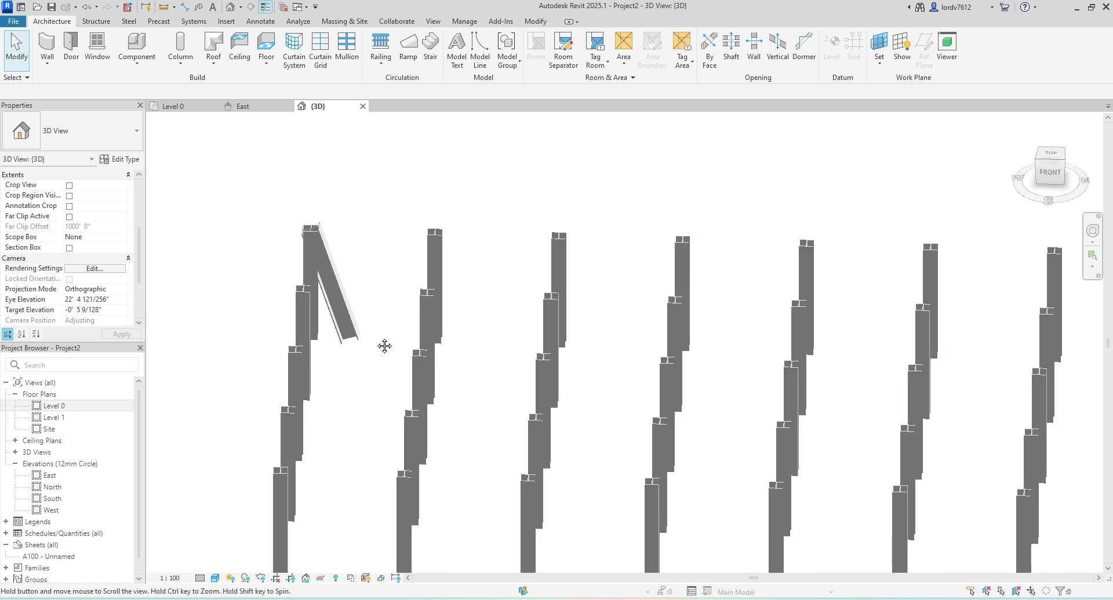
Step: Compare the slanted column with the vertical columns and building in 3D, and with the column grid on the Level 0 plan
{"action": "scroll", "coordinate": [428, 318], "scroll_direction": "down", "scroll_amount": 3}
{"action": "mouse_move", "coordinate": [596, 290]}
{"action": "middle_mouse_down", "text": "shift"}
{"action": "mouse_move", "coordinate": [462, 366]}
{"action": "mouse_move", "coordinate": [598, 286]}
{"action": "middle_mouse_up", "text": "shift"}
{"action": "scroll", "coordinate": [392, 329], "scroll_direction": "up", "scroll_amount": 3}
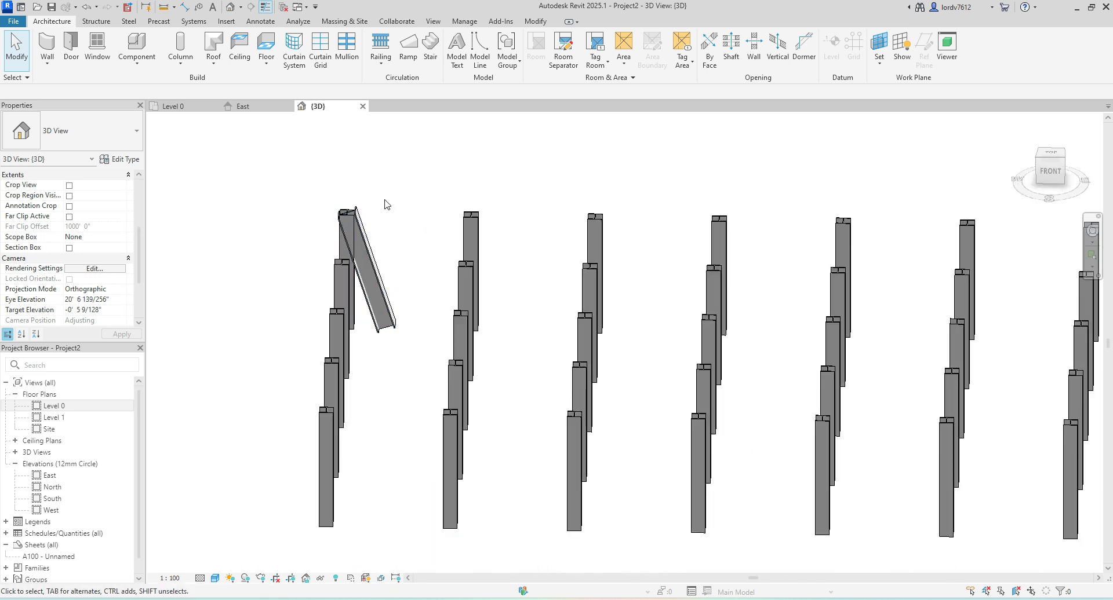
{"action": "scroll", "coordinate": [398, 298], "scroll_direction": "down", "scroll_amount": 3}
{"action": "left_click", "coordinate": [432, 340]}
{"action": "scroll", "coordinate": [432, 342], "scroll_direction": "down", "scroll_amount": 2}
{"action": "scroll", "coordinate": [430, 343], "scroll_direction": "down", "scroll_amount": 3}
{"action": "scroll", "coordinate": [377, 342], "scroll_direction": "down", "scroll_amount": 2}
{"action": "middle_click_drag", "start_coordinate": [90, 339], "coordinate": [441, 352]}
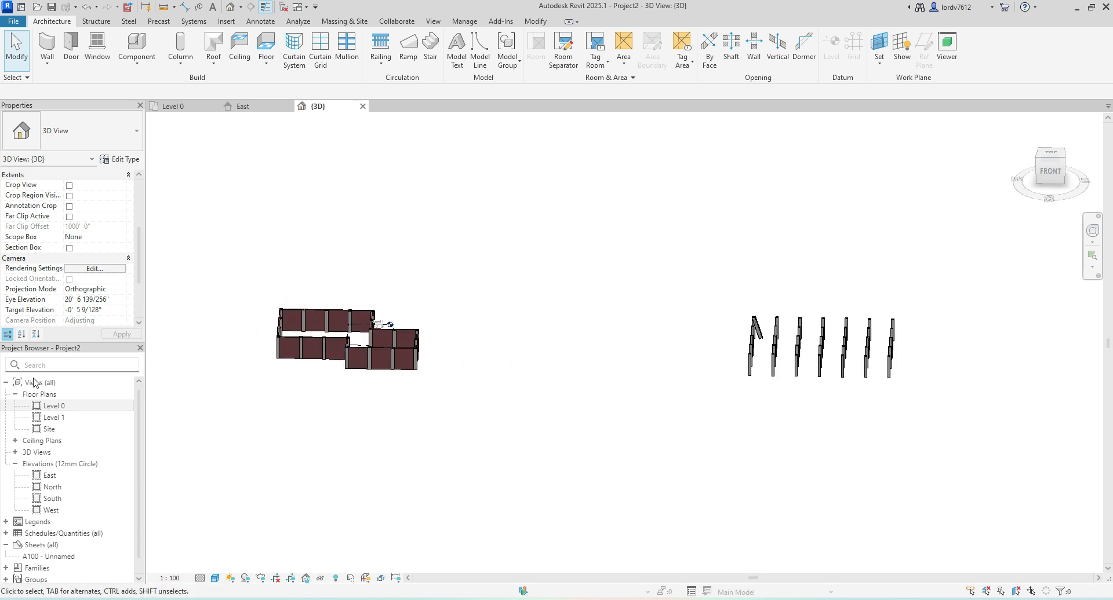
{"action": "double_click", "coordinate": [67, 406]}
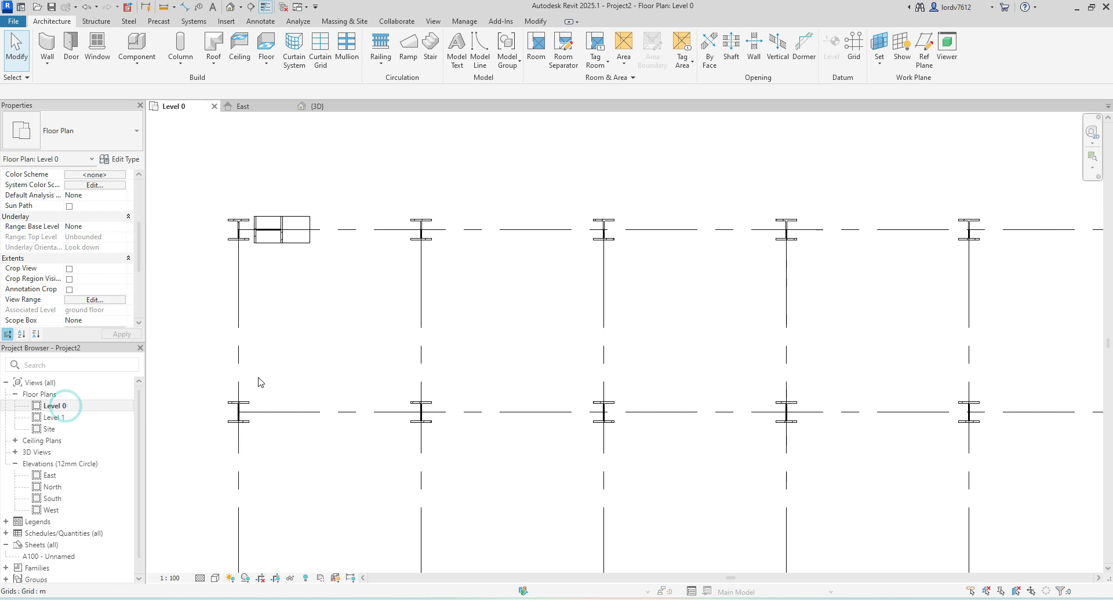
{"action": "scroll", "coordinate": [256, 380], "scroll_direction": "down", "scroll_amount": 3}
{"action": "middle_click_drag", "start_coordinate": [362, 390], "coordinate": [323, 240]}
{"action": "scroll", "coordinate": [402, 289], "scroll_direction": "down", "scroll_amount": 1}
{"action": "middle_click_drag", "start_coordinate": [516, 381], "coordinate": [479, 358]}
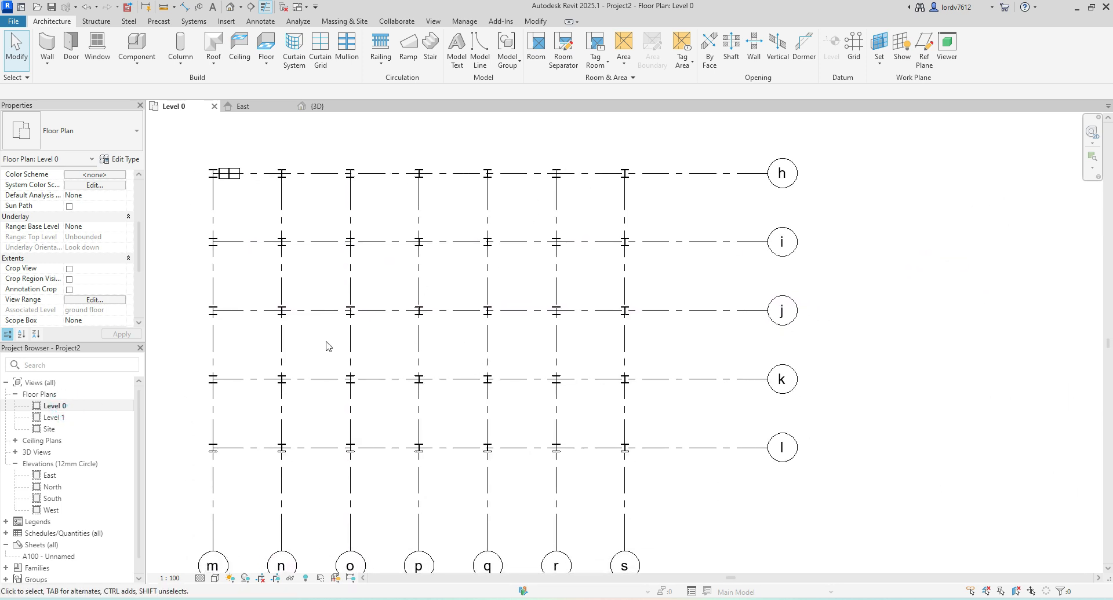
{"action": "scroll", "coordinate": [311, 350], "scroll_direction": "down", "scroll_amount": 2}
{"action": "middle_click_drag", "start_coordinate": [325, 357], "coordinate": [335, 346]}
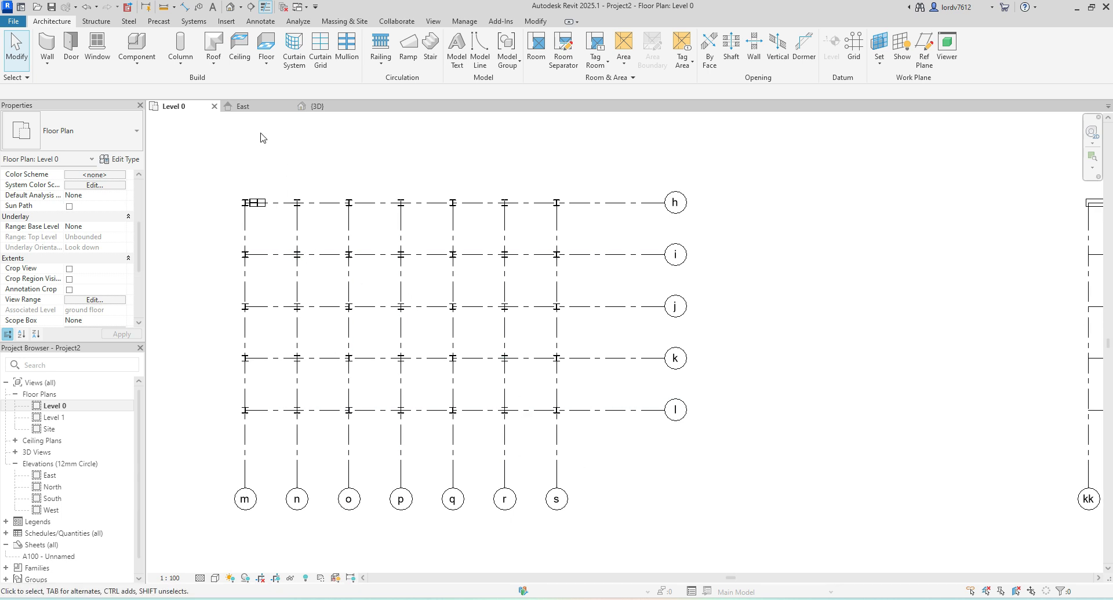
{"action": "scroll", "coordinate": [269, 168], "scroll_direction": "up", "scroll_amount": 2}
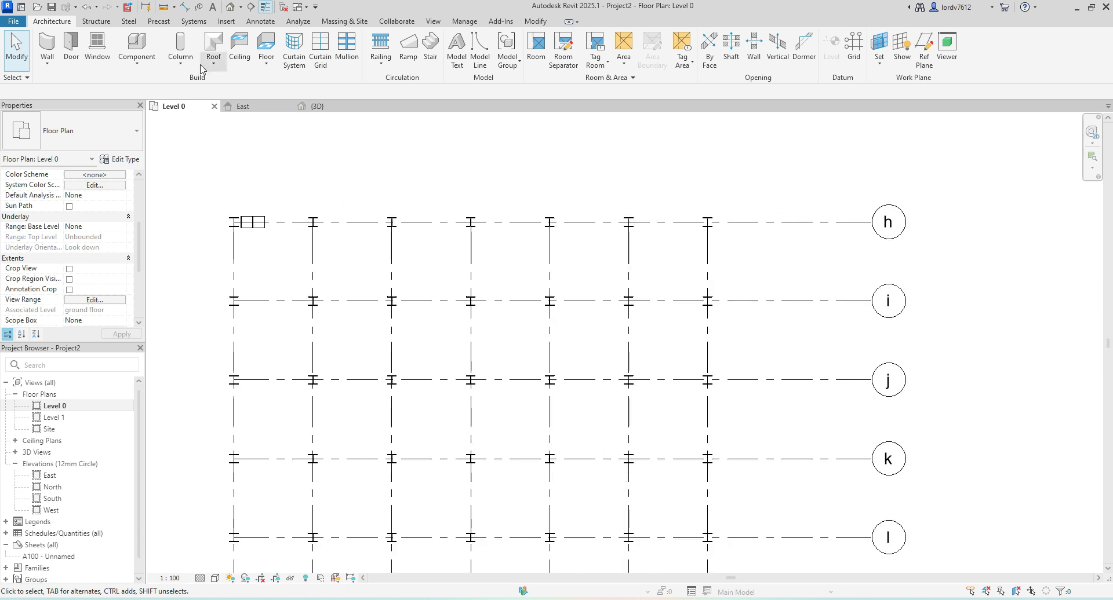
{"action": "left_click", "coordinate": [181, 62]}
{"action": "left_click", "coordinate": [210, 84]}
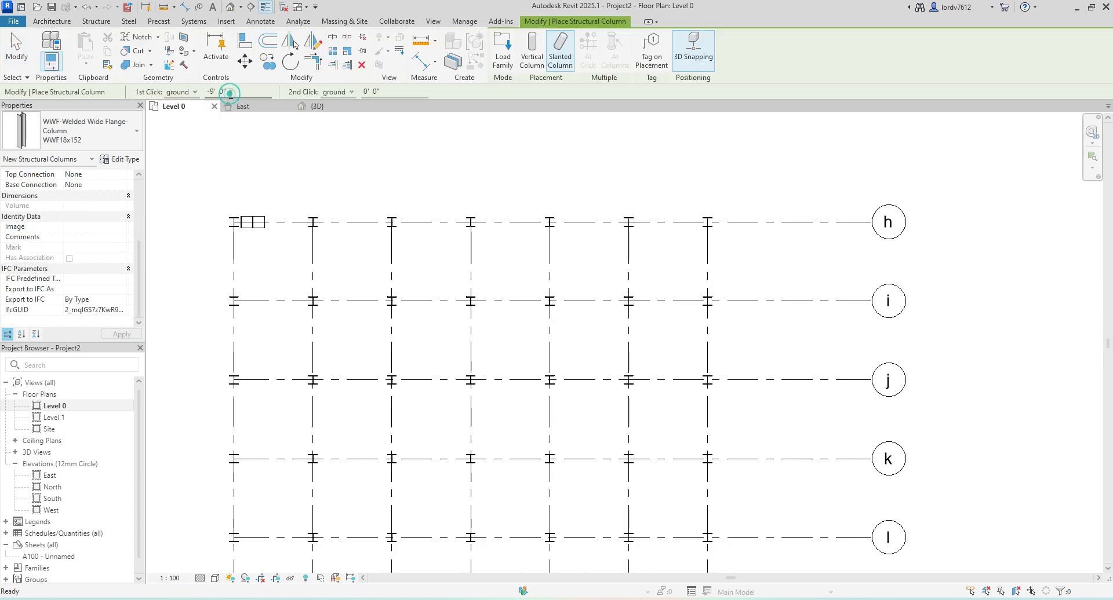
{"action": "scroll", "coordinate": [667, 145], "scroll_direction": "down", "scroll_amount": 3}
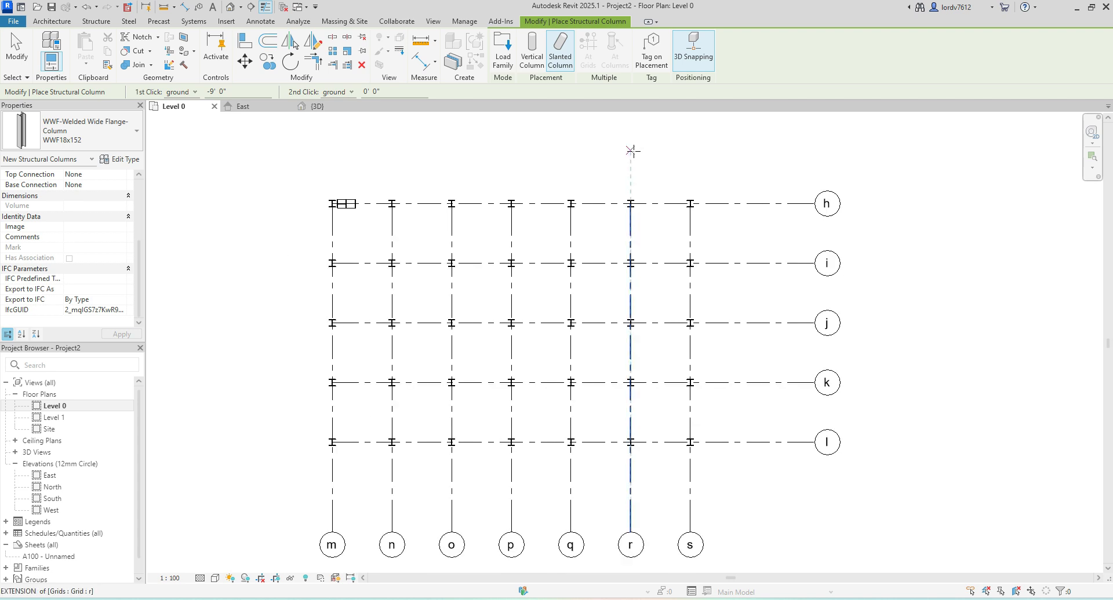
{"action": "key", "text": "Escape"}
{"action": "key", "text": "Escape"}
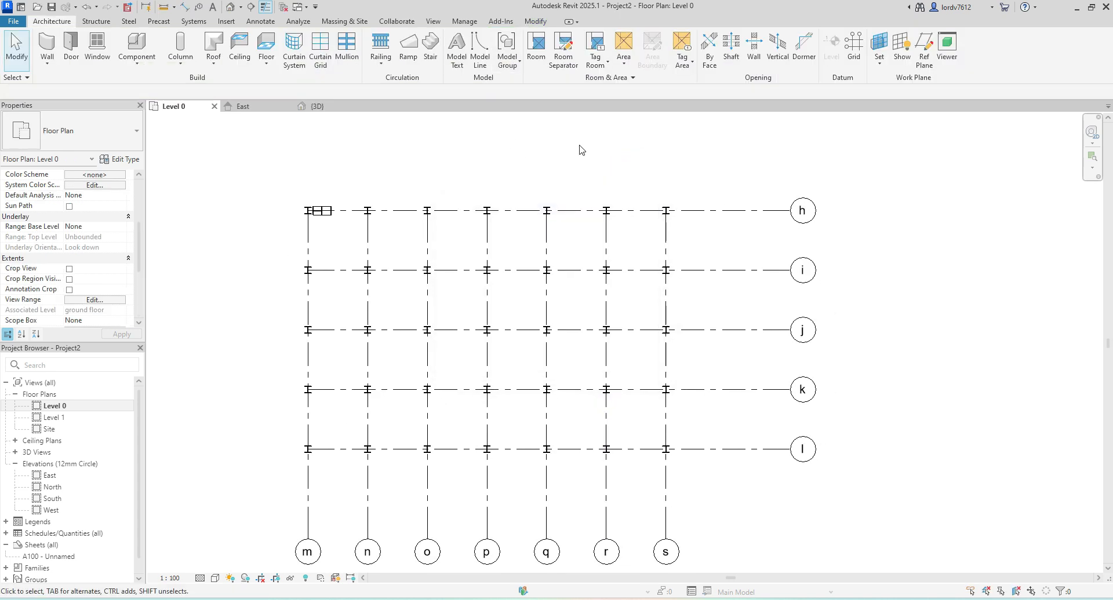
Step: Examine the structural column types available for placement in the current project
{"action": "left_click", "coordinate": [186, 66]}
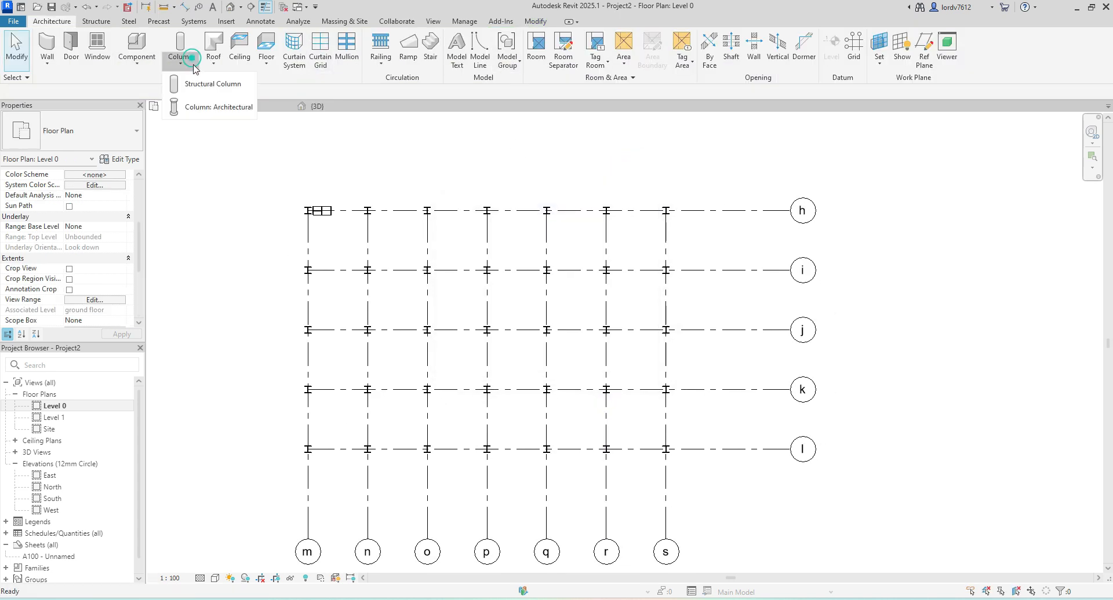
{"action": "left_click", "coordinate": [210, 82]}
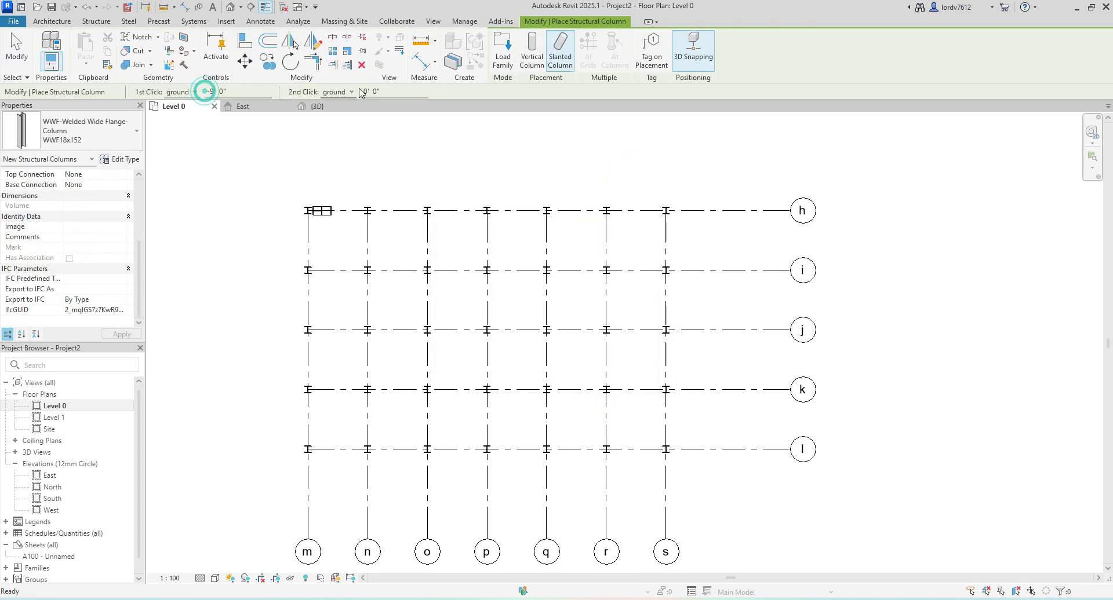
{"action": "left_click", "coordinate": [120, 131]}
{"action": "left_click", "coordinate": [189, 143]}
{"action": "key", "text": "Escape"}
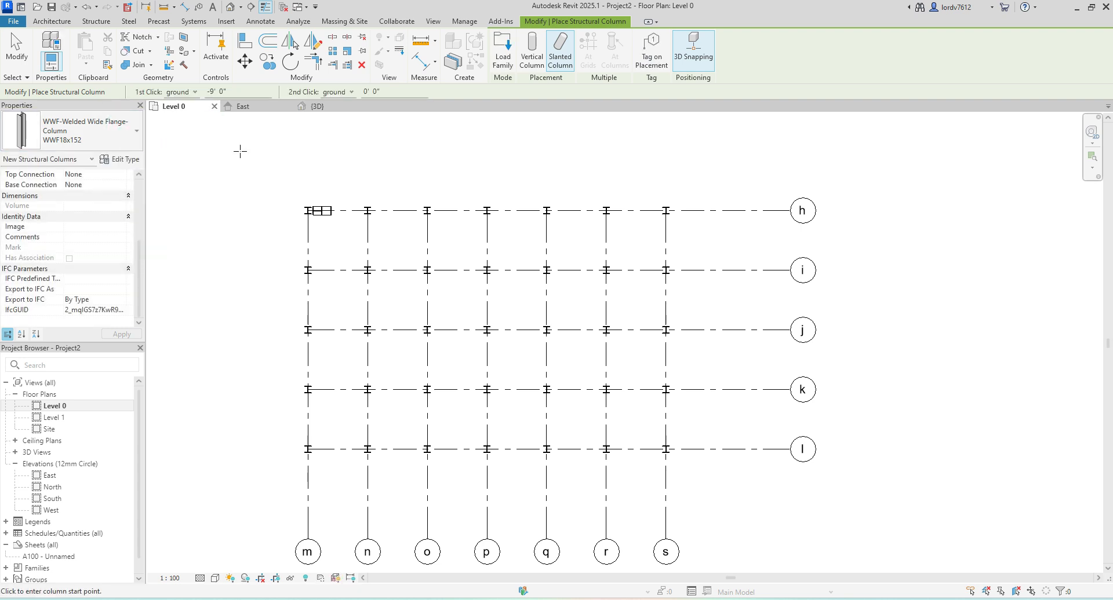
Step: Create a new project from the Structural Template
{"action": "left_click", "coordinate": [10, 19]}
{"action": "mouse_move", "coordinate": [74, 68]}
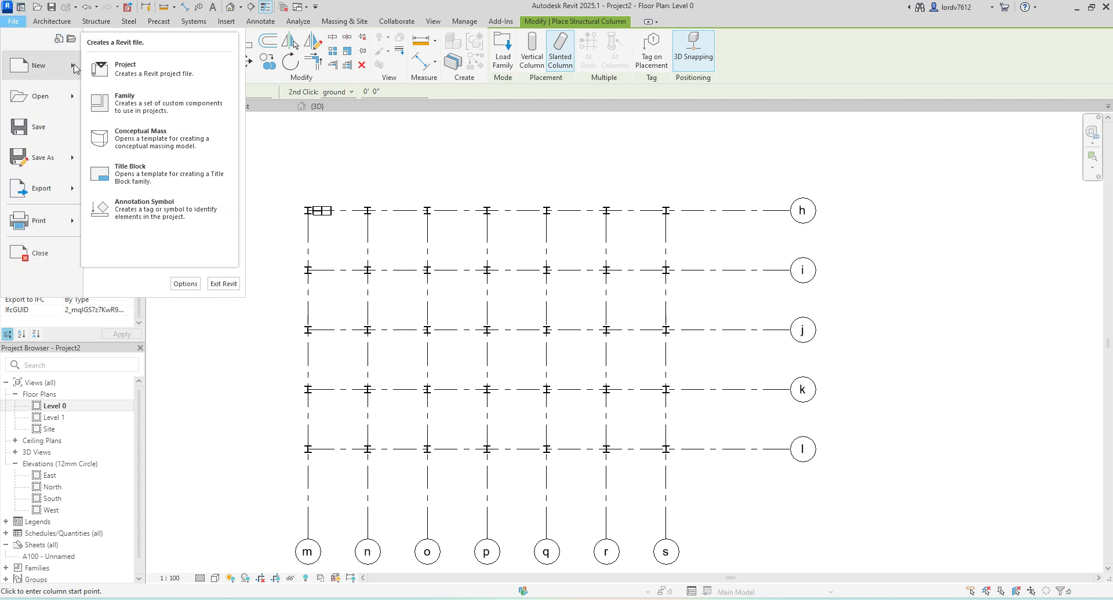
{"action": "left_click", "coordinate": [205, 70]}
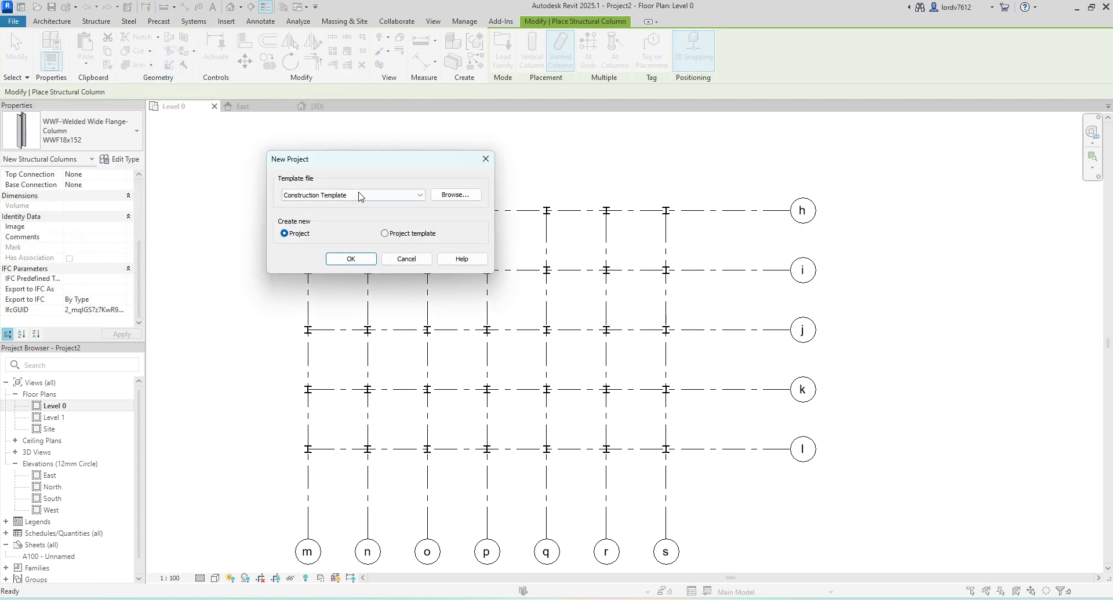
{"action": "left_click", "coordinate": [359, 195]}
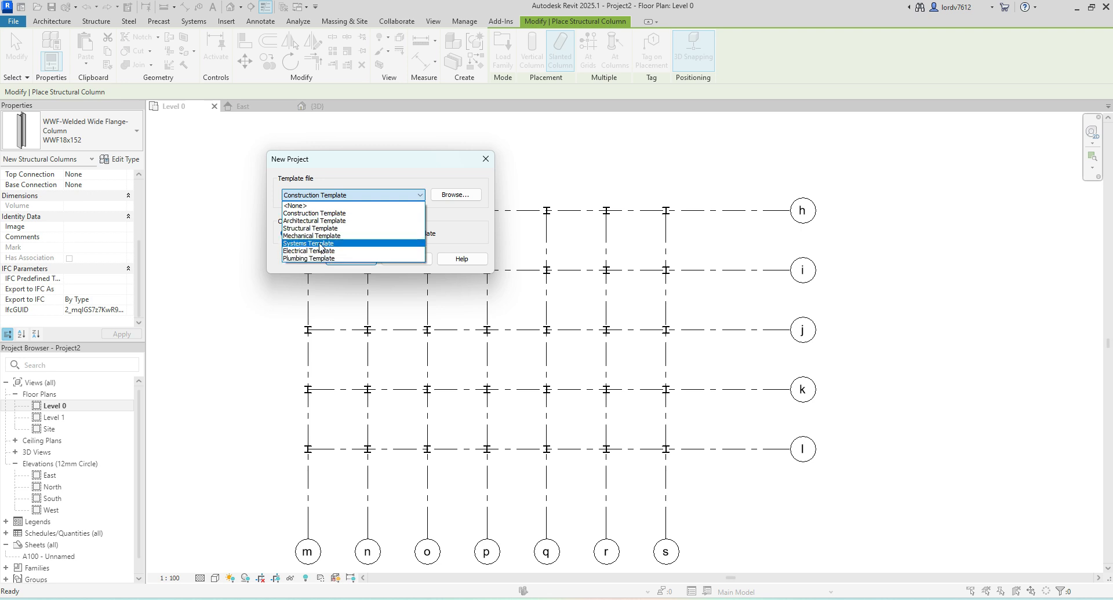
{"action": "left_click", "coordinate": [318, 228]}
{"action": "left_click", "coordinate": [356, 261]}
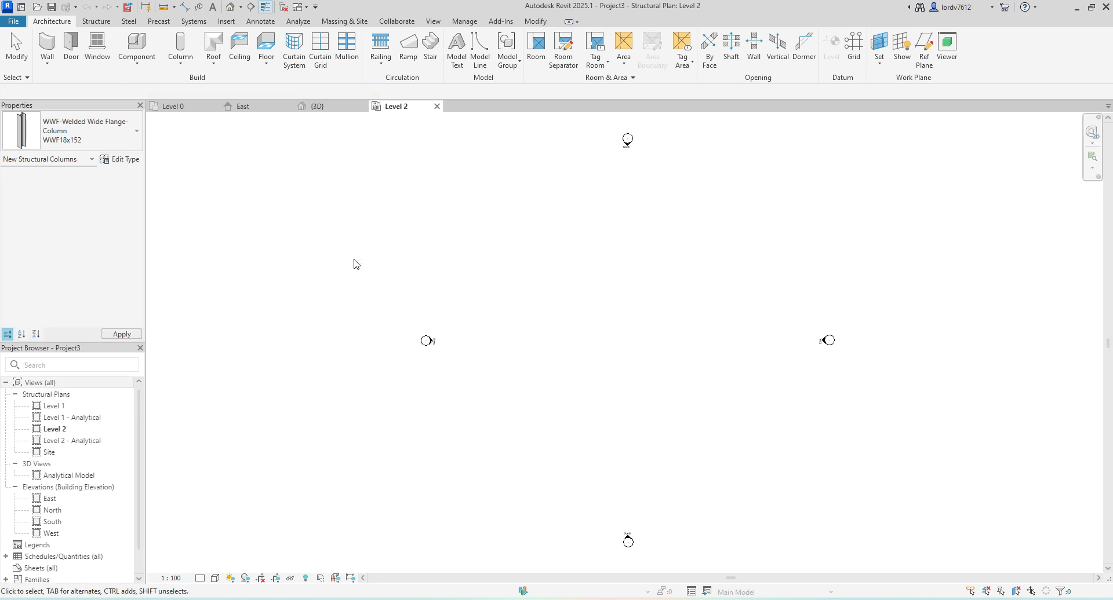
Step: Start the Structural Column command in the new project and examine the column families and types its template provides
{"action": "left_click", "coordinate": [182, 66]}
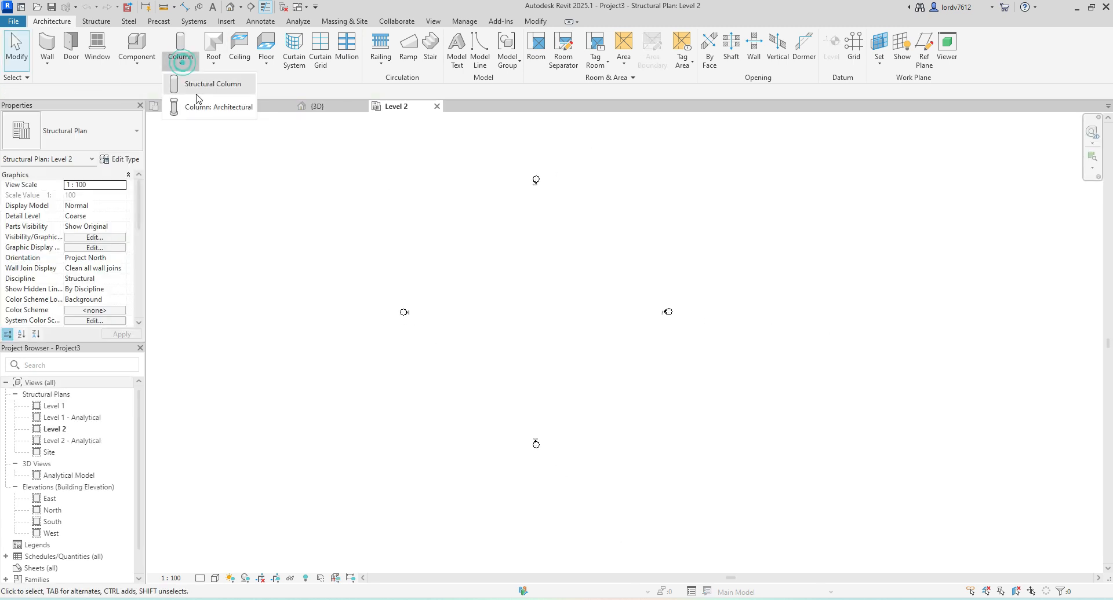
{"action": "left_click", "coordinate": [199, 87]}
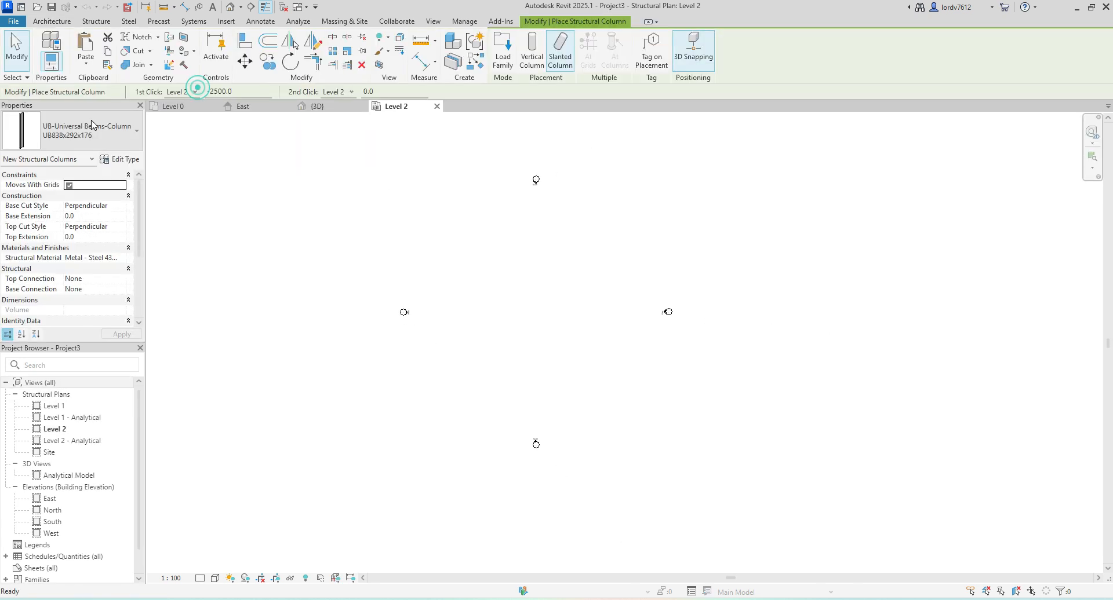
{"action": "left_click", "coordinate": [100, 138]}
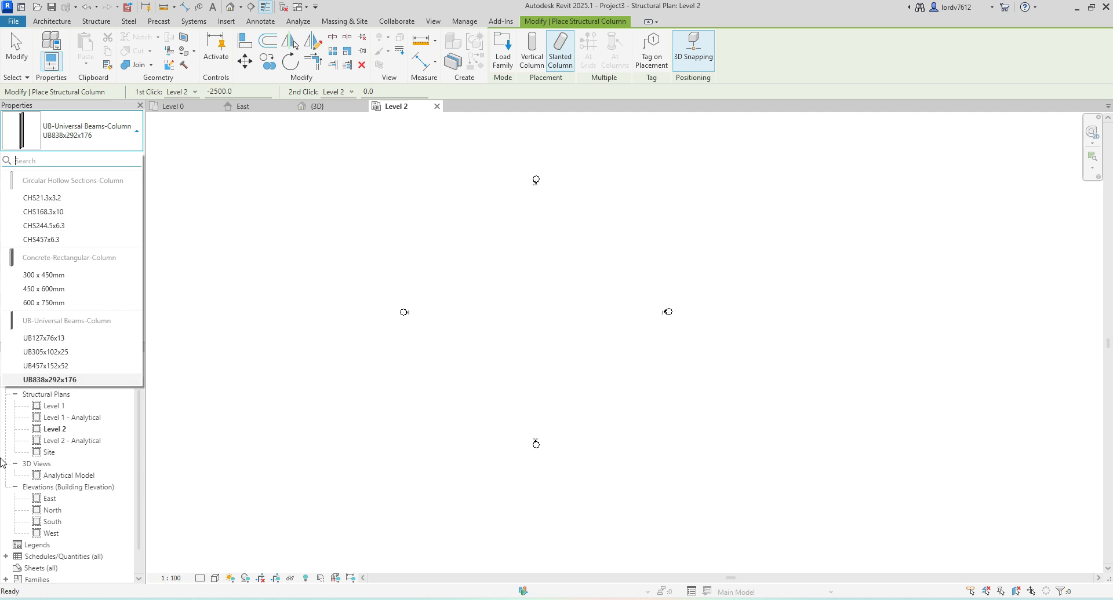
{"action": "left_click", "coordinate": [187, 176]}
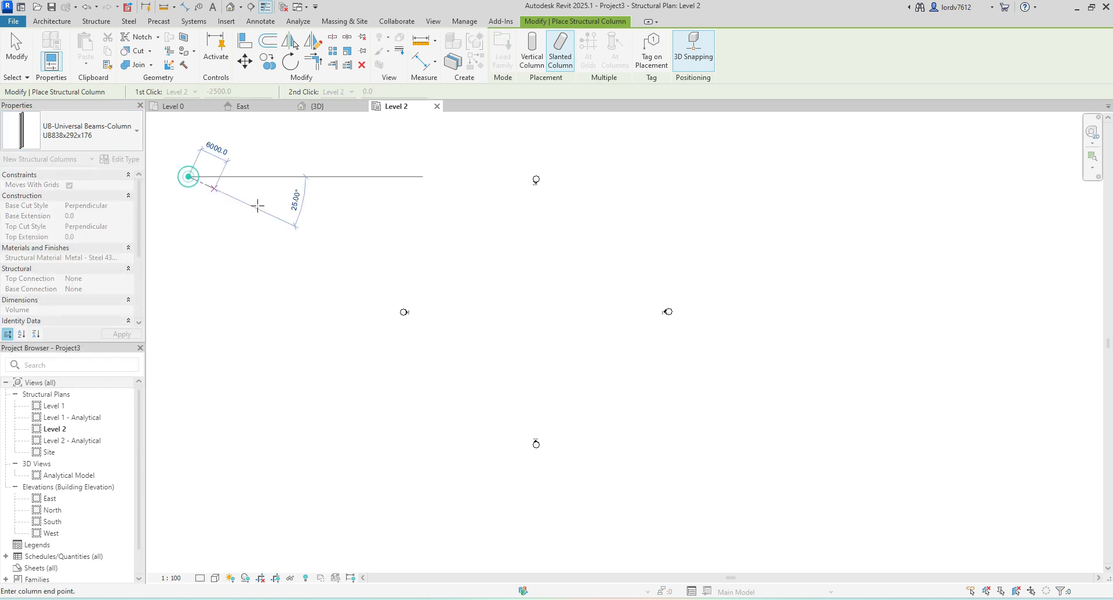
{"action": "key", "text": "Escape"}
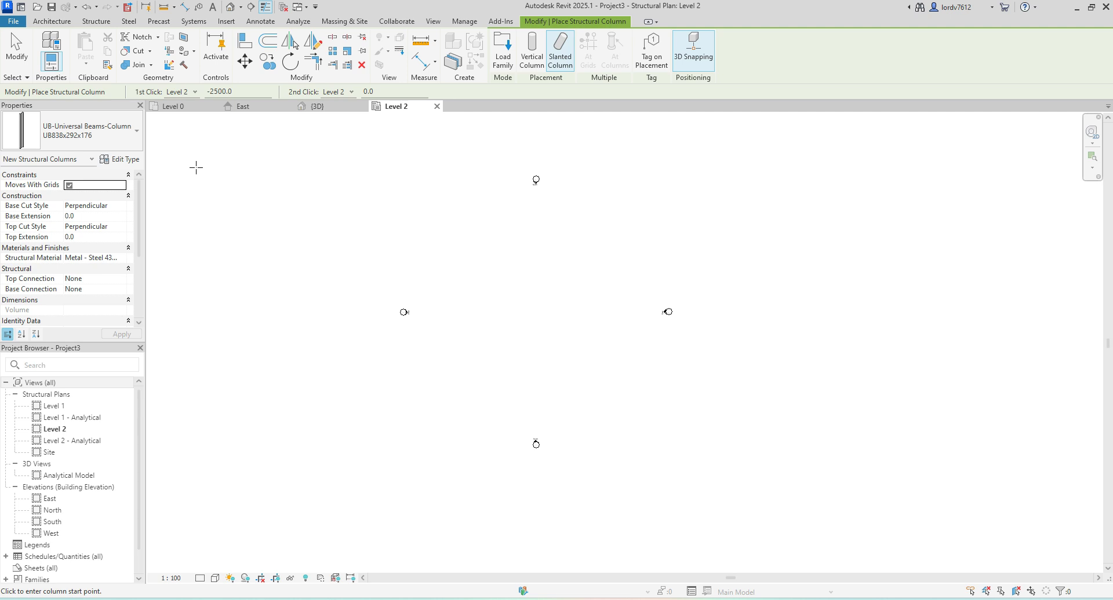
{"action": "middle_click_drag", "start_coordinate": [539, 317], "coordinate": [438, 319]}
{"action": "scroll", "coordinate": [488, 298], "scroll_direction": "up", "scroll_amount": 1}
{"action": "mouse_move", "coordinate": [478, 330]}
{"action": "middle_mouse_down"}
{"action": "mouse_move", "coordinate": [499, 341]}
{"action": "mouse_move", "coordinate": [478, 323]}
{"action": "mouse_move", "coordinate": [483, 334]}
{"action": "middle_mouse_up"}
{"action": "scroll", "coordinate": [594, 331], "scroll_direction": "up", "scroll_amount": 4}
{"action": "scroll", "coordinate": [494, 317], "scroll_direction": "down", "scroll_amount": 4}
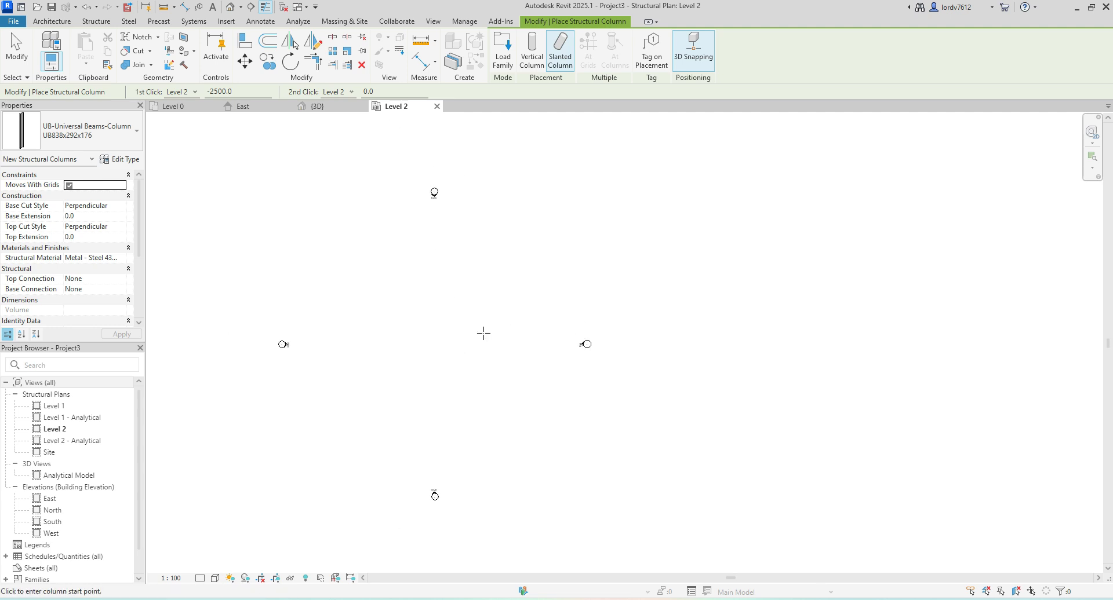